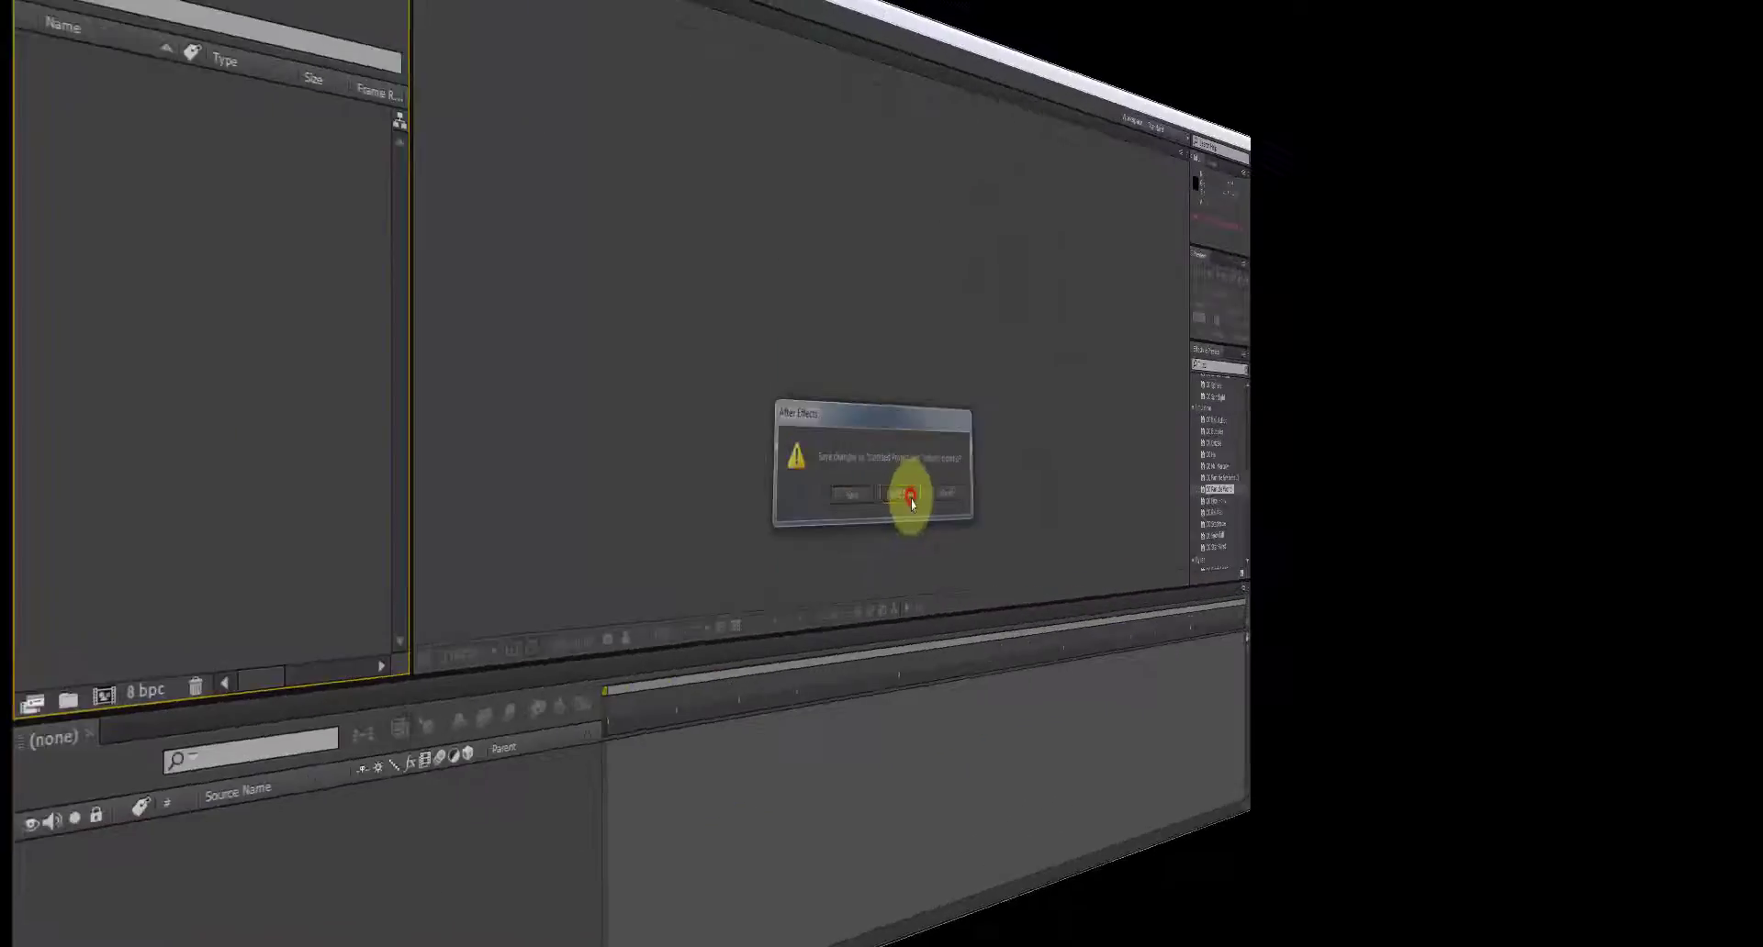
Dismiss the startup warning and start an HDTV 1080 29.97 composition with a 32-second duration
{"action": "left_click", "coordinate": [904, 496]}
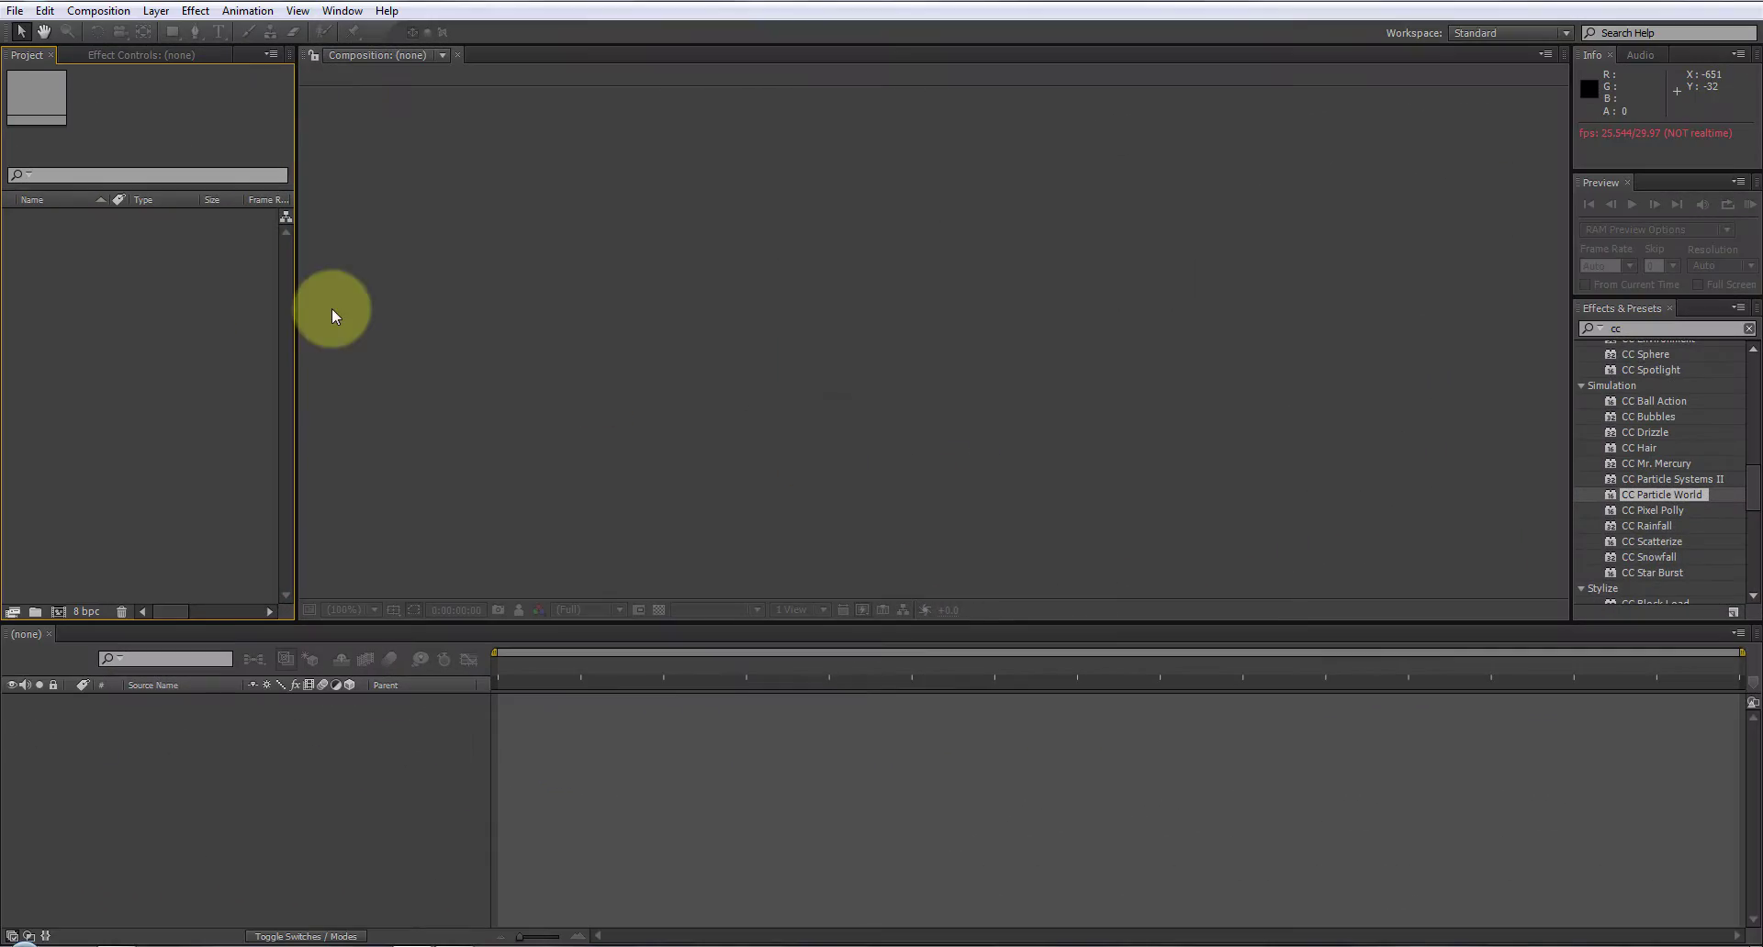
{"action": "left_click", "coordinate": [58, 611]}
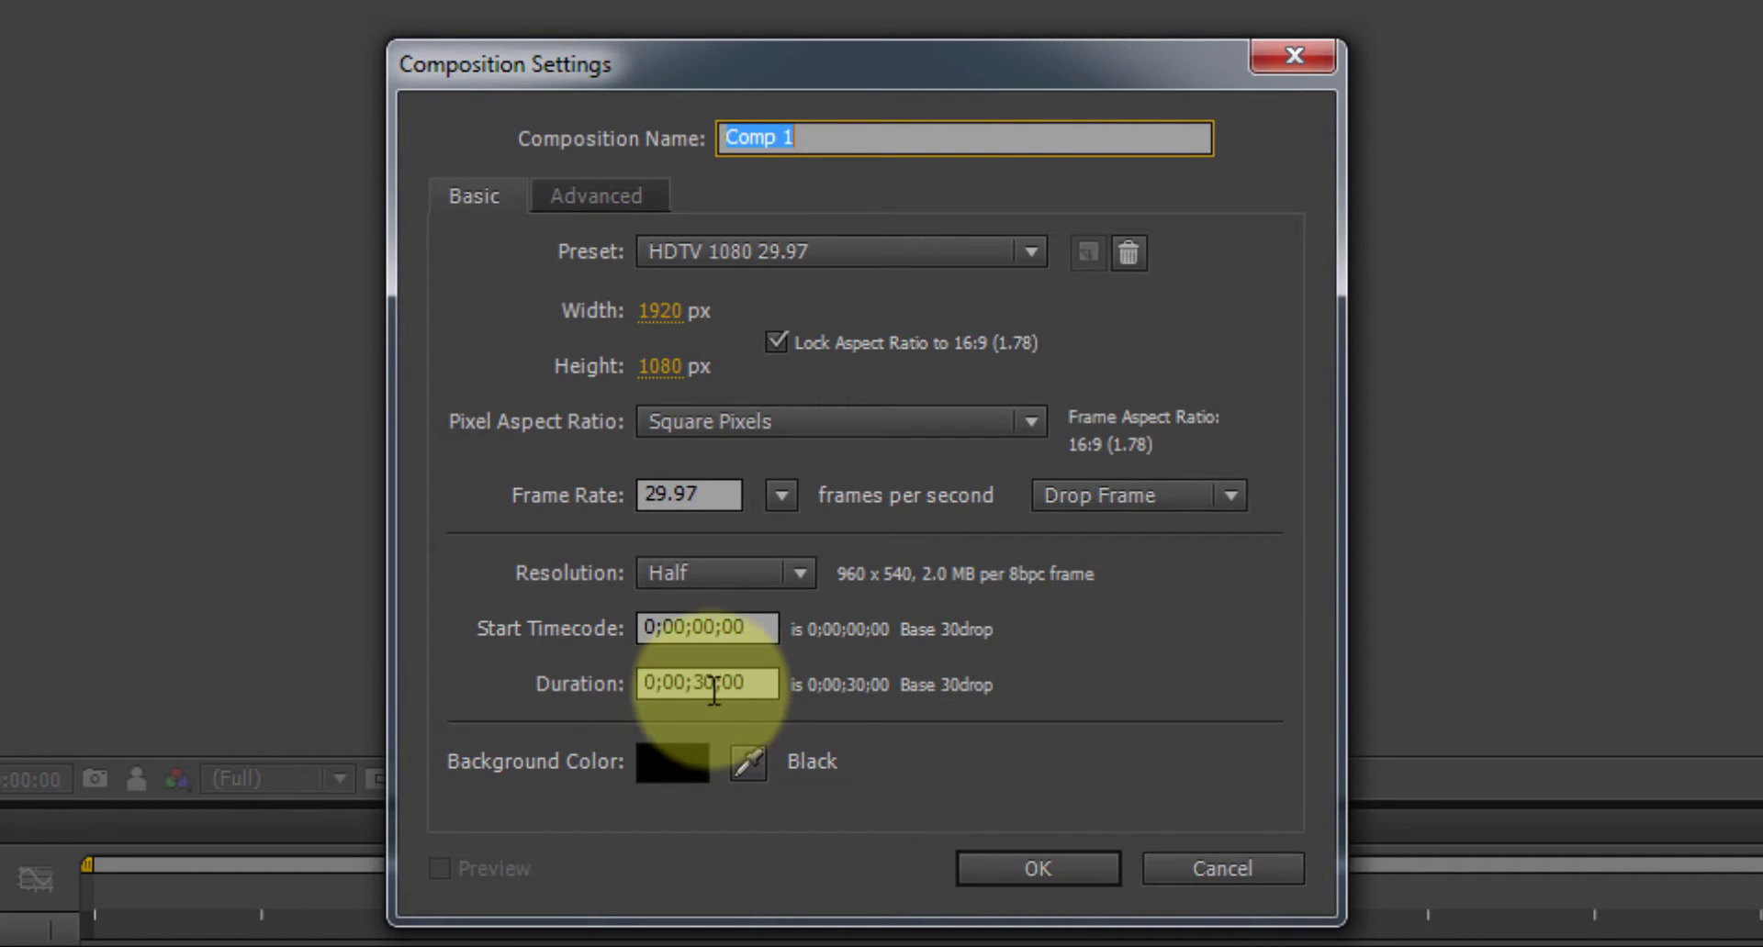
{"action": "left_click", "coordinate": [714, 683]}
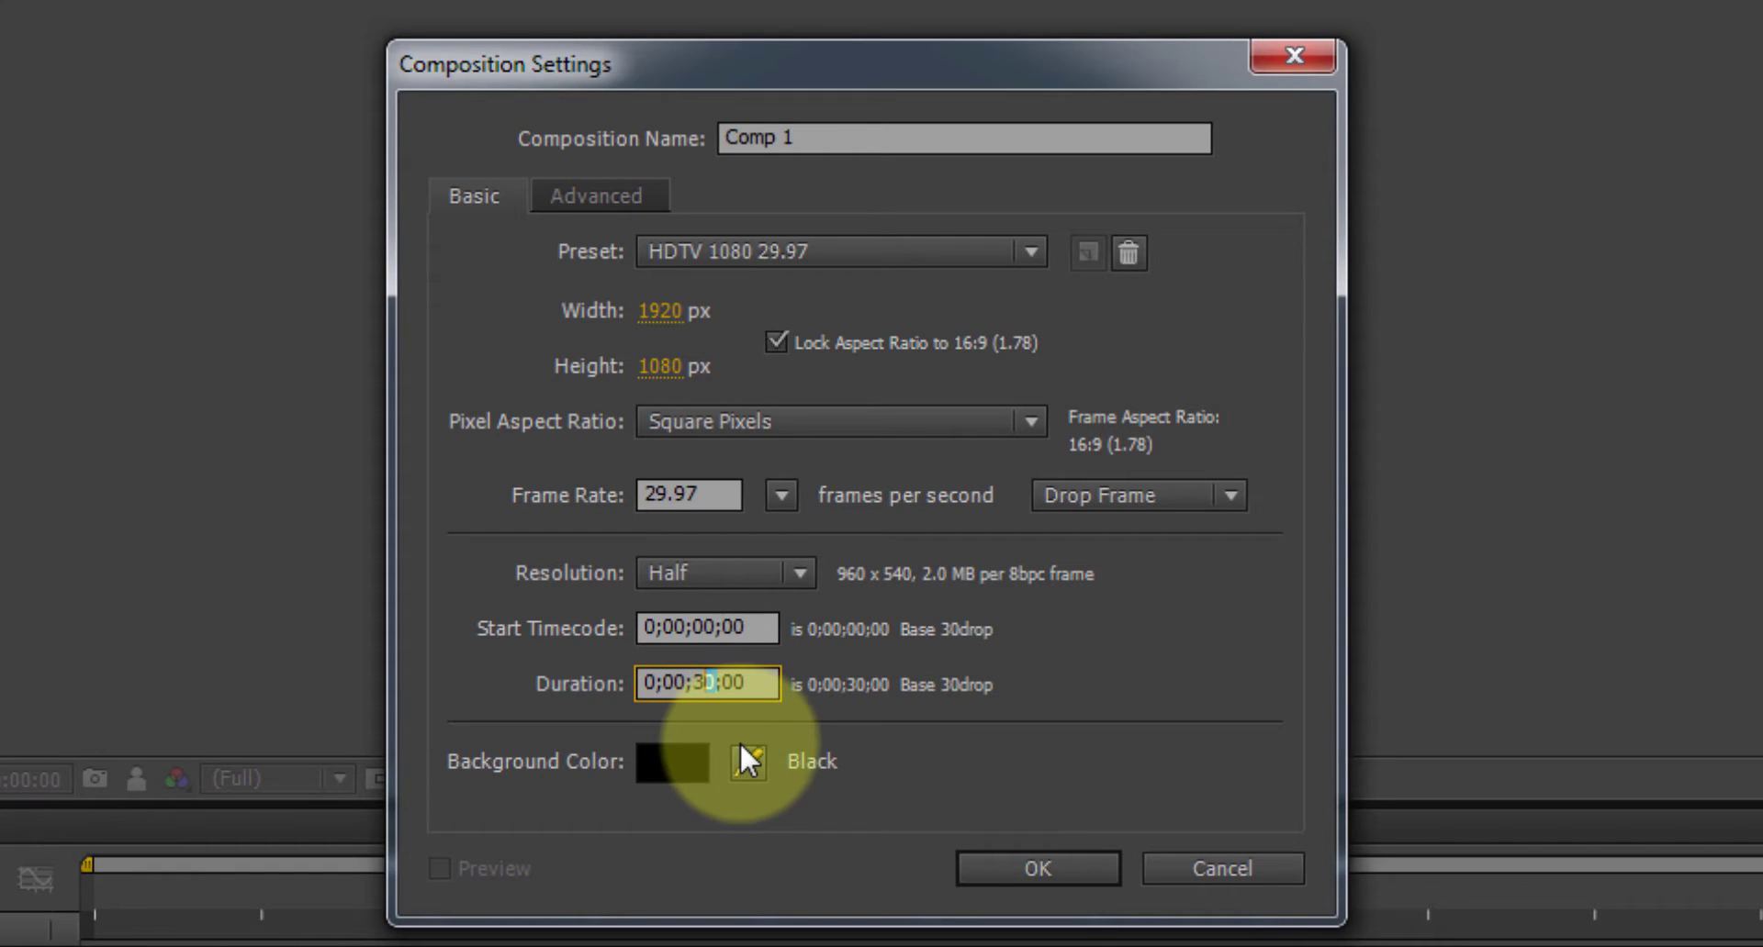
{"action": "type", "text": "2"}
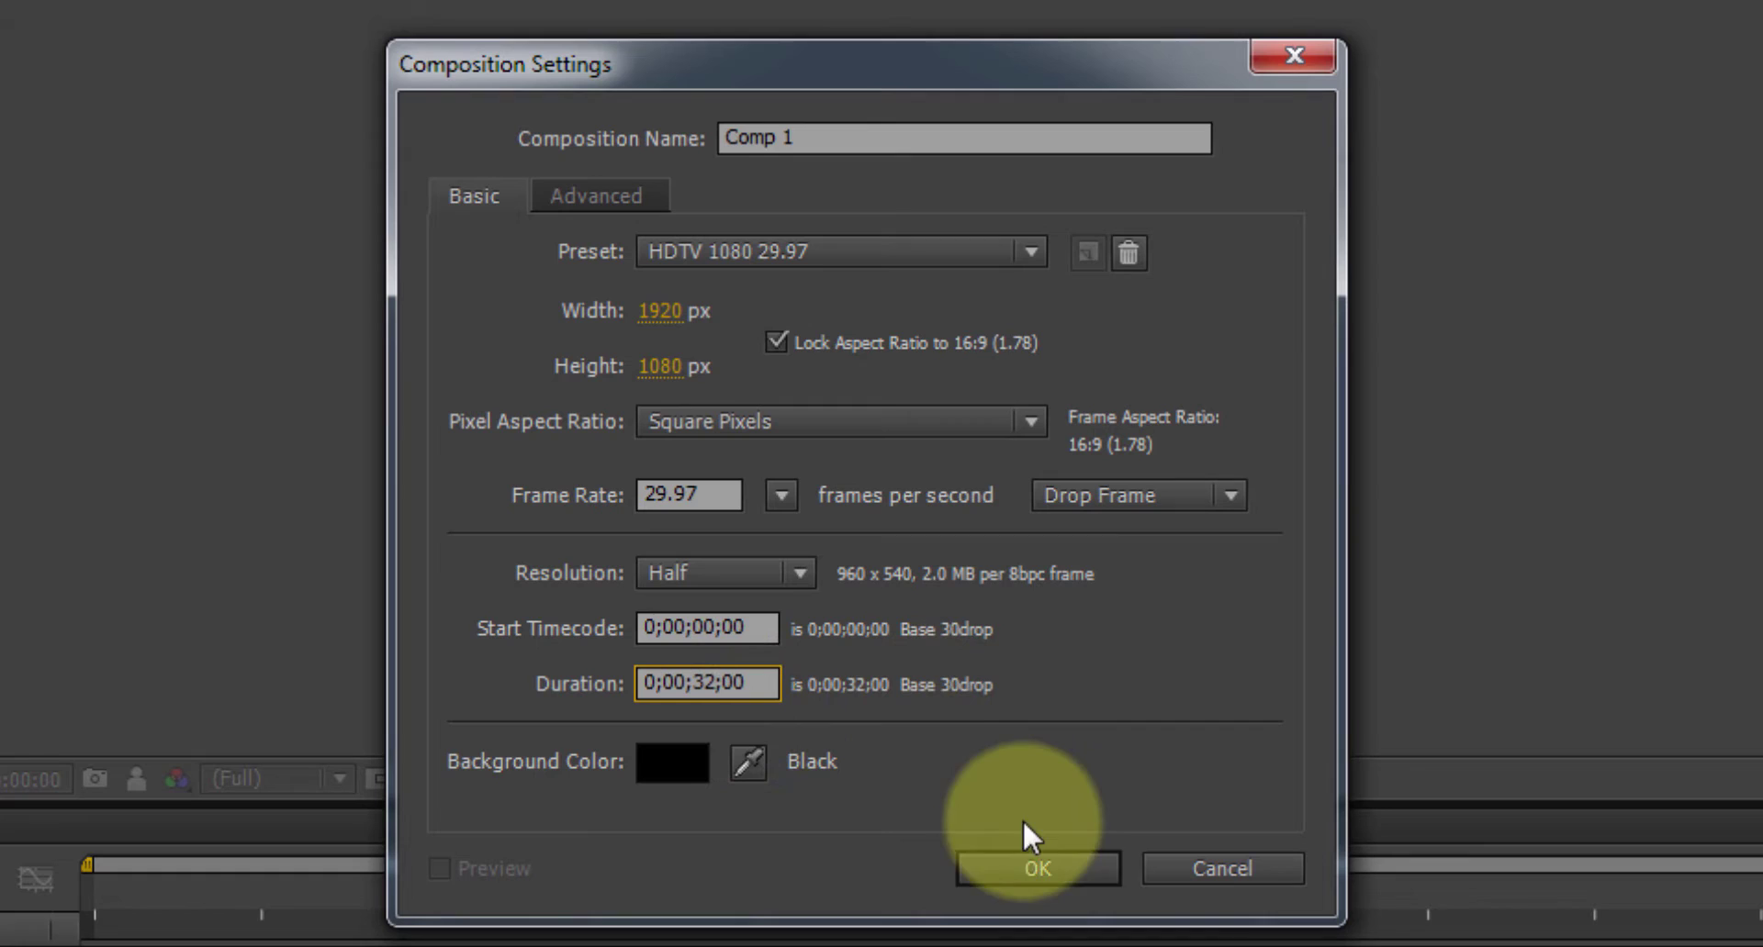
Import R2lM6J.jpg, add it as a layer in Comp 1 and nudge it slightly upward
{"action": "left_click", "coordinate": [1041, 868]}
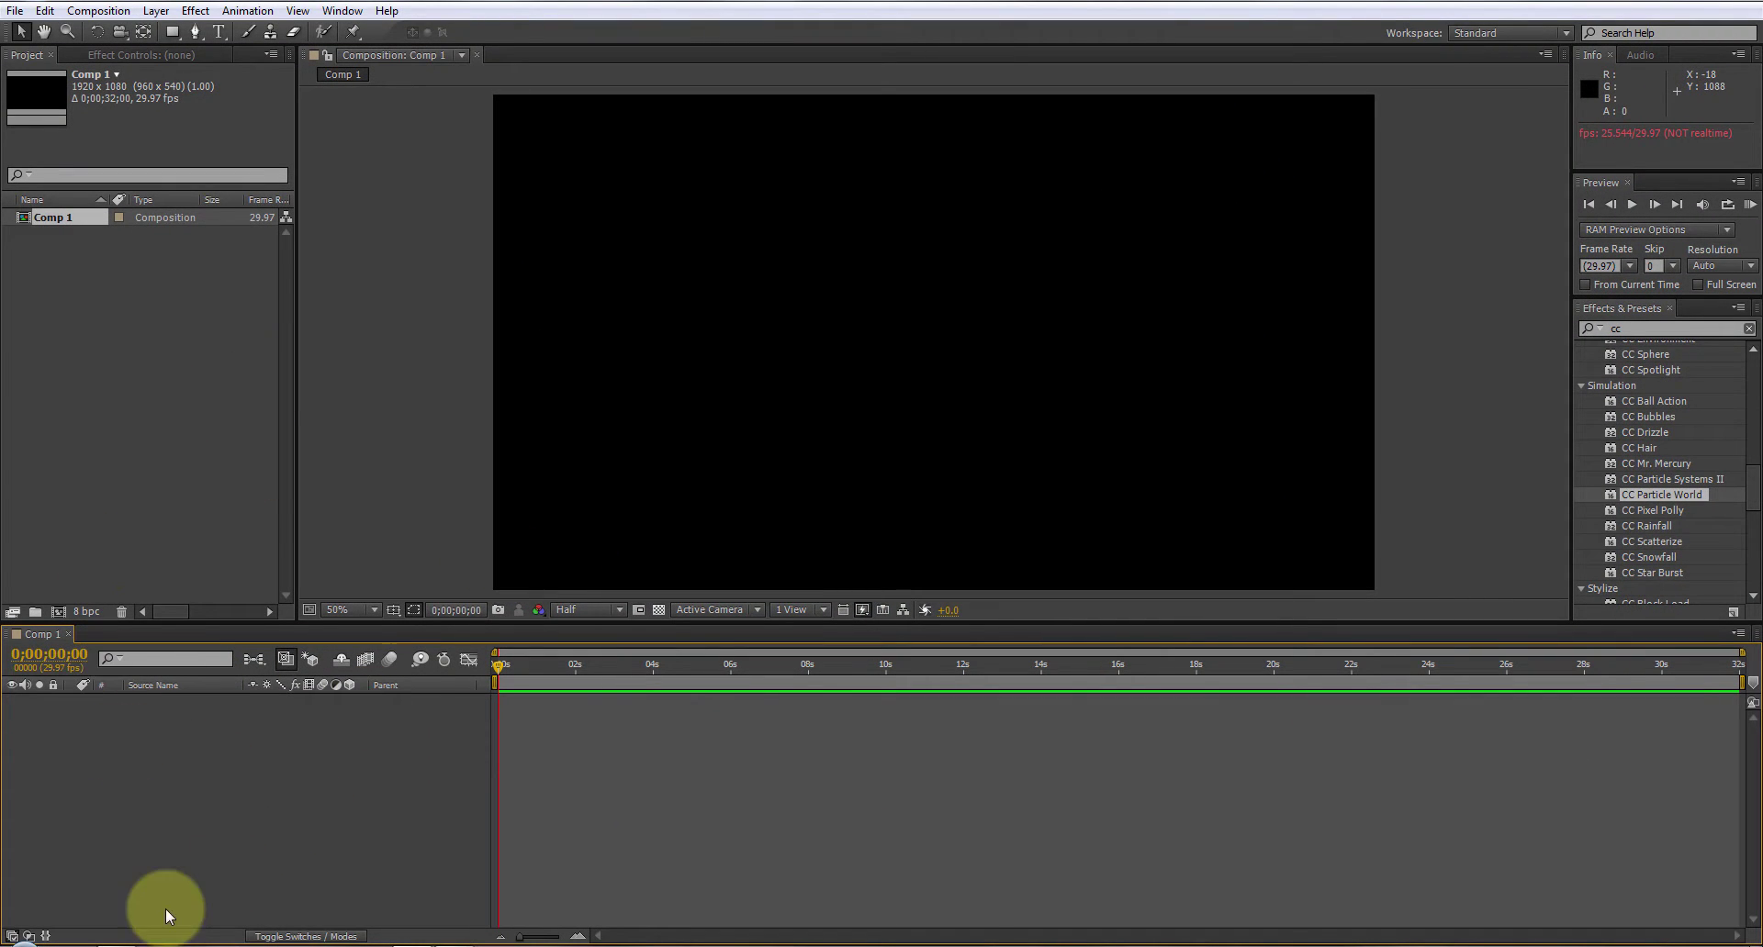
{"action": "left_click", "coordinate": [110, 943]}
{"action": "left_click_drag", "start_coordinate": [697, 225], "coordinate": [224, 276]}
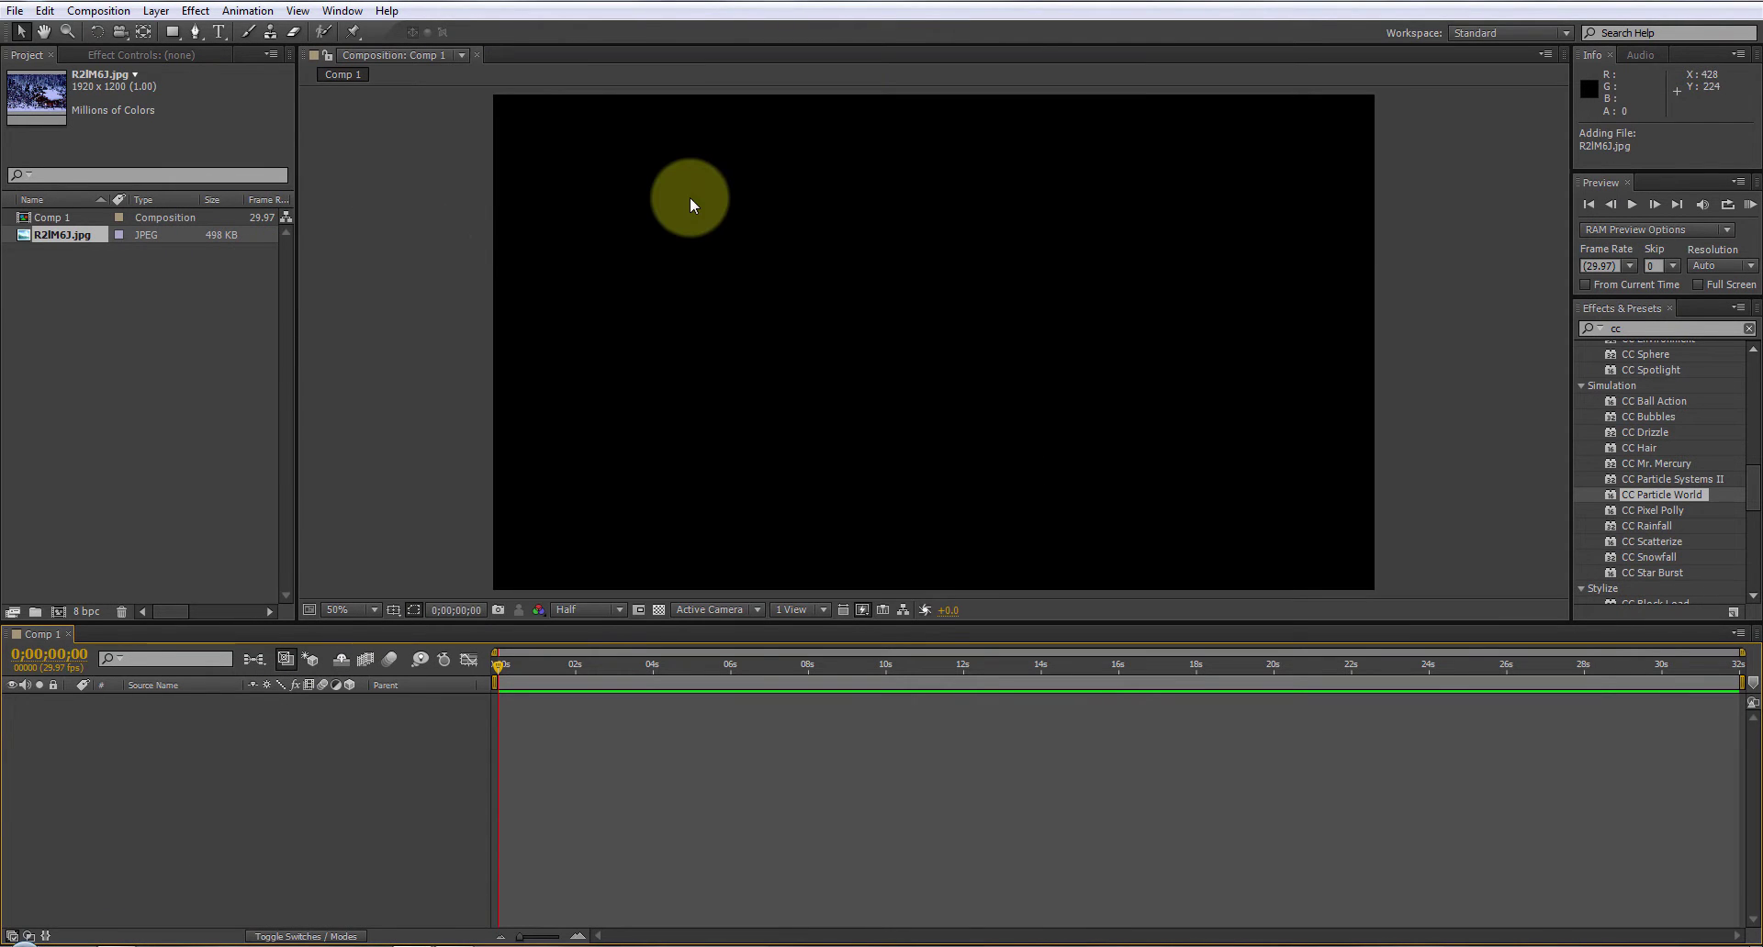
{"action": "left_click_drag", "start_coordinate": [96, 245], "coordinate": [204, 764]}
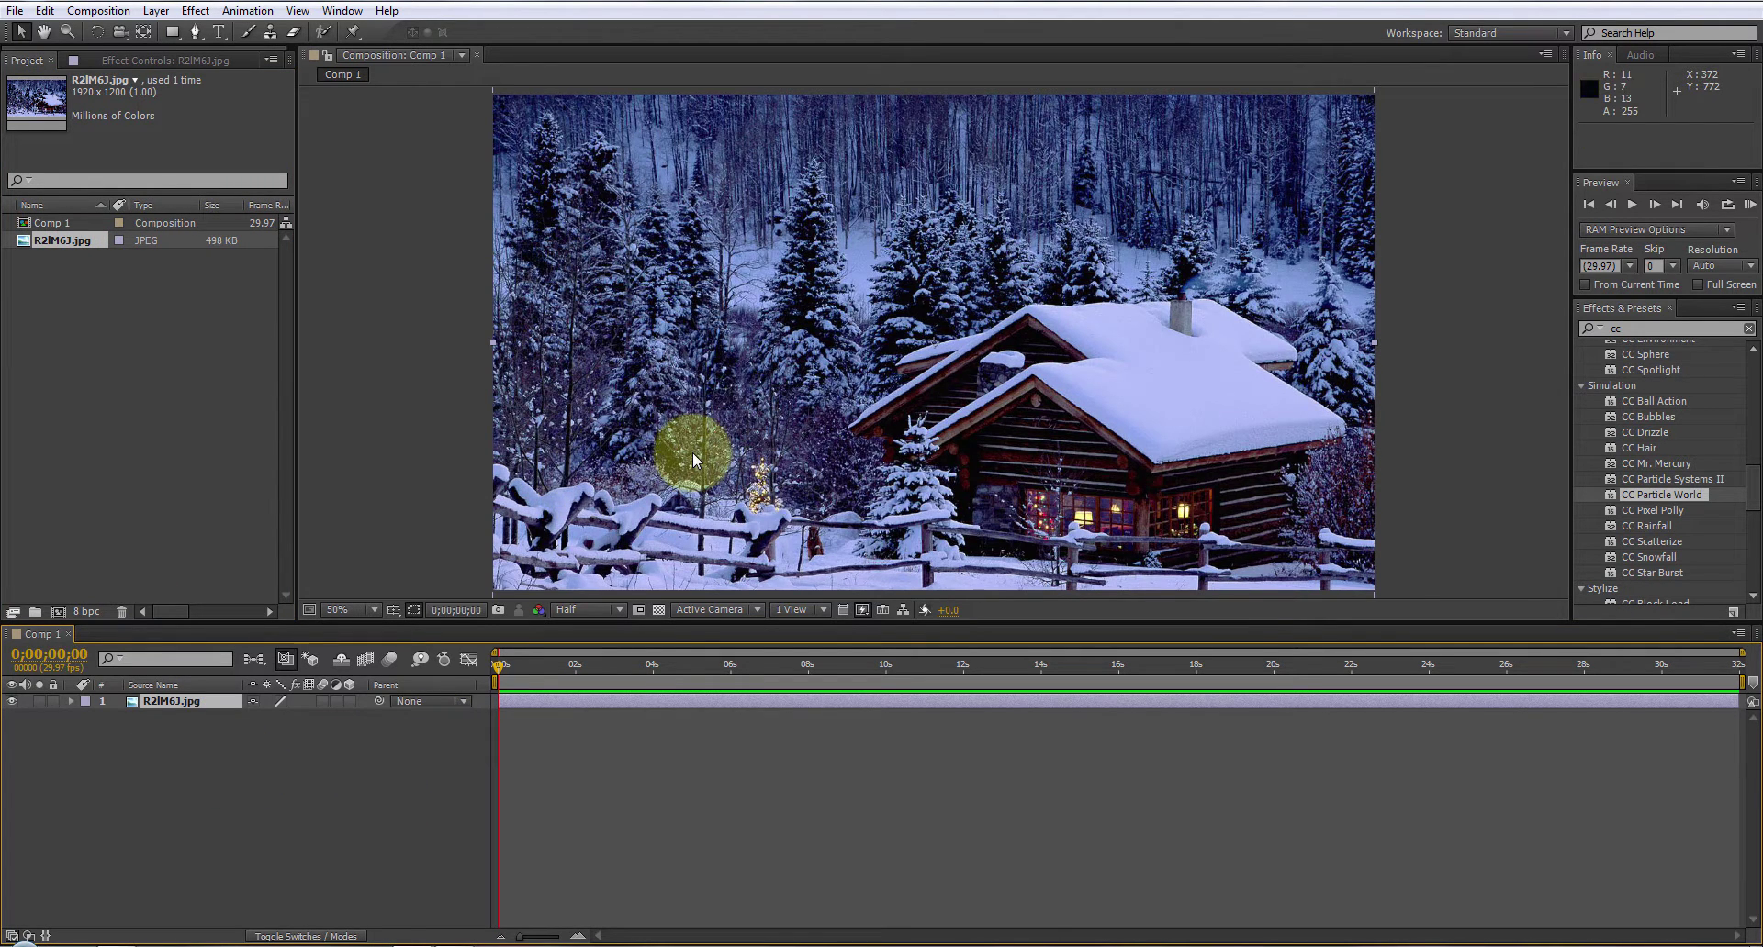
{"action": "left_click_drag", "start_coordinate": [692, 451], "coordinate": [692, 429]}
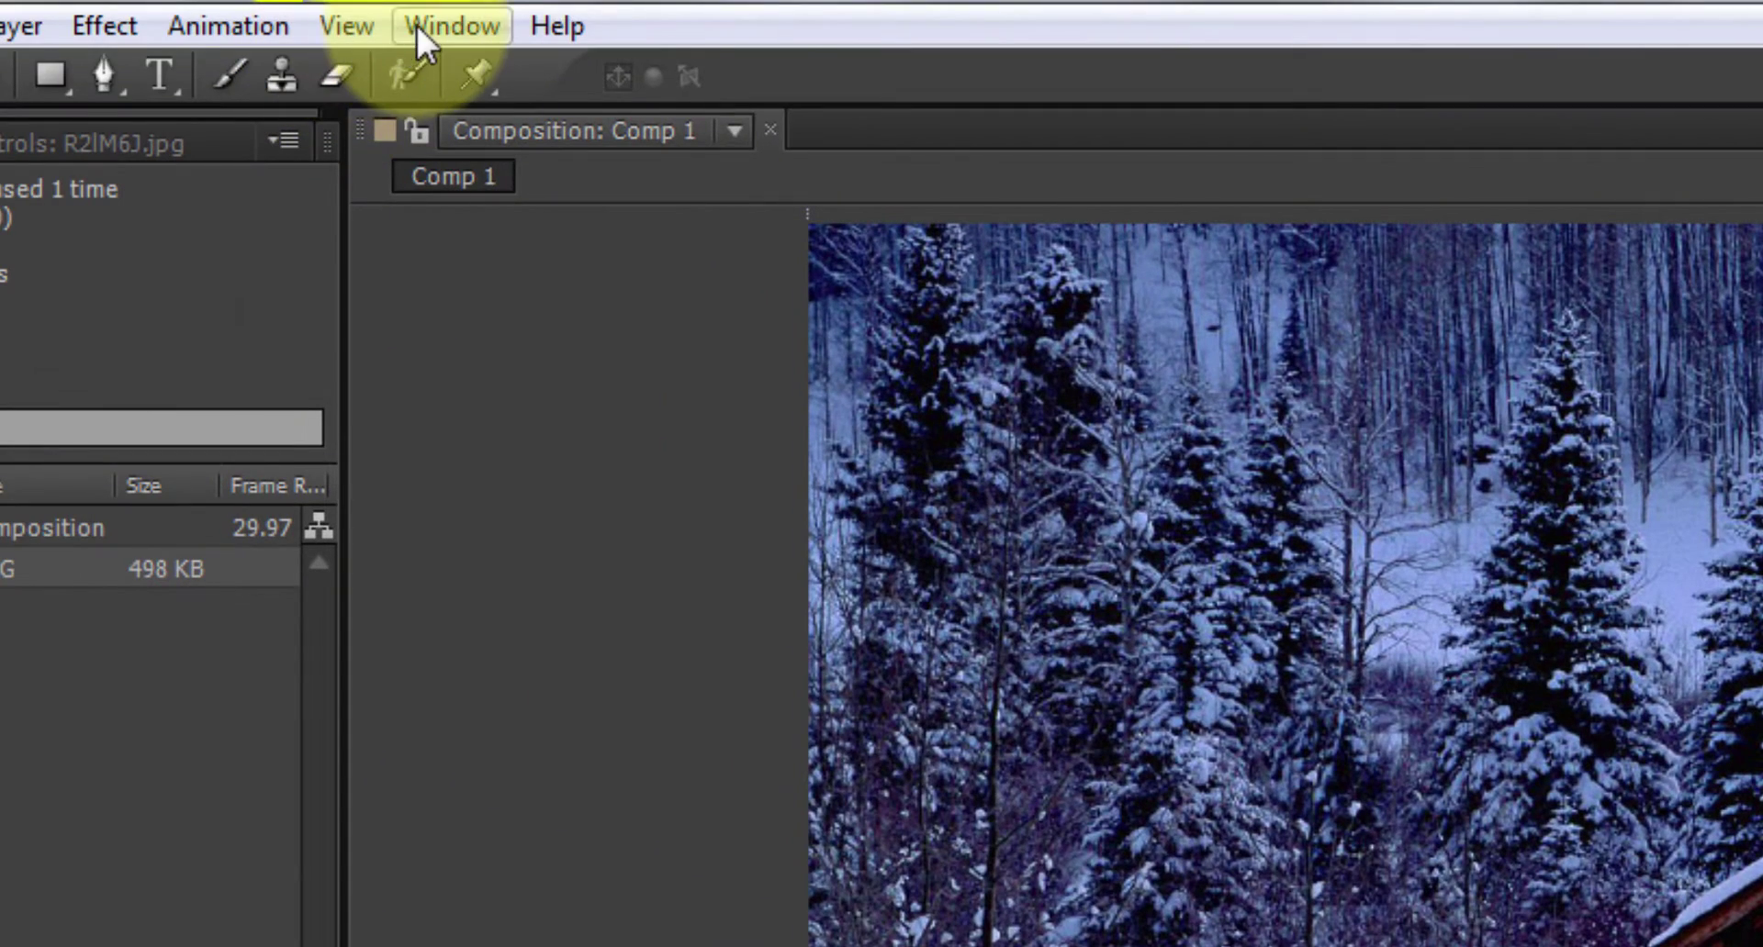
Find CC Particle World in Effects & Presets and try applying it to the cabin photo layer
{"action": "left_click", "coordinate": [427, 28]}
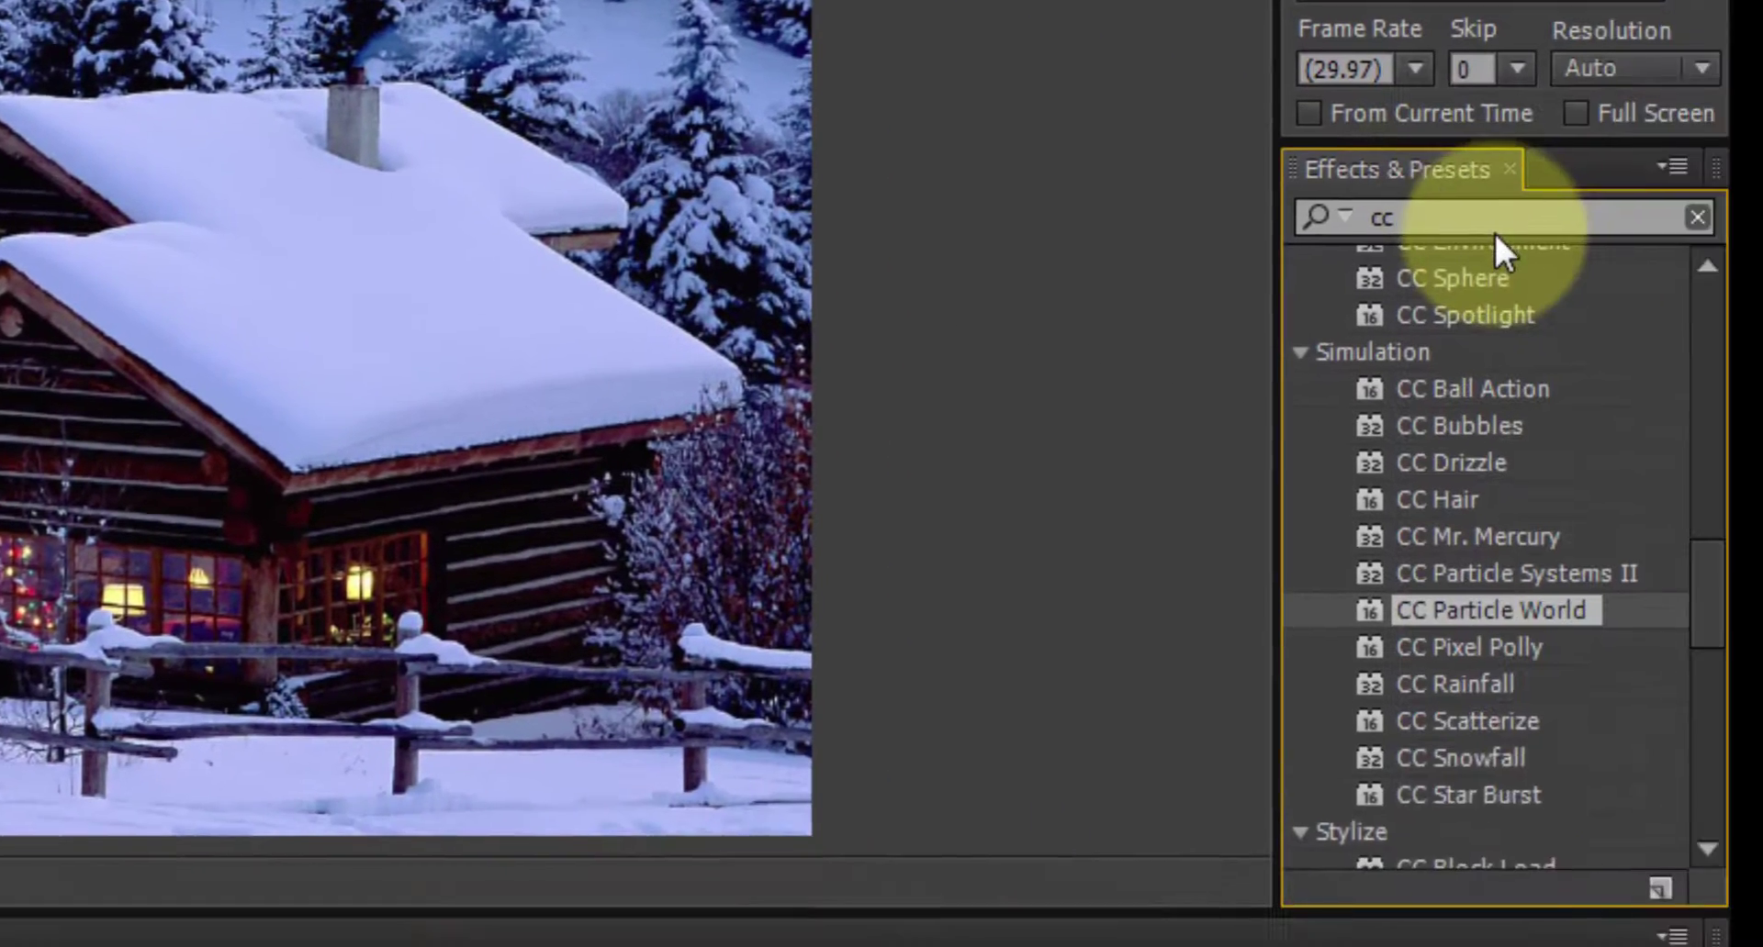
{"action": "left_click", "coordinate": [1409, 195]}
{"action": "left_click", "coordinate": [1278, 201]}
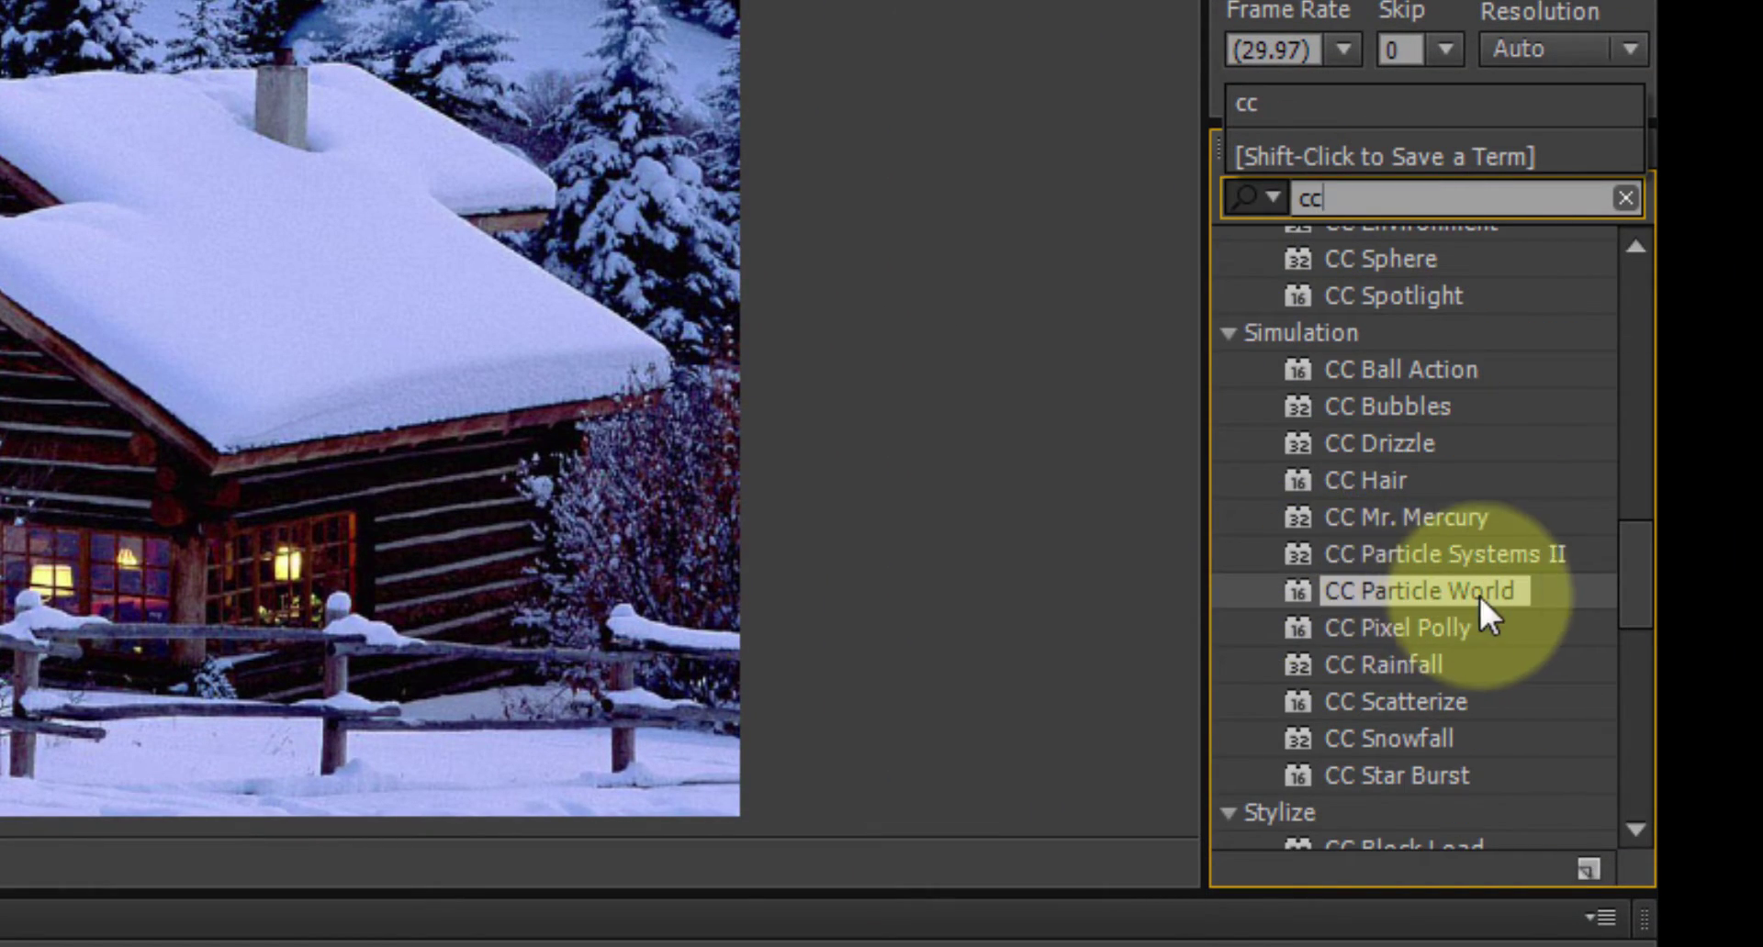
{"action": "left_click_drag", "start_coordinate": [1469, 591], "coordinate": [128, 735]}
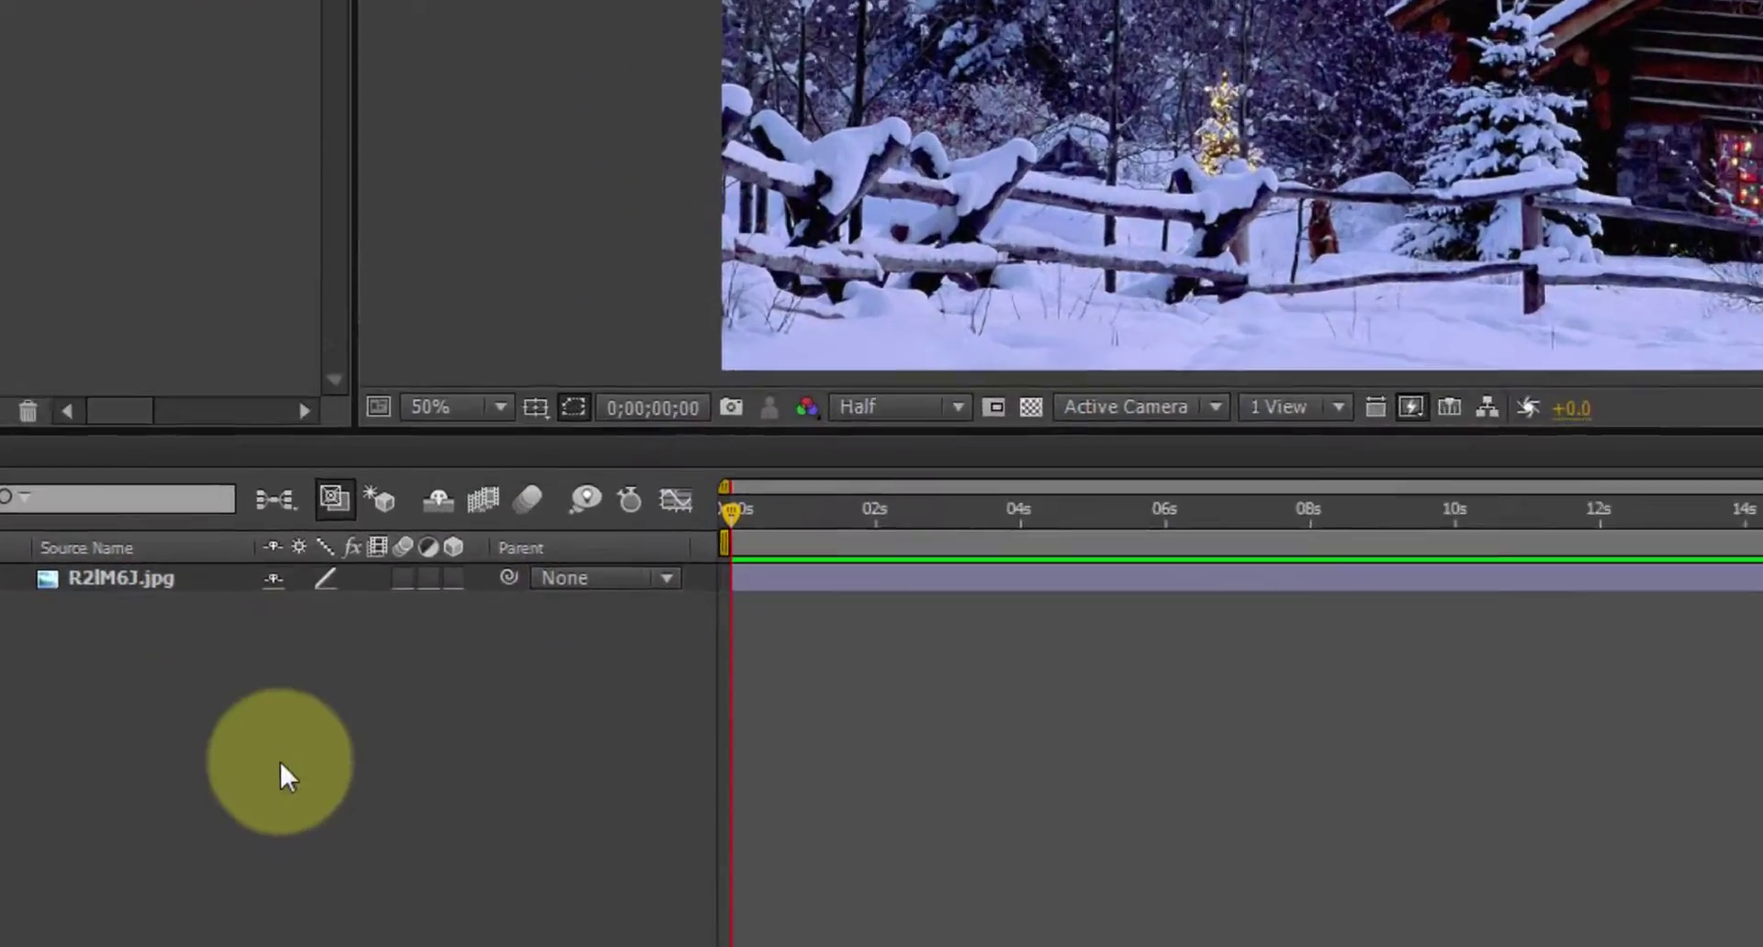
Add a new solid layer named 'close' and apply CC Particle World to it
{"action": "right_click", "coordinate": [182, 817]}
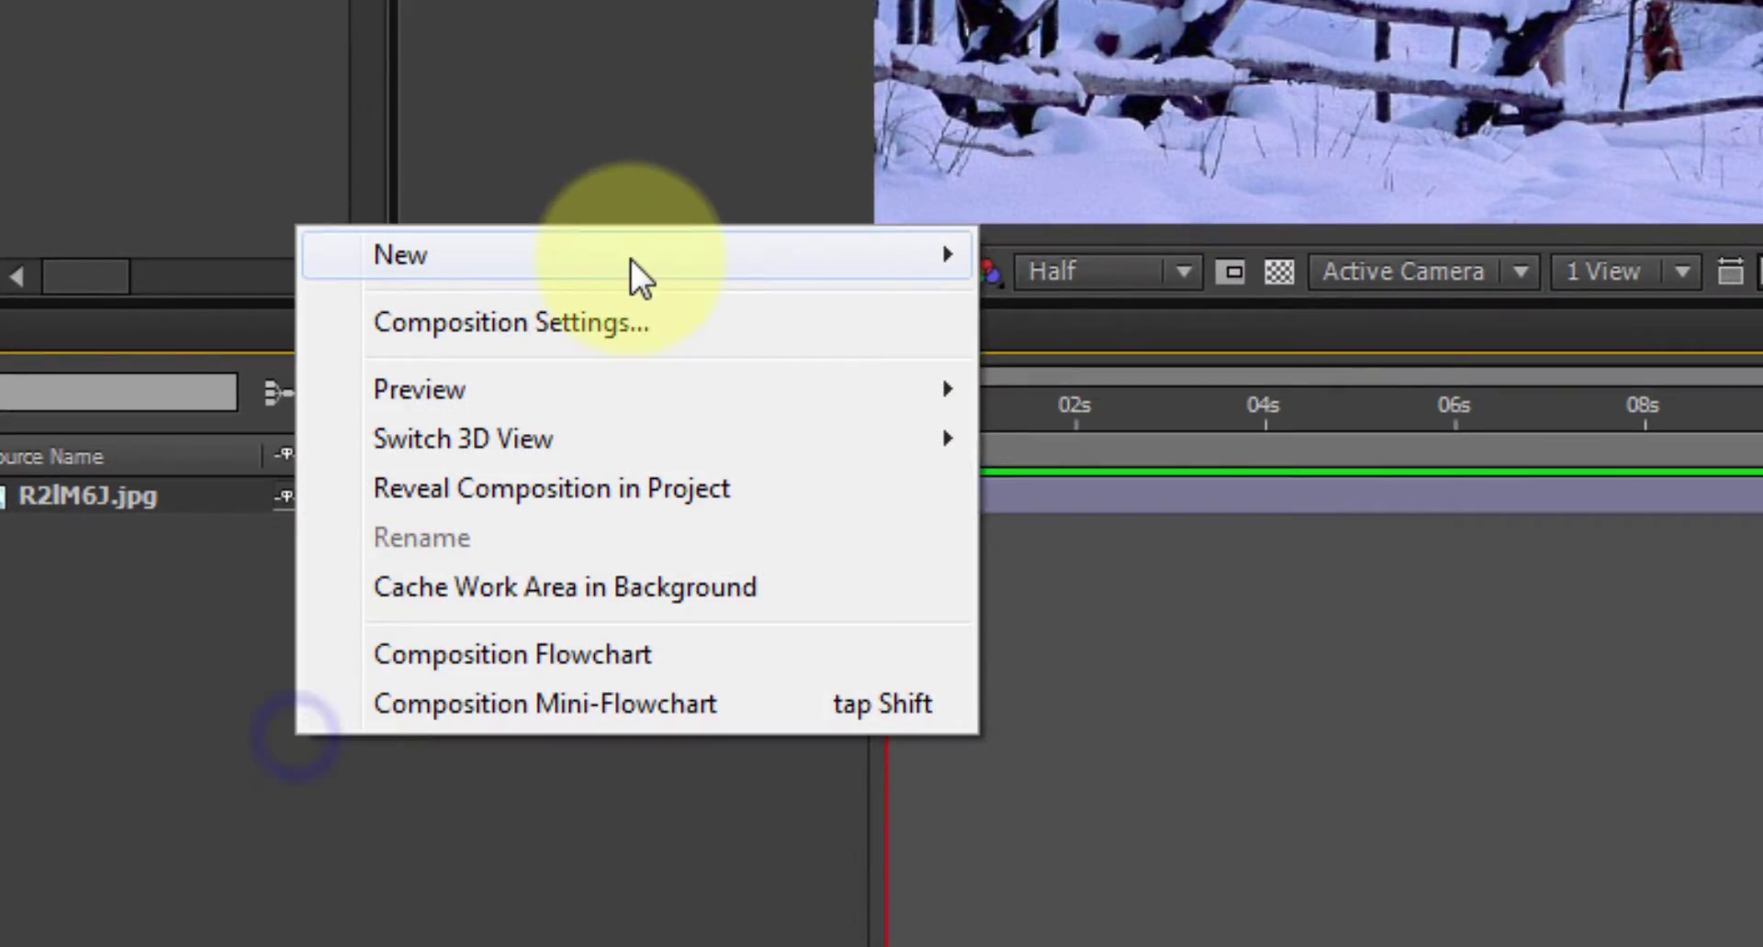
{"action": "mouse_move", "coordinate": [630, 275]}
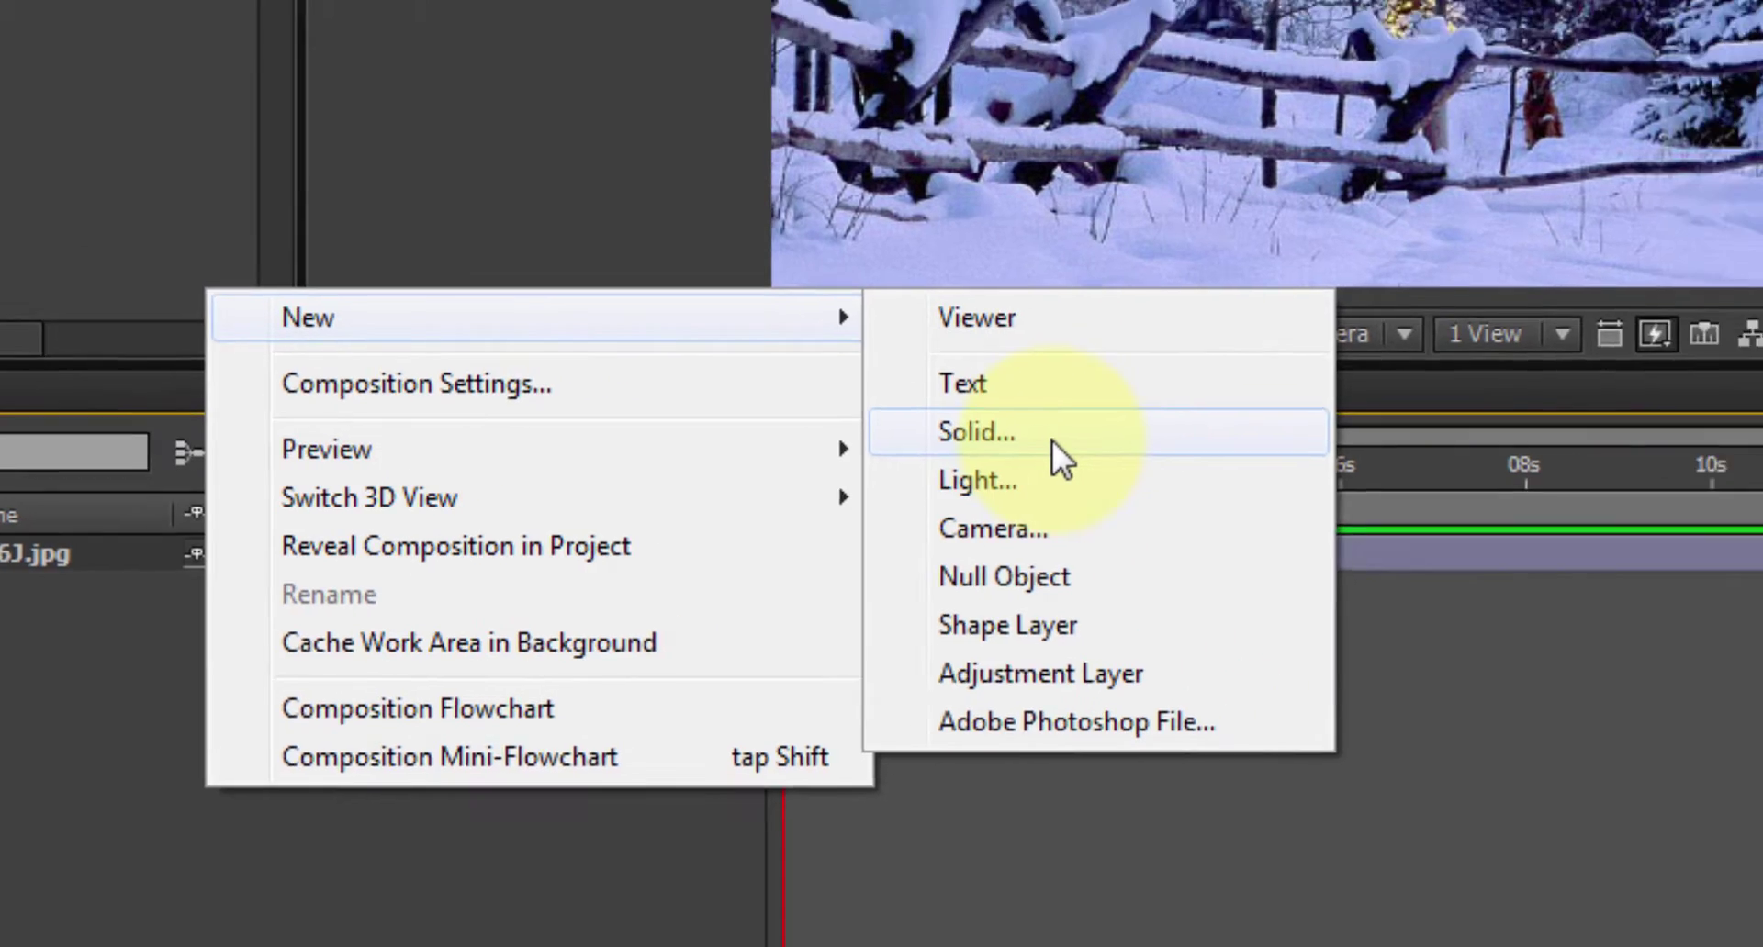
{"action": "left_click", "coordinate": [1050, 438]}
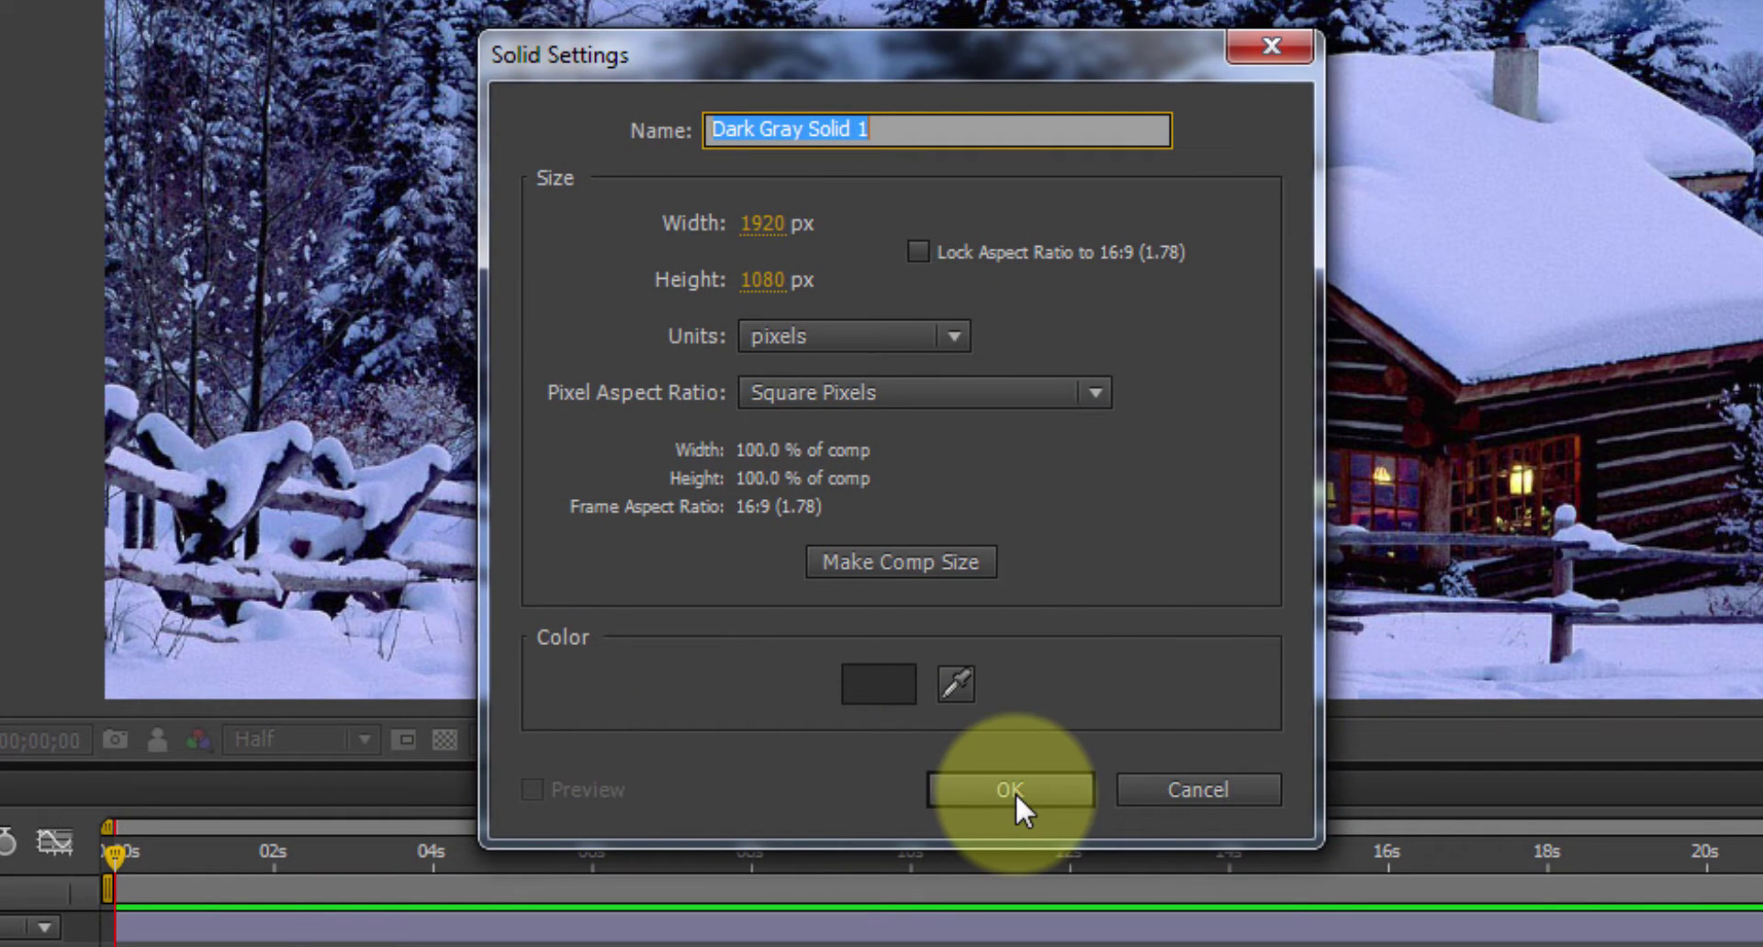
{"action": "left_click", "coordinate": [938, 136]}
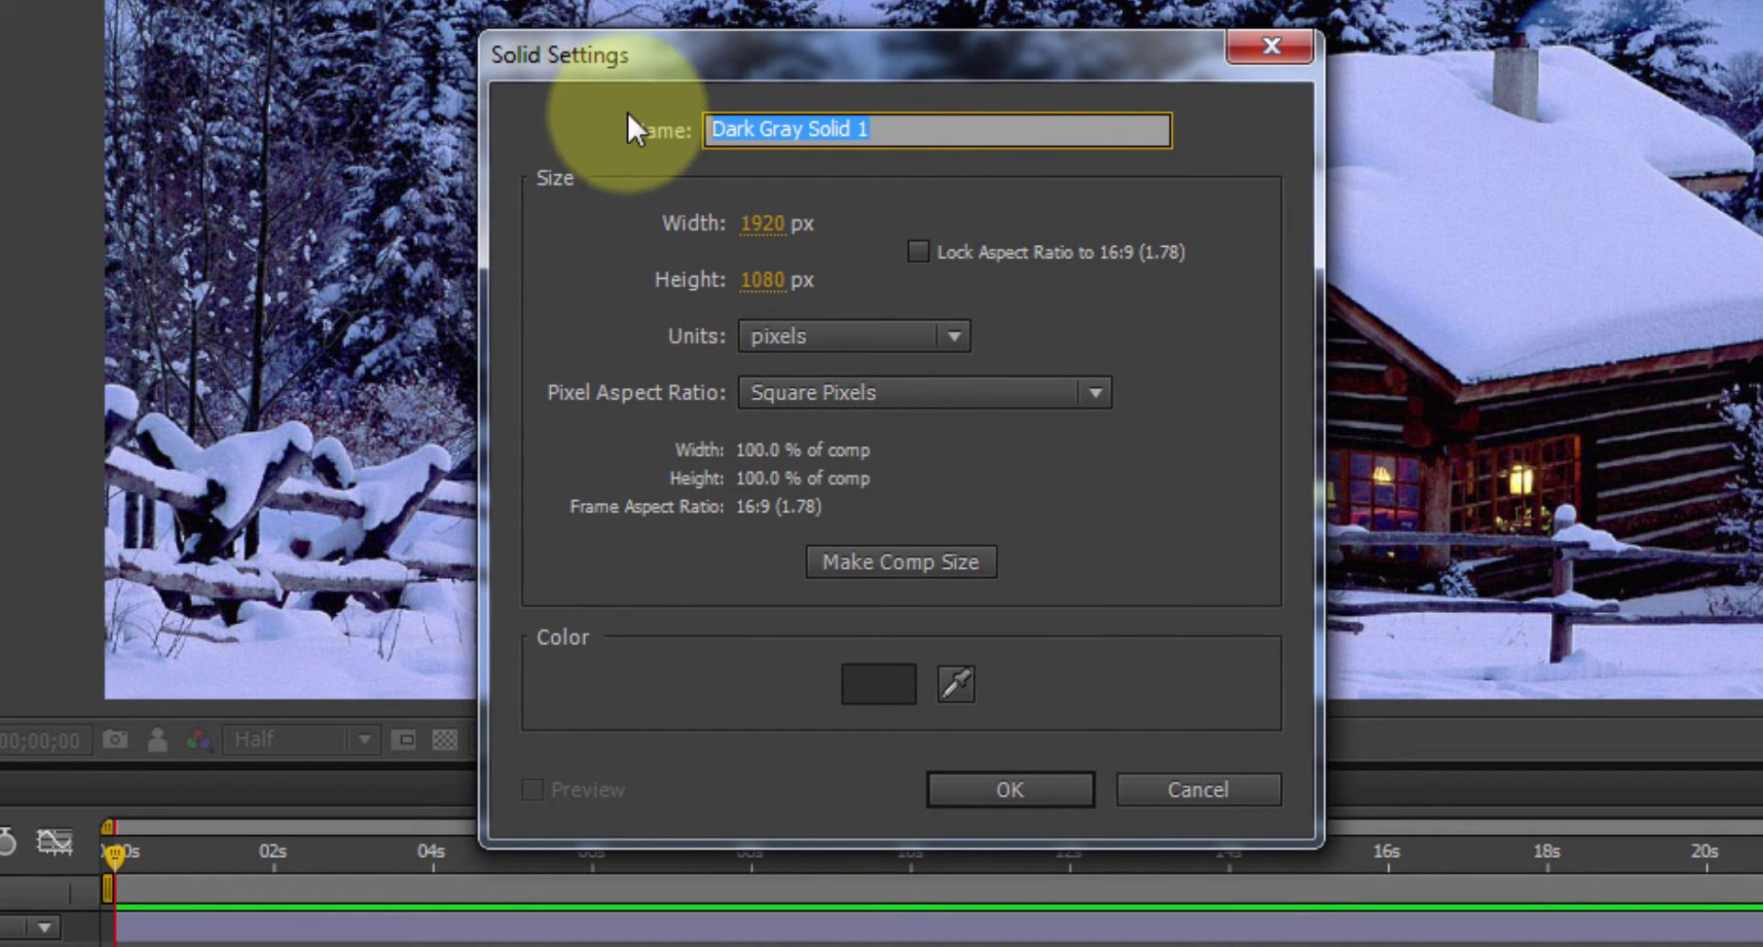
{"action": "type", "text": "clo"}
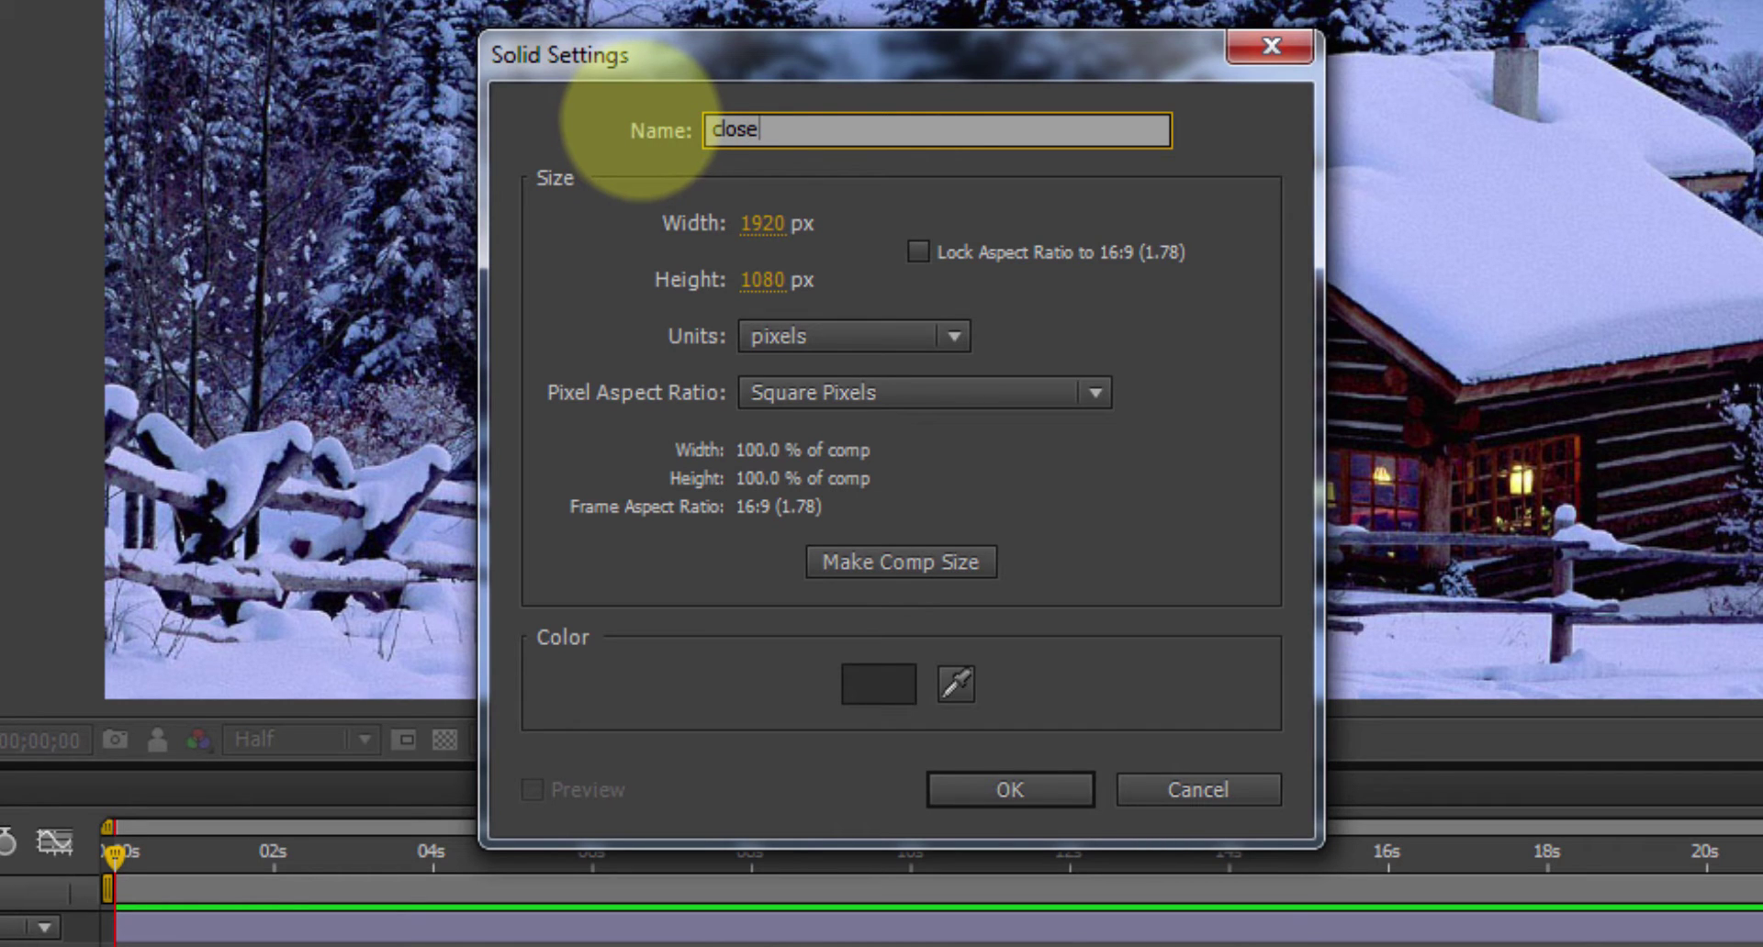
{"action": "type", "text": "se"}
{"action": "left_click", "coordinate": [1014, 795]}
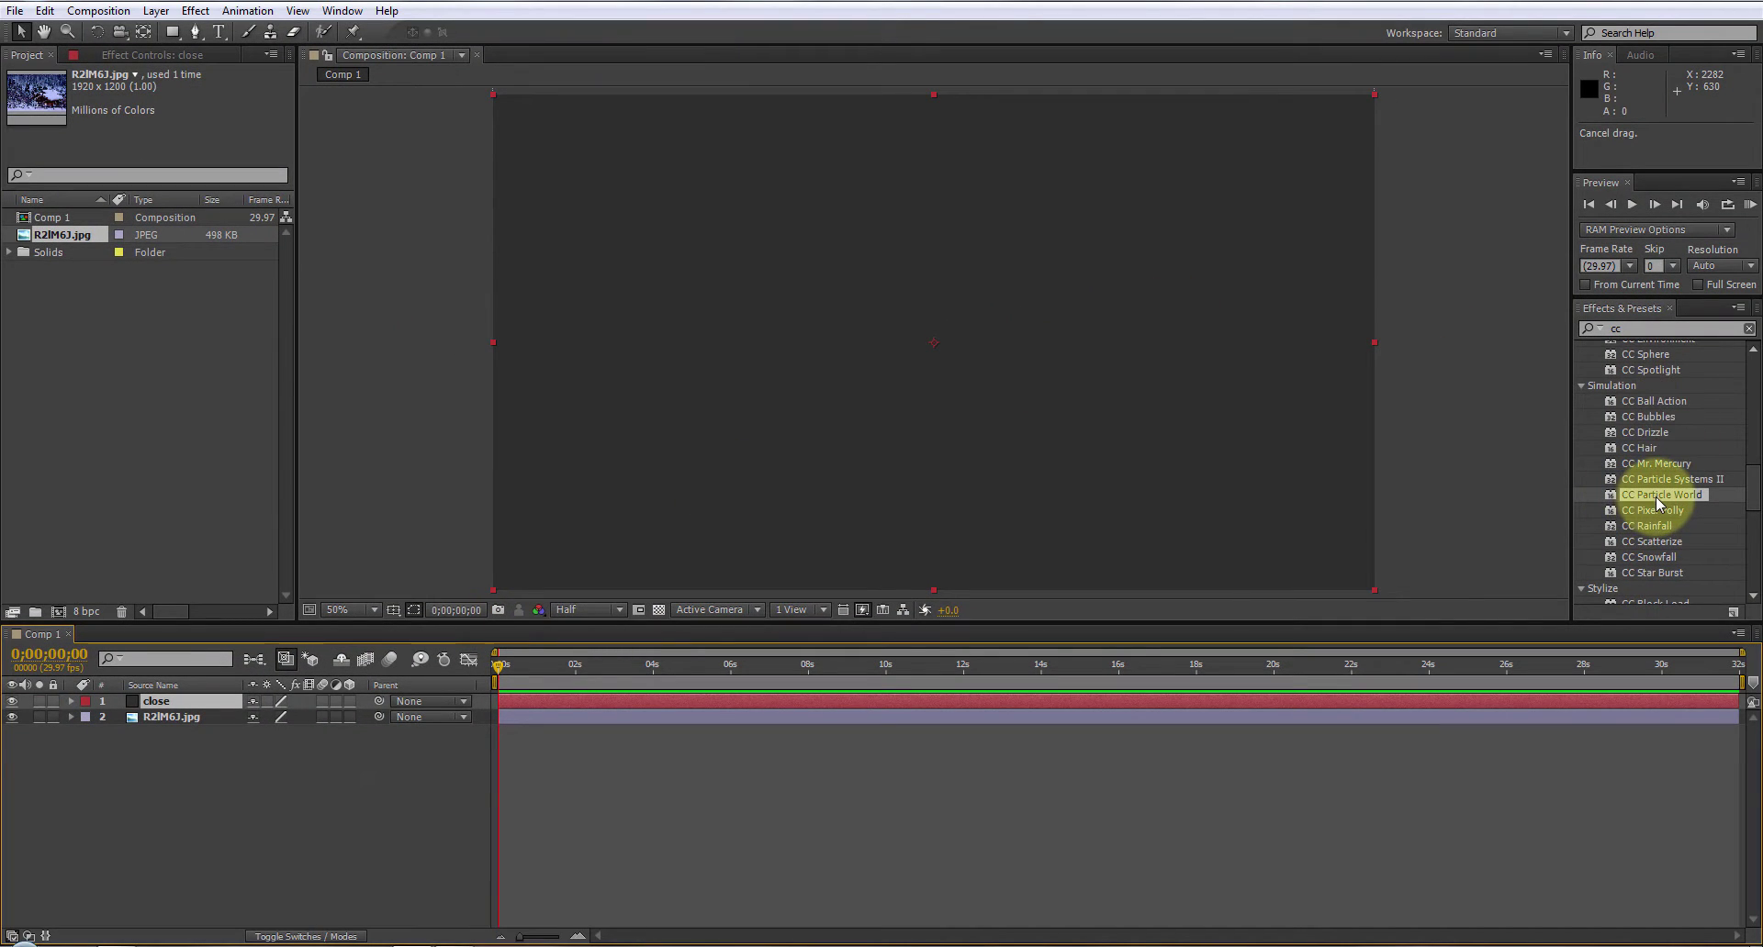
{"action": "left_click_drag", "start_coordinate": [1653, 496], "coordinate": [178, 702]}
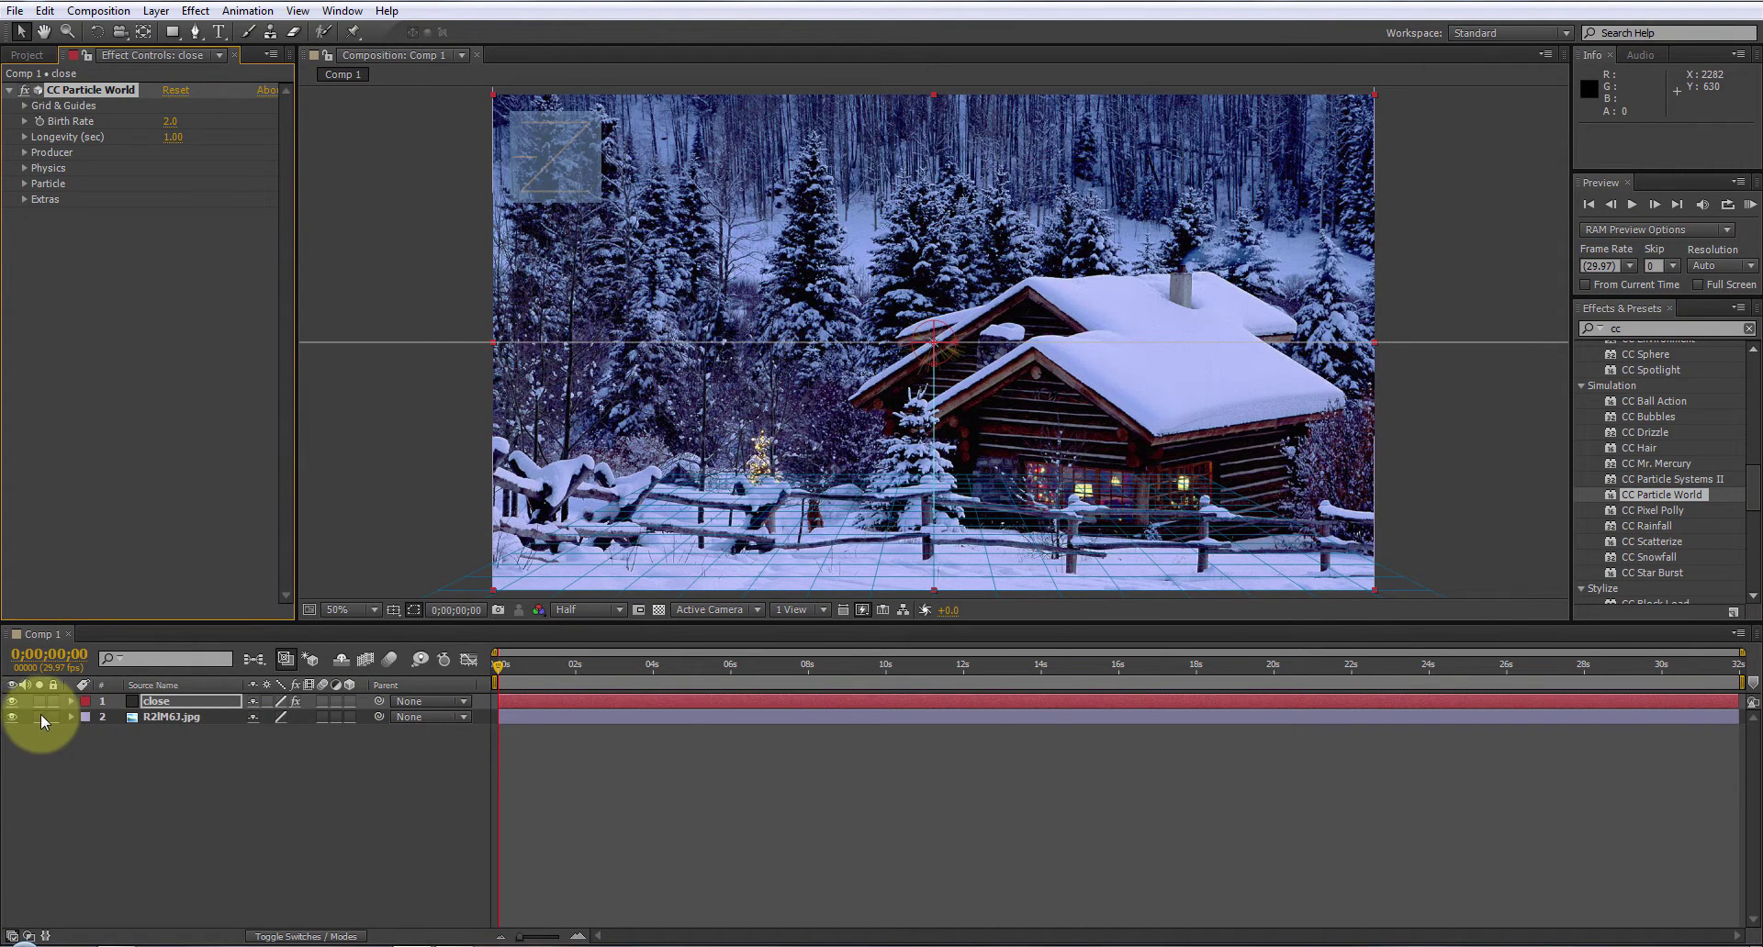
Hide the cabin photo and turn off the grid, motion path, radius, position, horizon and axis box guides
{"action": "left_click", "coordinate": [12, 717]}
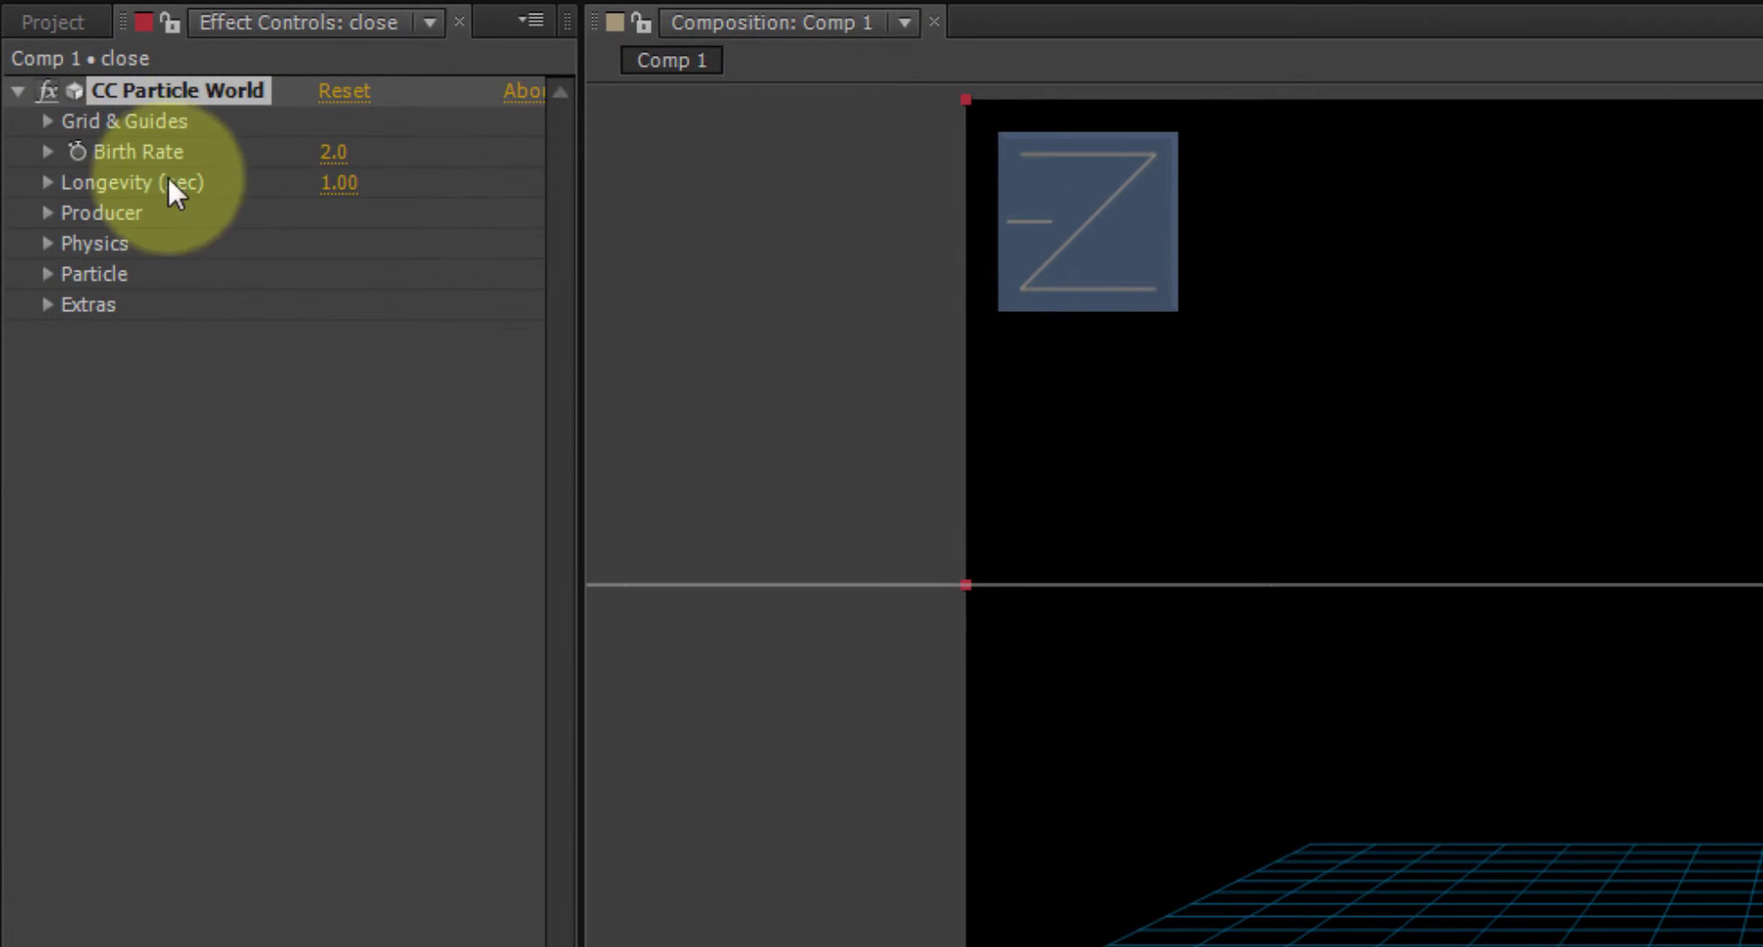
{"action": "left_click", "coordinate": [46, 120]}
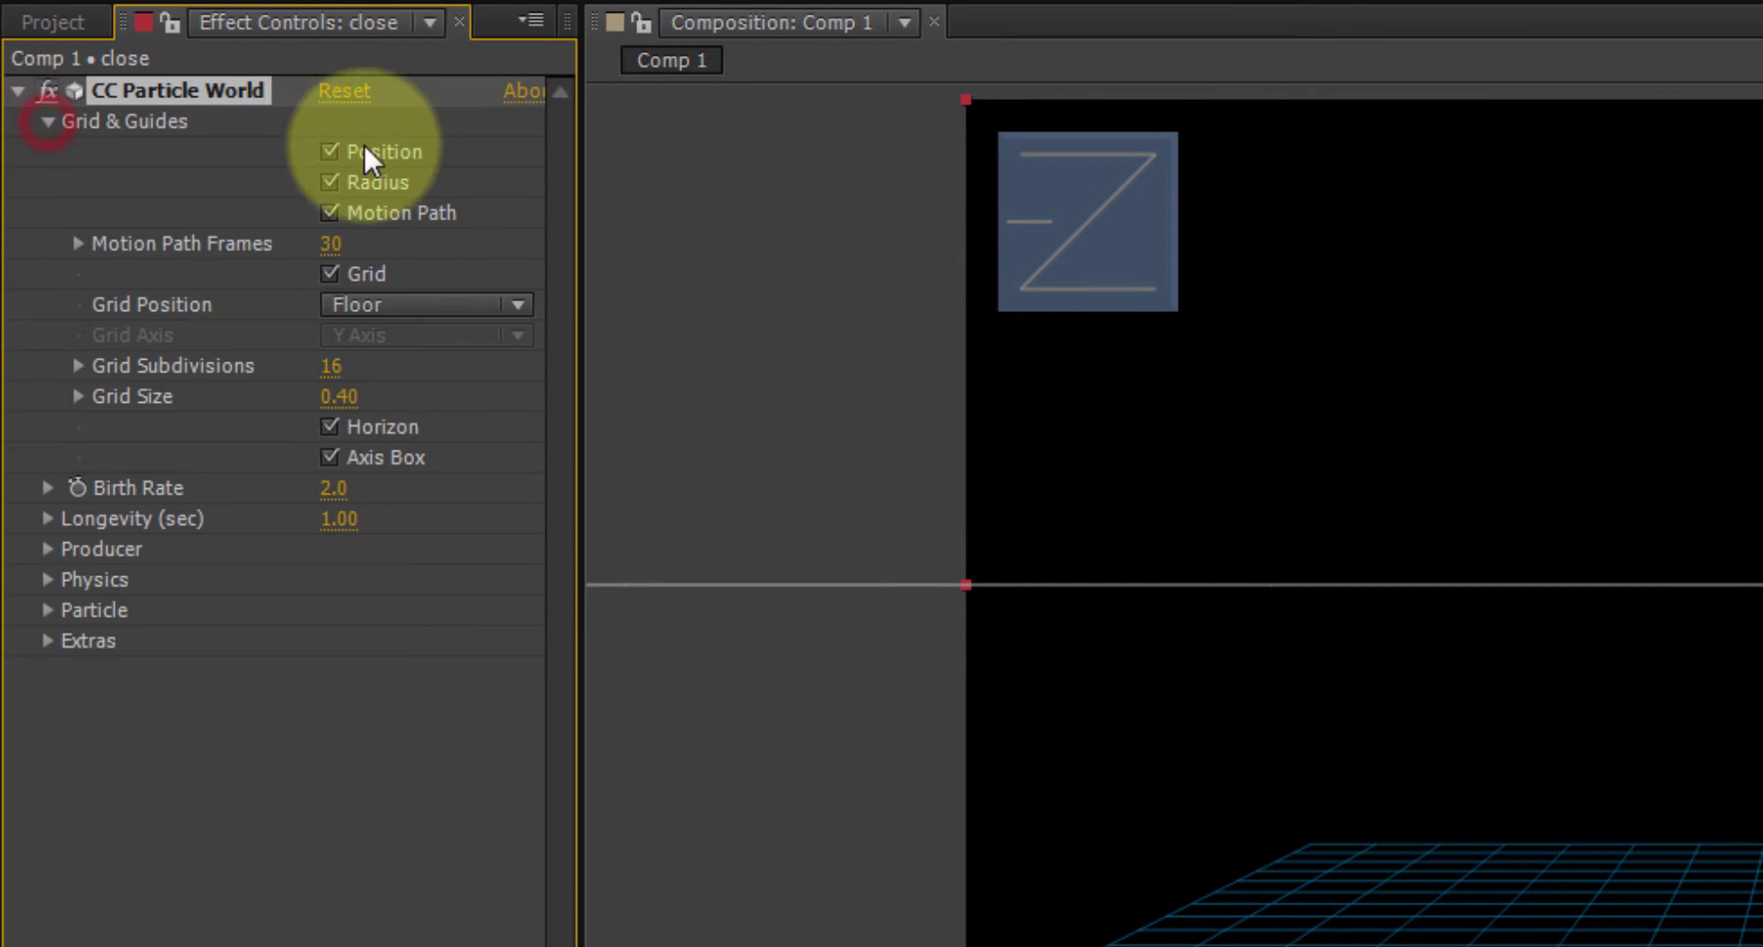
{"action": "left_click", "coordinate": [329, 274]}
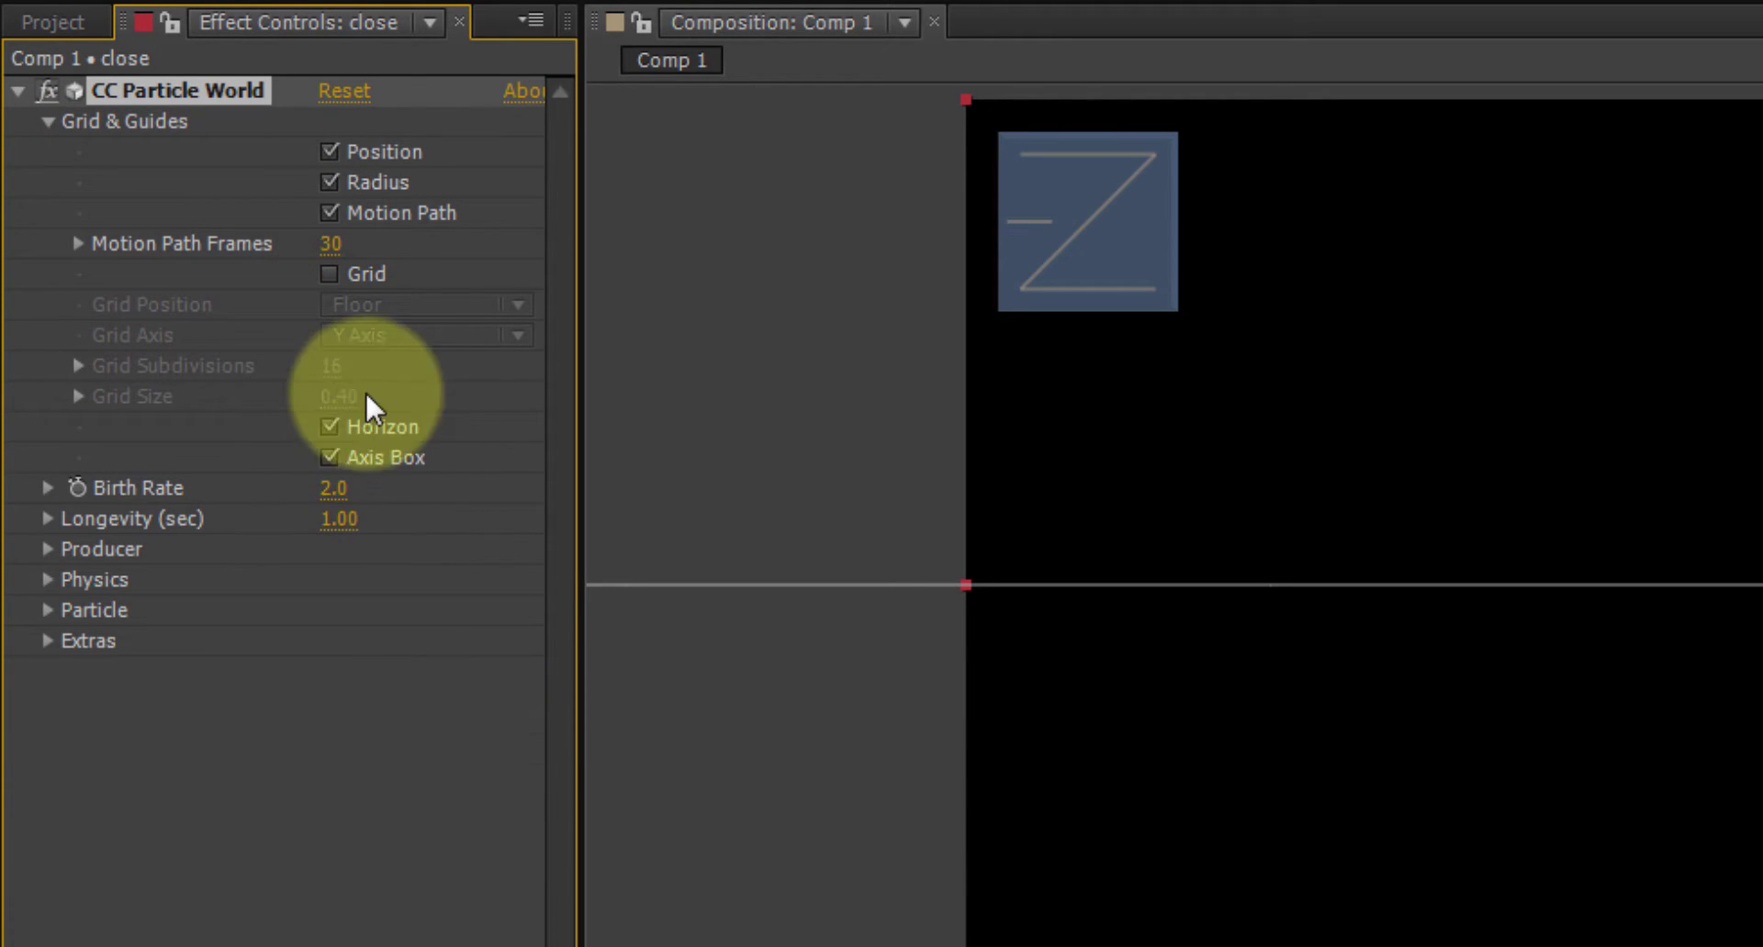
{"action": "left_click", "coordinate": [332, 212]}
{"action": "left_click", "coordinate": [332, 182]}
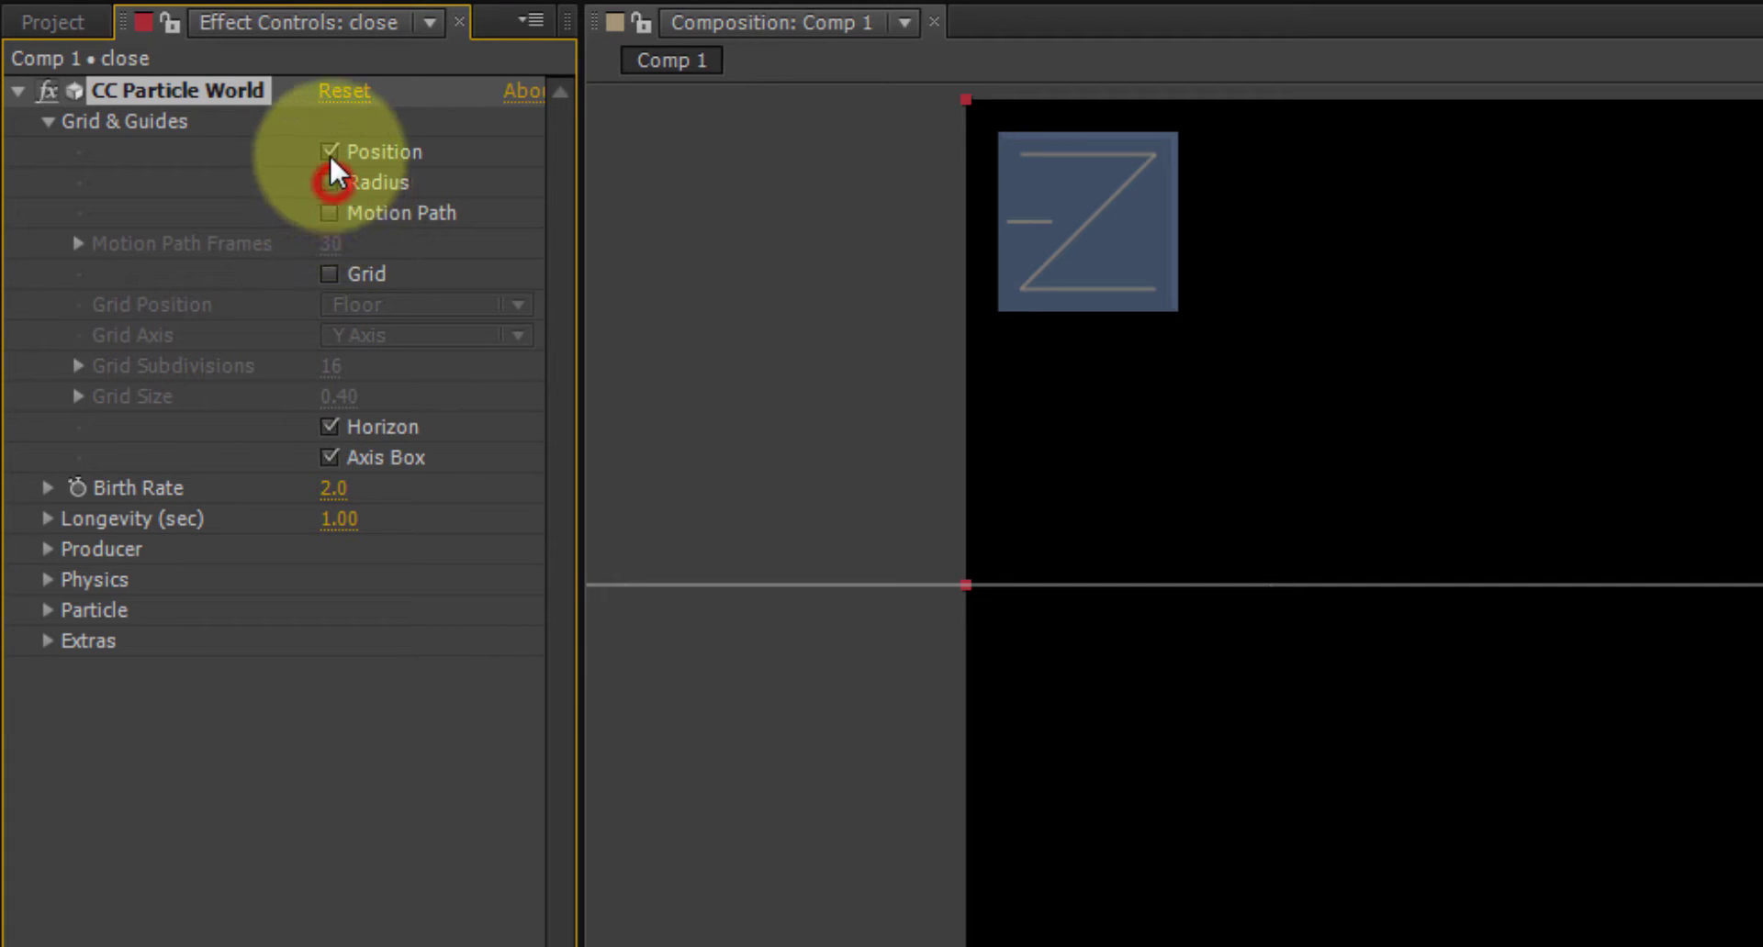
{"action": "left_click", "coordinate": [328, 151]}
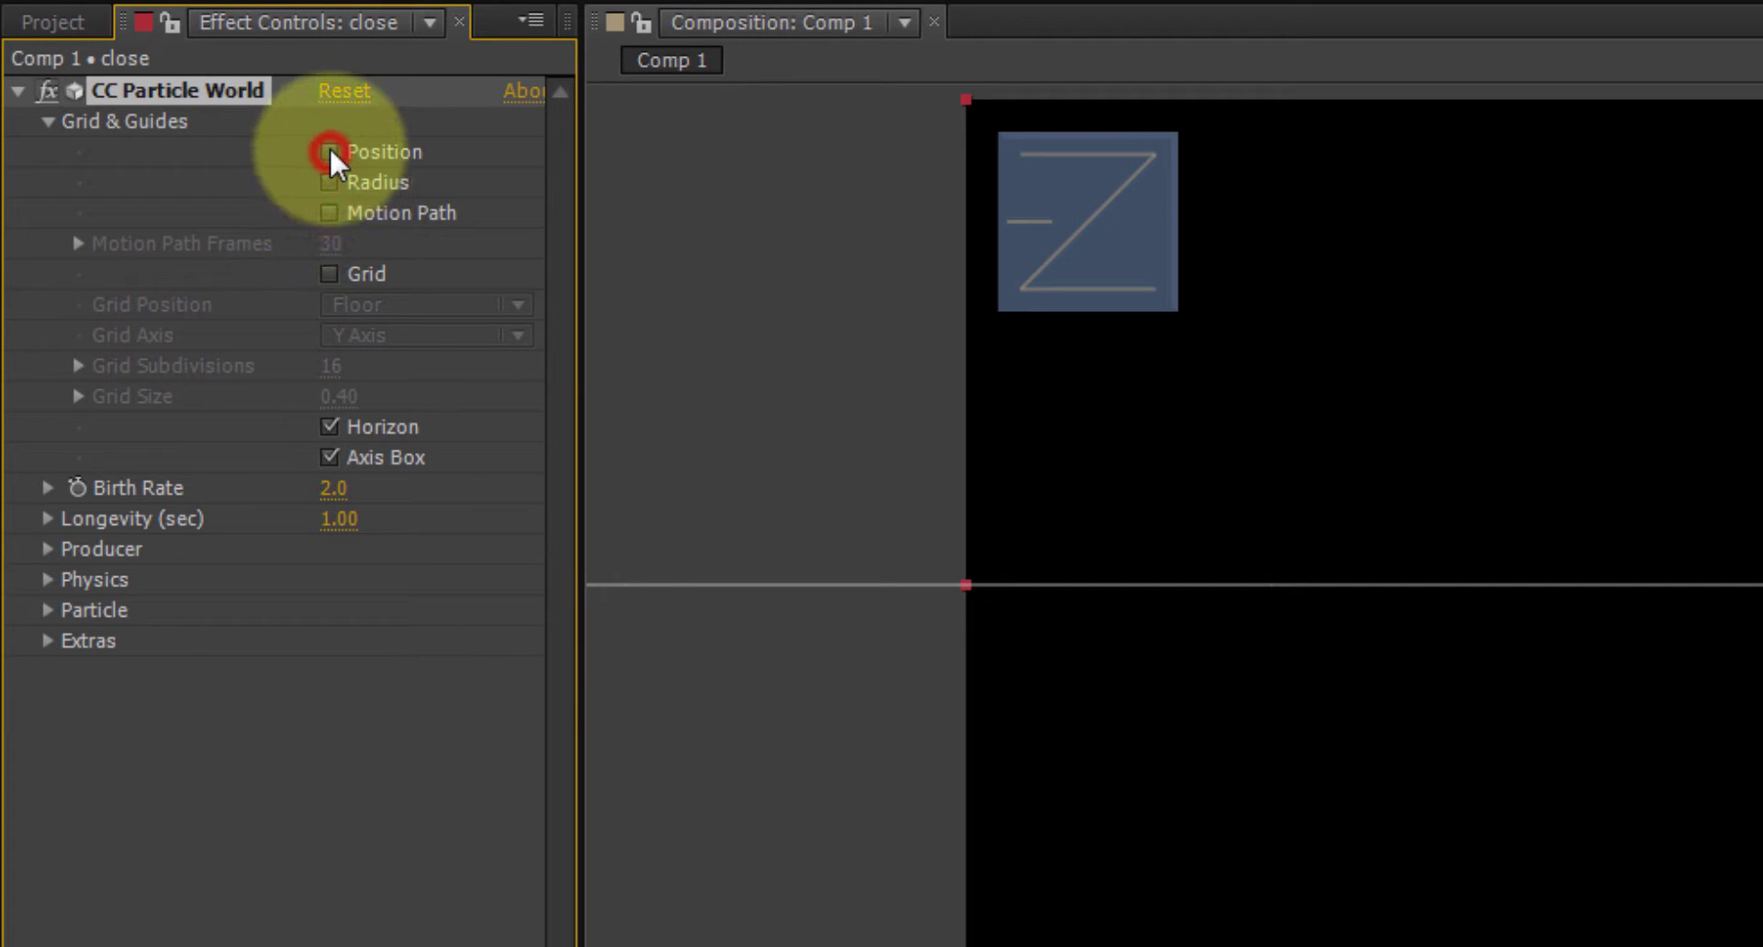
{"action": "left_click", "coordinate": [329, 426]}
{"action": "left_click", "coordinate": [330, 456]}
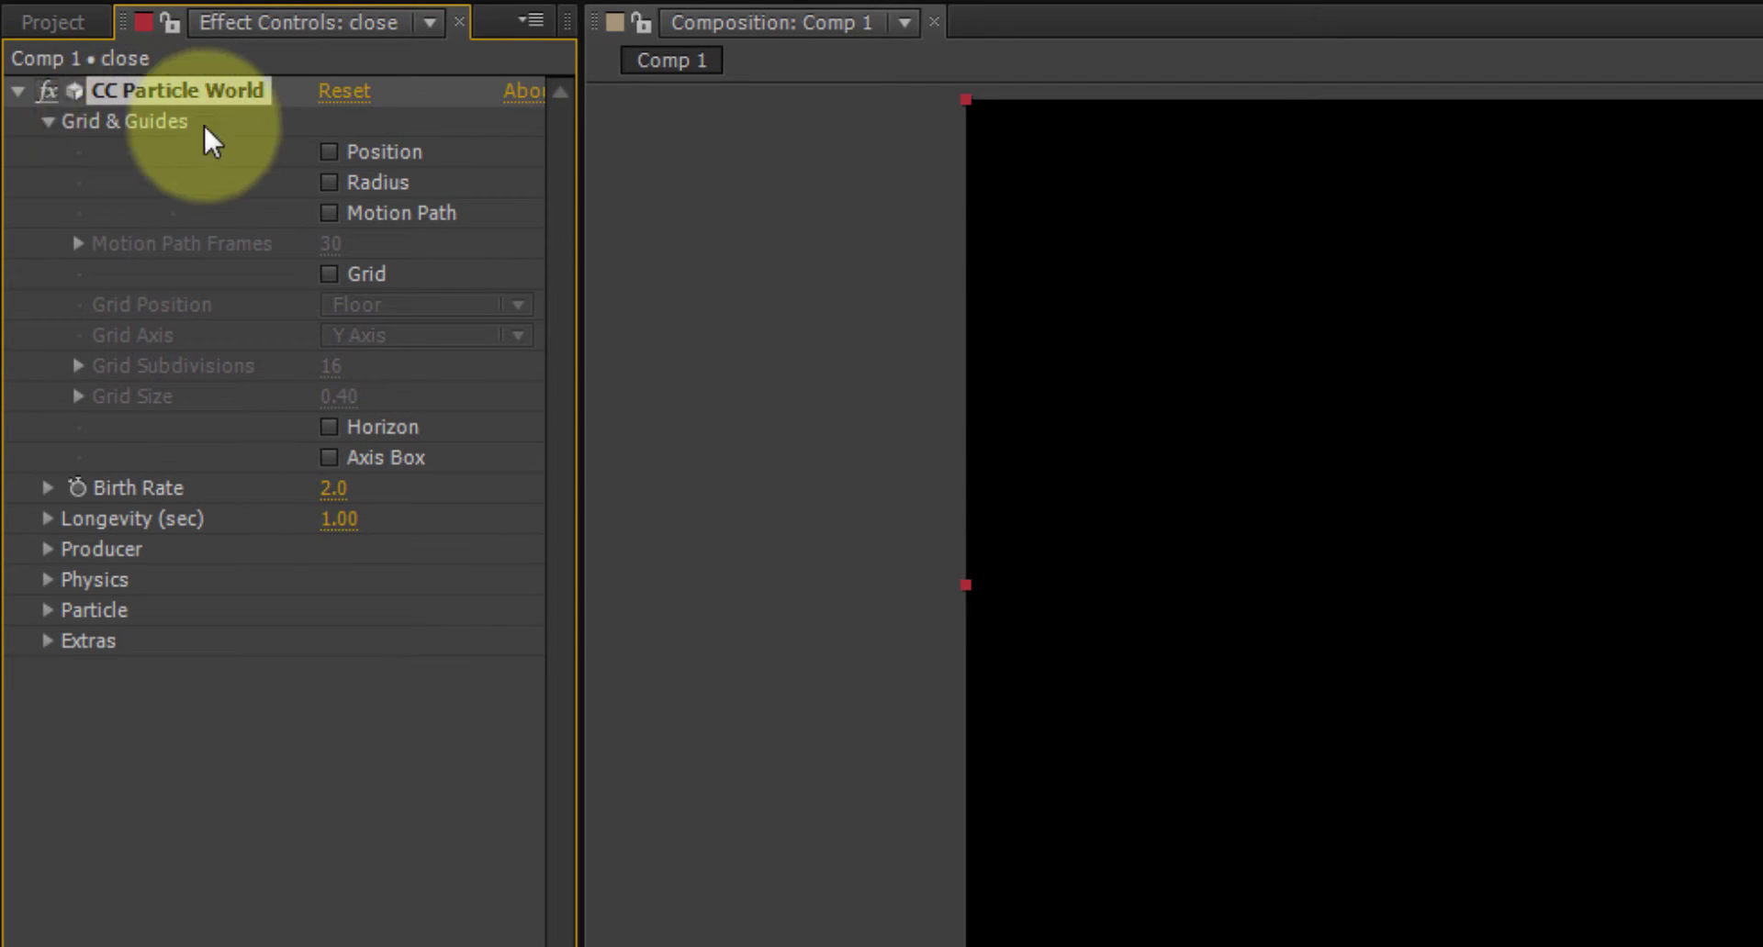
{"action": "left_click", "coordinate": [48, 121]}
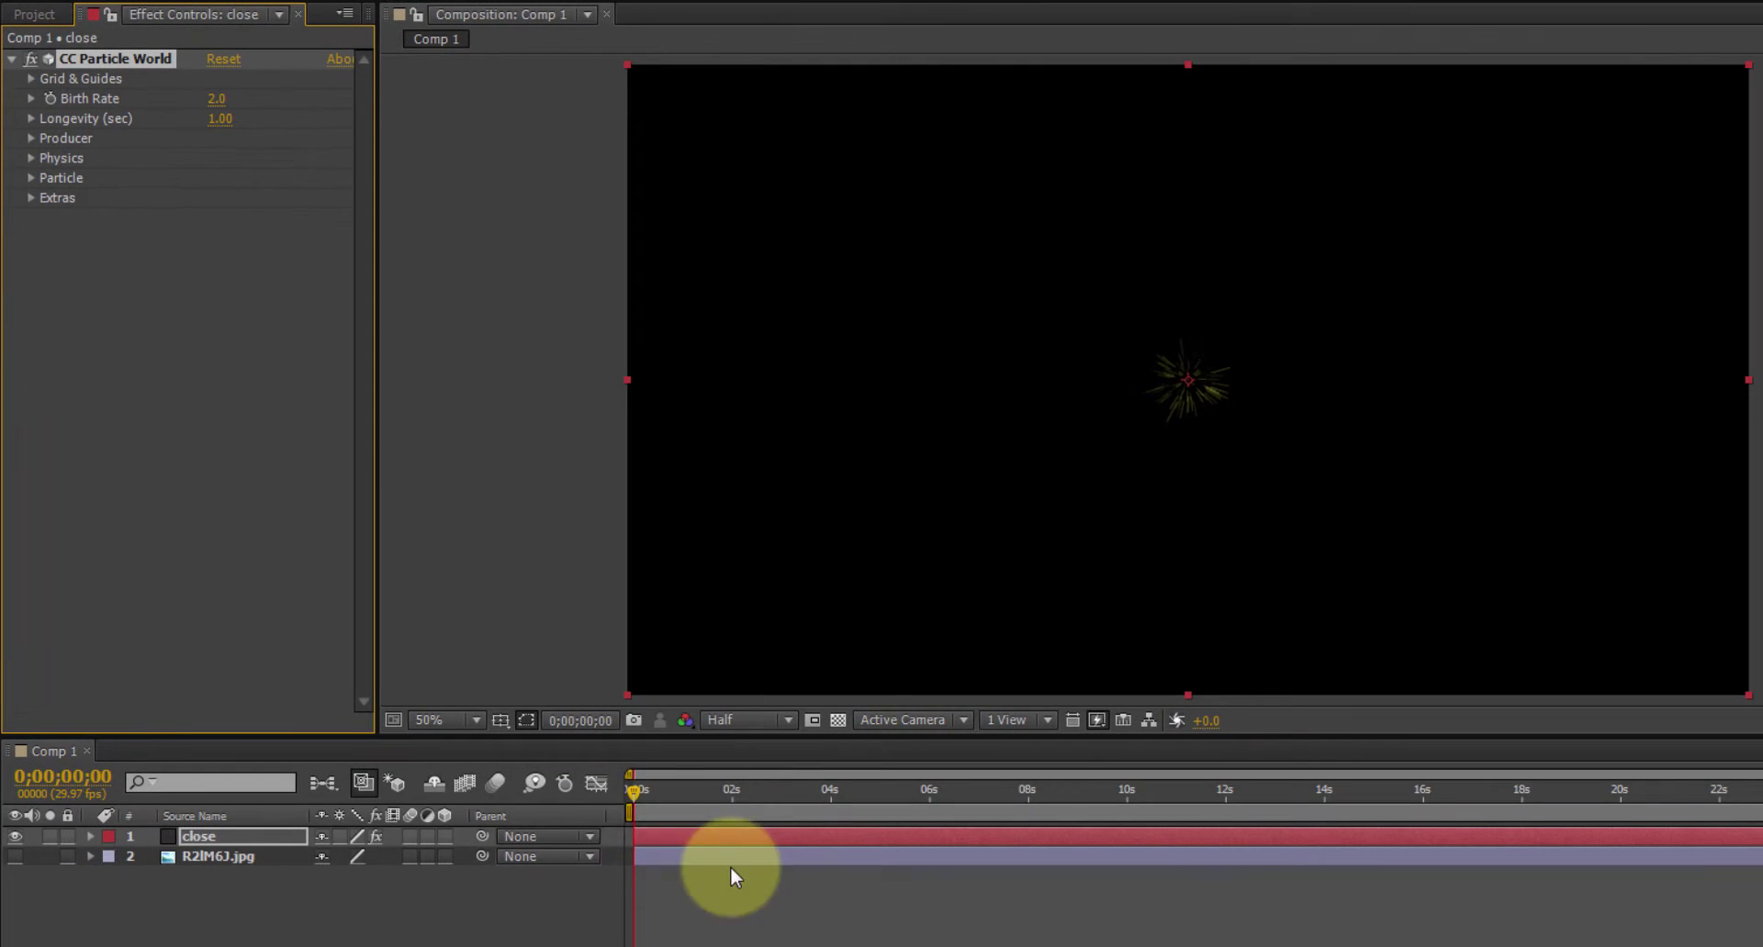
Set the Producer Radius X and Y to 0.800 and Radius Z to 0.200
{"action": "left_click_drag", "start_coordinate": [642, 797], "coordinate": [850, 764]}
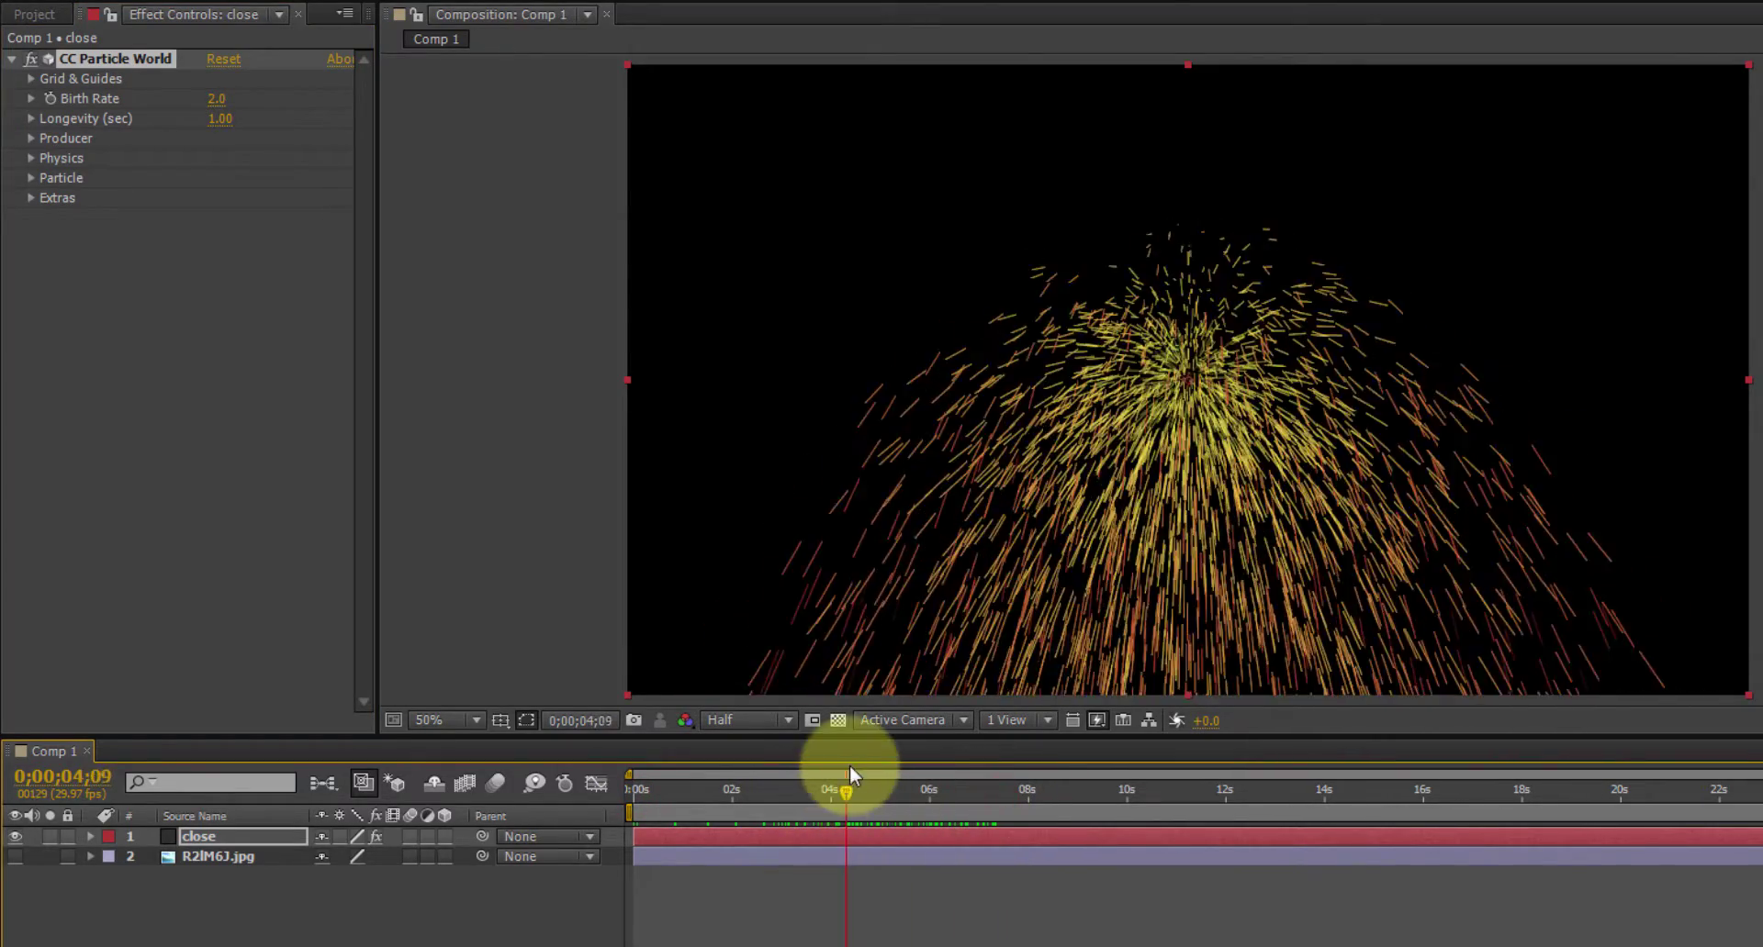
{"action": "left_click", "coordinate": [31, 137]}
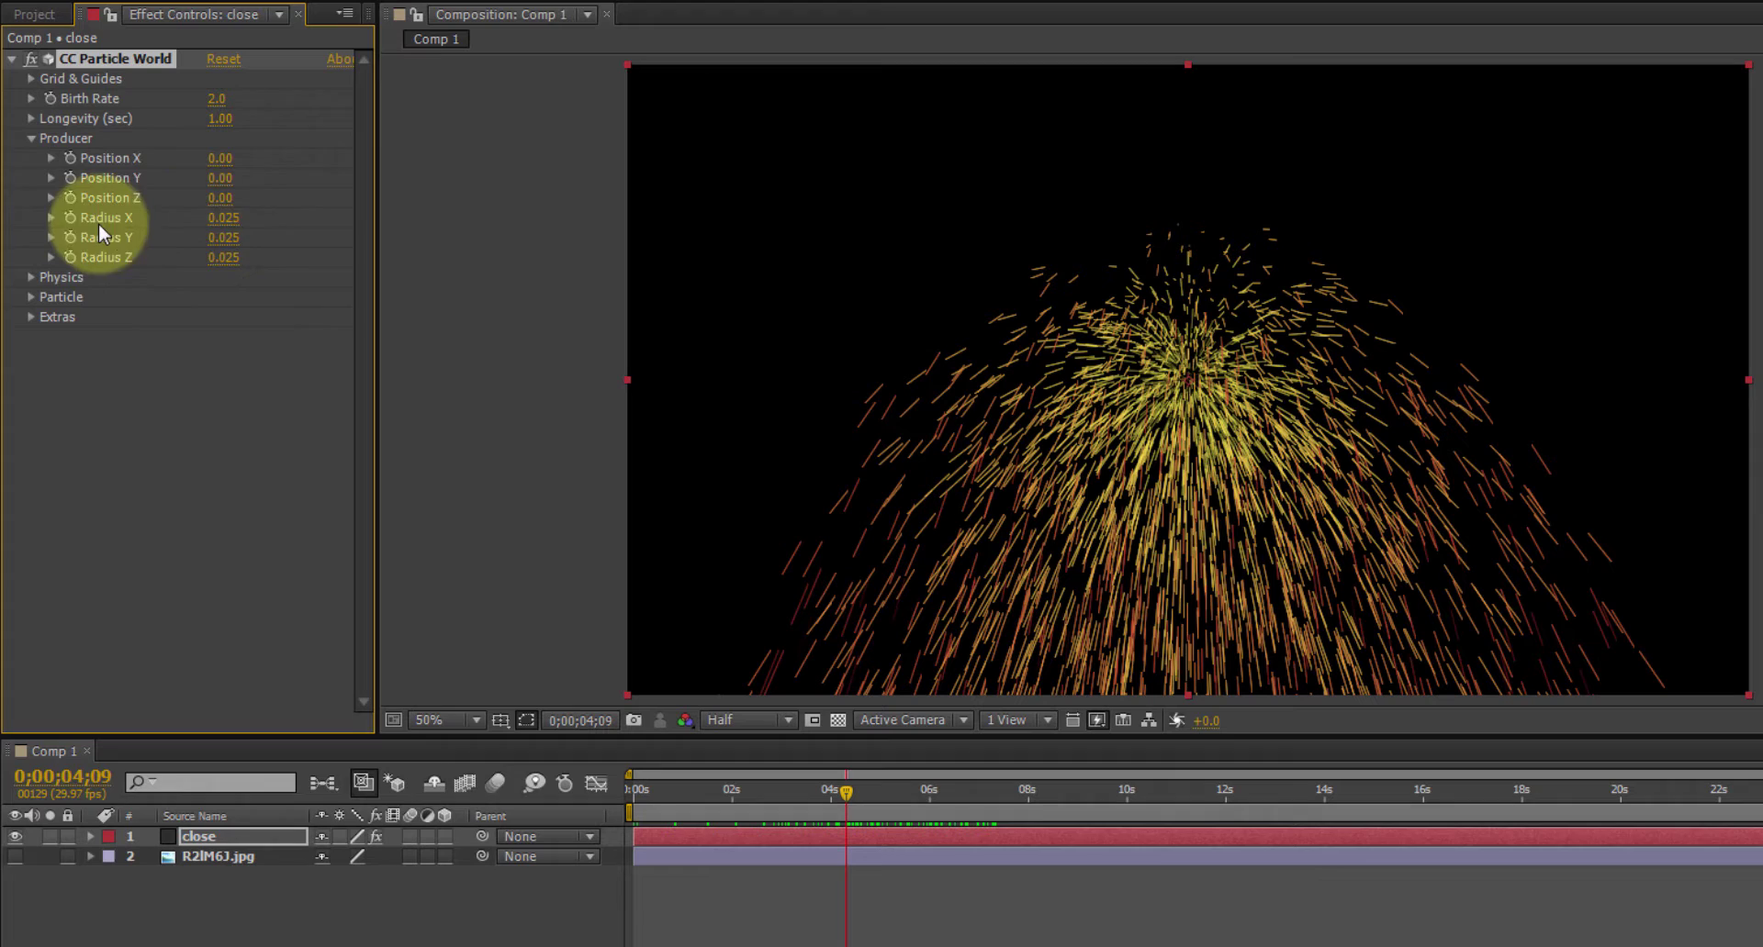
{"action": "left_click", "coordinate": [222, 219]}
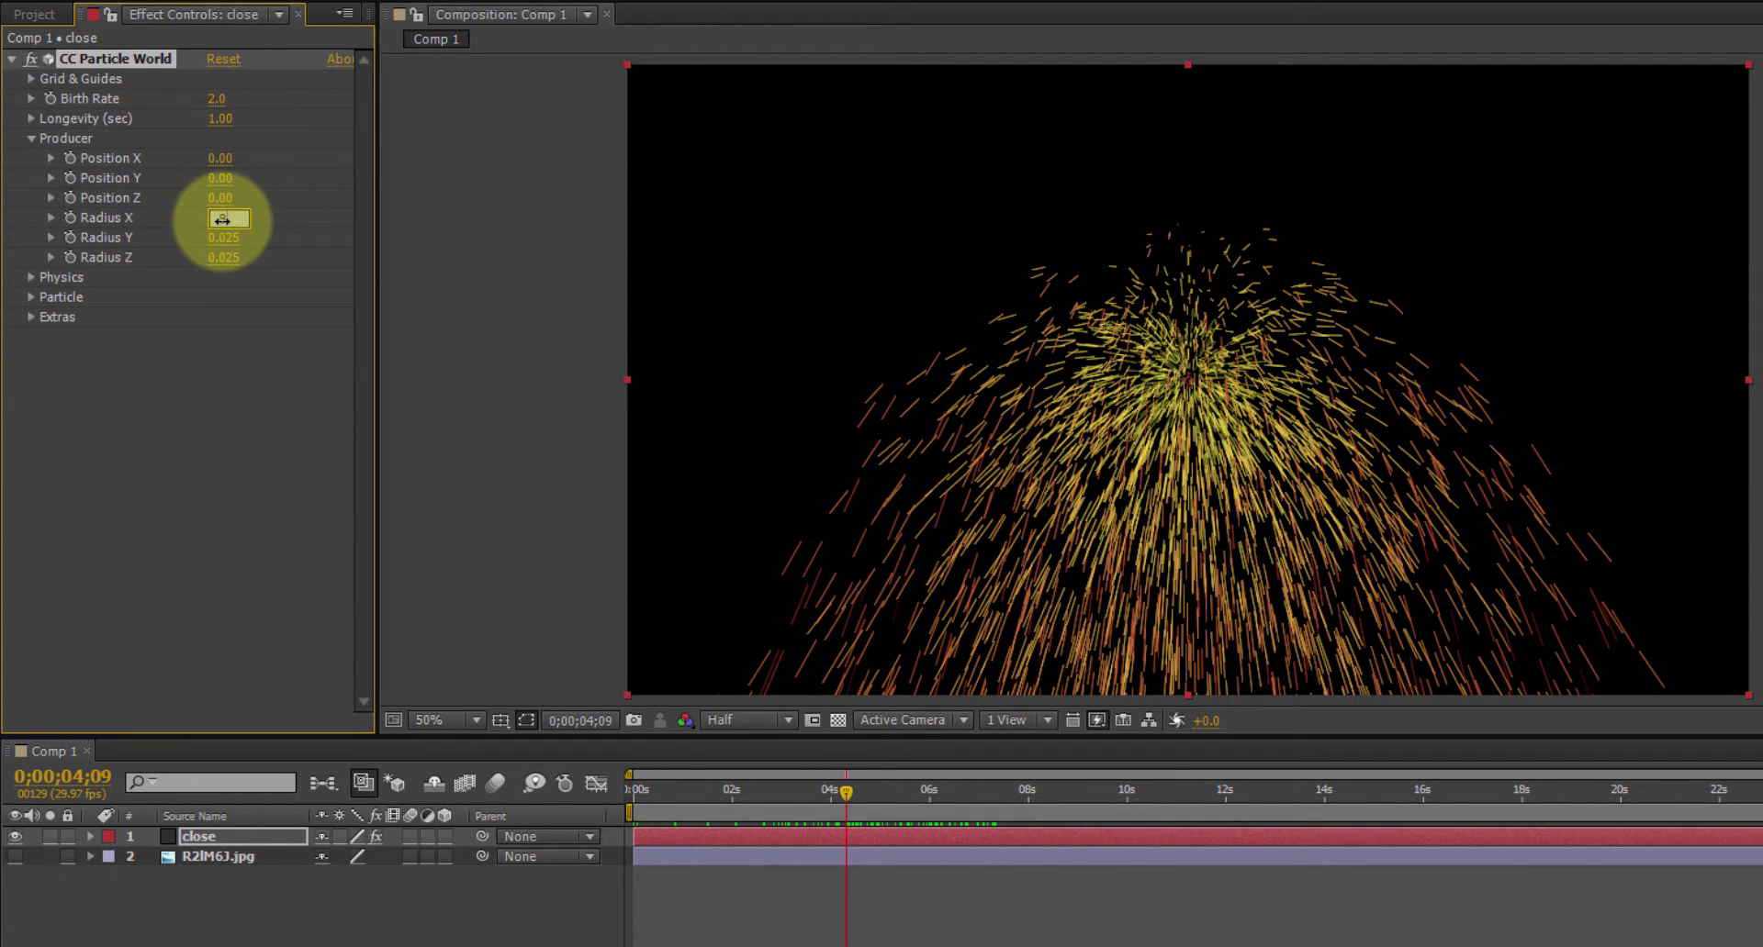
{"action": "type", "text": ".8"}
{"action": "key", "text": "Return"}
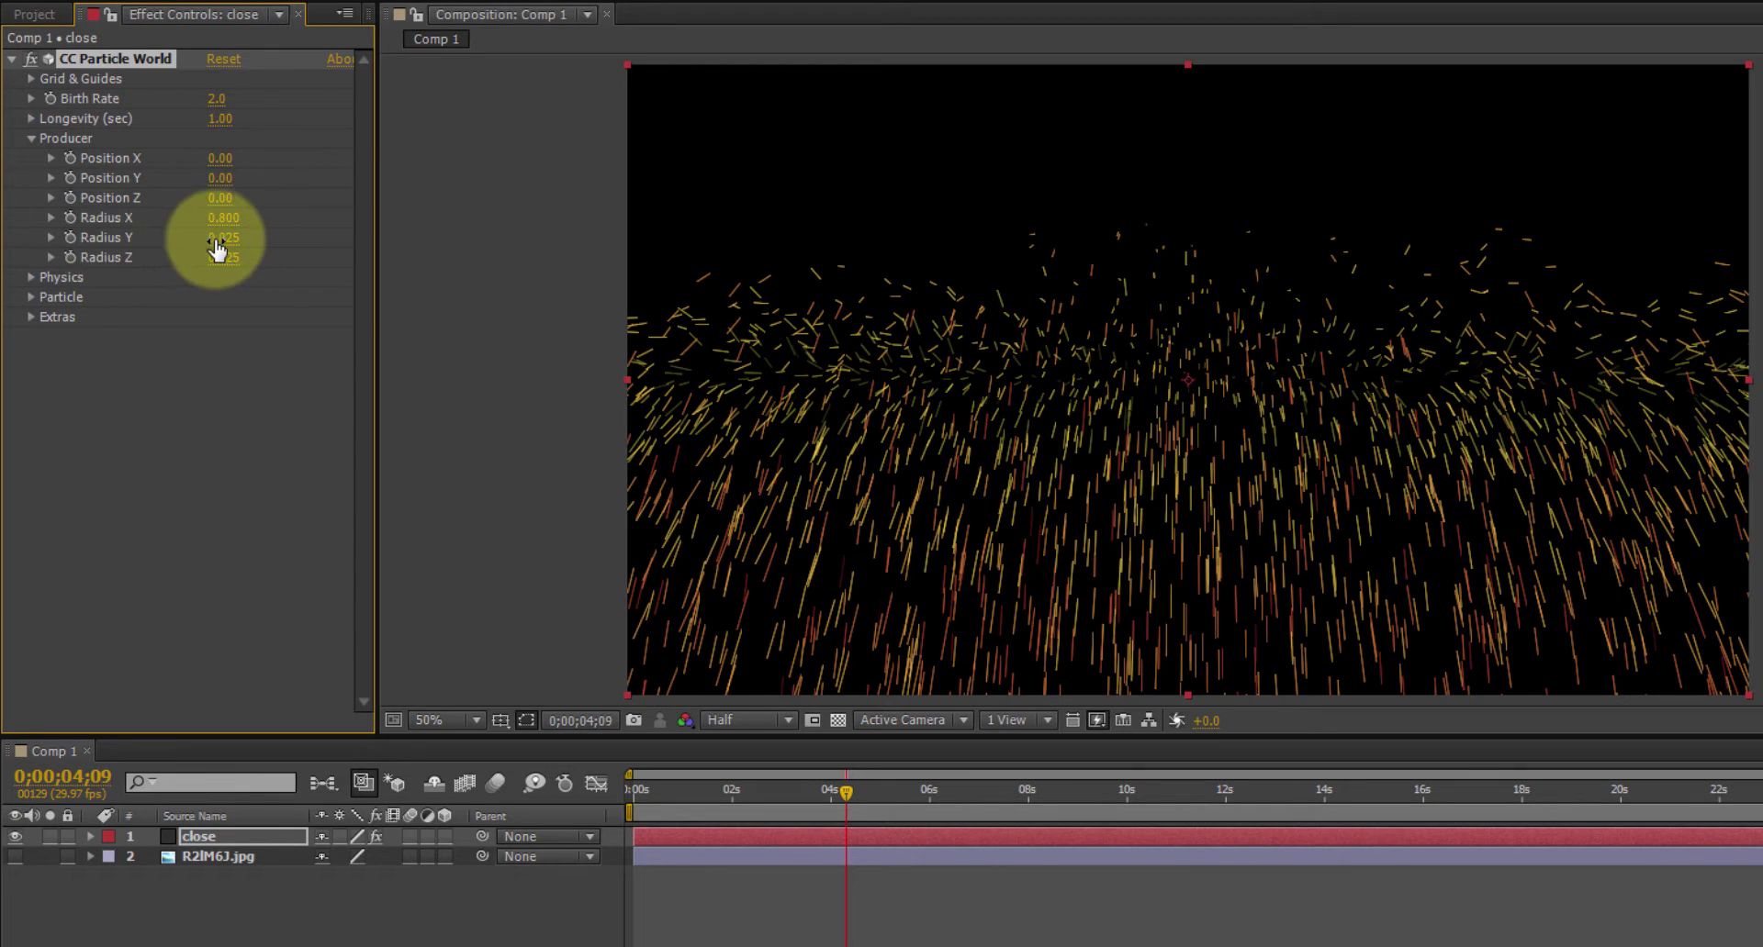
{"action": "left_click", "coordinate": [224, 238]}
{"action": "type", "text": ".8"}
{"action": "key", "text": "Return"}
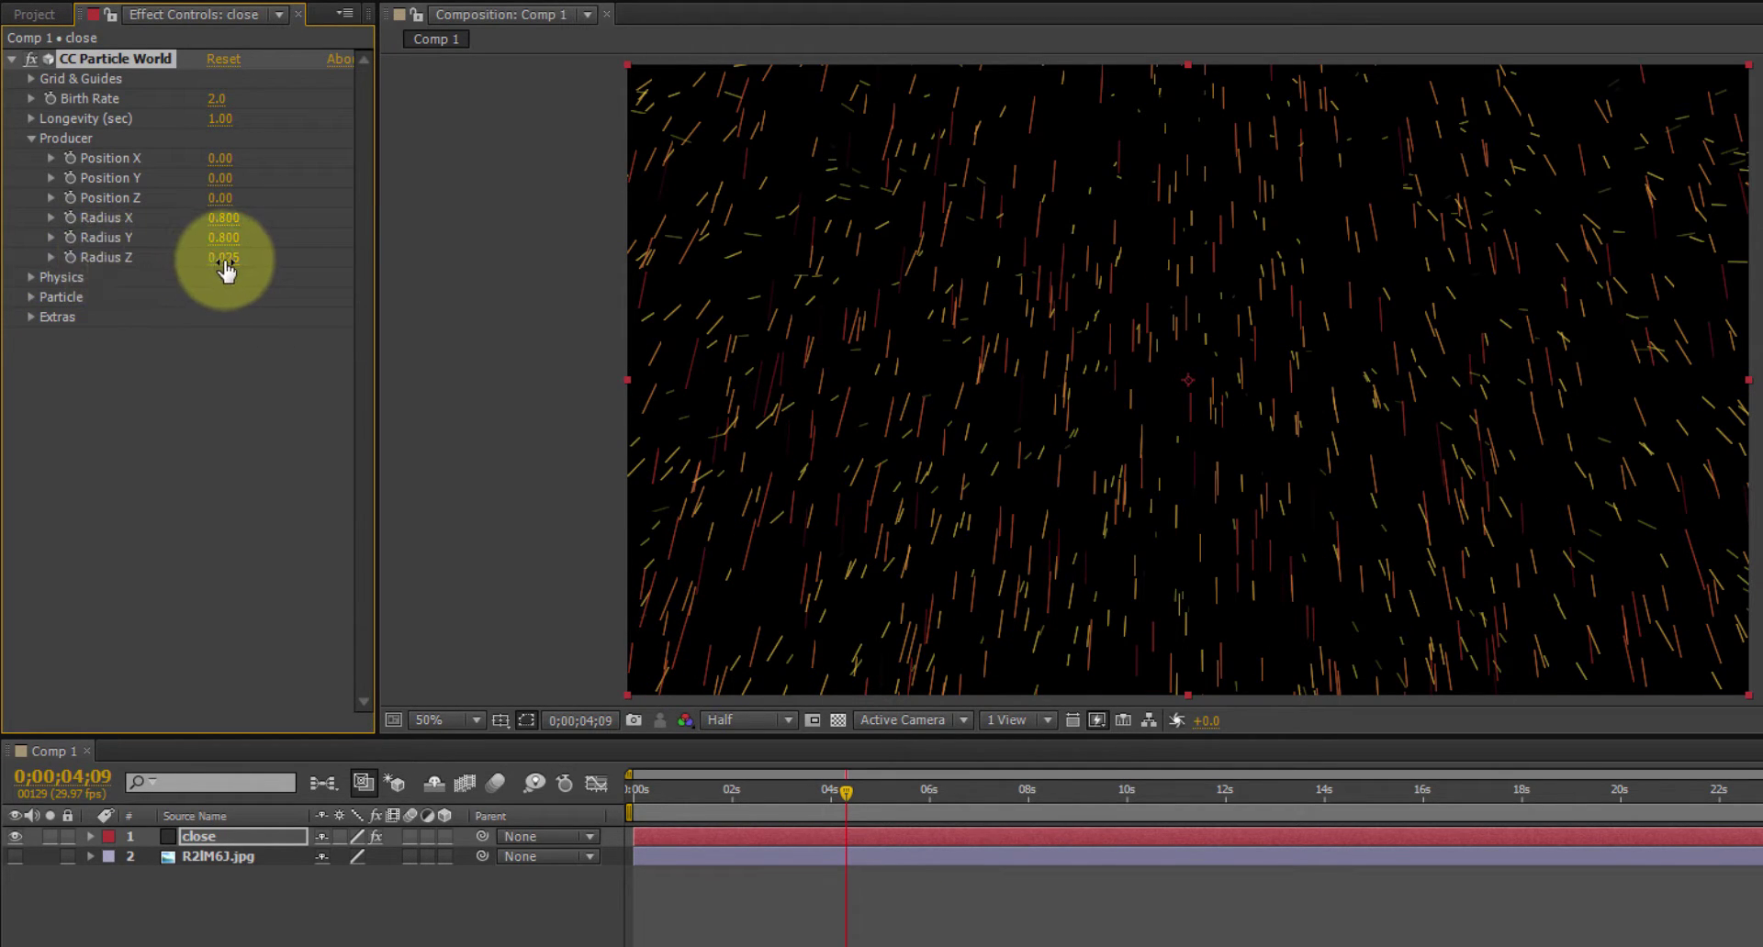
{"action": "left_click", "coordinate": [224, 259]}
{"action": "key", "text": "Return"}
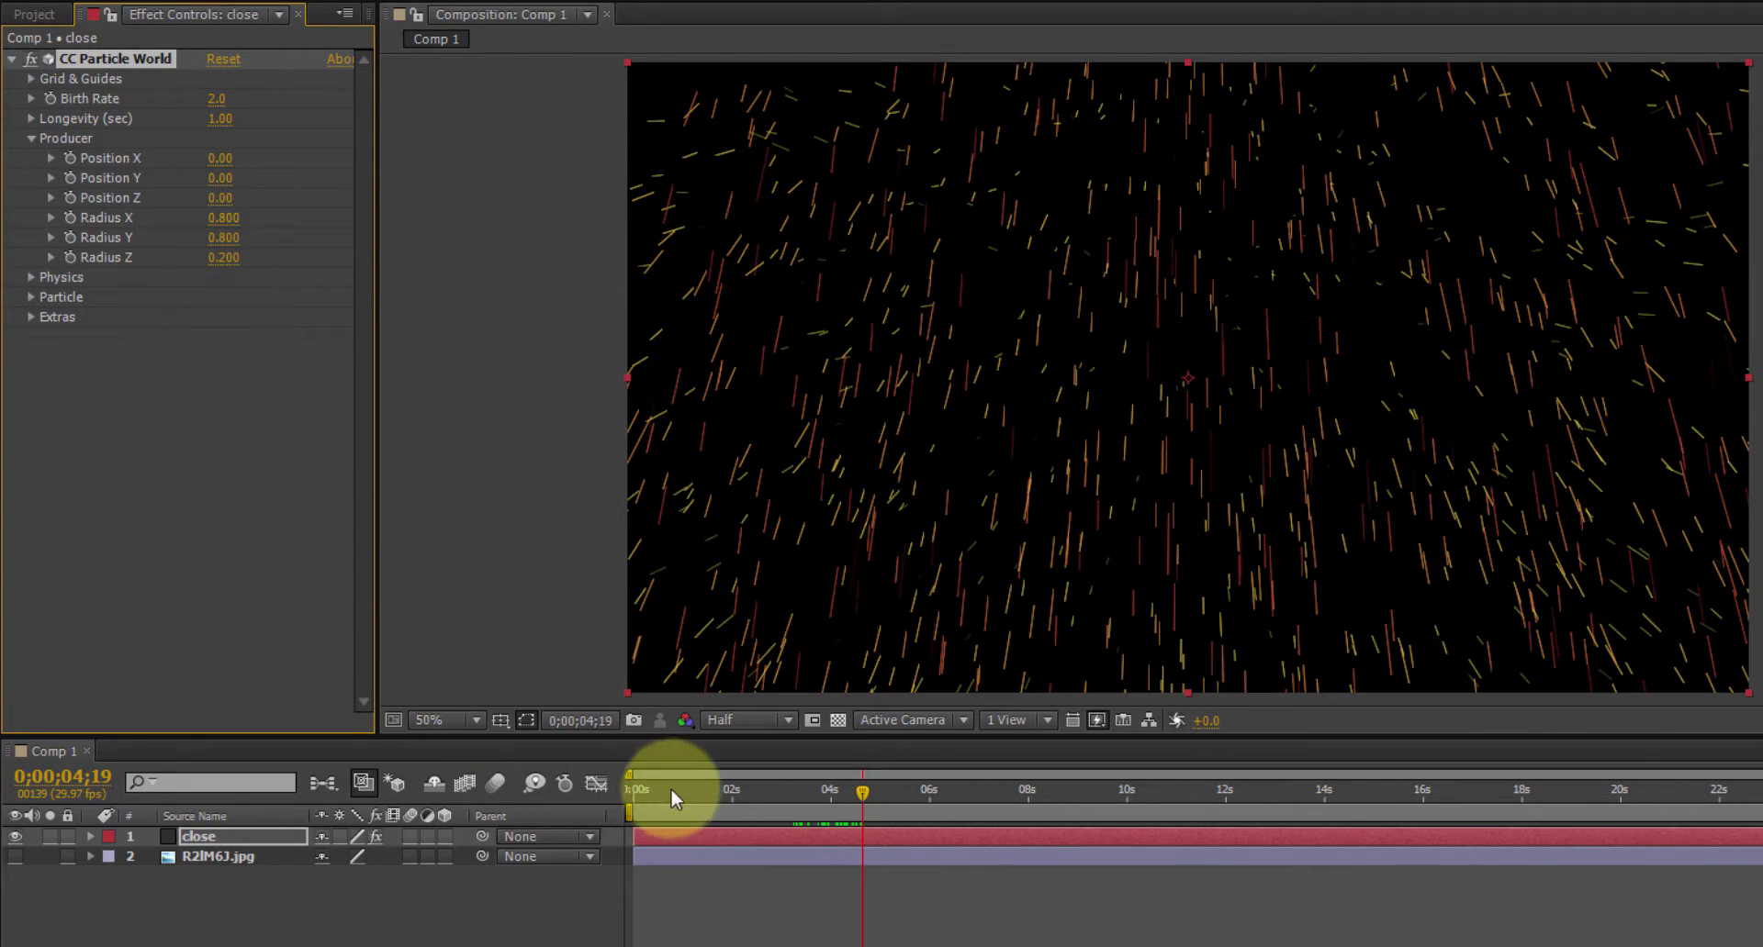
Scrub the timeline to preview the wider particle spread
{"action": "left_click", "coordinate": [824, 796]}
{"action": "left_click_drag", "start_coordinate": [824, 799], "coordinate": [970, 795]}
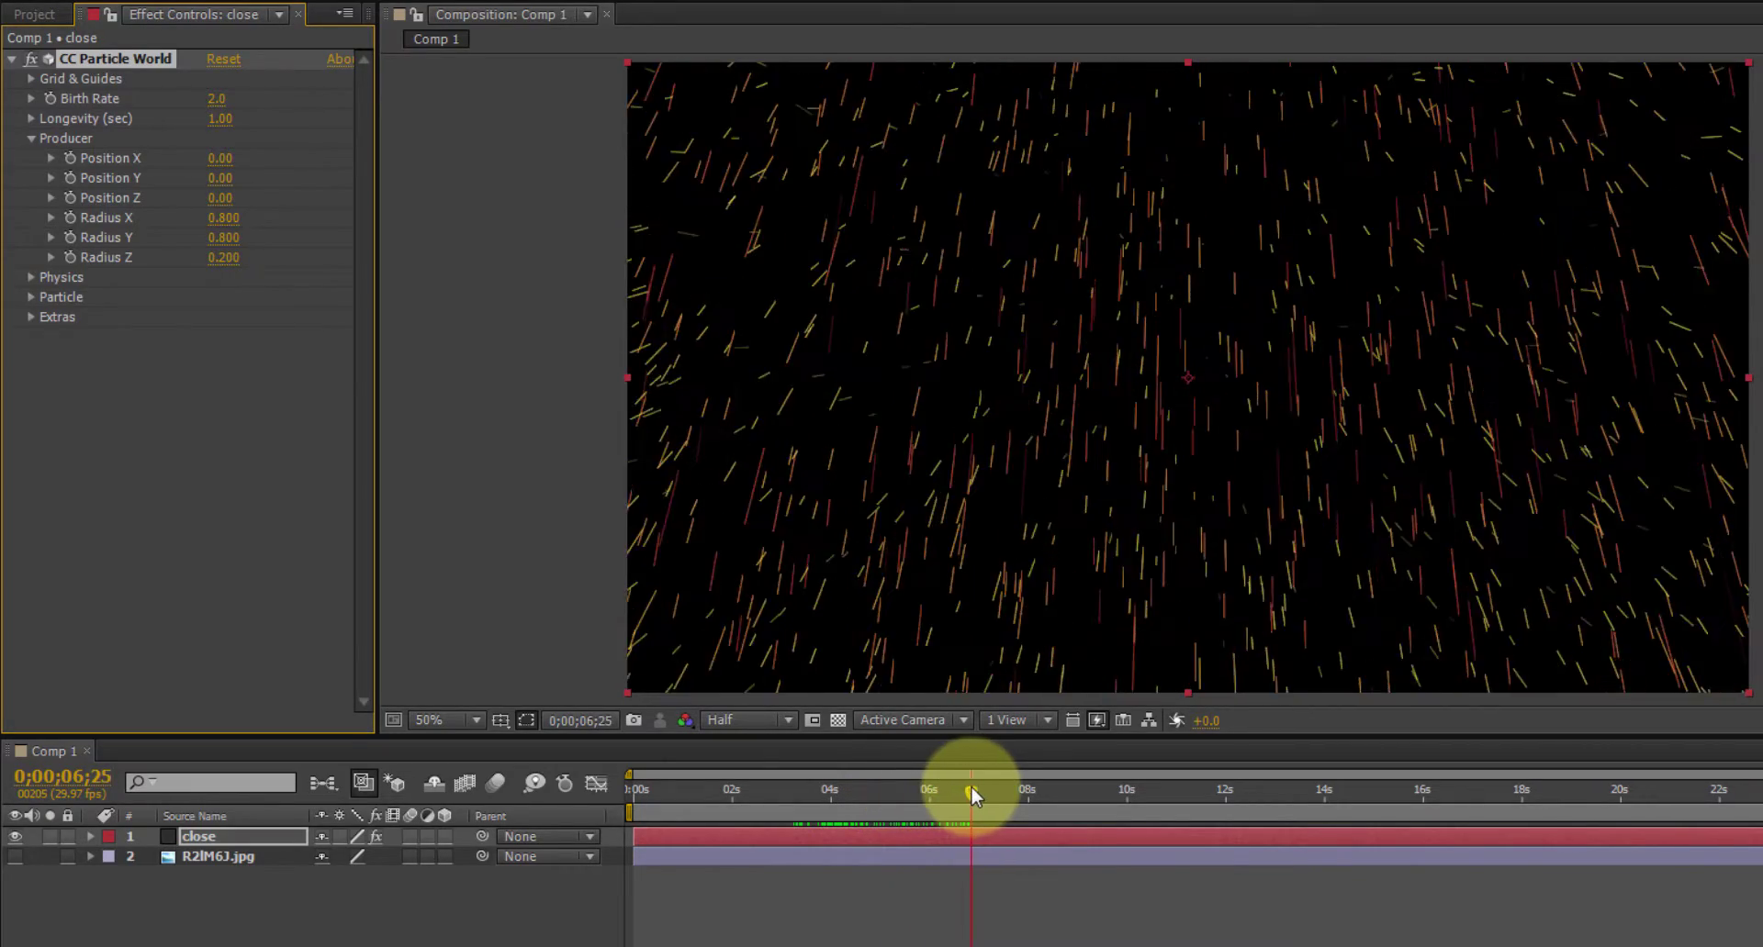
{"action": "left_click_drag", "start_coordinate": [972, 789], "coordinate": [997, 789]}
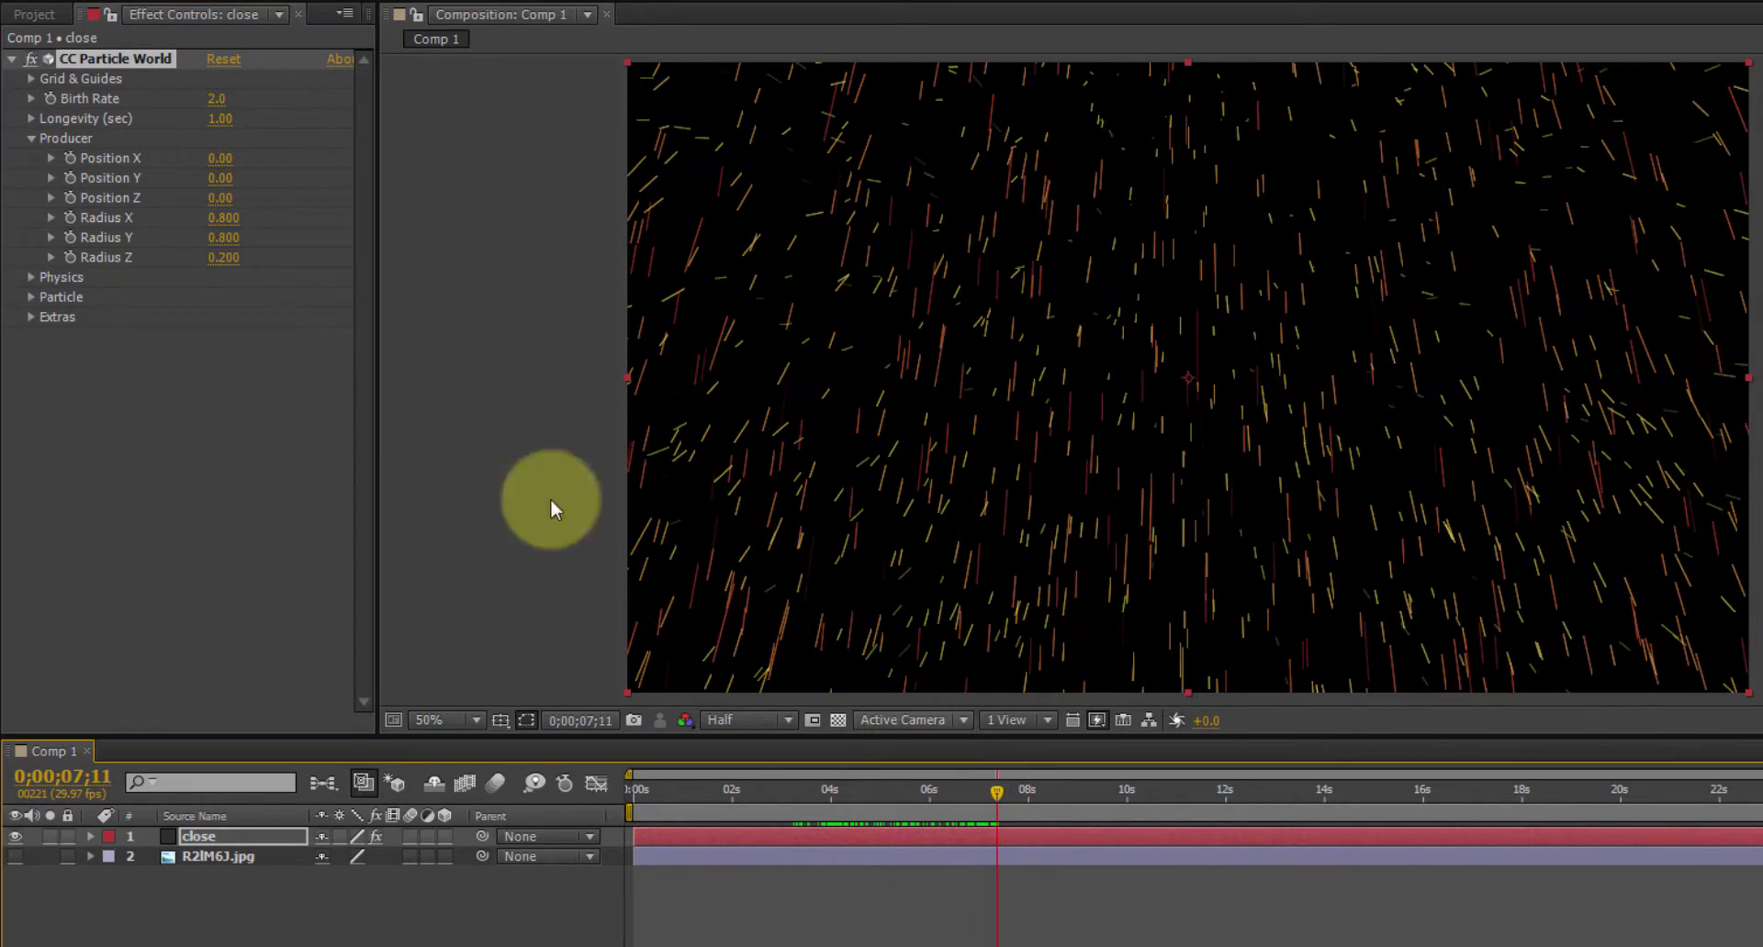
Set the Physics Animation type to Fractal Omni and preview the motion
{"action": "left_click", "coordinate": [31, 278]}
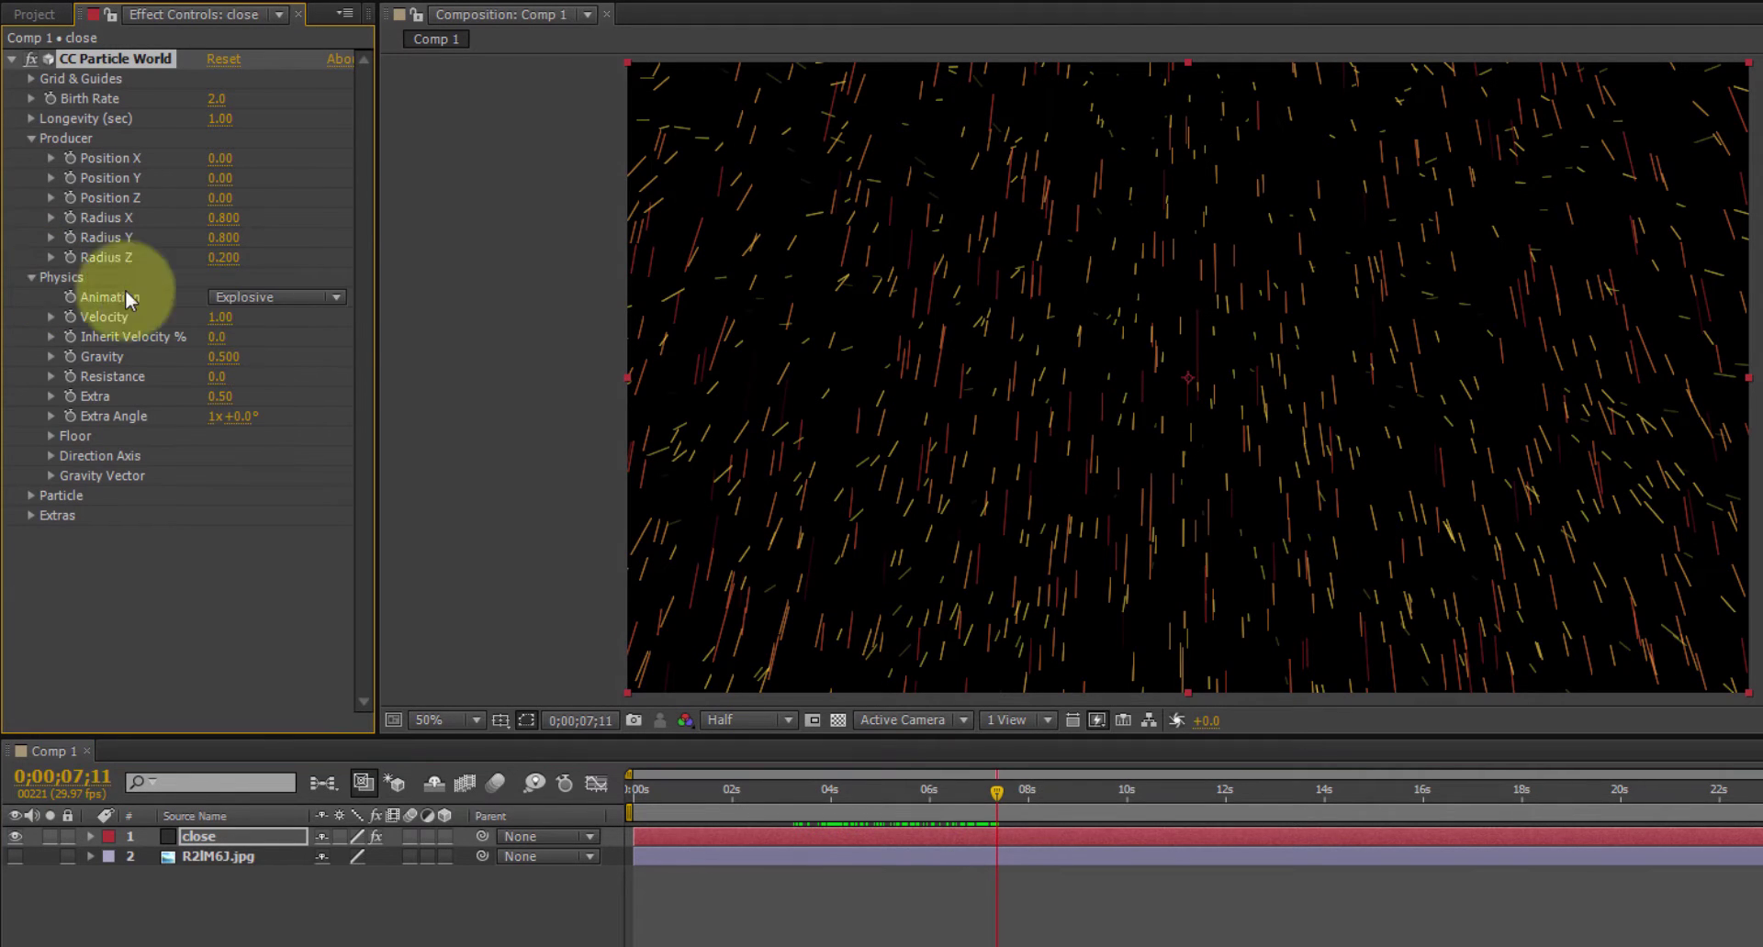
{"action": "left_click", "coordinate": [332, 299]}
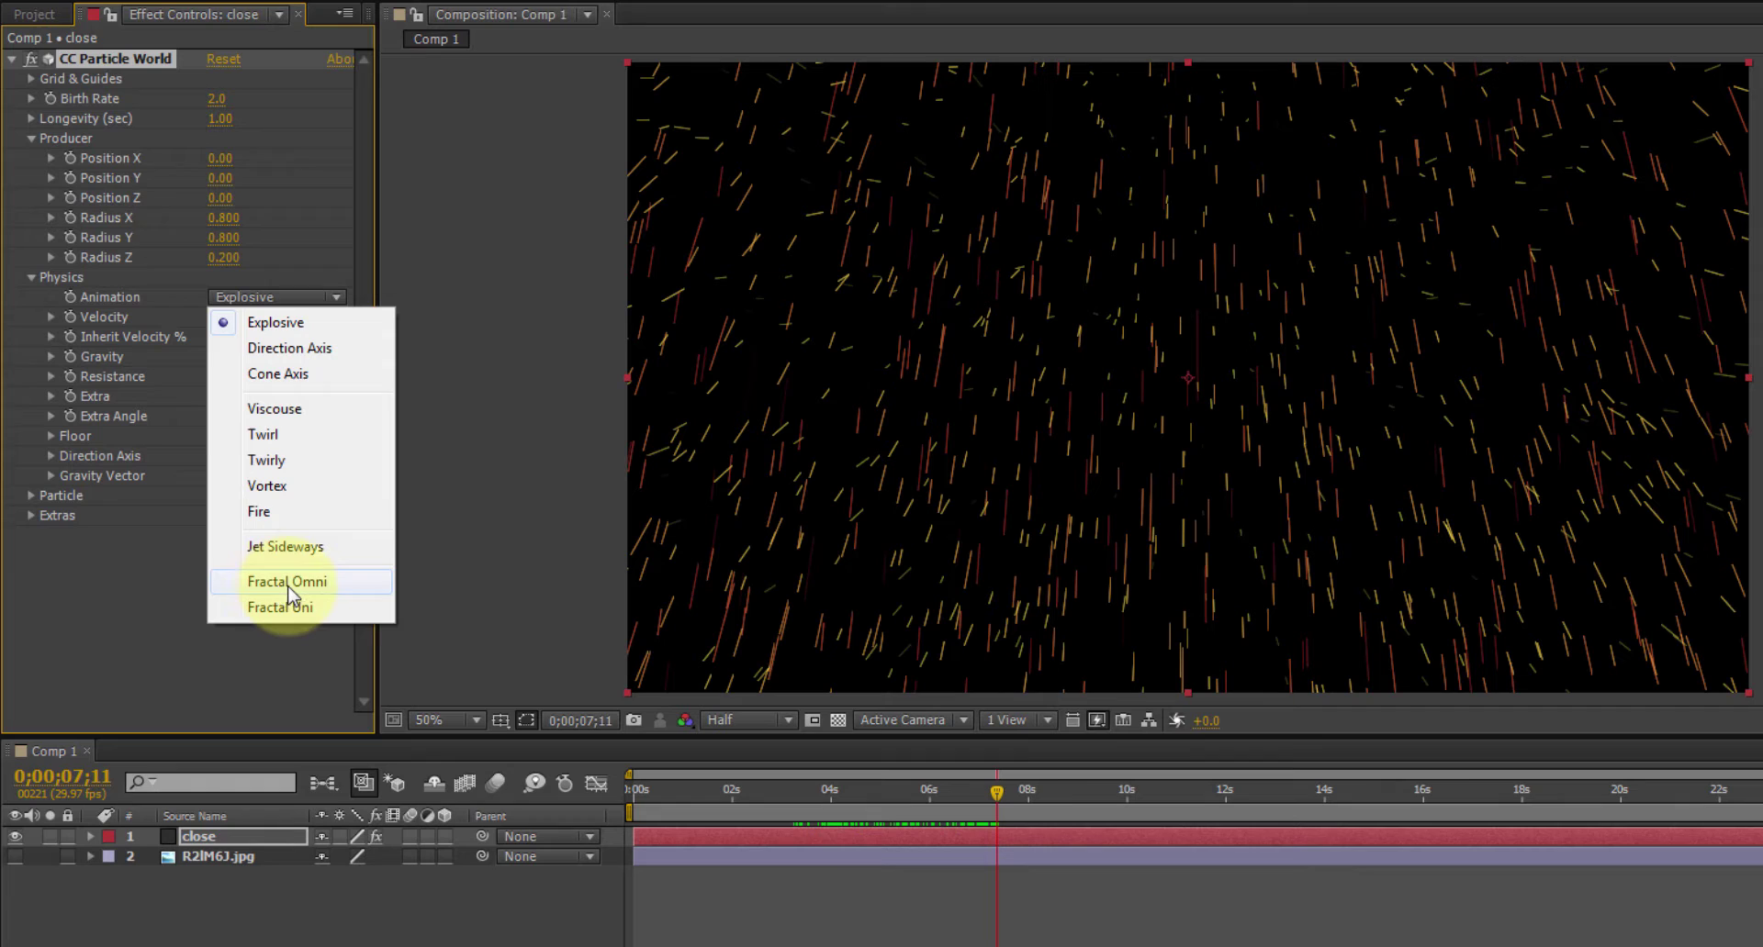
{"action": "left_click", "coordinate": [287, 582]}
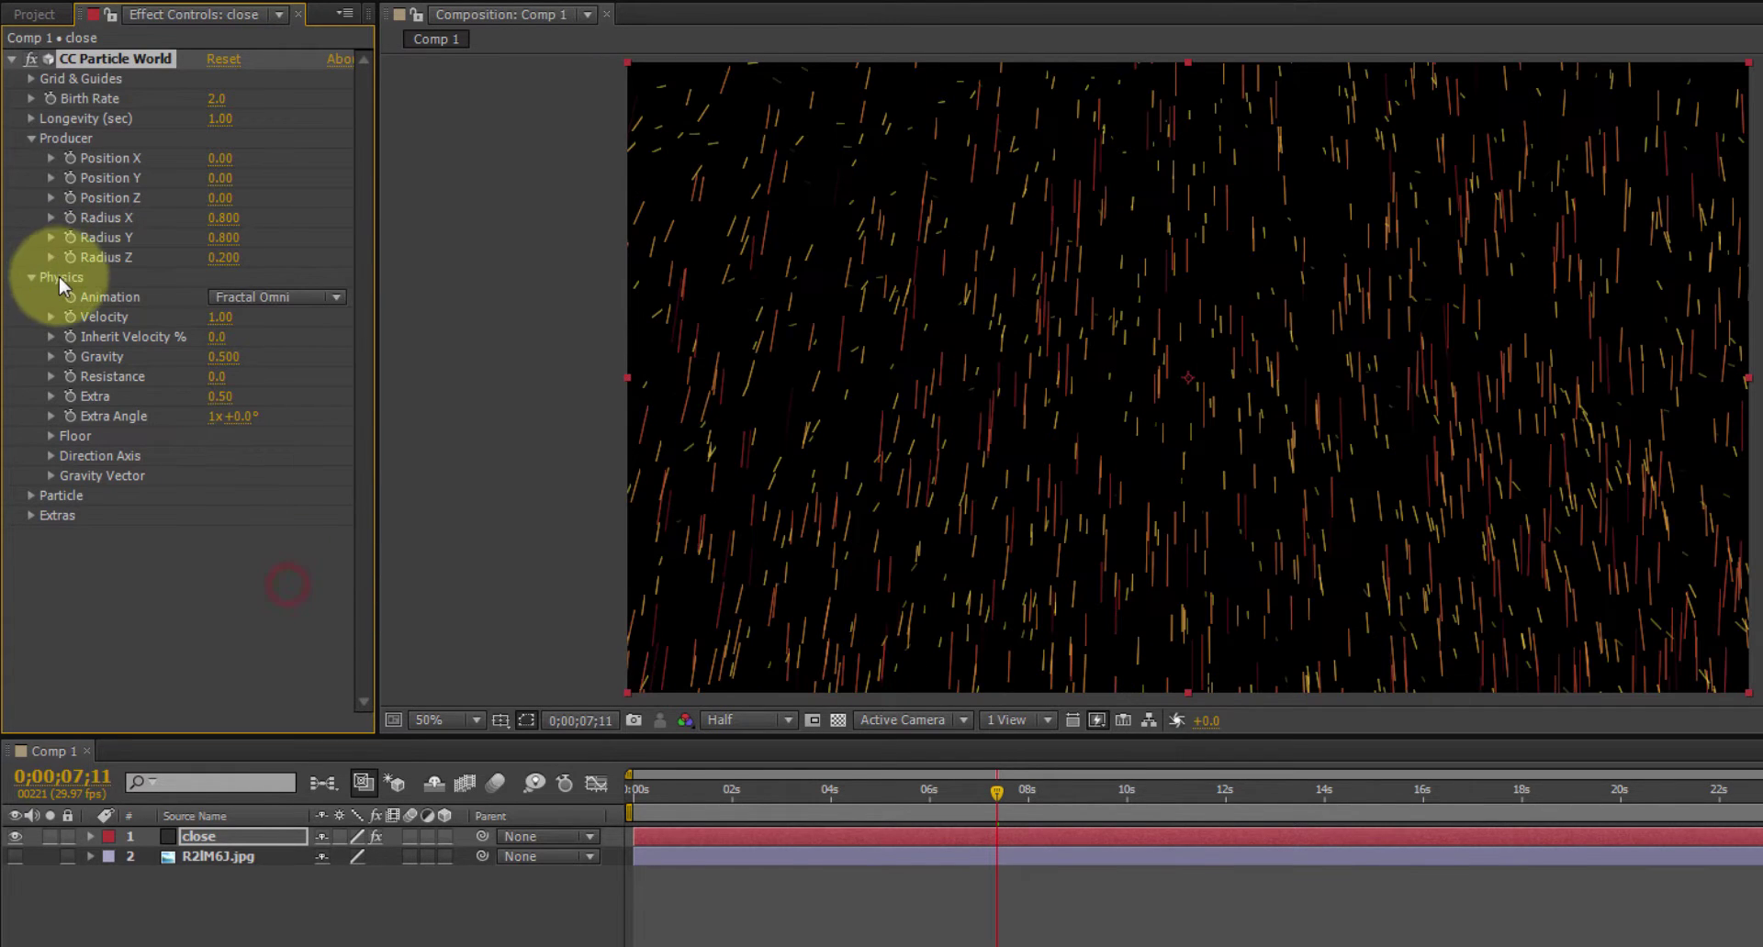
{"action": "left_click_drag", "start_coordinate": [947, 789], "coordinate": [996, 791]}
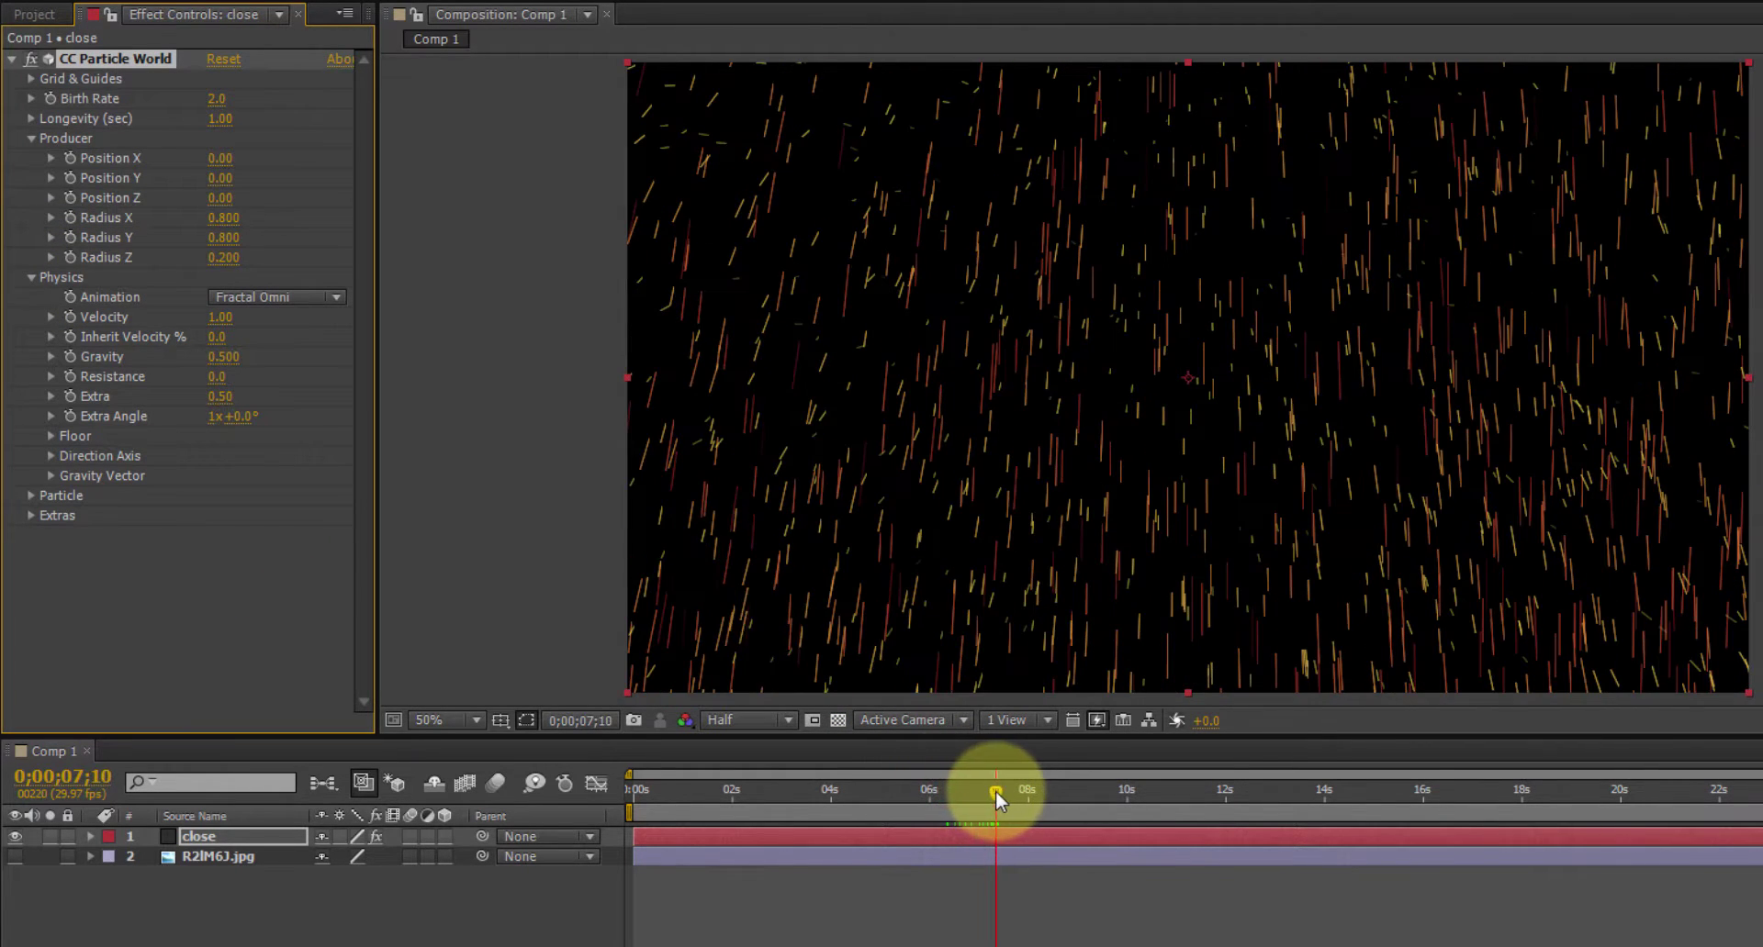
Lower Gravity to 0.020 and preview the drifting particles
{"action": "left_click", "coordinate": [222, 360]}
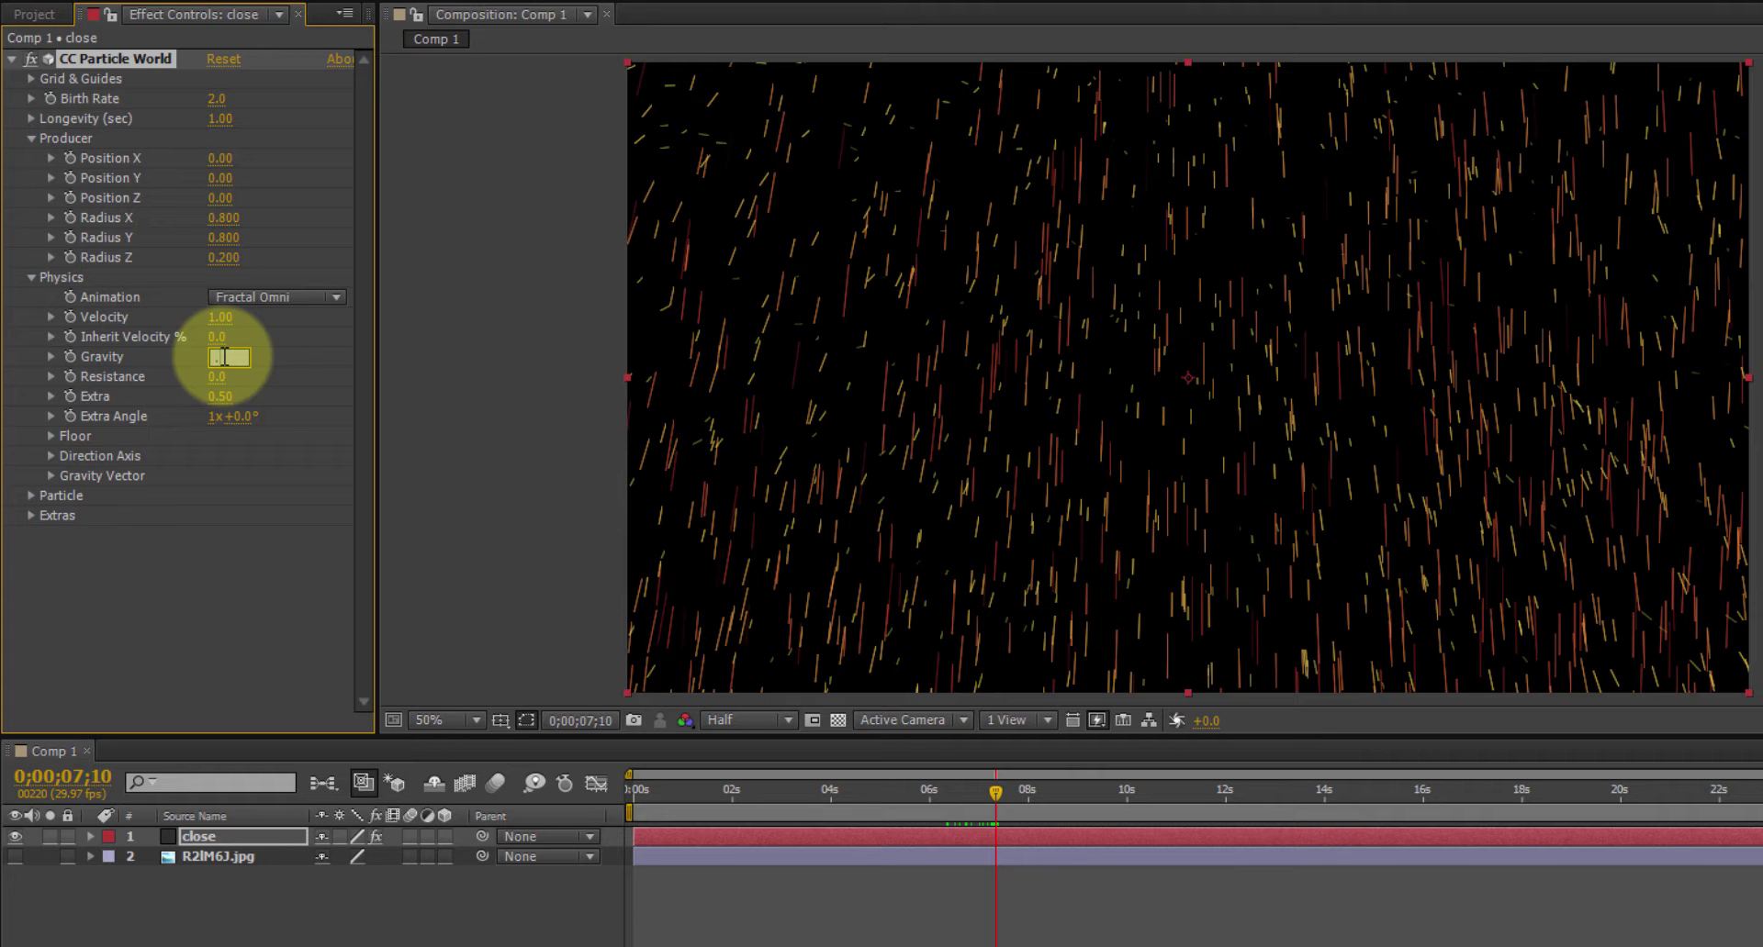
{"action": "type", "text": ".02"}
{"action": "key", "text": "Return"}
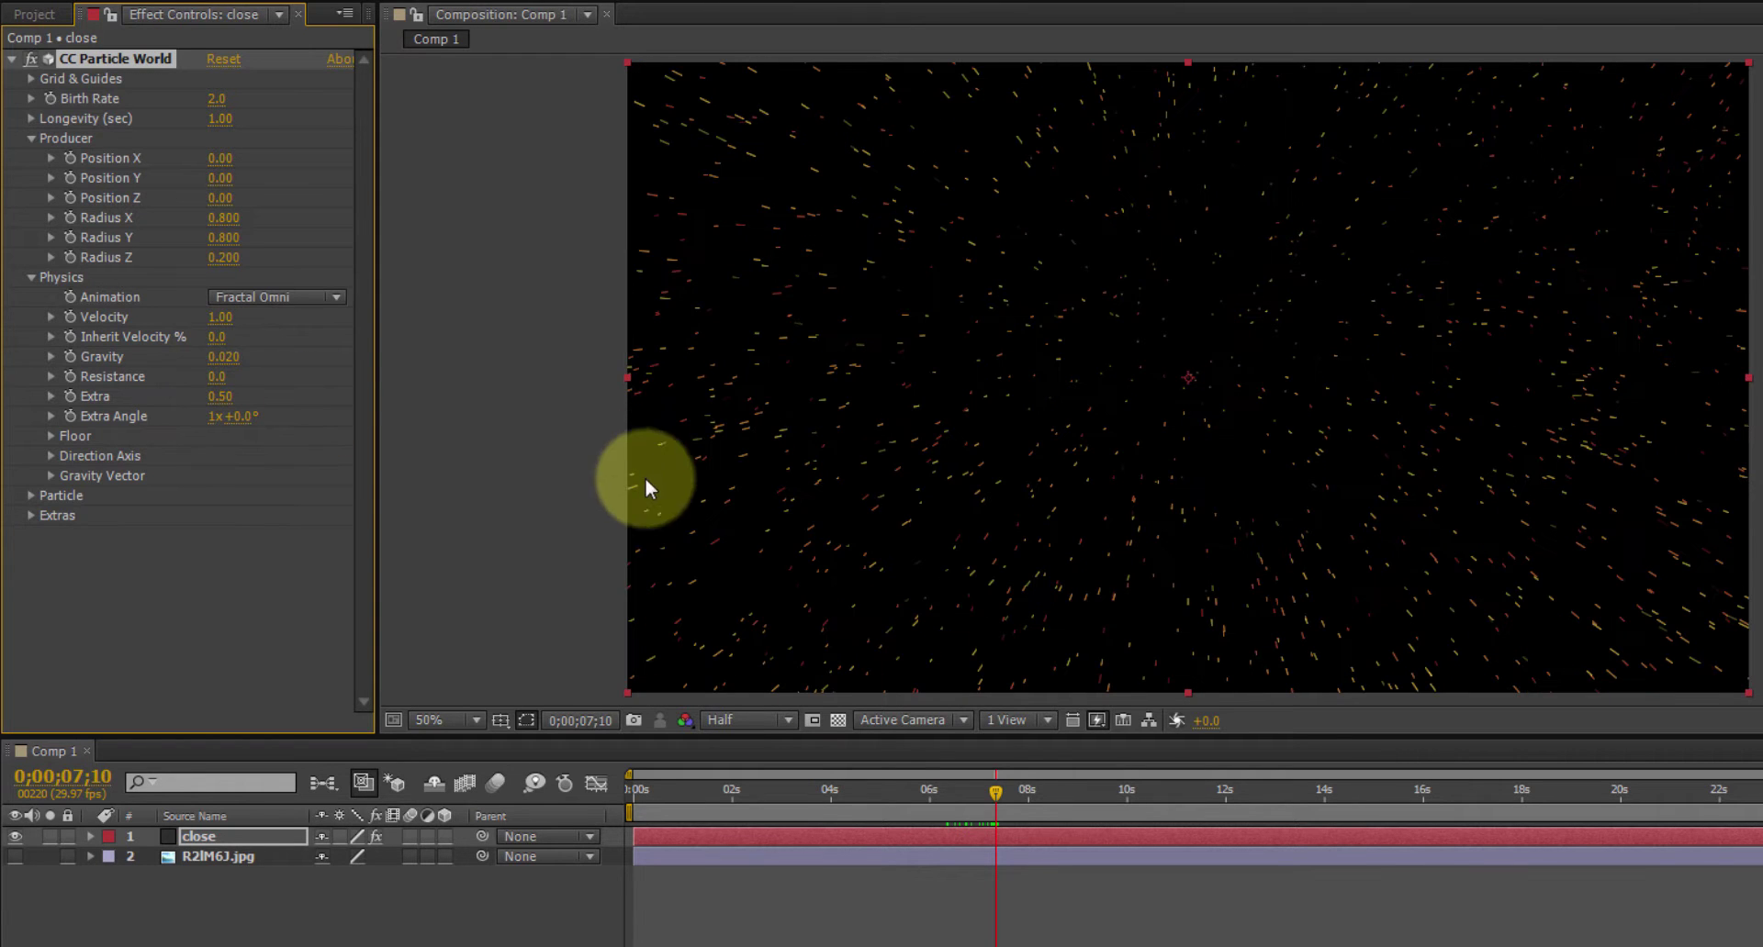
{"action": "left_click_drag", "start_coordinate": [995, 795], "coordinate": [1063, 793]}
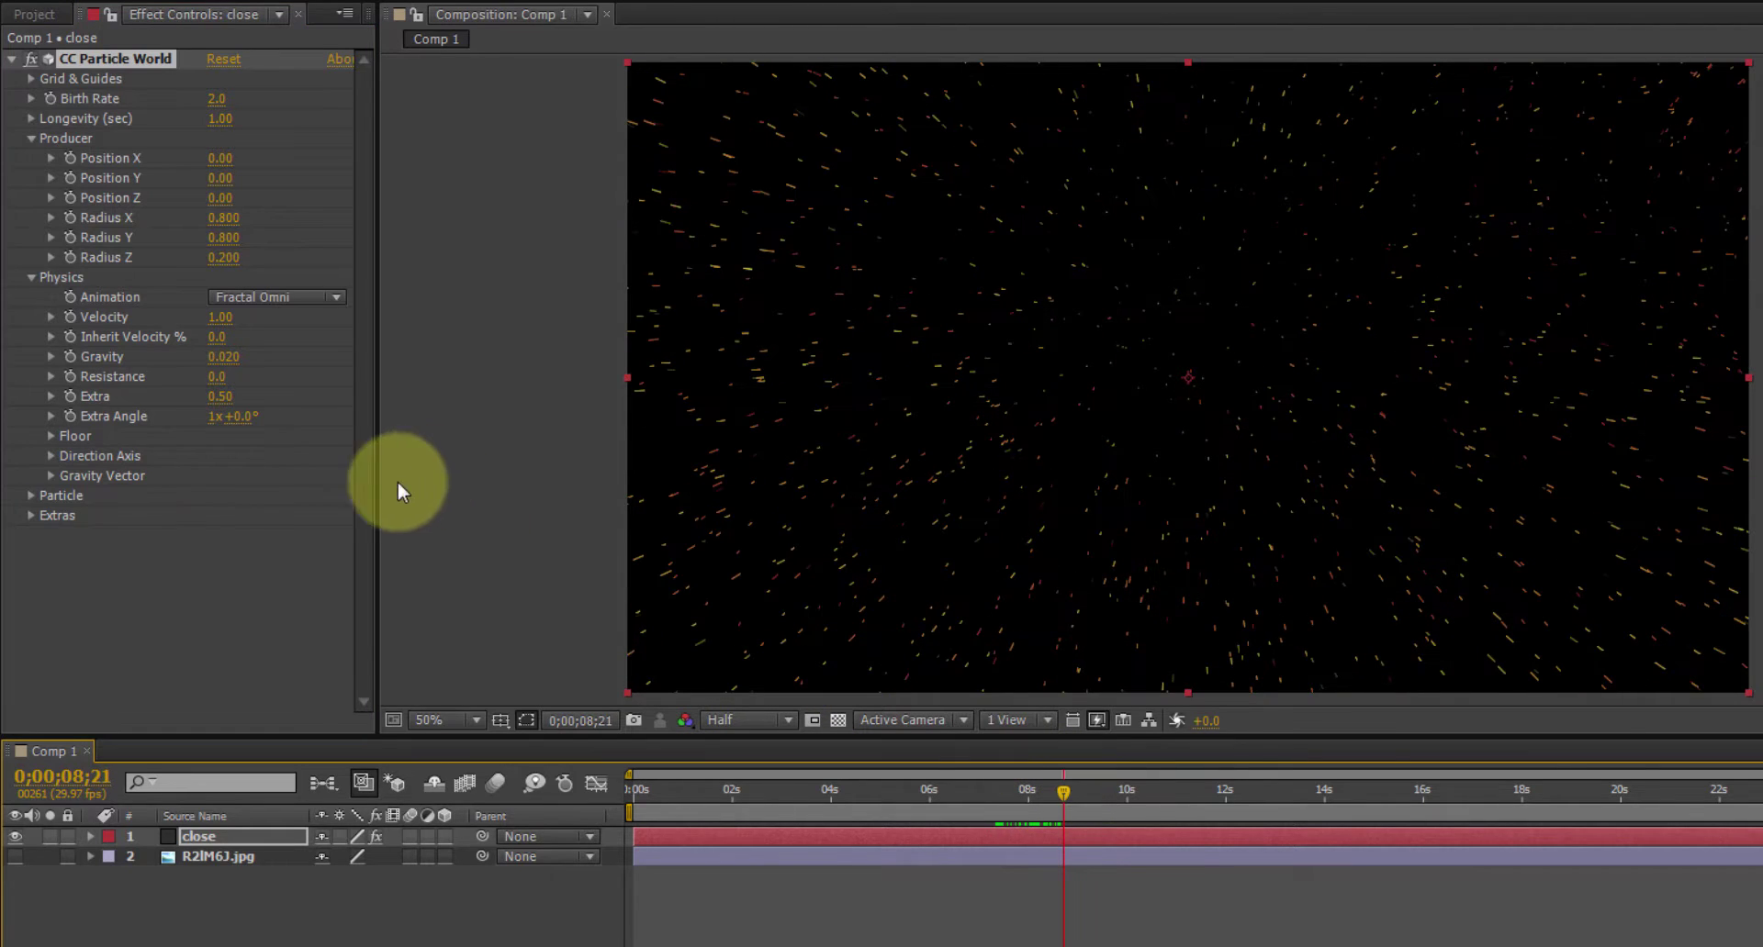
{"action": "left_click", "coordinate": [30, 494]}
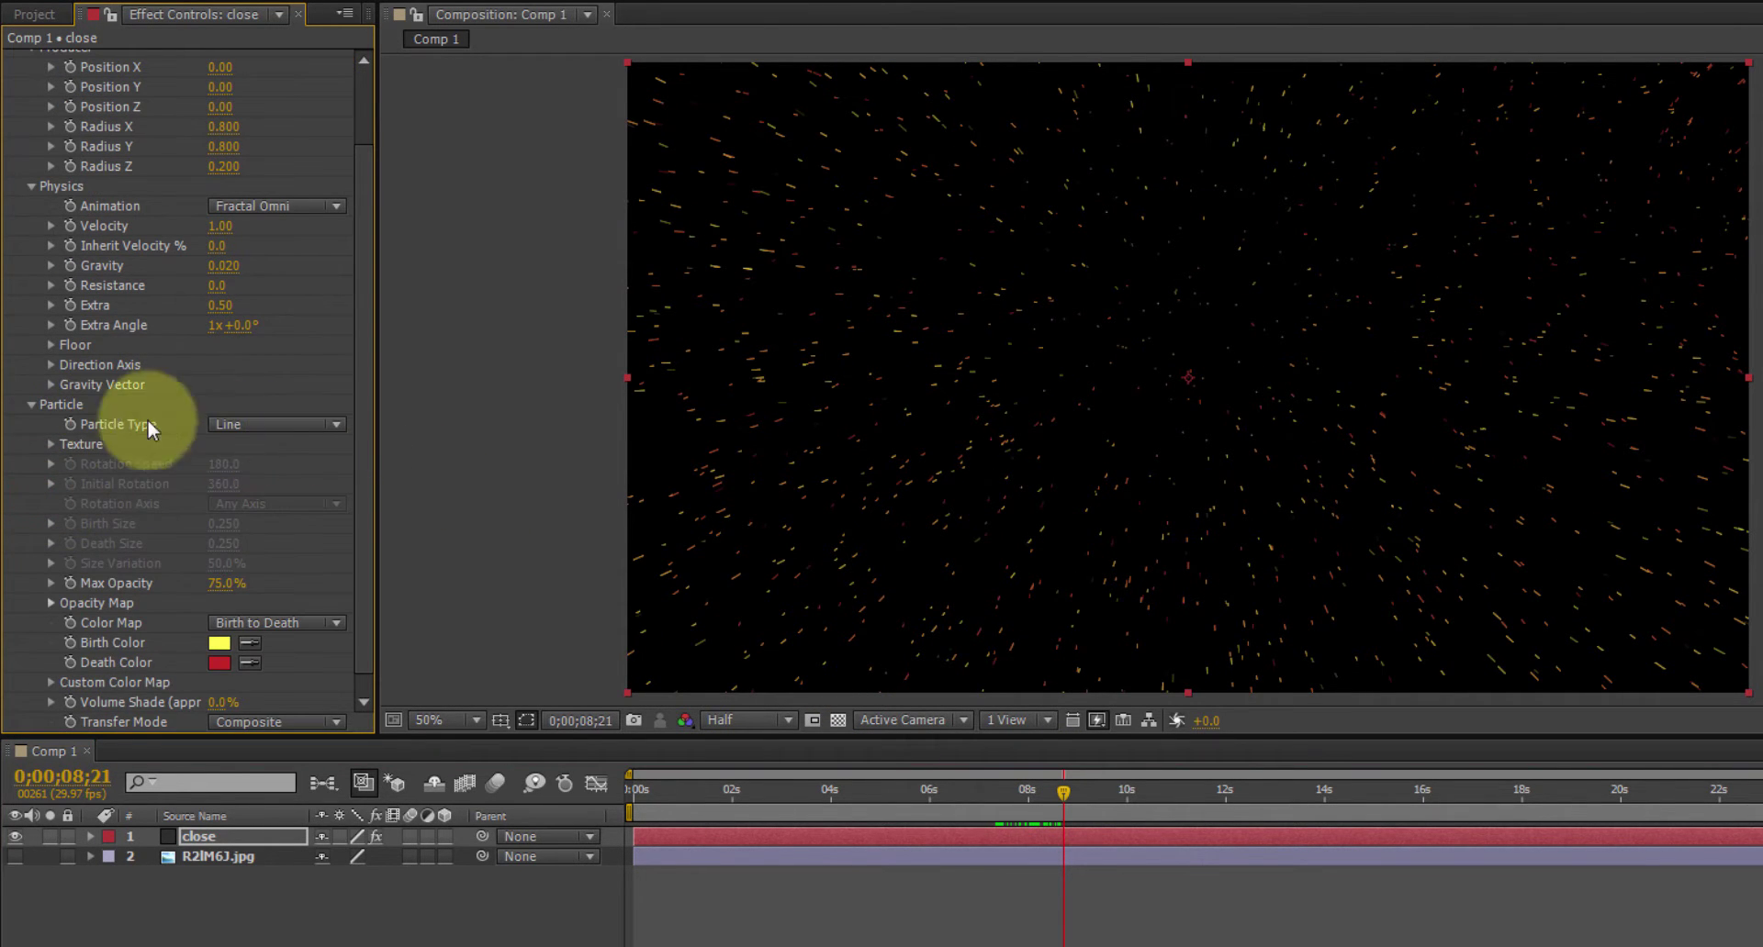
Make the particles Faded Sphere with white birth and death colours
{"action": "left_click", "coordinate": [338, 426]}
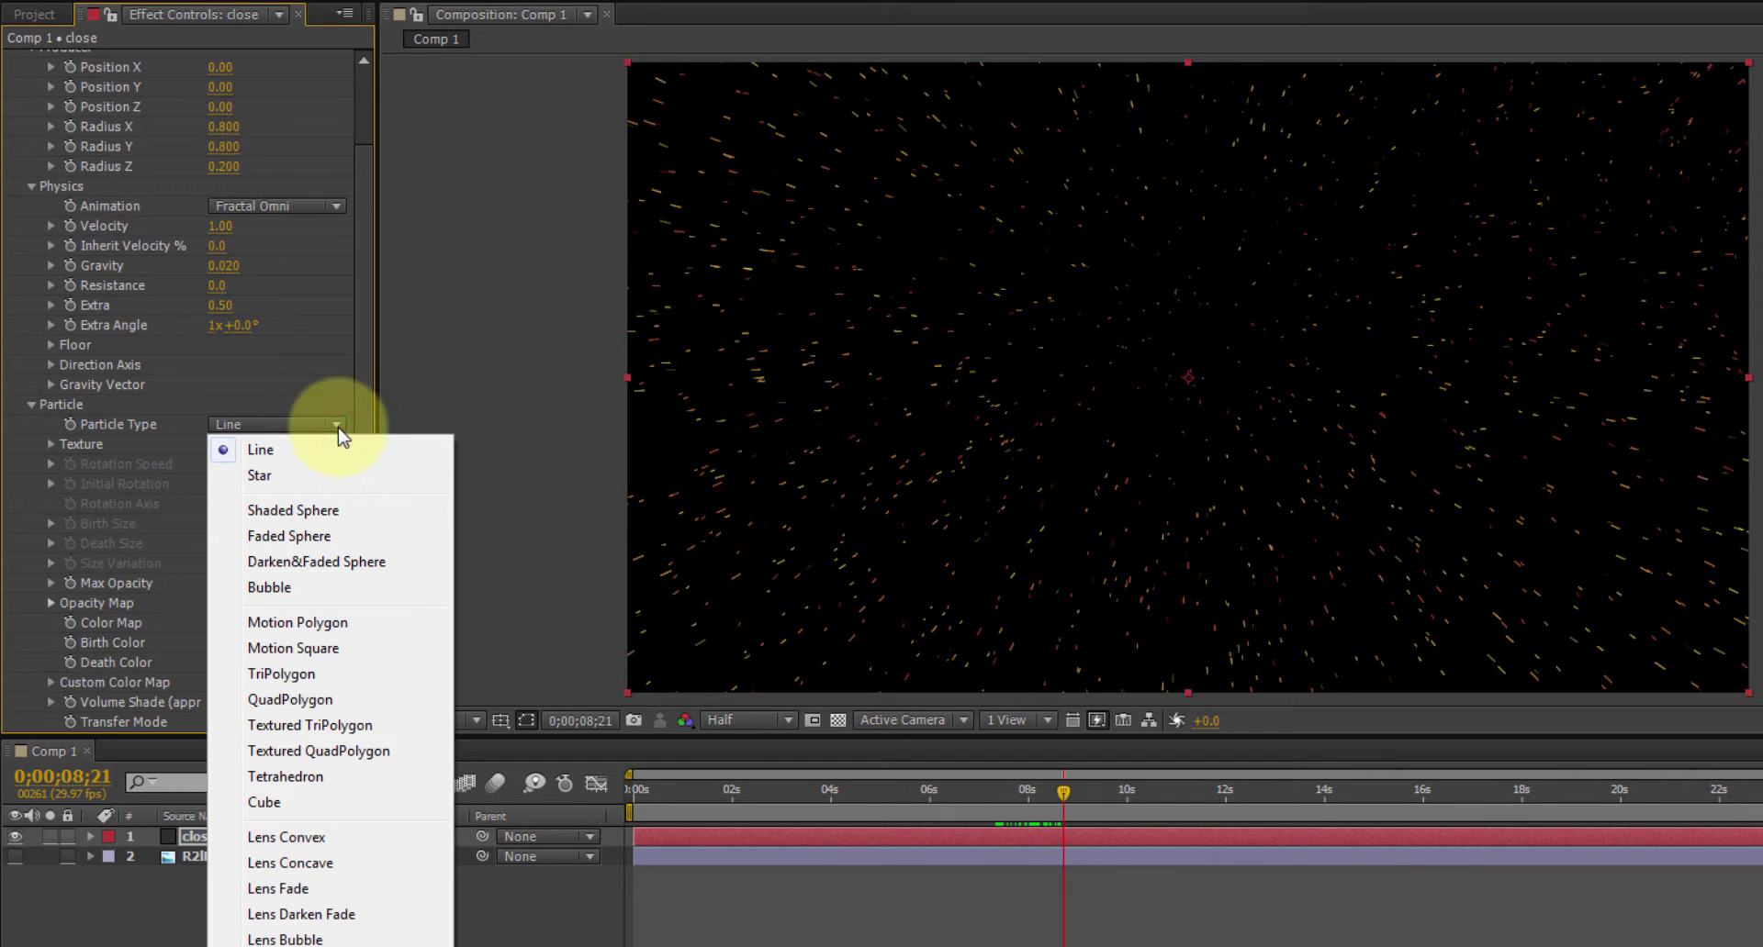
{"action": "left_click", "coordinate": [278, 537]}
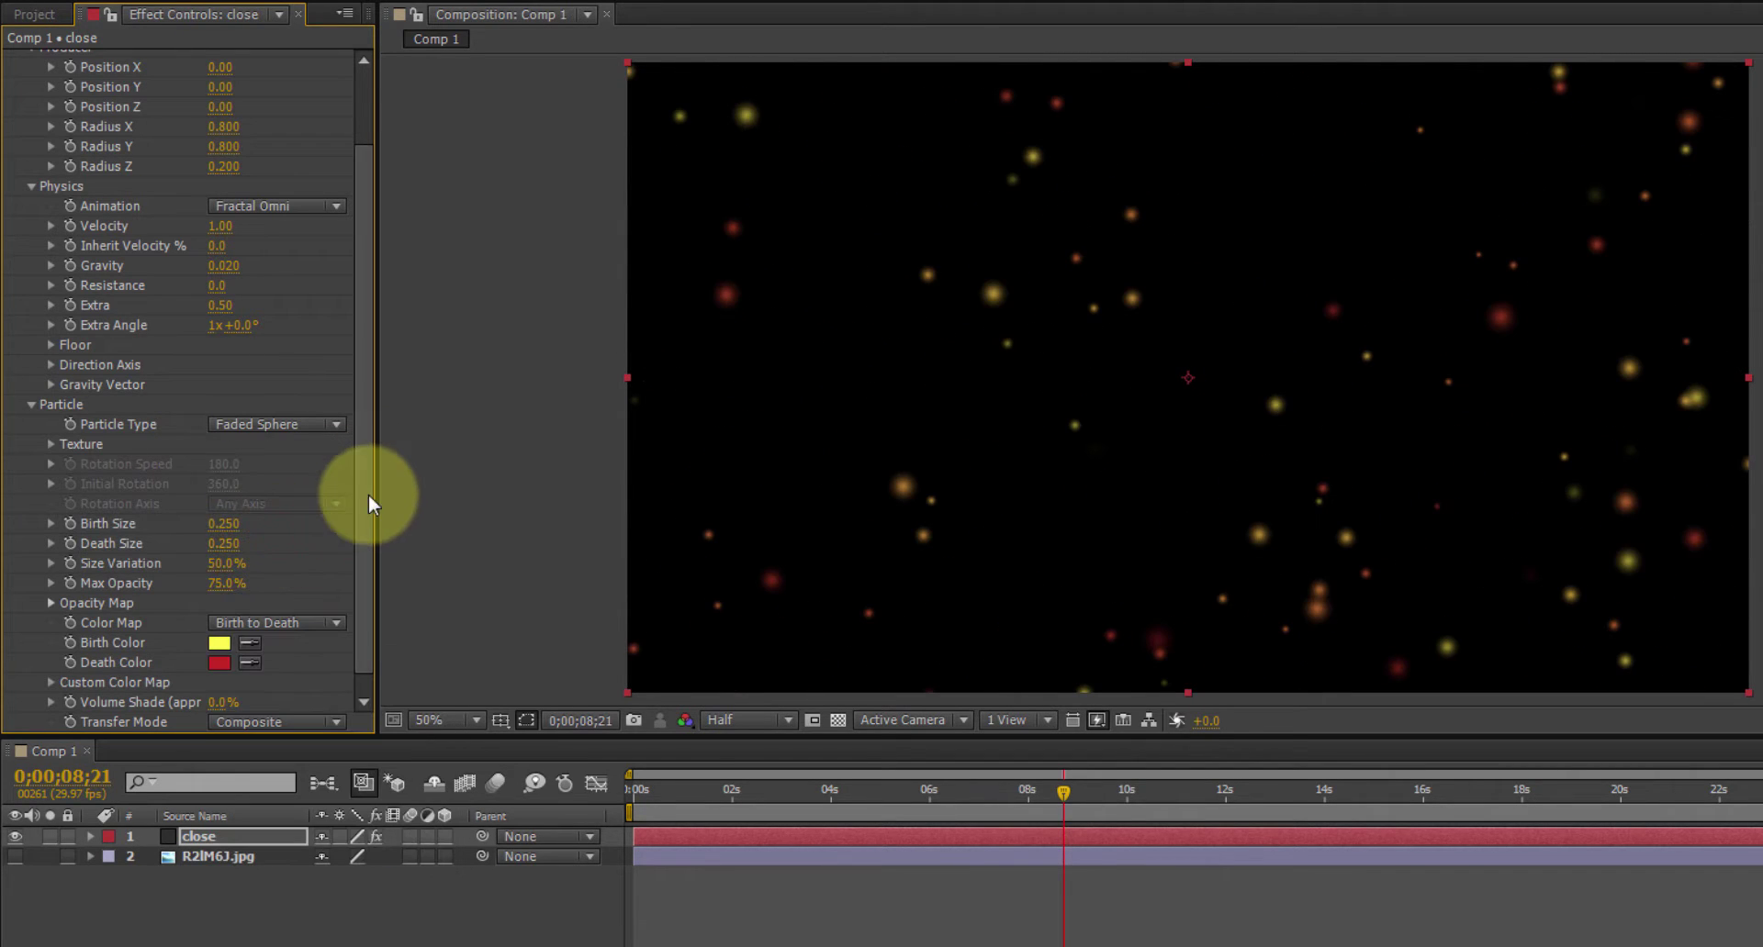
{"action": "left_click", "coordinate": [219, 645]}
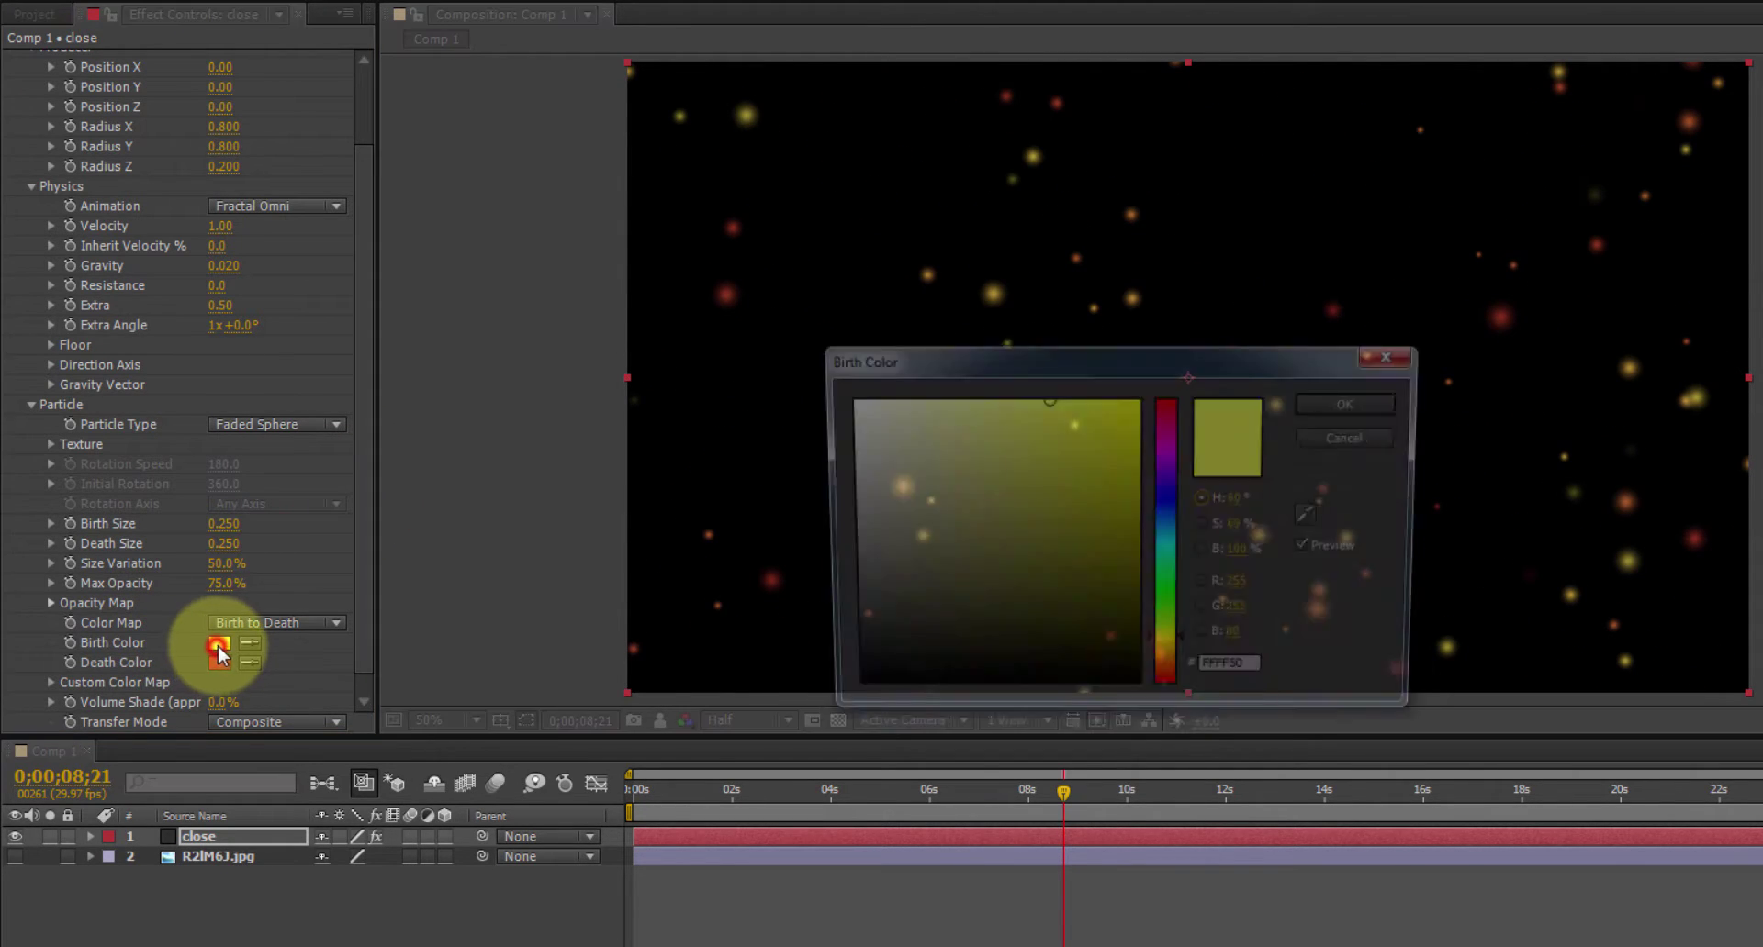
{"action": "left_click_drag", "start_coordinate": [854, 460], "coordinate": [784, 366]}
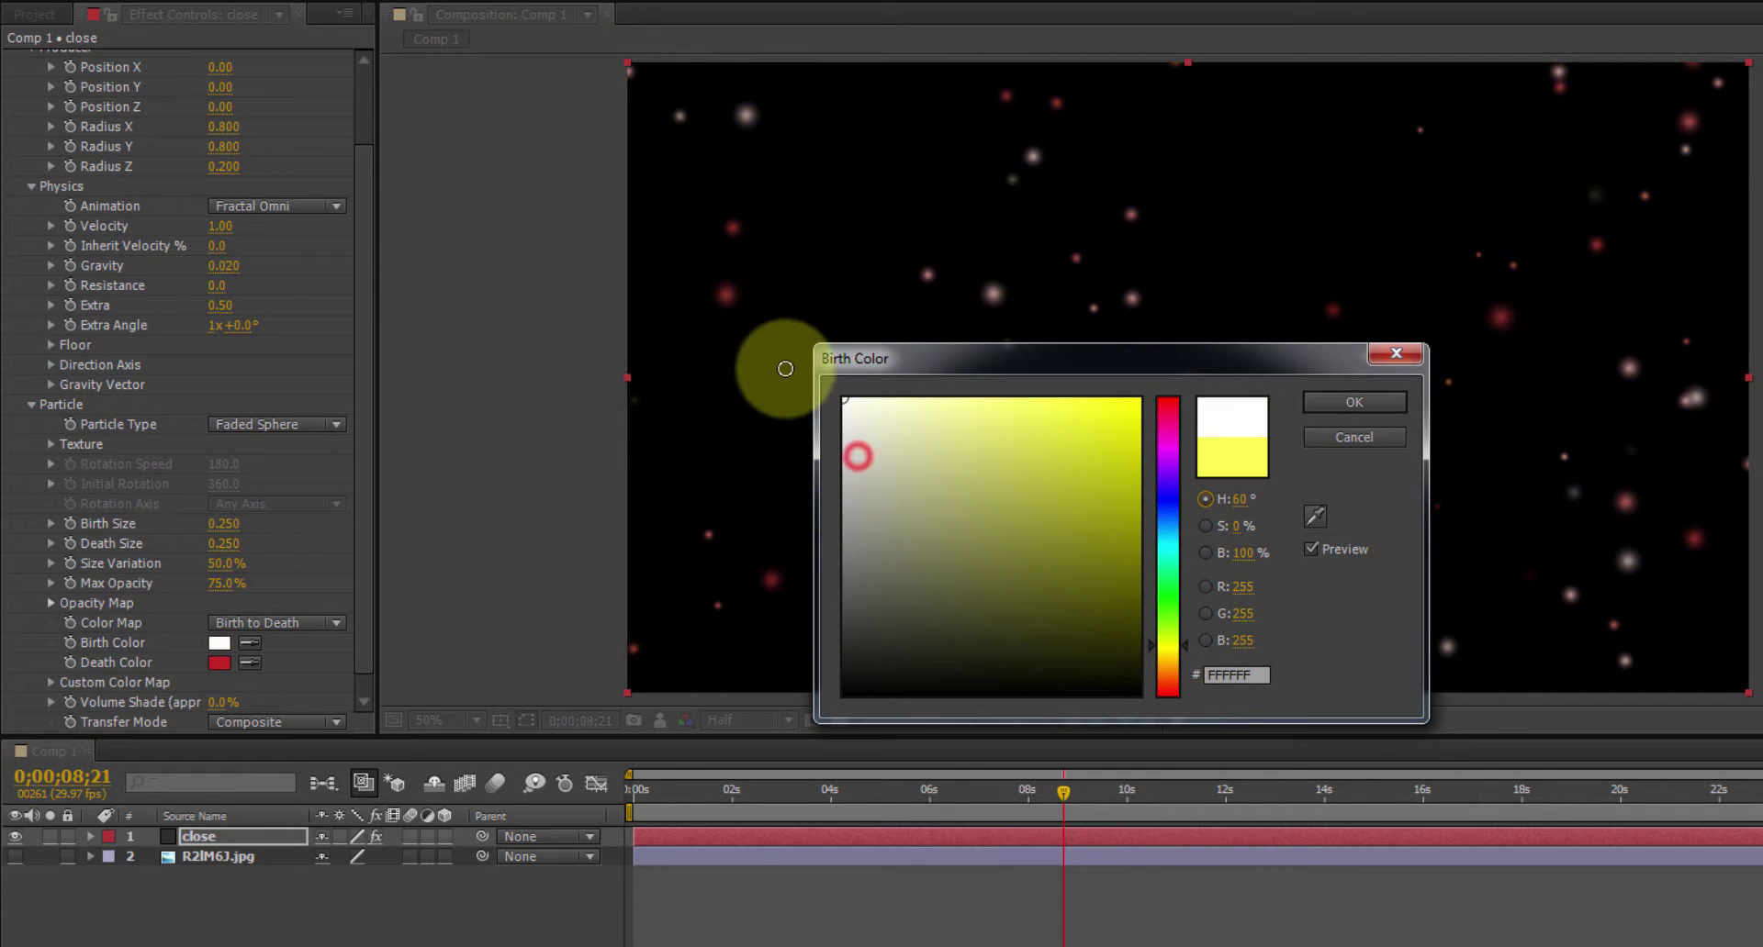
{"action": "left_click", "coordinate": [1354, 404]}
{"action": "left_click", "coordinate": [219, 663]}
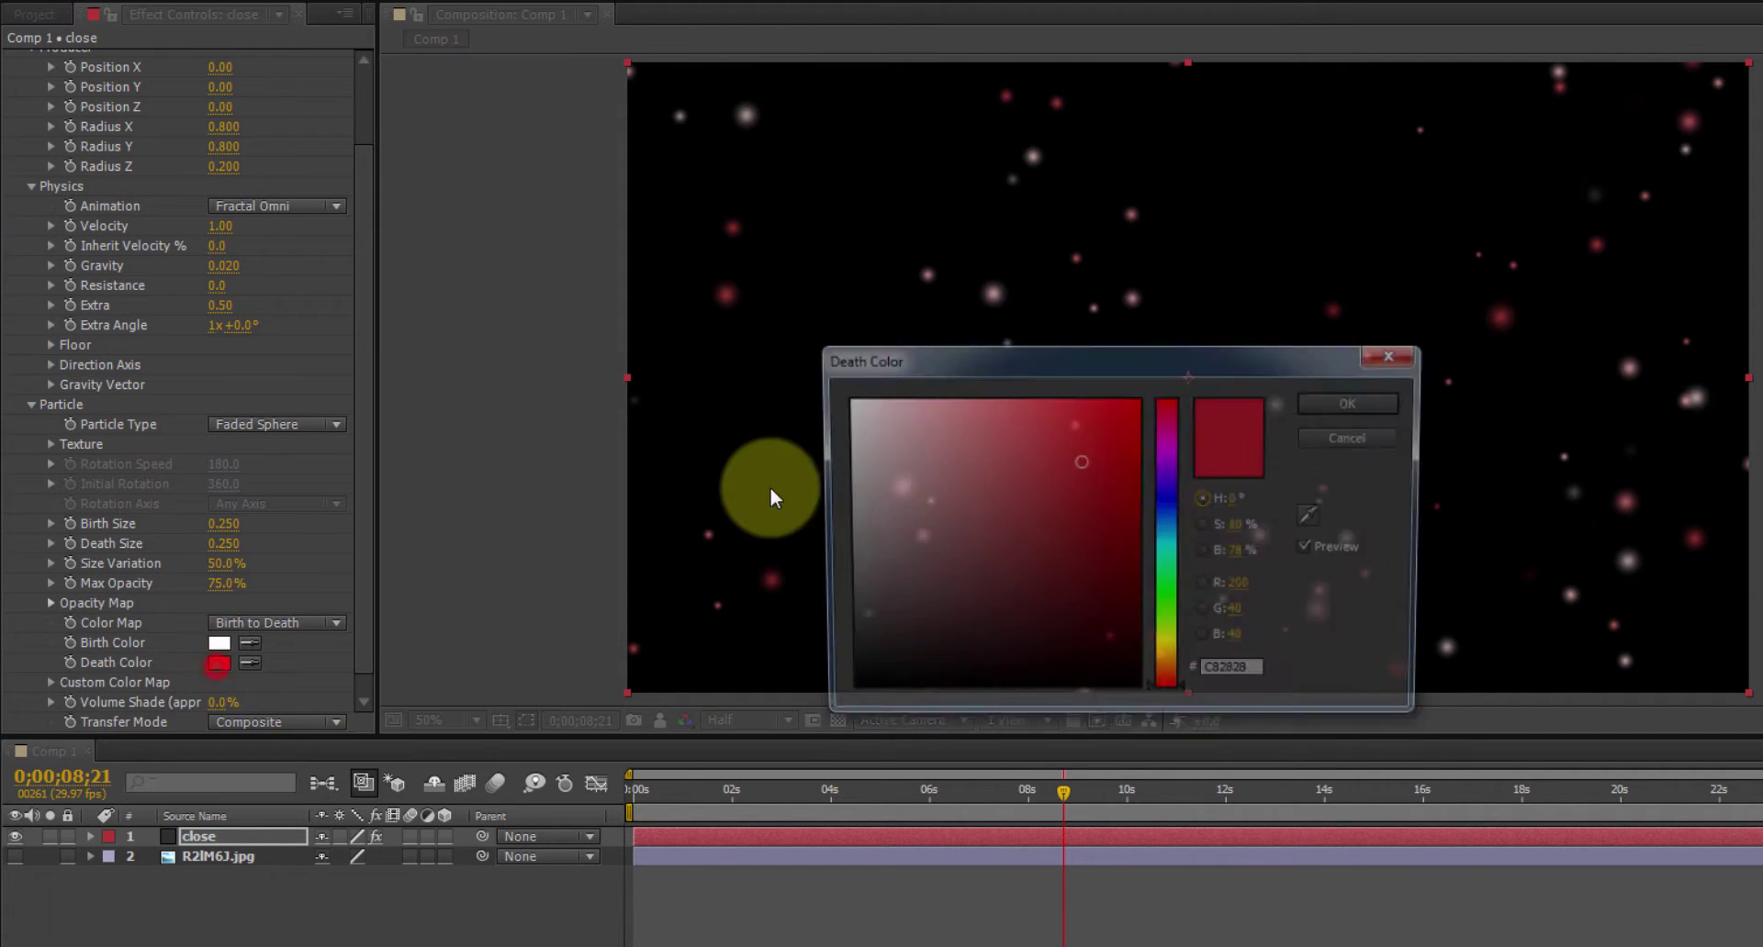
{"action": "mouse_move", "coordinate": [905, 464]}
{"action": "left_mouse_down"}
{"action": "mouse_move", "coordinate": [826, 441]}
{"action": "mouse_move", "coordinate": [808, 378]}
{"action": "left_mouse_up"}
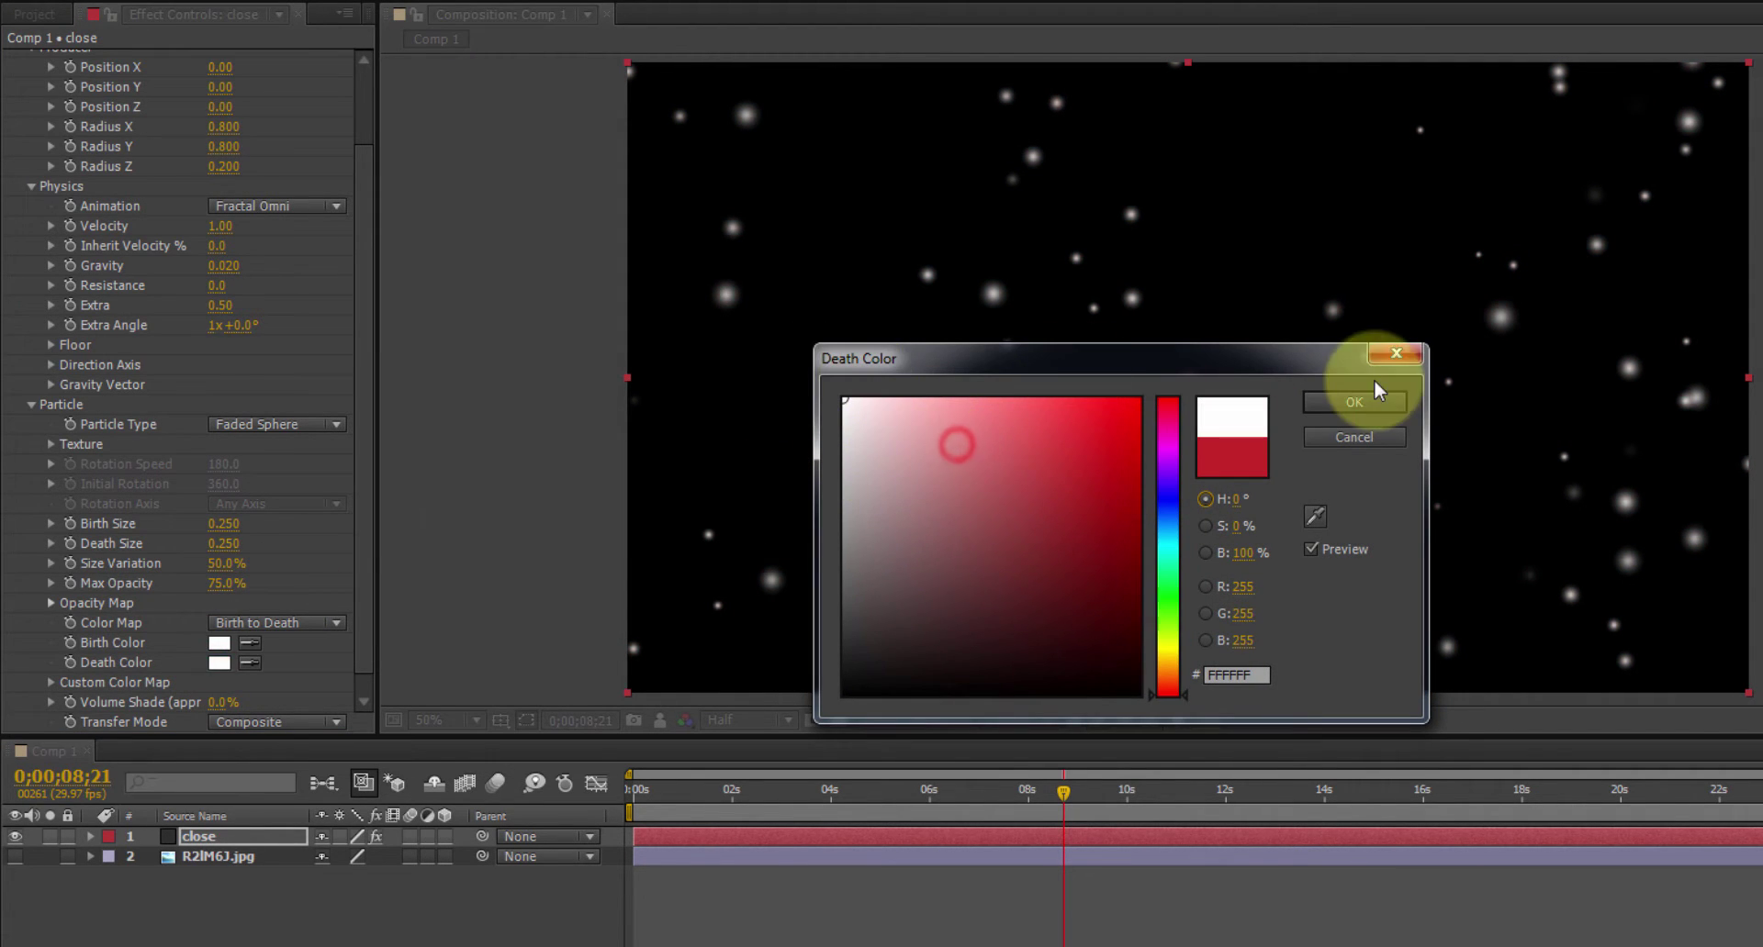
{"action": "left_click", "coordinate": [1313, 412]}
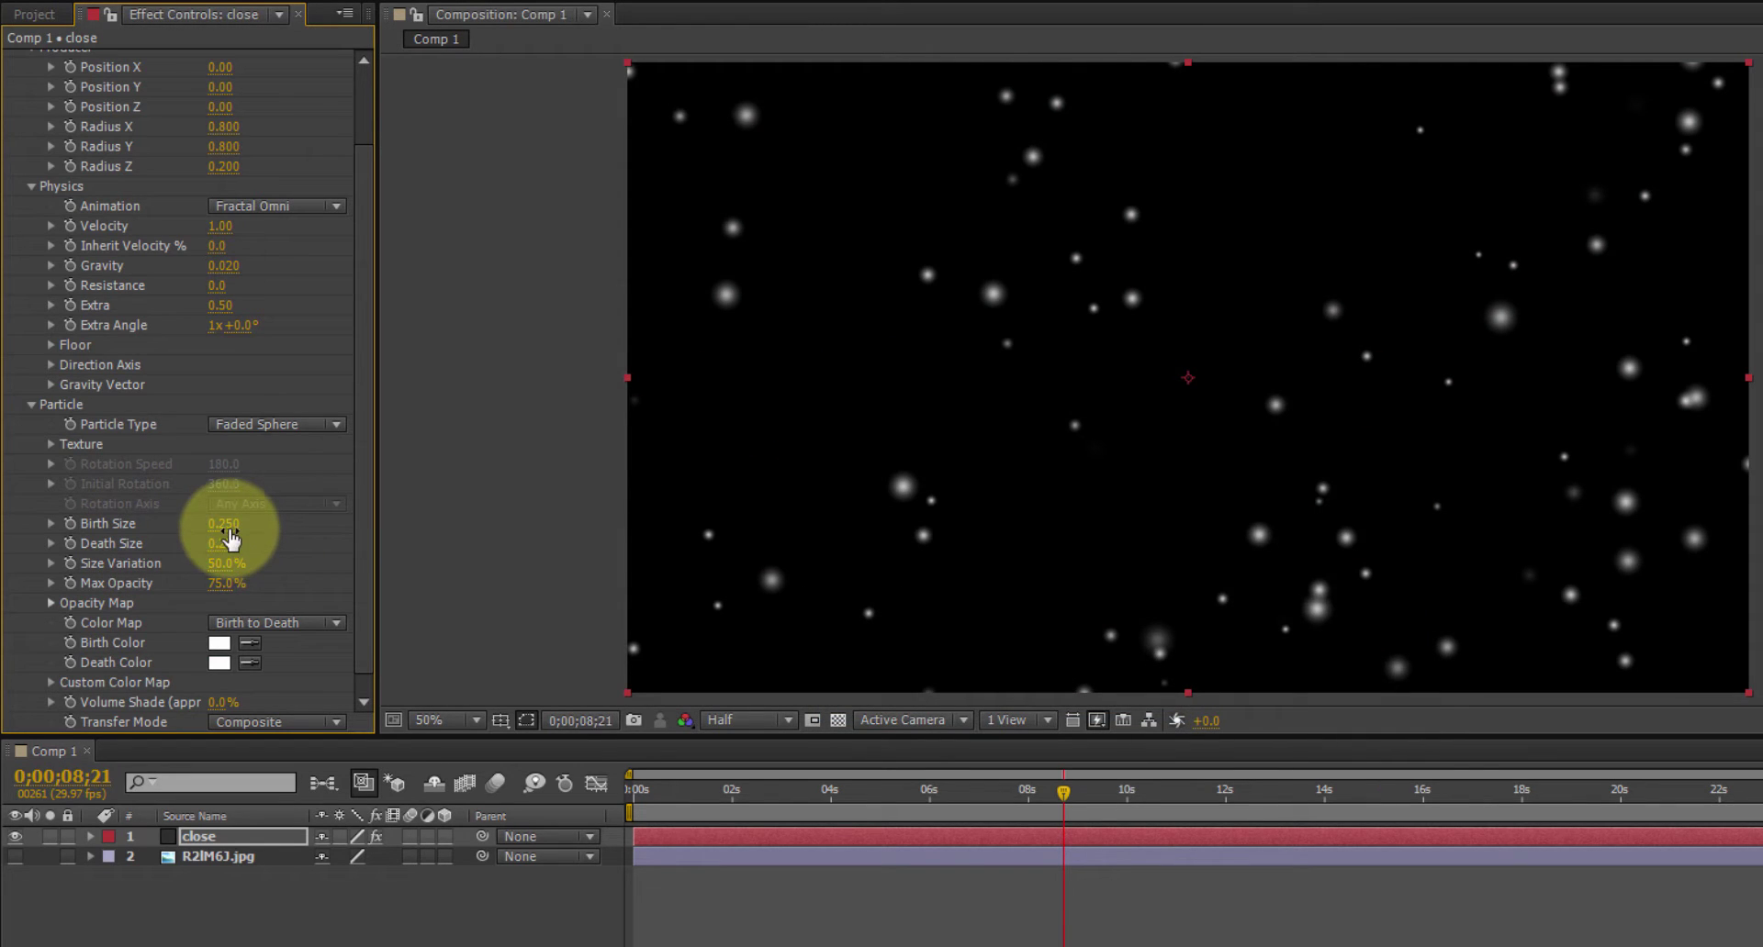
Set Birth and Death Size to 0.060 and Size Variation to 75%, then preview the snow
{"action": "left_click", "coordinate": [227, 524]}
{"action": "type", "text": ".06"}
{"action": "left_click", "coordinate": [227, 544]}
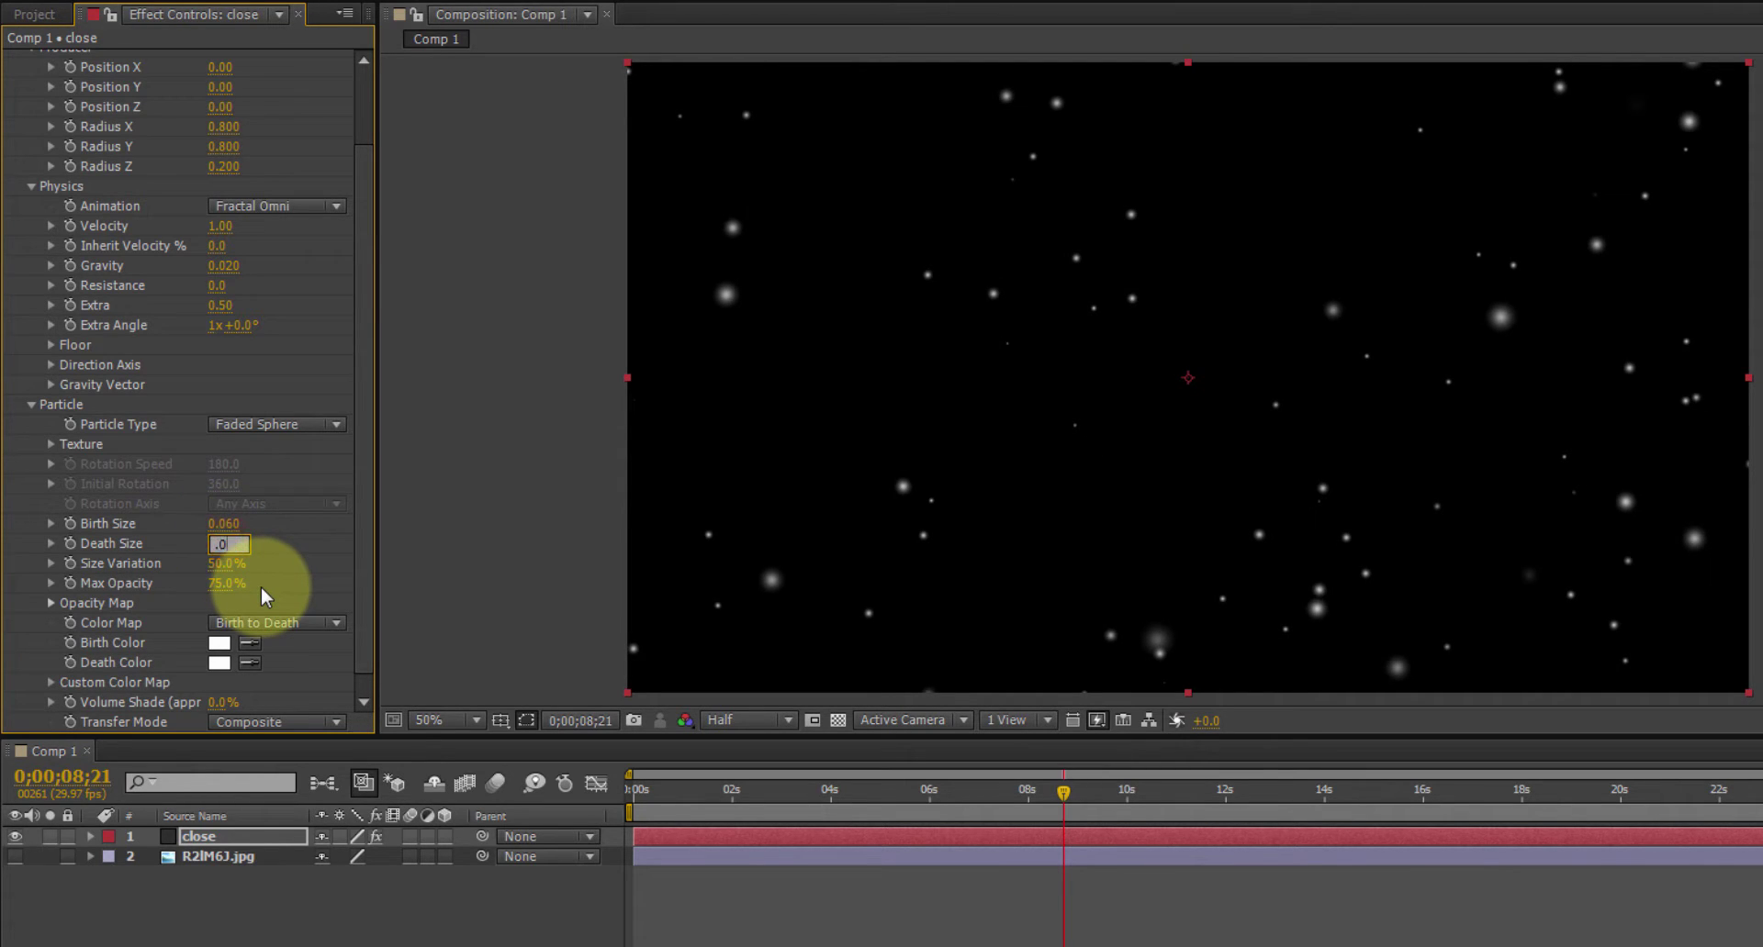
{"action": "key", "text": "Return"}
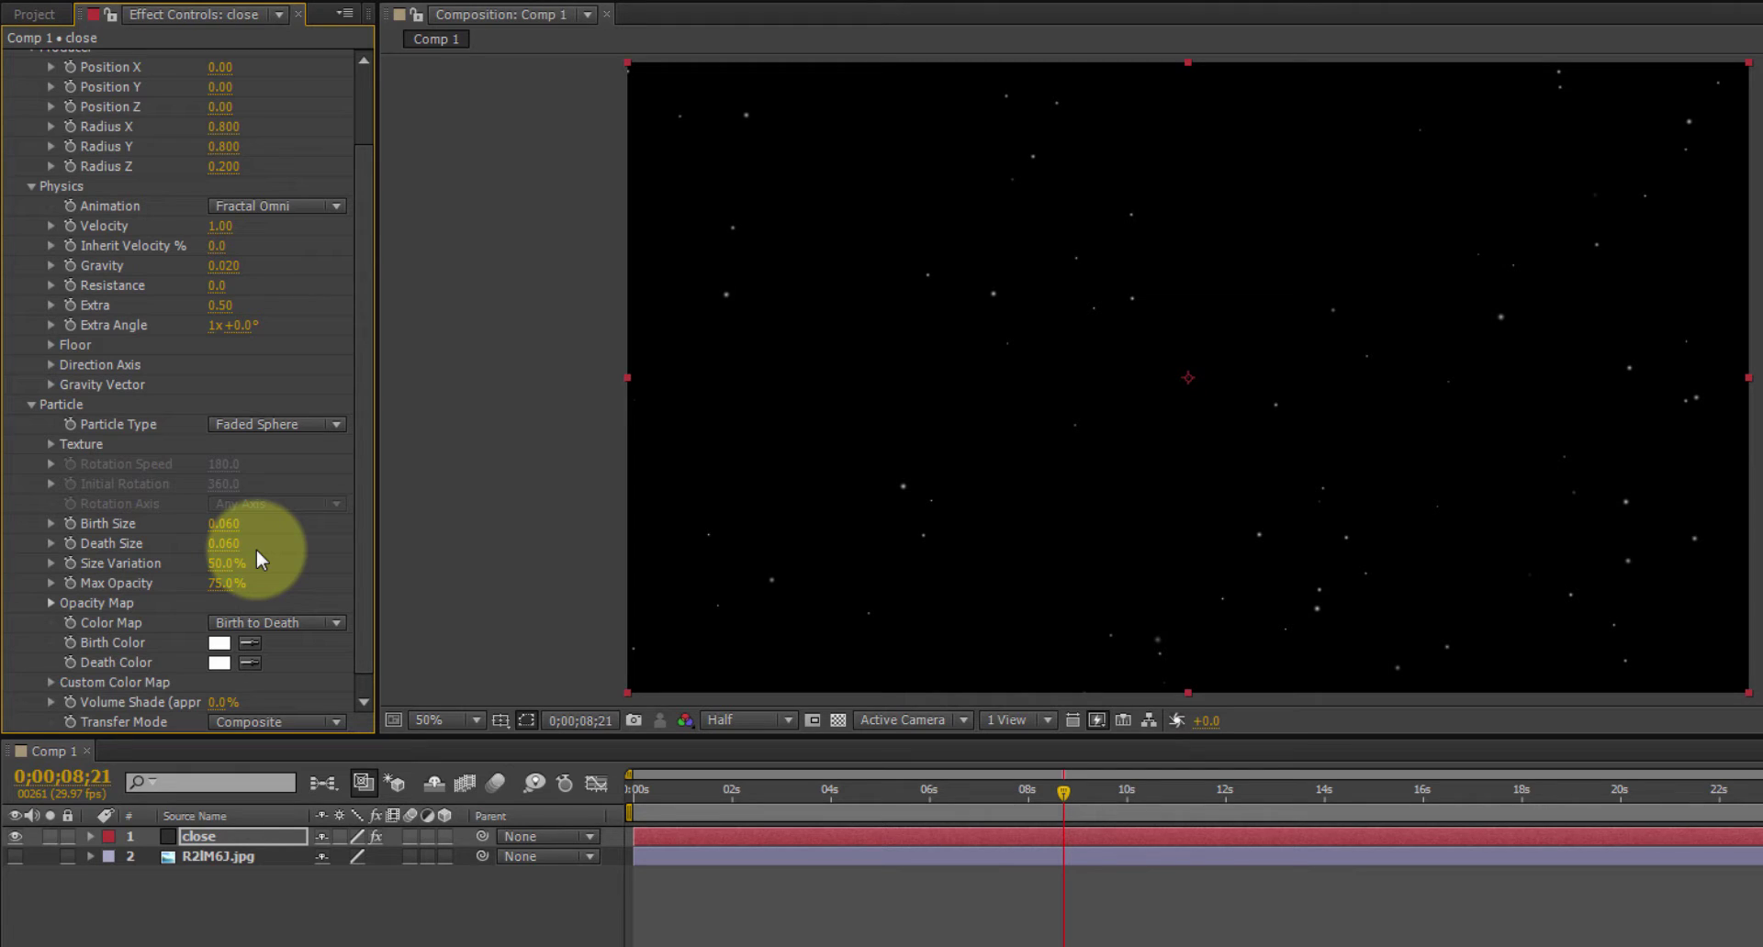
{"action": "left_click", "coordinate": [226, 564]}
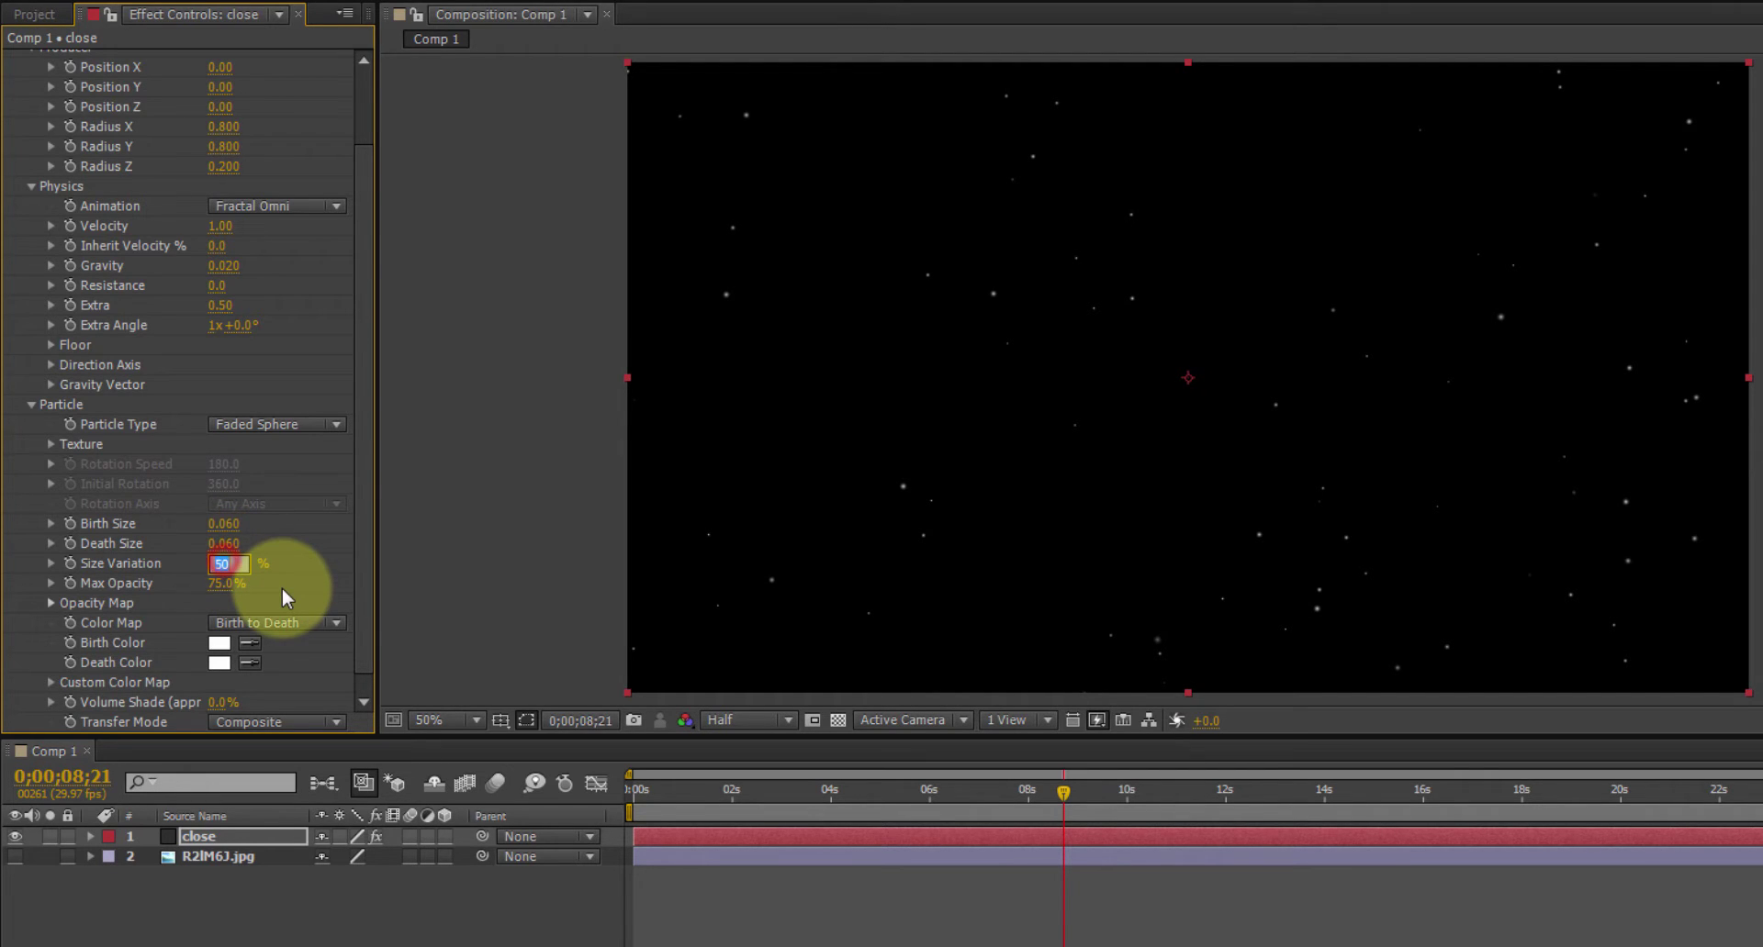
{"action": "type", "text": "75"}
{"action": "key", "text": "Return"}
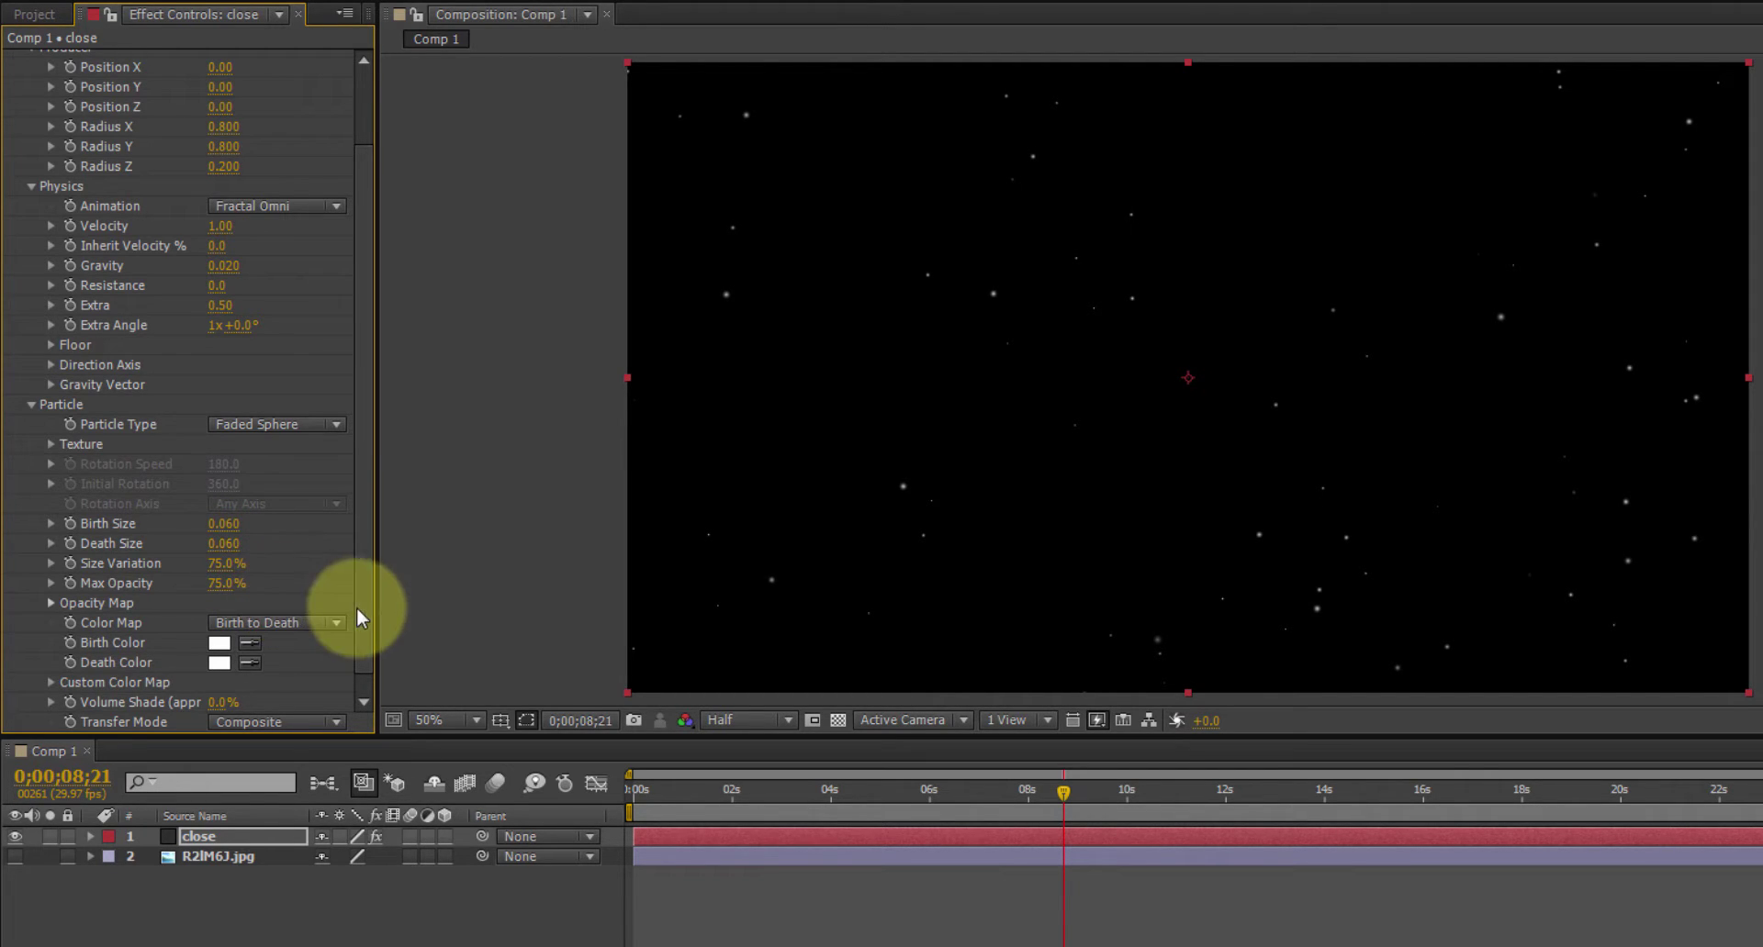
{"action": "left_click_drag", "start_coordinate": [356, 608], "coordinate": [362, 655]}
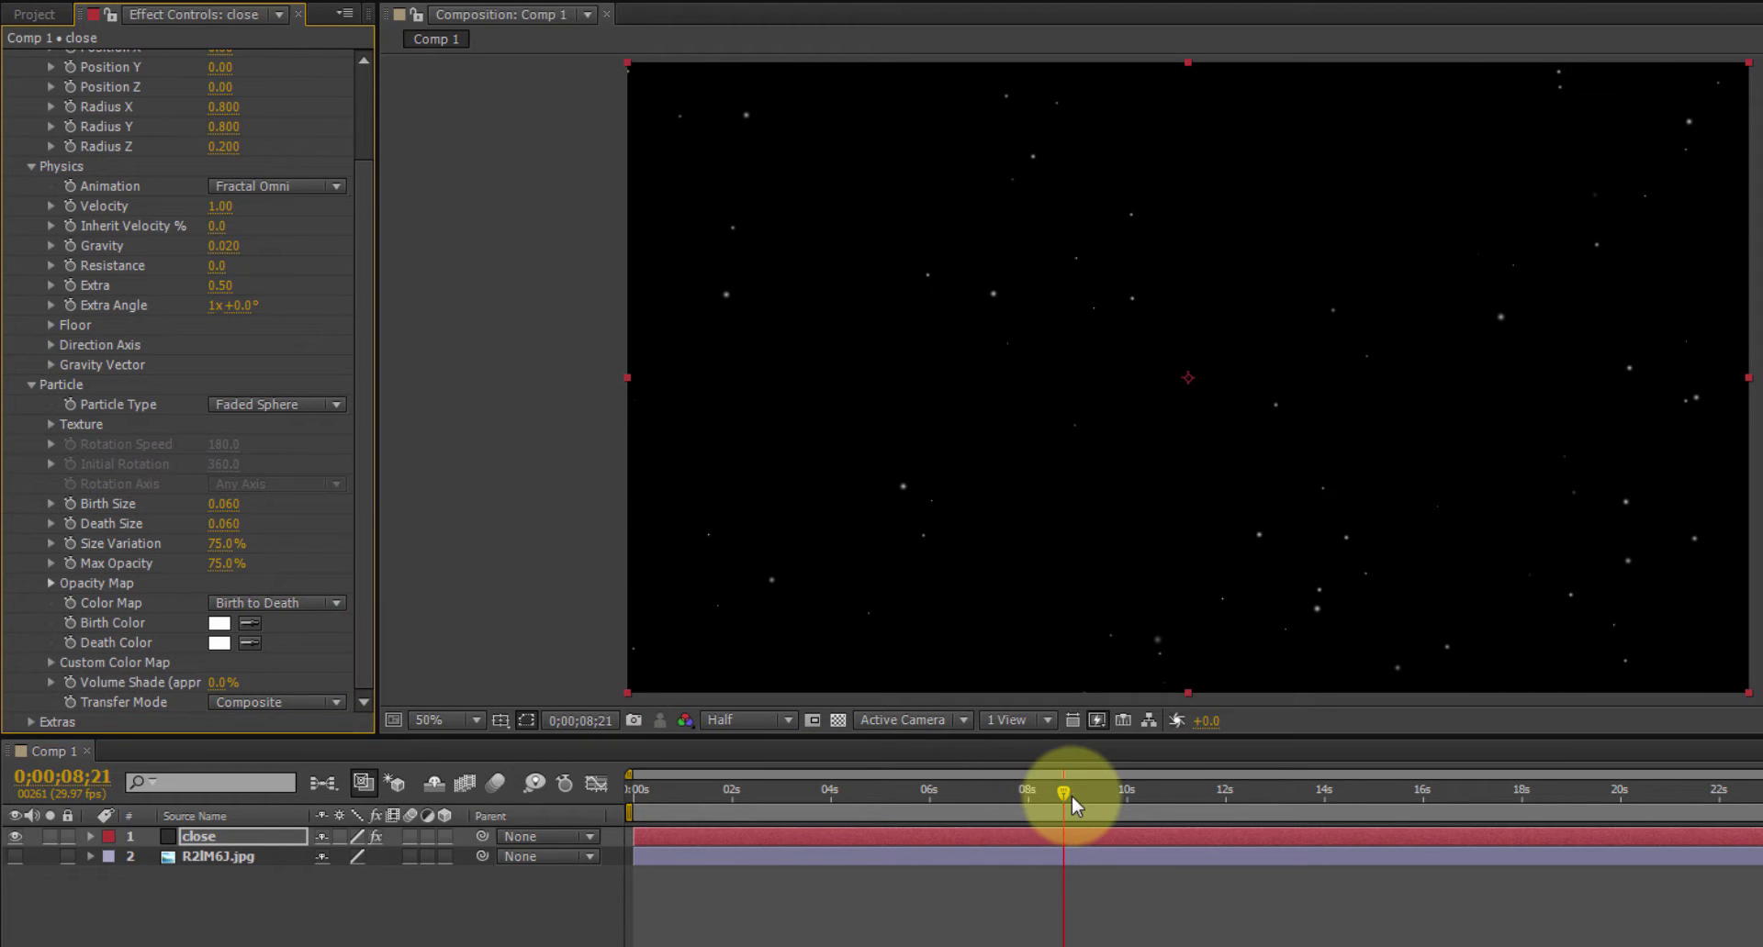
{"action": "left_click_drag", "start_coordinate": [1071, 796], "coordinate": [1021, 797]}
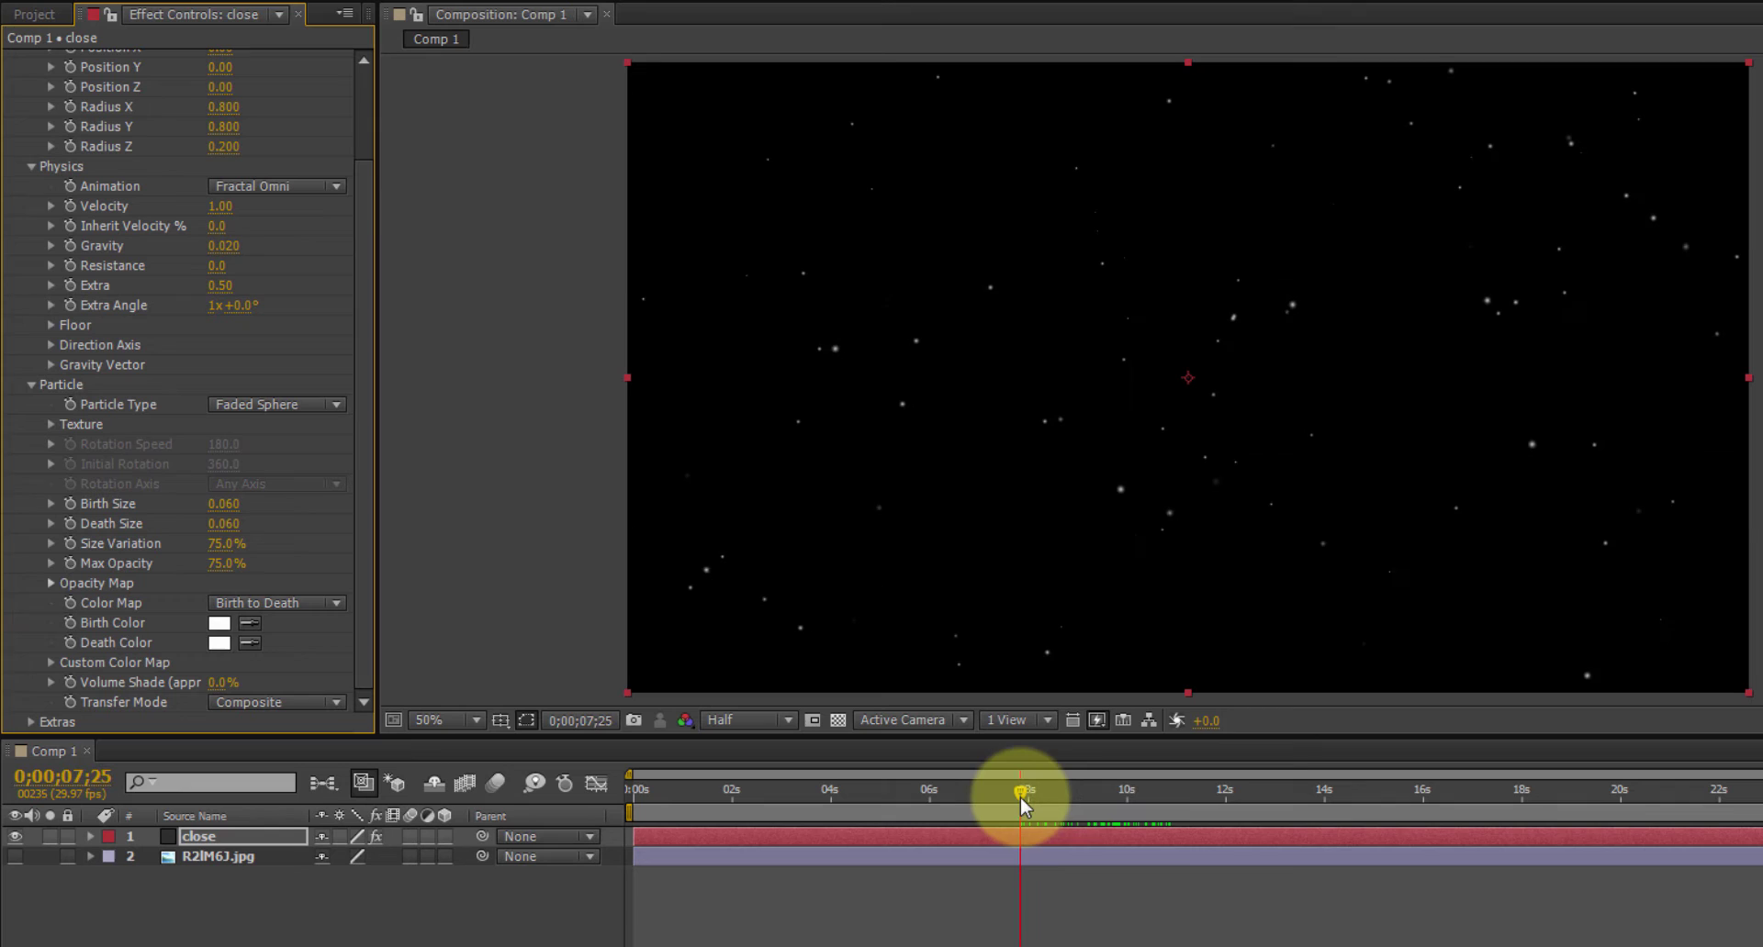
Move the emitter to Position Y -1.00 and scrub forward to preview the snowfall
{"action": "left_click_drag", "start_coordinate": [371, 188], "coordinate": [371, 130]}
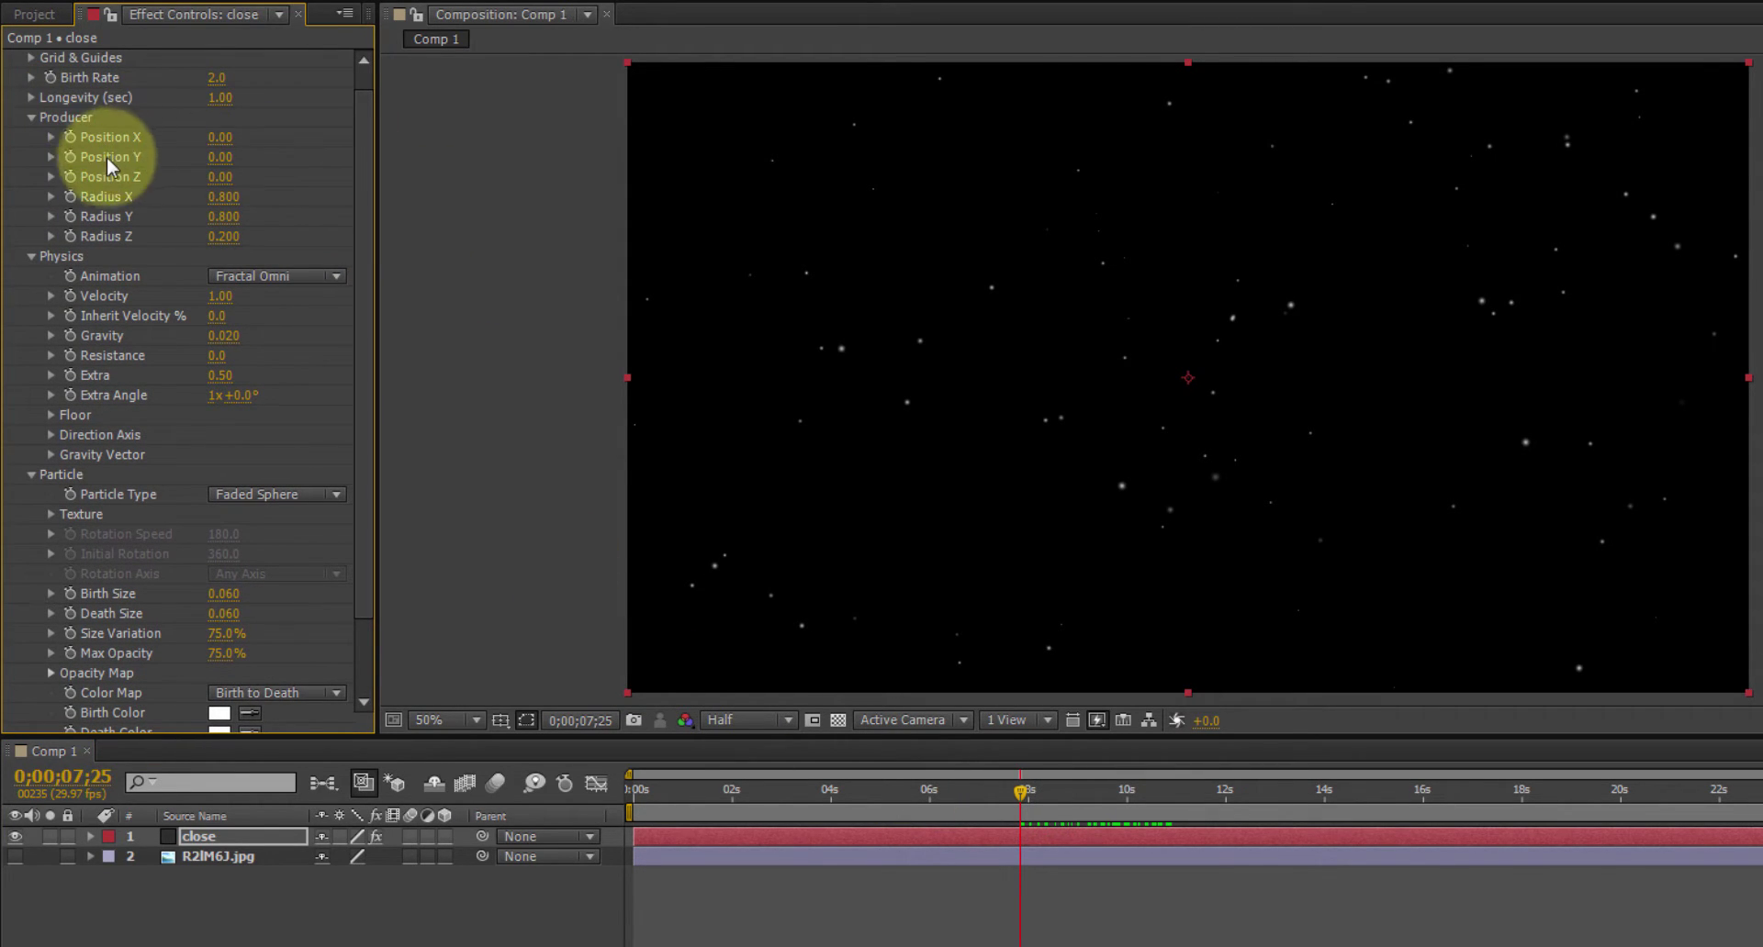
{"action": "left_click", "coordinate": [221, 158]}
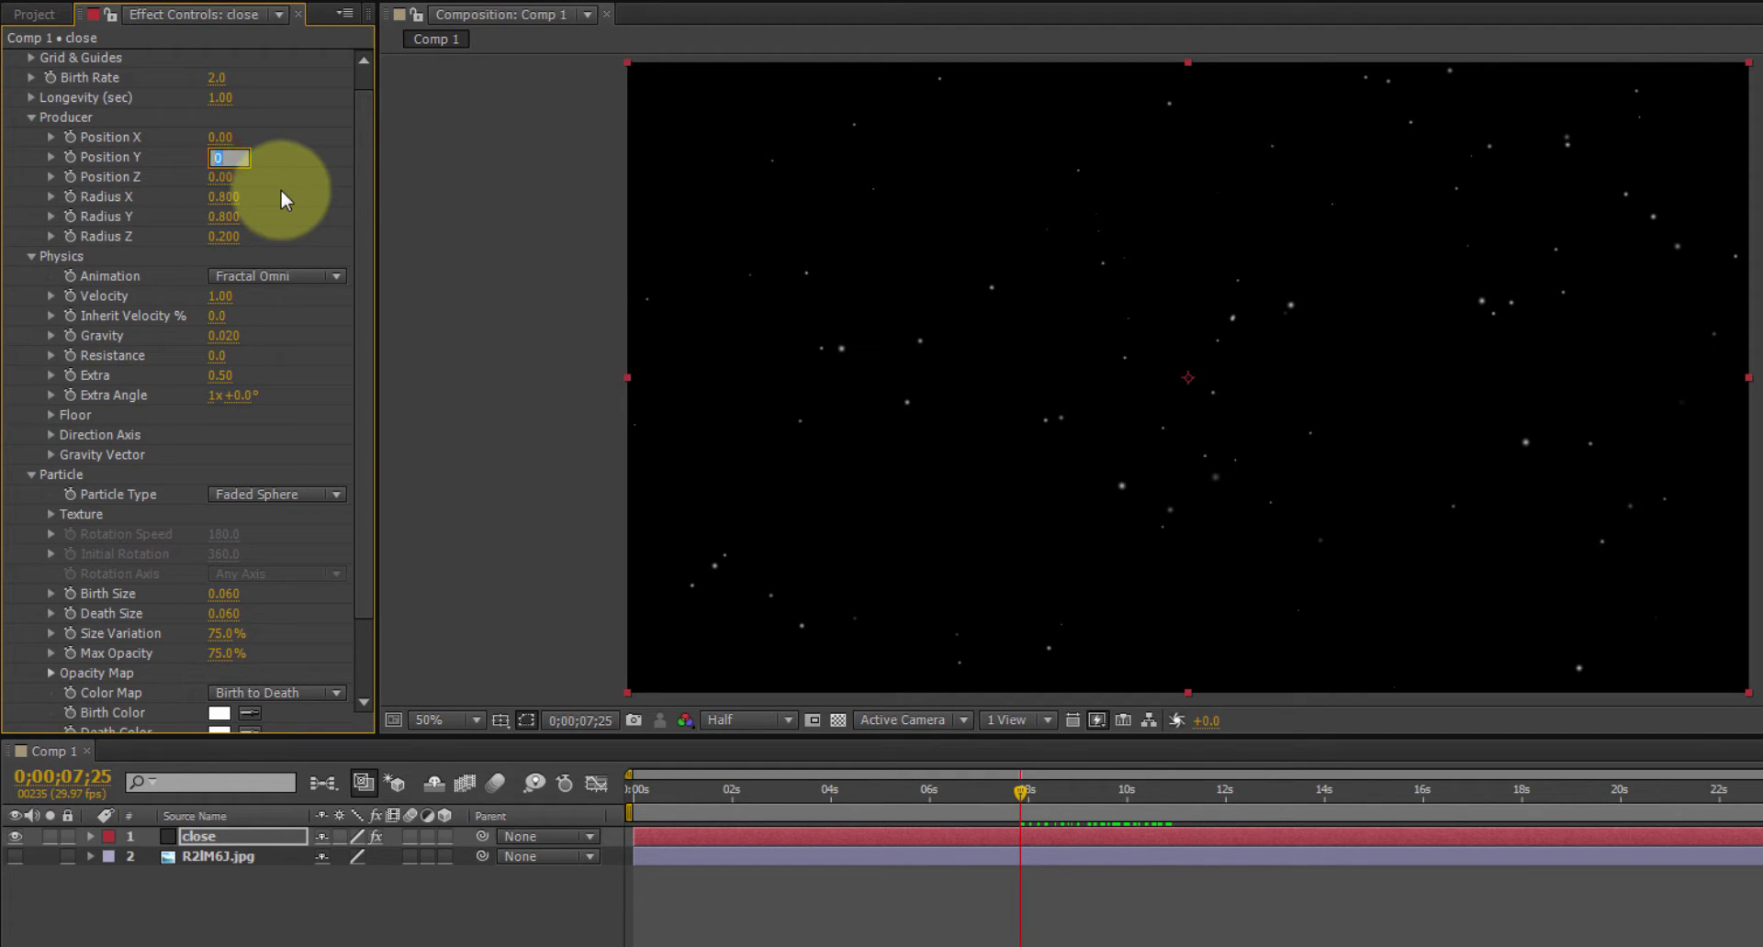
{"action": "type", "text": "-1"}
{"action": "key", "text": "Return"}
{"action": "scroll", "coordinate": [1072, 516], "scroll_direction": "up", "scroll_amount": 2}
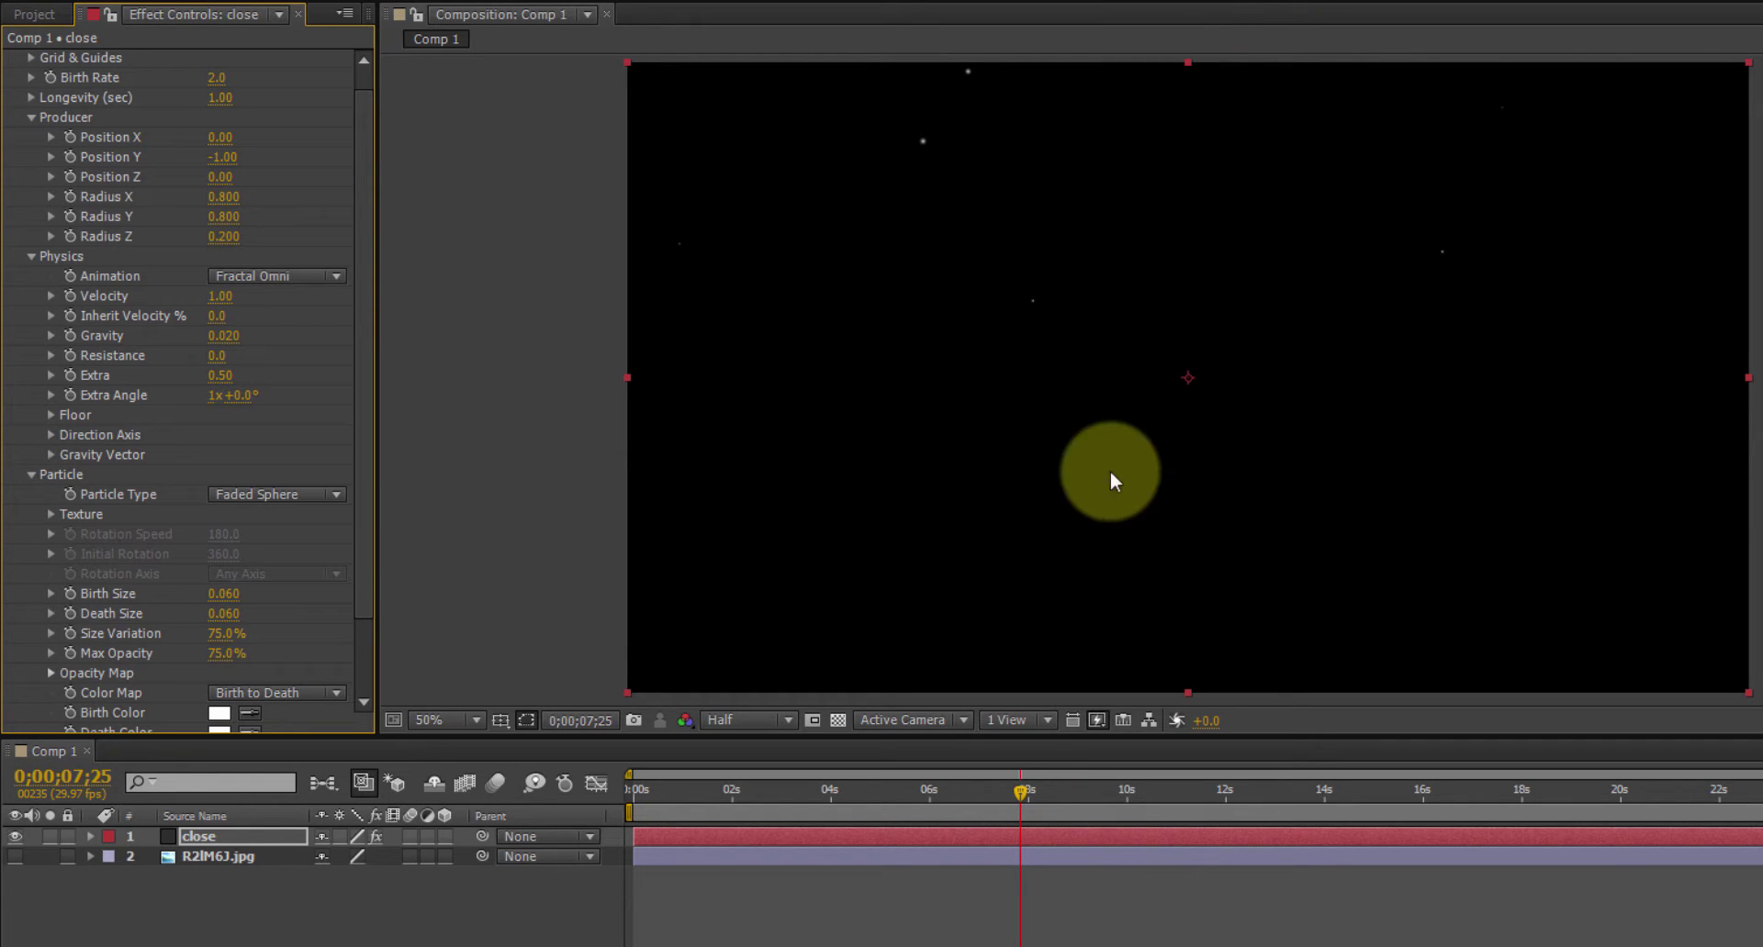
{"action": "left_click_drag", "start_coordinate": [1020, 797], "coordinate": [1159, 795]}
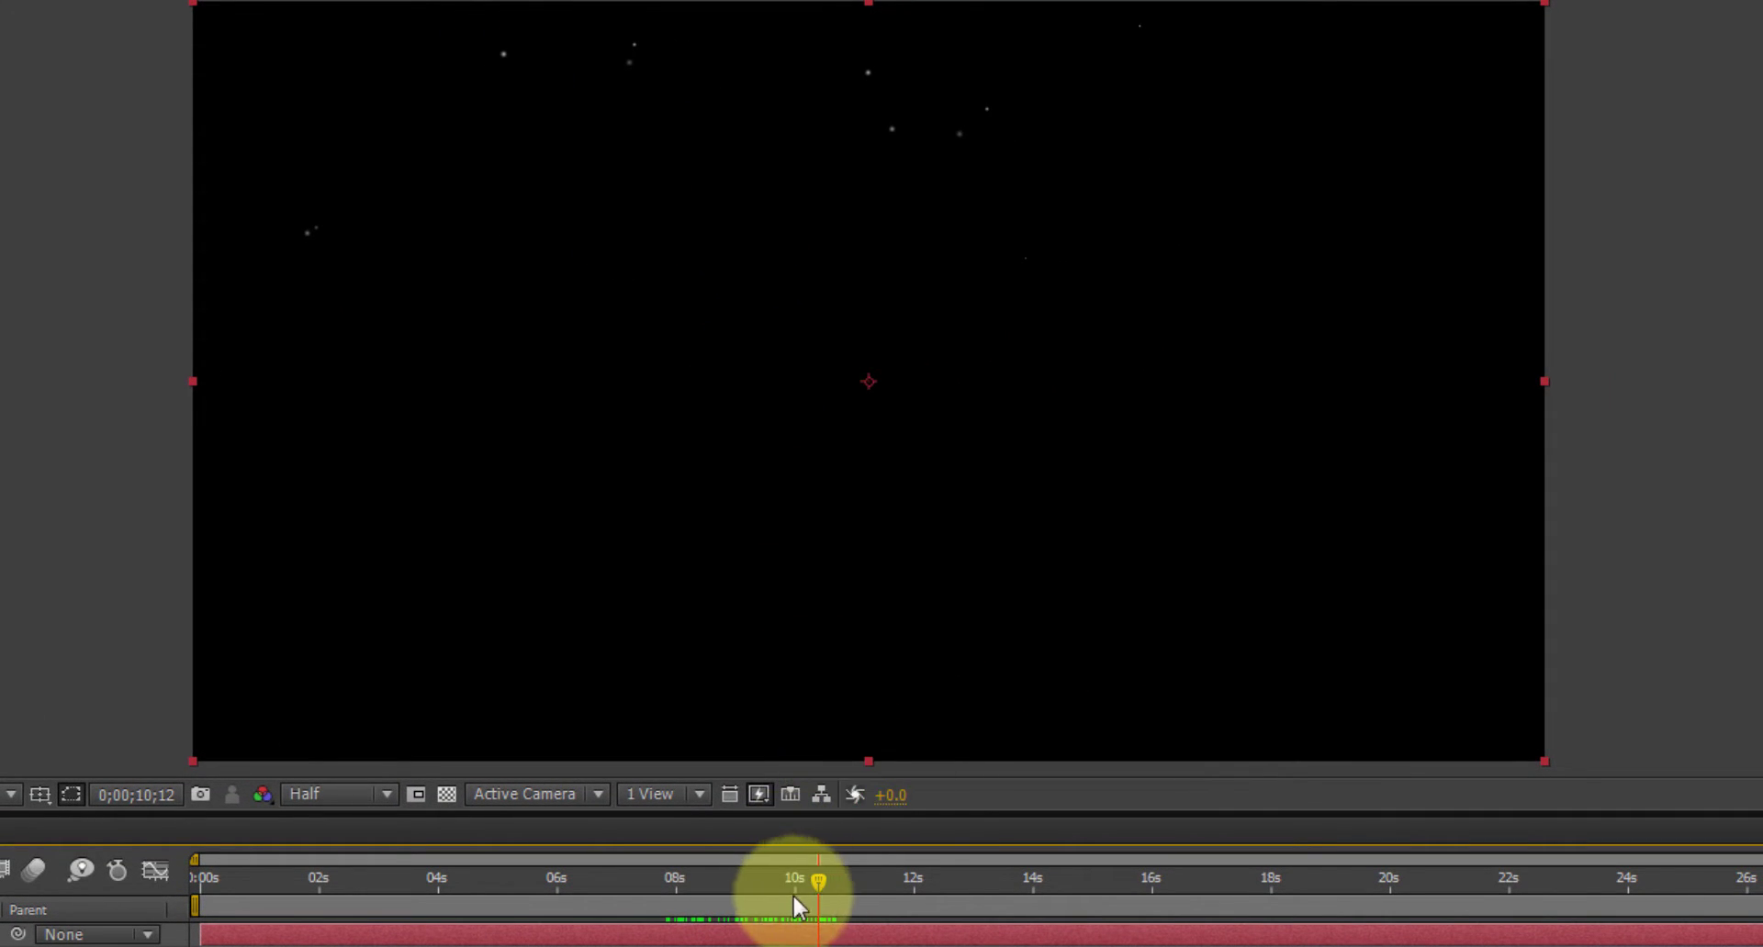
{"action": "left_click", "coordinate": [821, 883]}
{"action": "left_click_drag", "start_coordinate": [823, 881], "coordinate": [946, 863]}
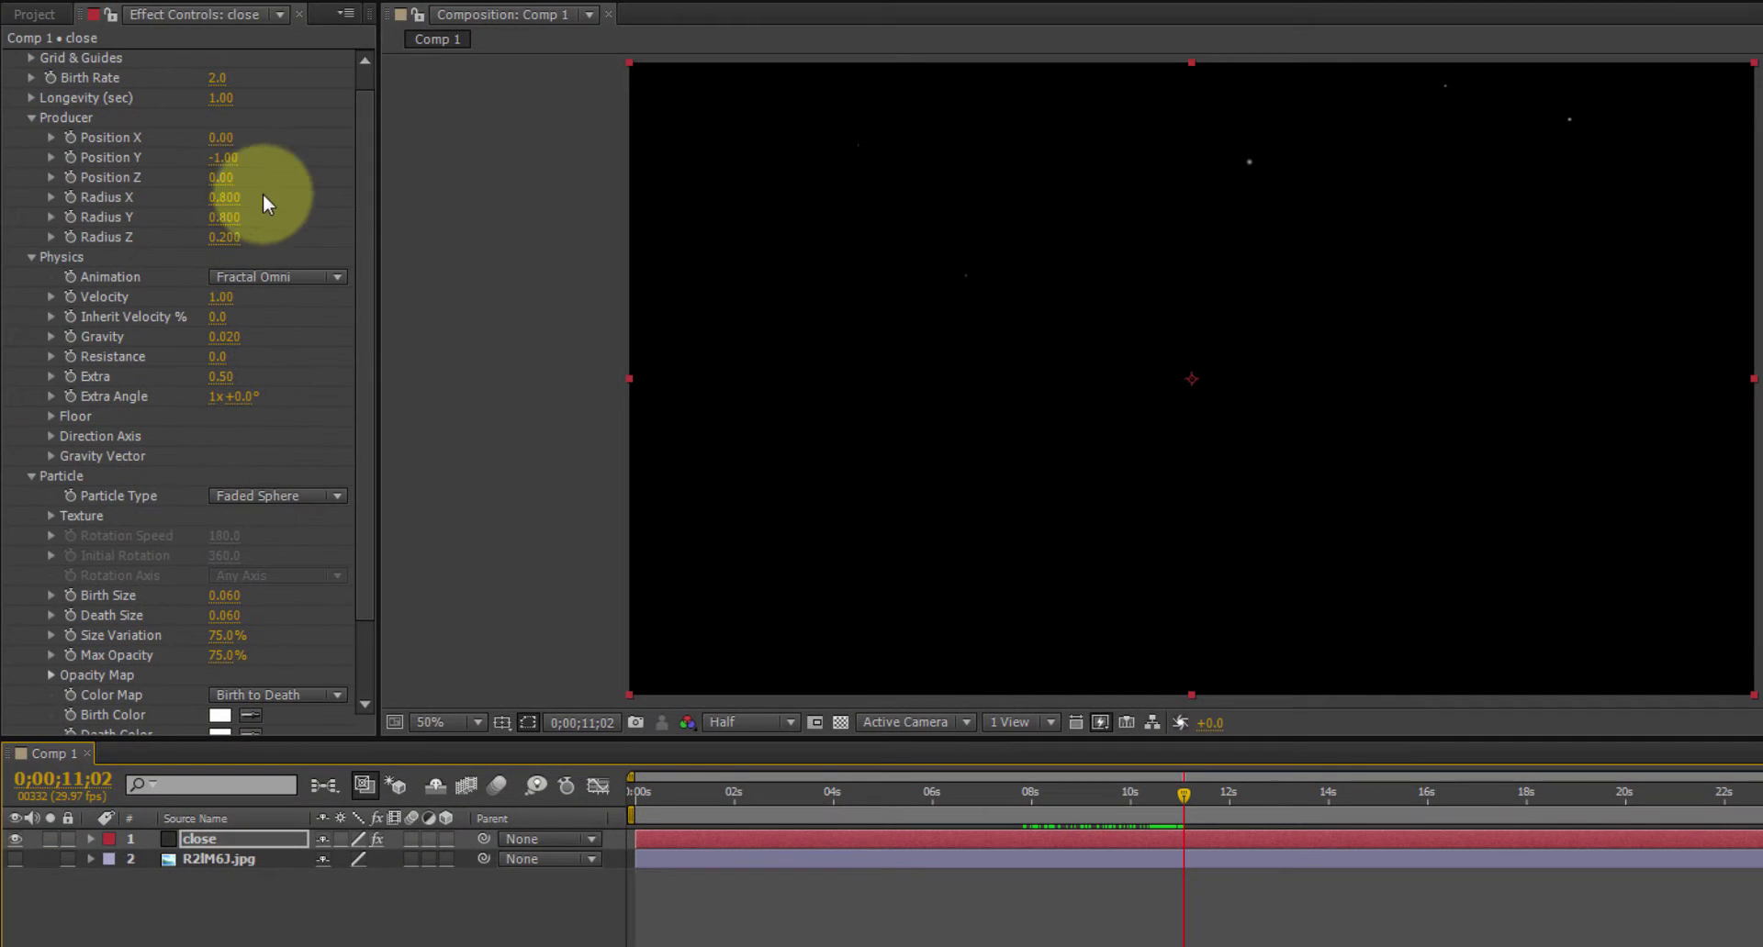
Set Longevity to 8.00 and Birth Rate to 10, then preview the denser snowfall
{"action": "left_click_drag", "start_coordinate": [360, 202], "coordinate": [362, 74]}
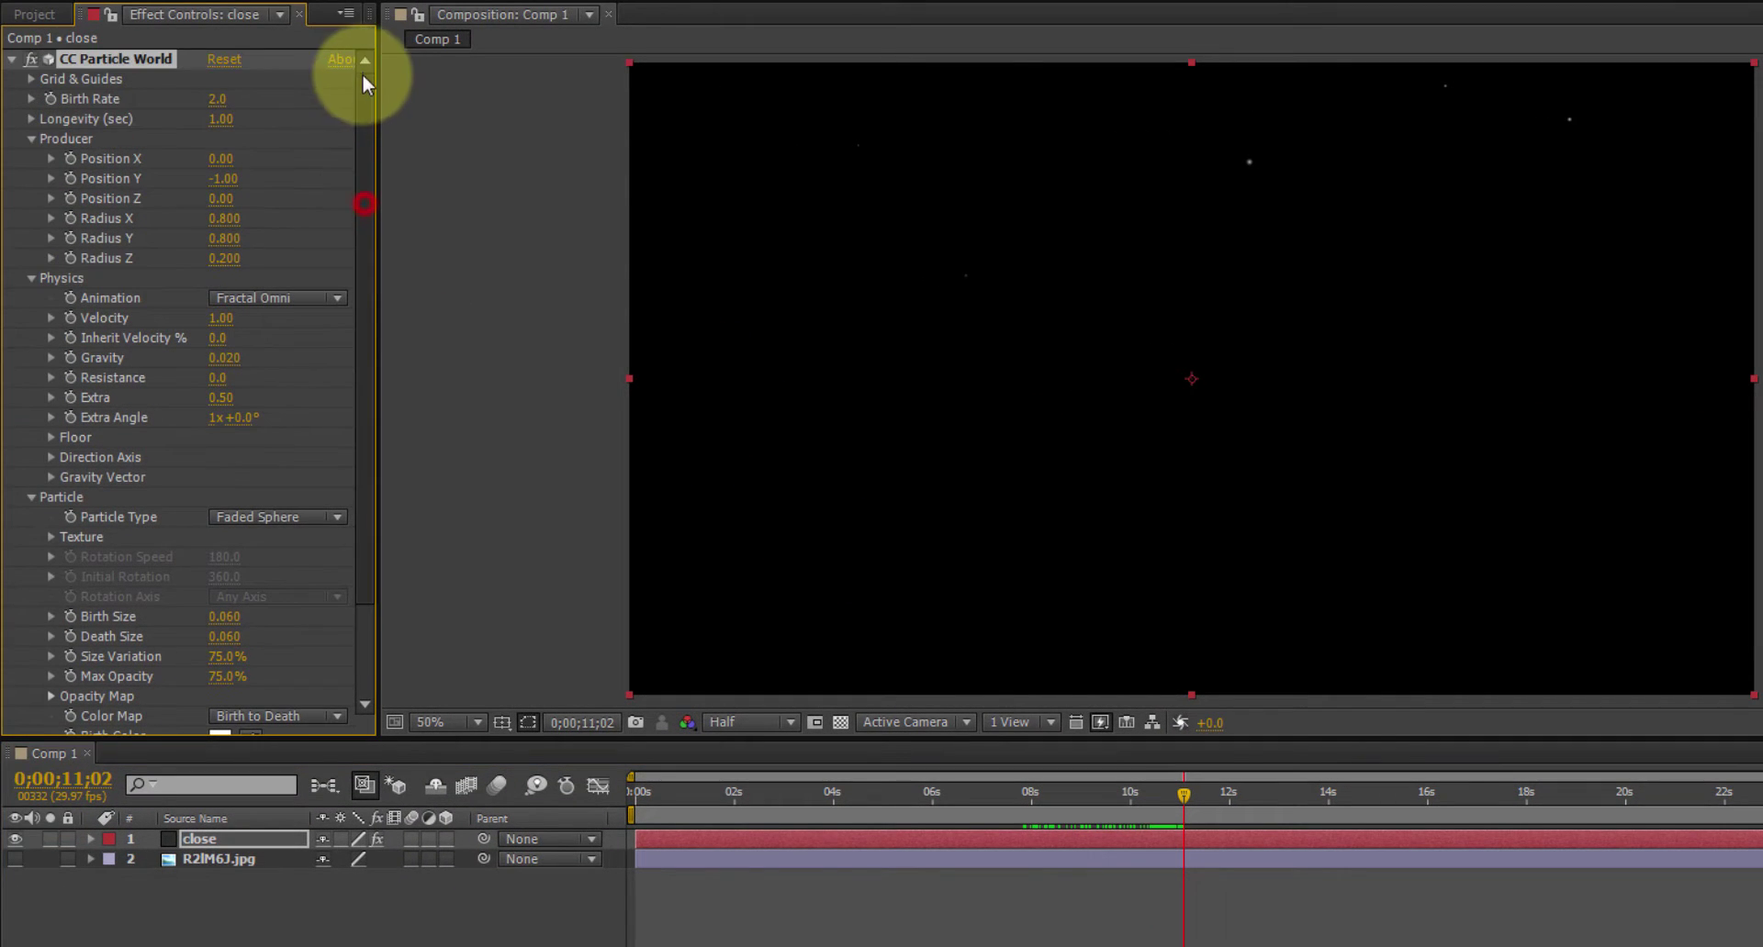
{"action": "left_click", "coordinate": [220, 121]}
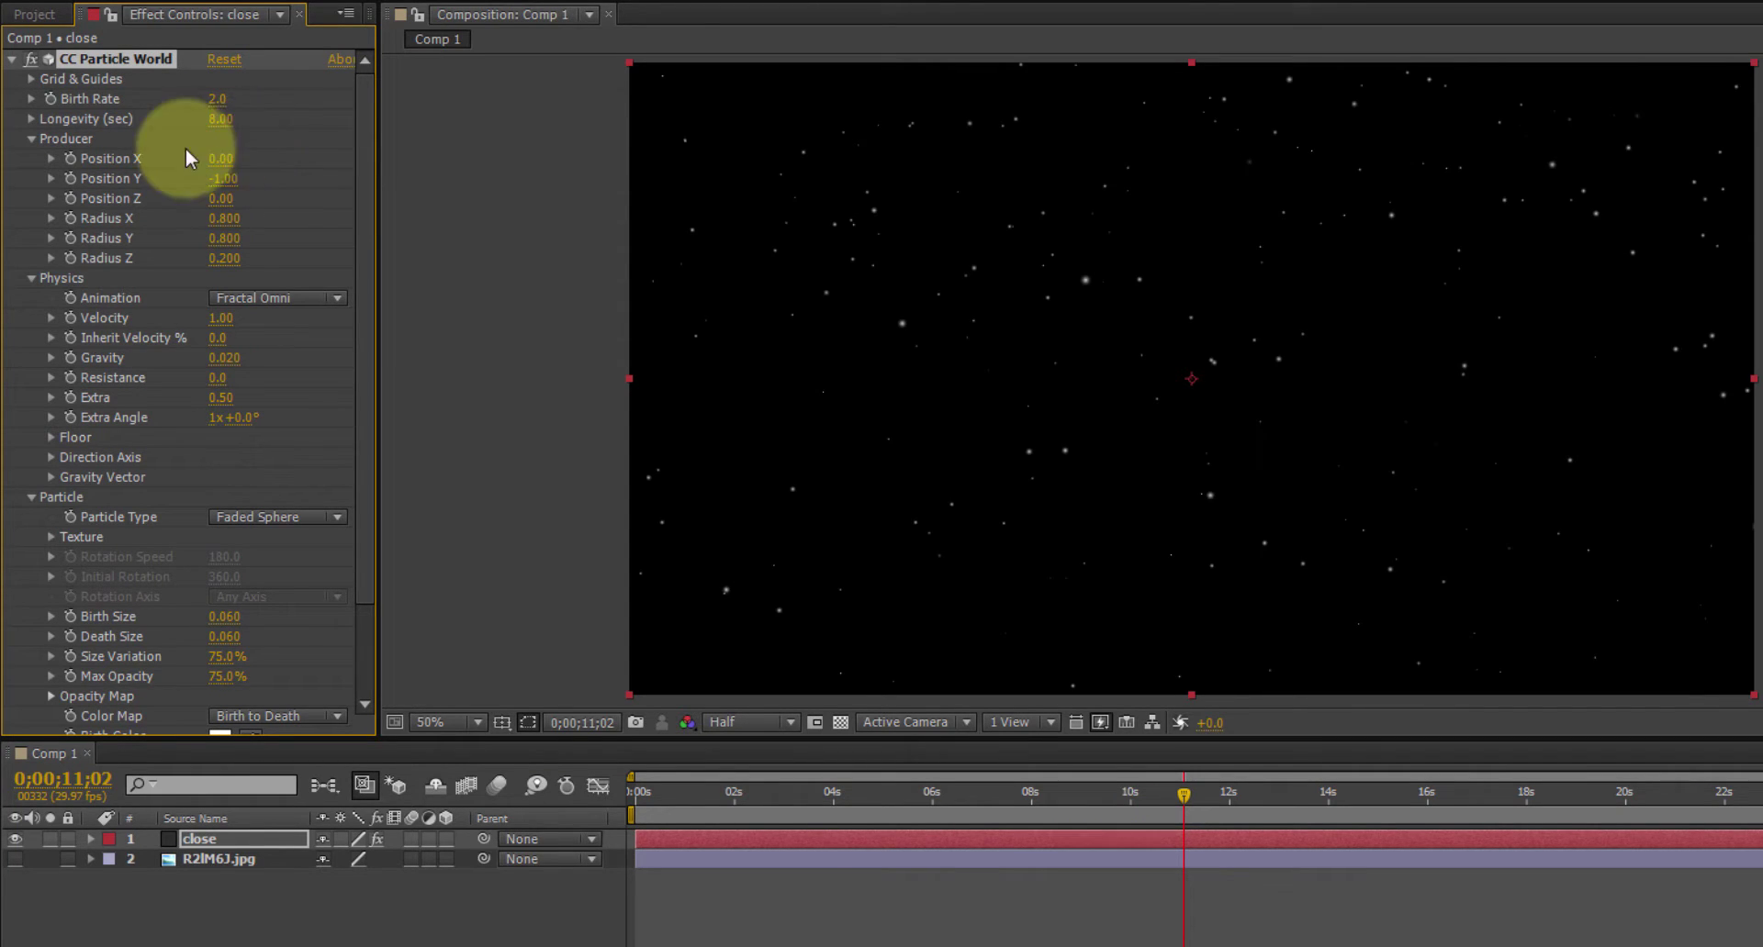
{"action": "left_click_drag", "start_coordinate": [1191, 790], "coordinate": [1274, 793]}
{"action": "left_click", "coordinate": [217, 99]}
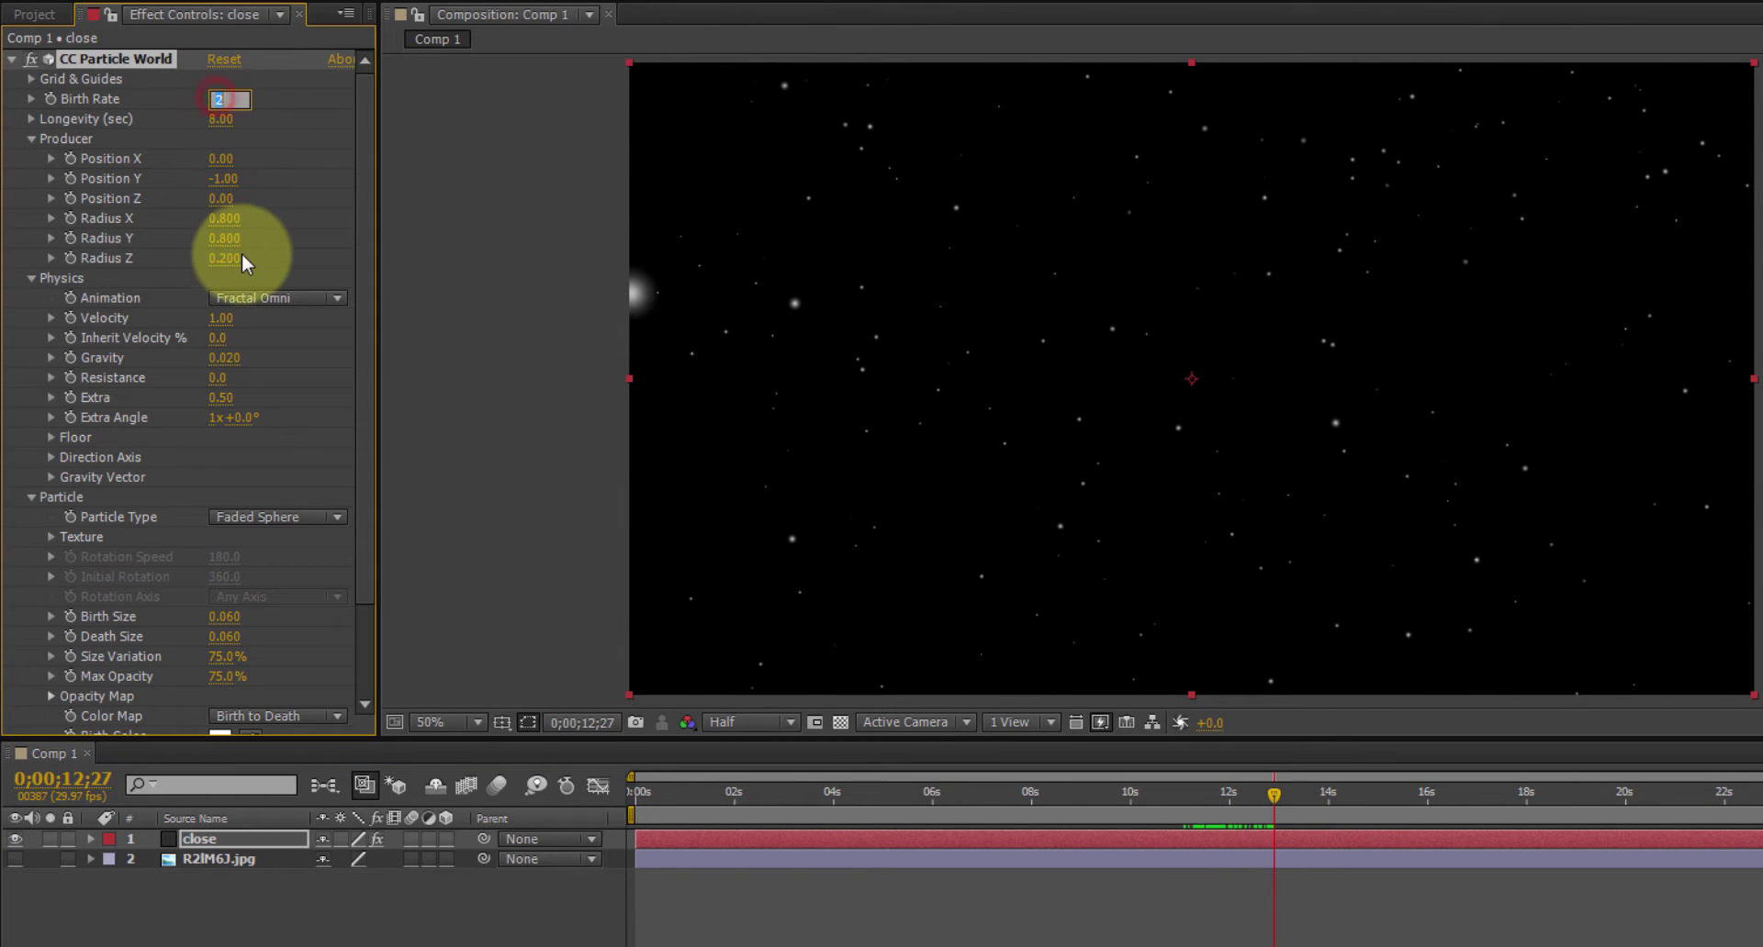
{"action": "type", "text": "10"}
{"action": "key", "text": "Return"}
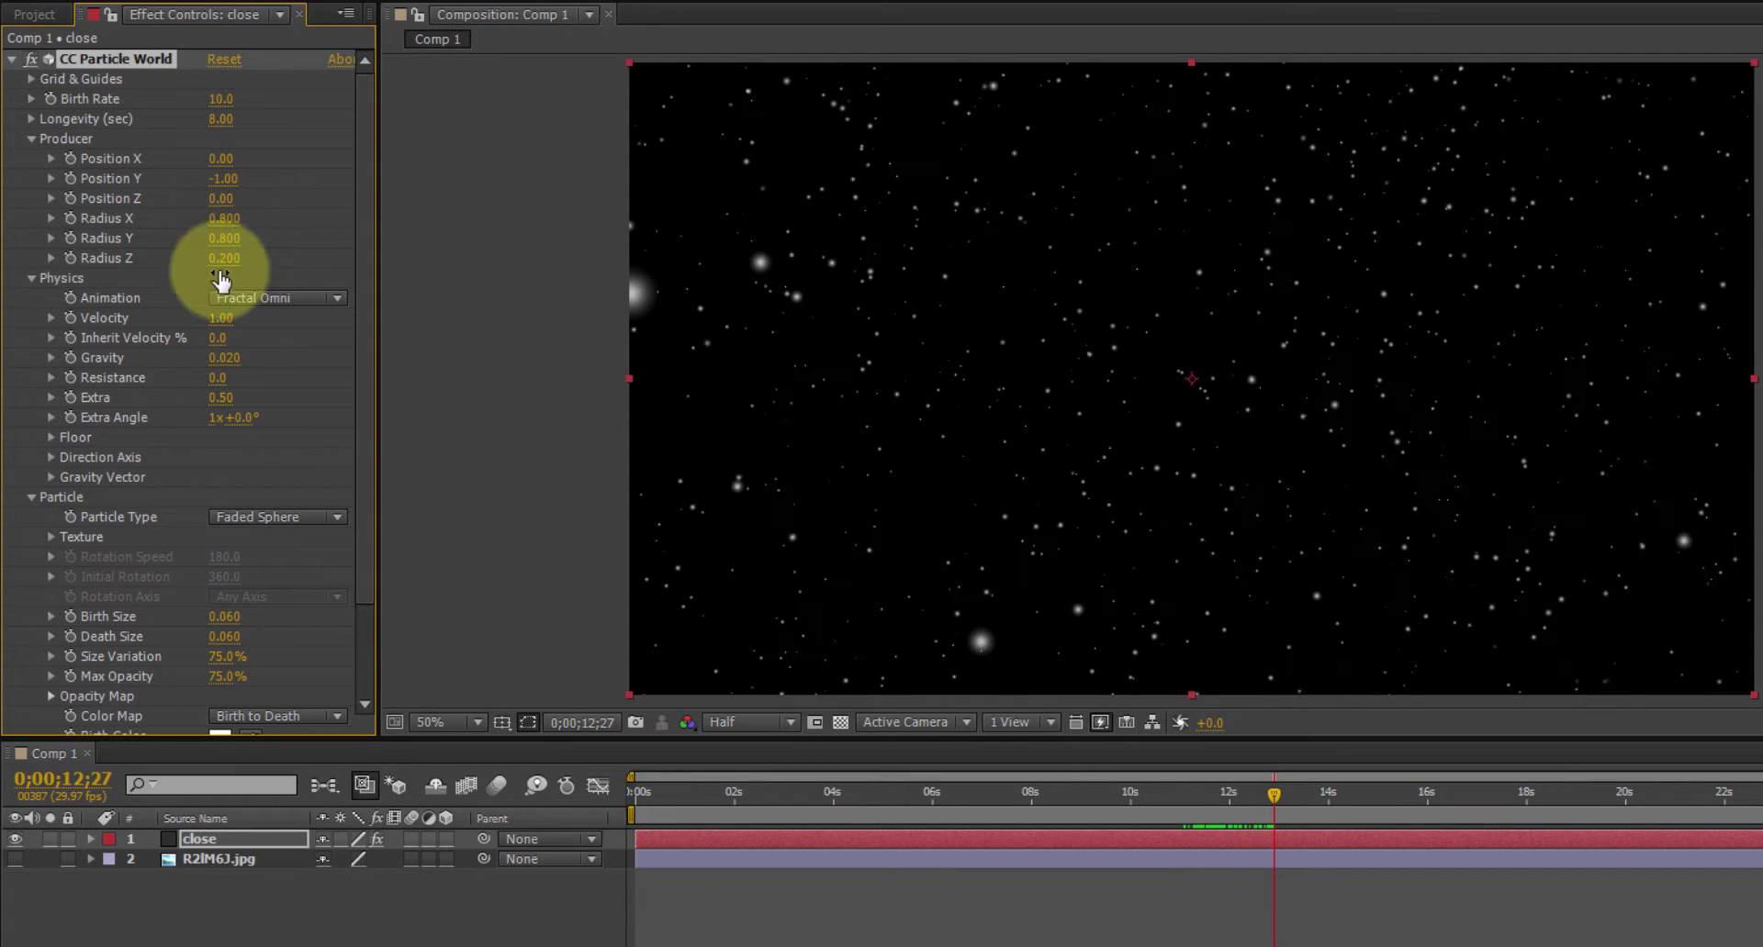
{"action": "left_click_drag", "start_coordinate": [1259, 795], "coordinate": [1133, 796]}
{"action": "key", "text": "KP_0"}
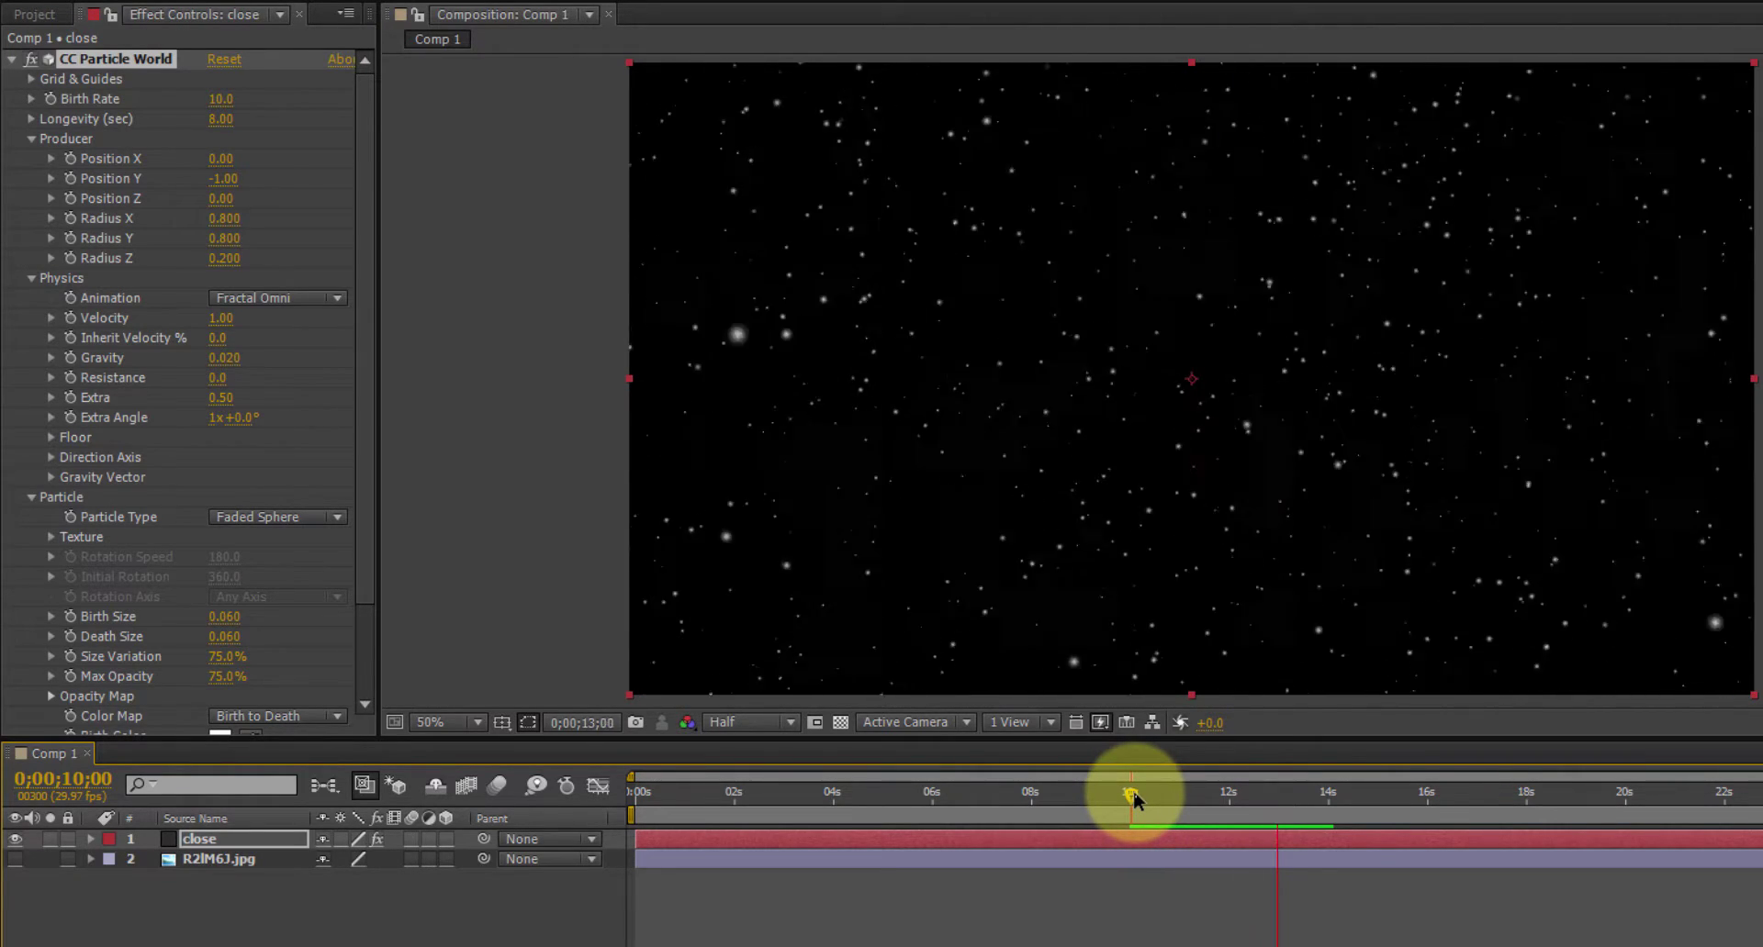
Stop the preview, return to about 12 seconds and experiment with emitter Radius X values
{"action": "key", "text": "space"}
{"action": "left_click_drag", "start_coordinate": [1282, 798], "coordinate": [1212, 802]}
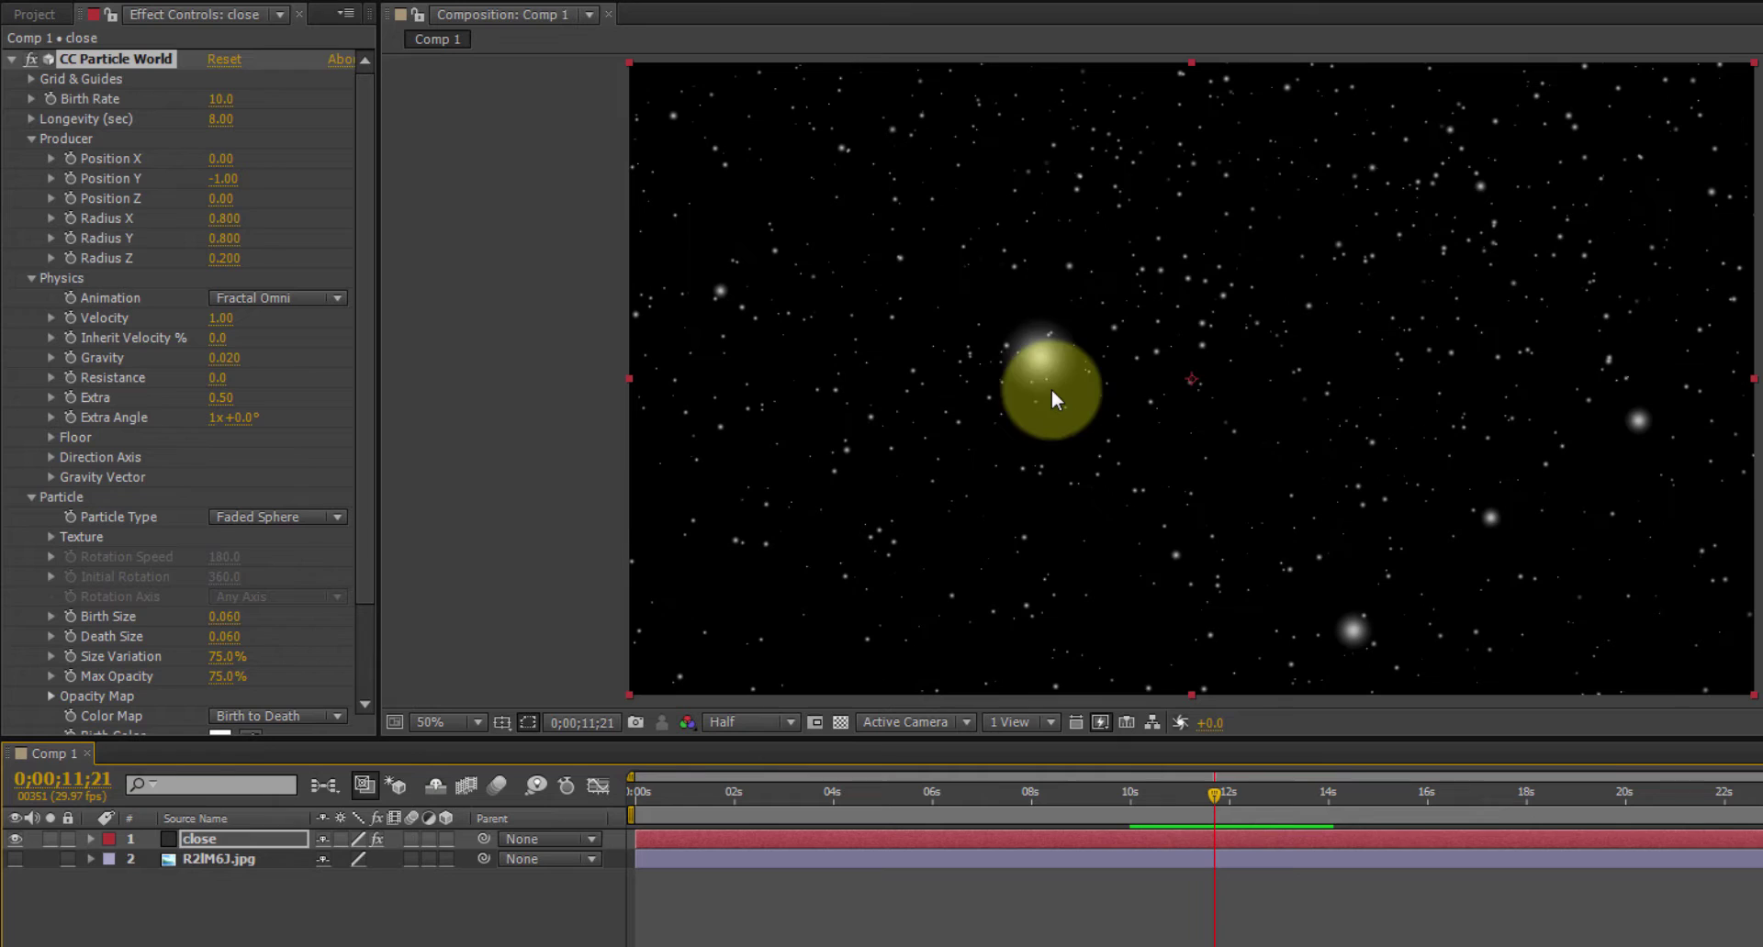
{"action": "left_click_drag", "start_coordinate": [1043, 372], "coordinate": [1022, 360]}
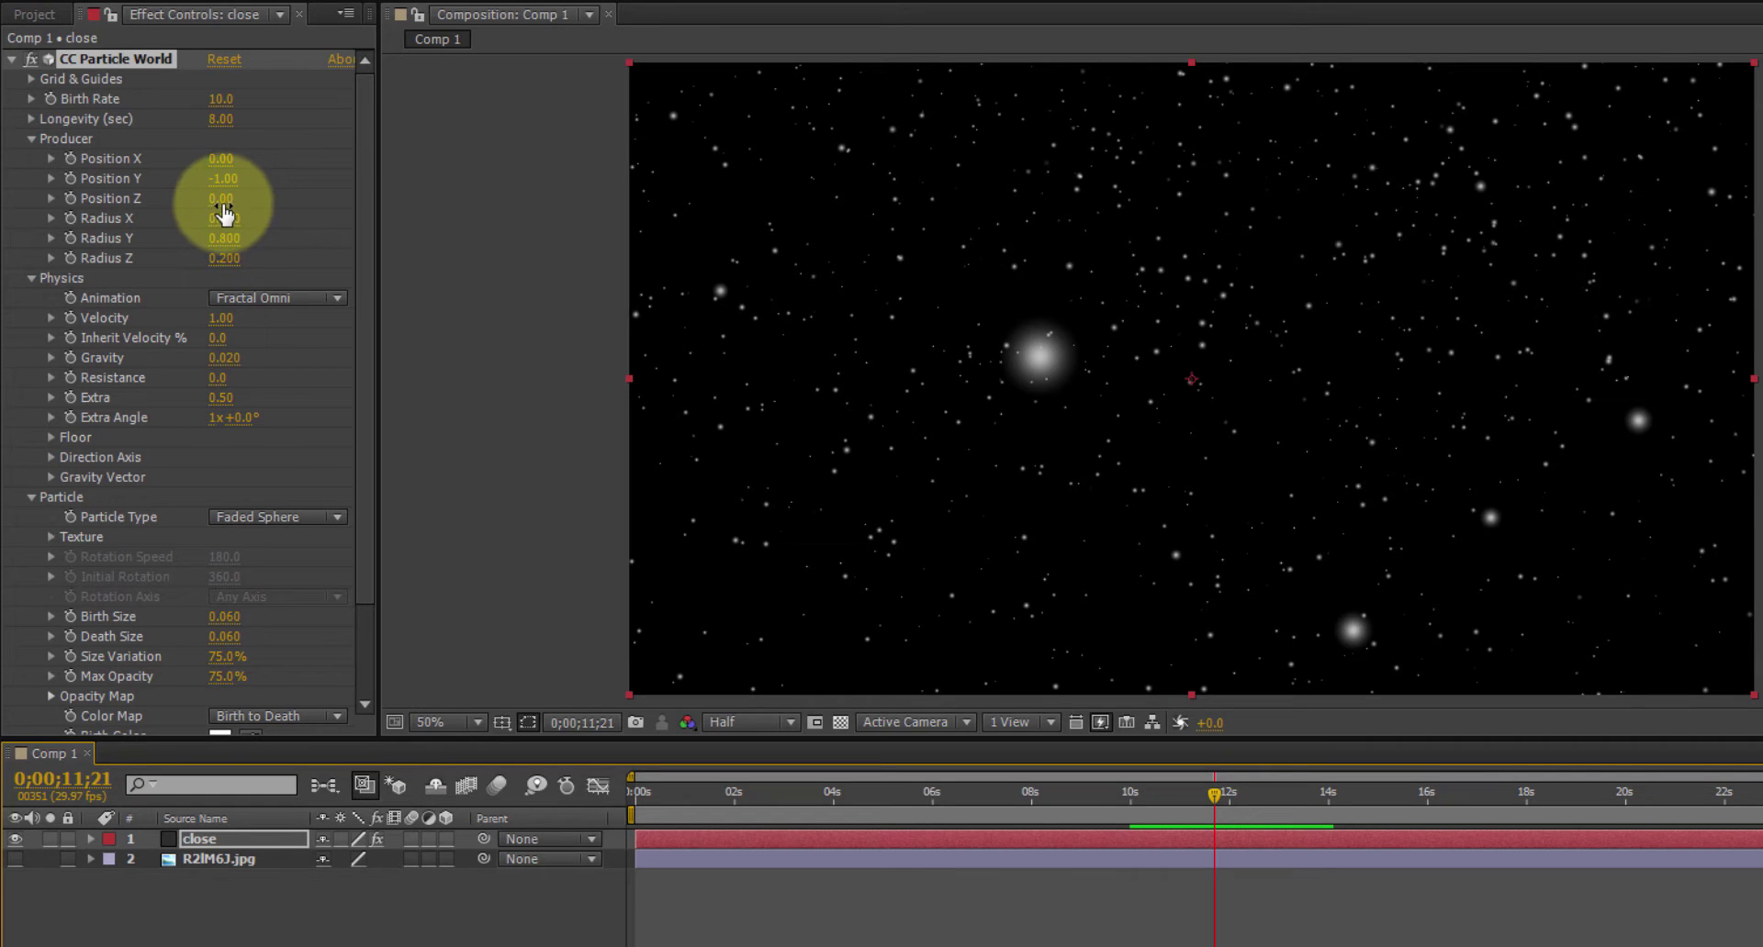
{"action": "left_click_drag", "start_coordinate": [225, 211], "coordinate": [298, 204]}
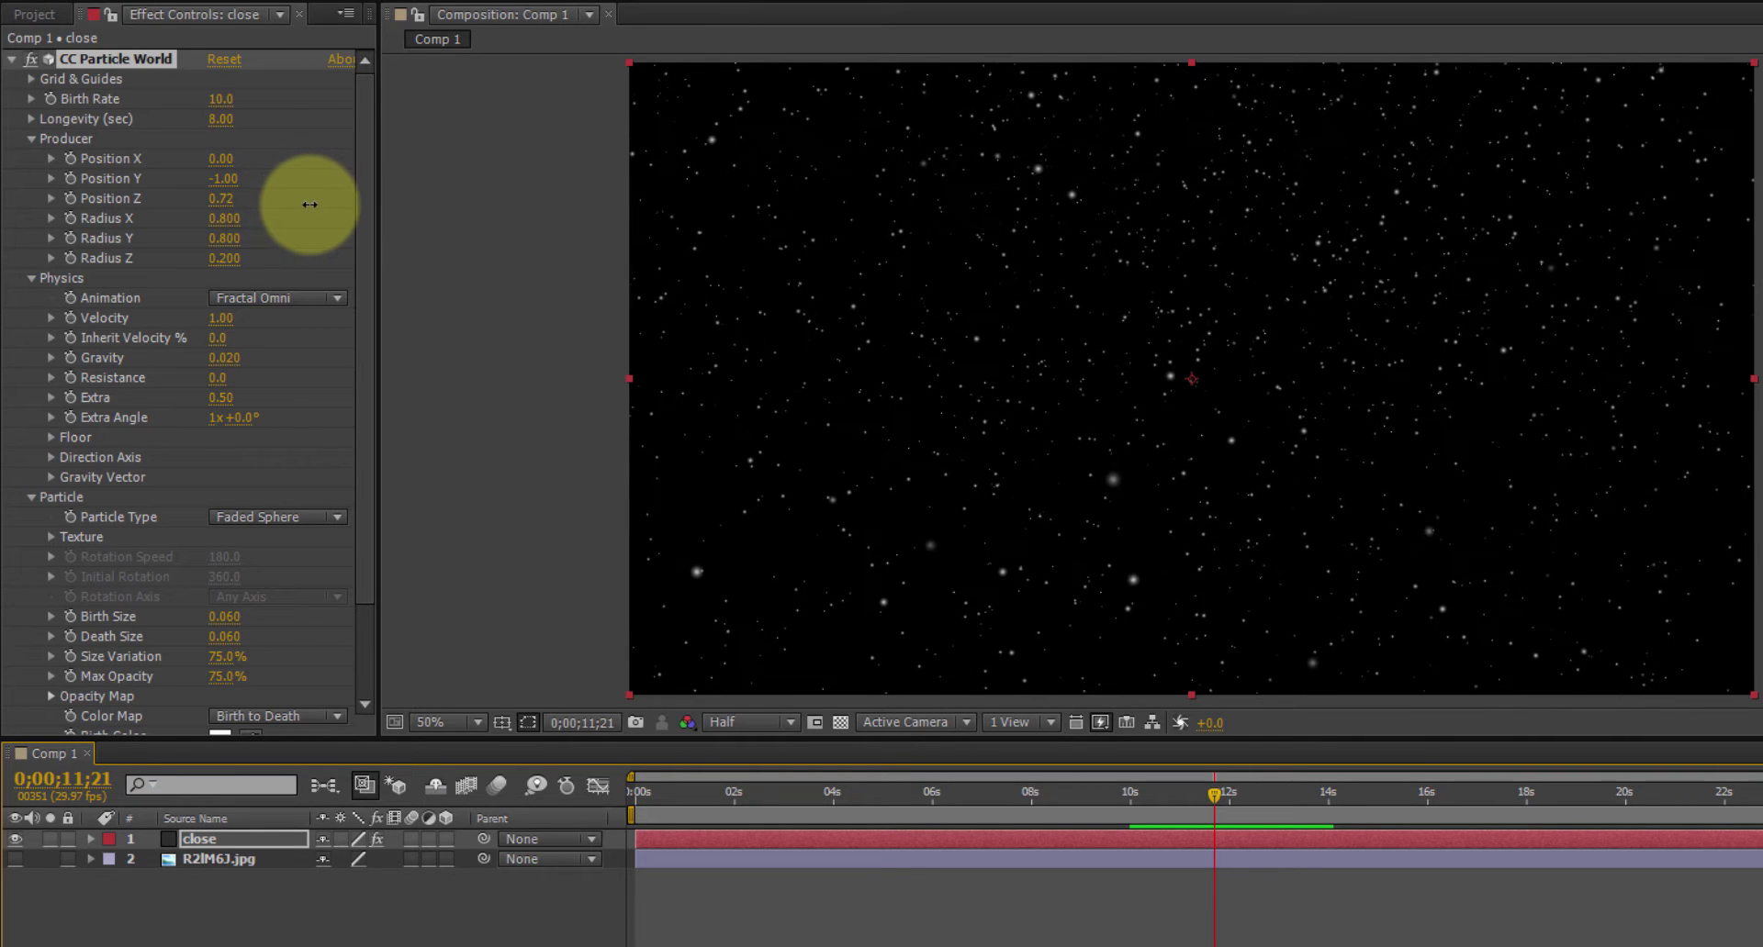
Set the emitter Position Z to 0.80 and preview the farther-away snow
{"action": "left_click", "coordinate": [229, 198]}
{"action": "type", "text": "0.8"}
{"action": "key", "text": "Return"}
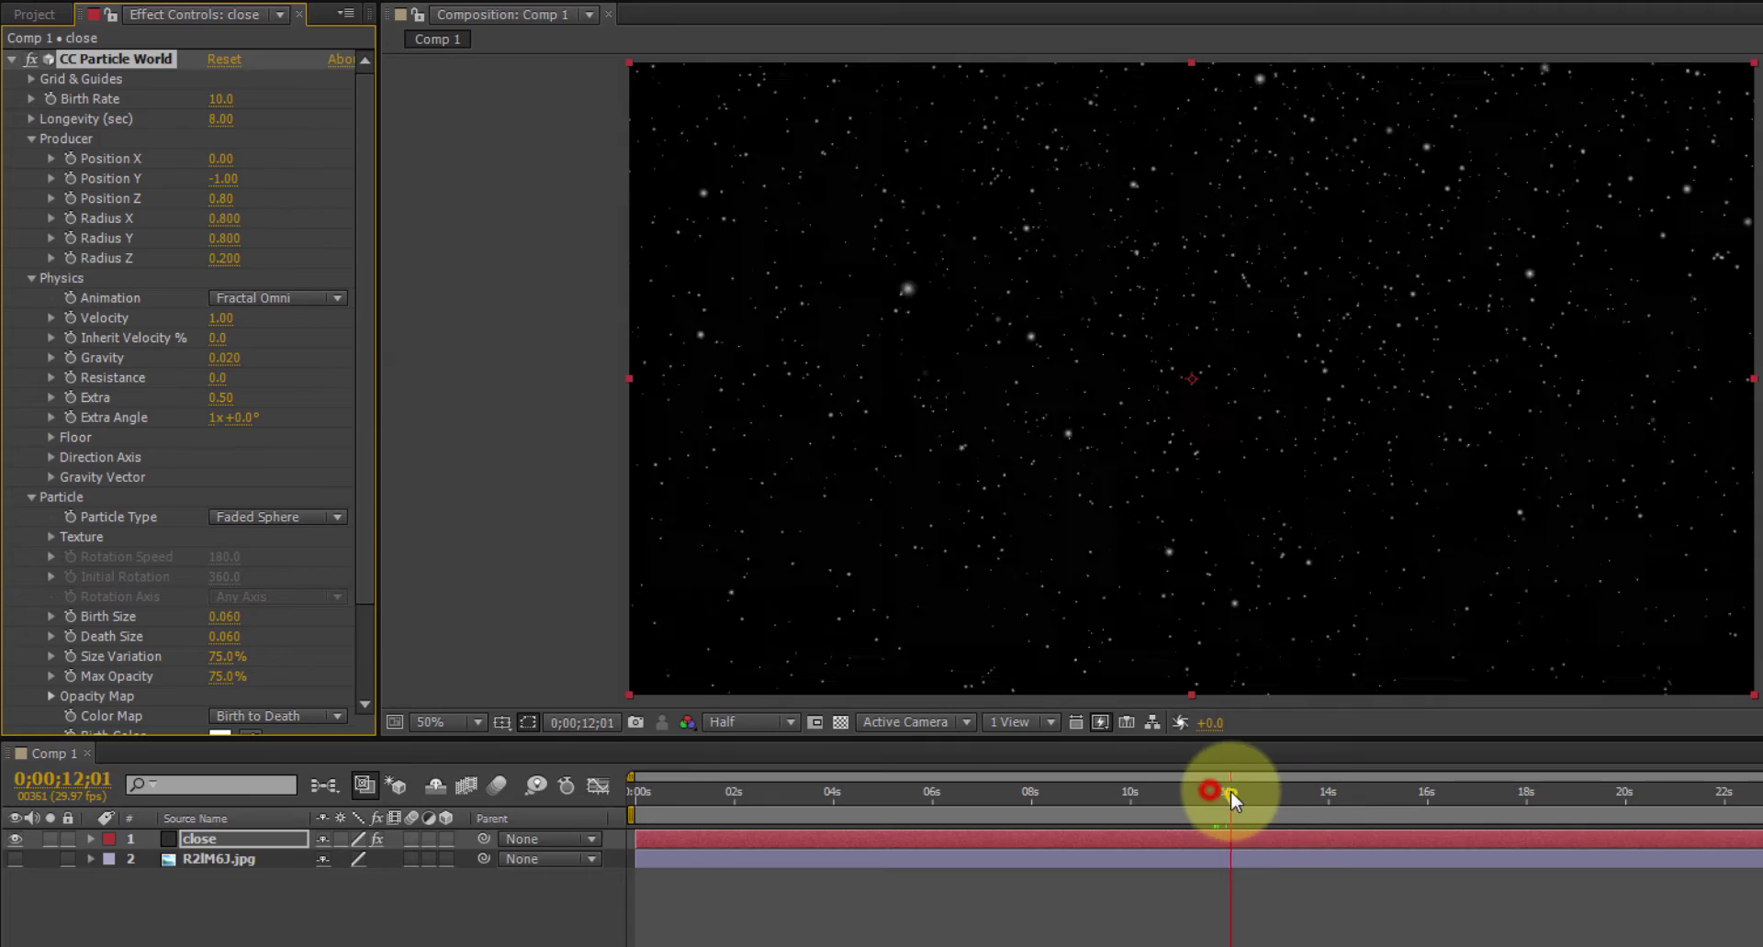
{"action": "mouse_move", "coordinate": [1230, 791]}
{"action": "left_mouse_down"}
{"action": "mouse_move", "coordinate": [1344, 791]}
{"action": "mouse_move", "coordinate": [1223, 791]}
{"action": "left_mouse_up"}
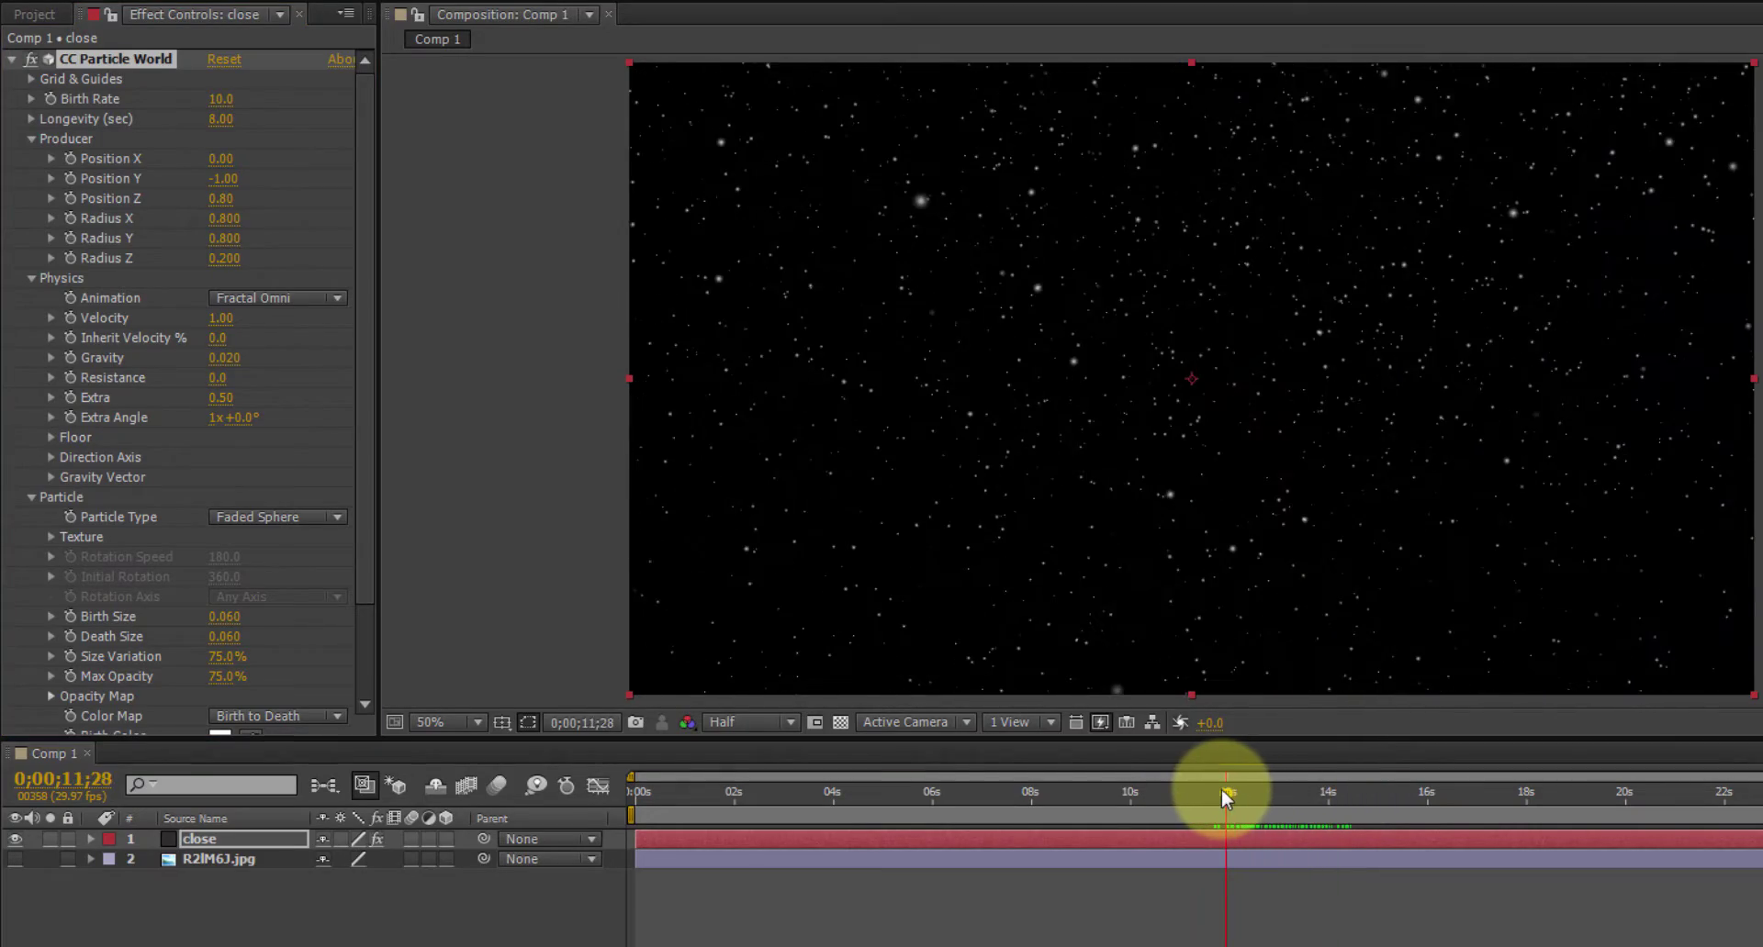
{"action": "key", "text": "space"}
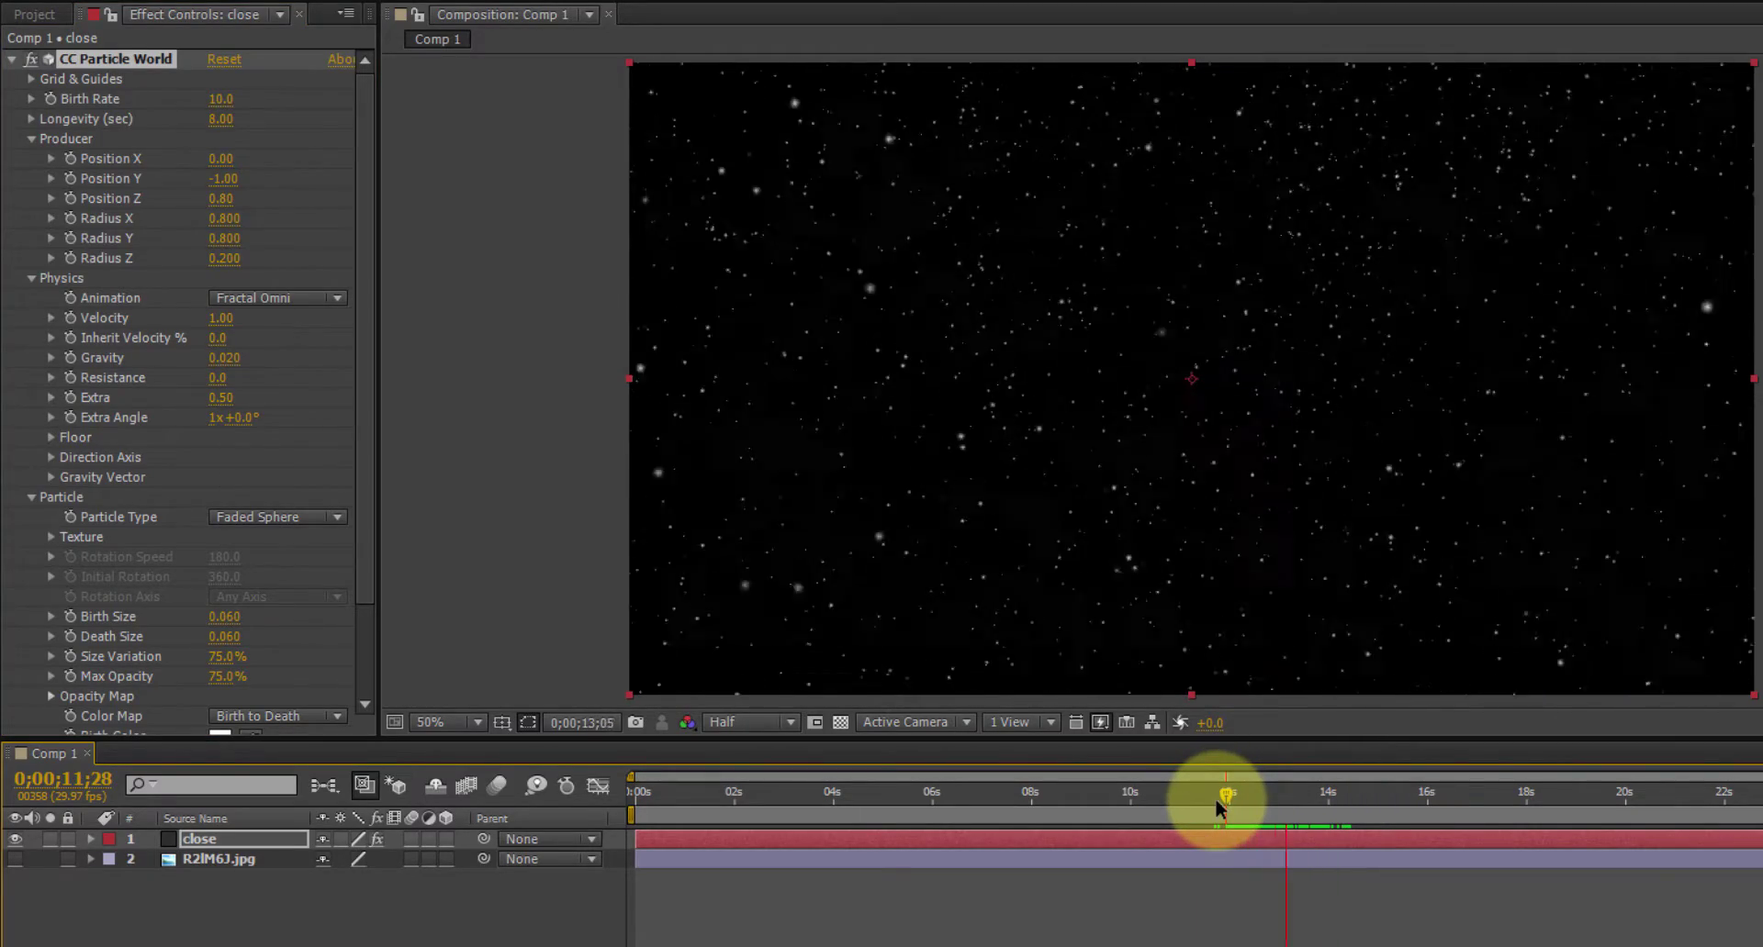
Set CC Particle World Physics Resistance to 0.3 and preview the snow from about 14 seconds
{"action": "key", "text": "space"}
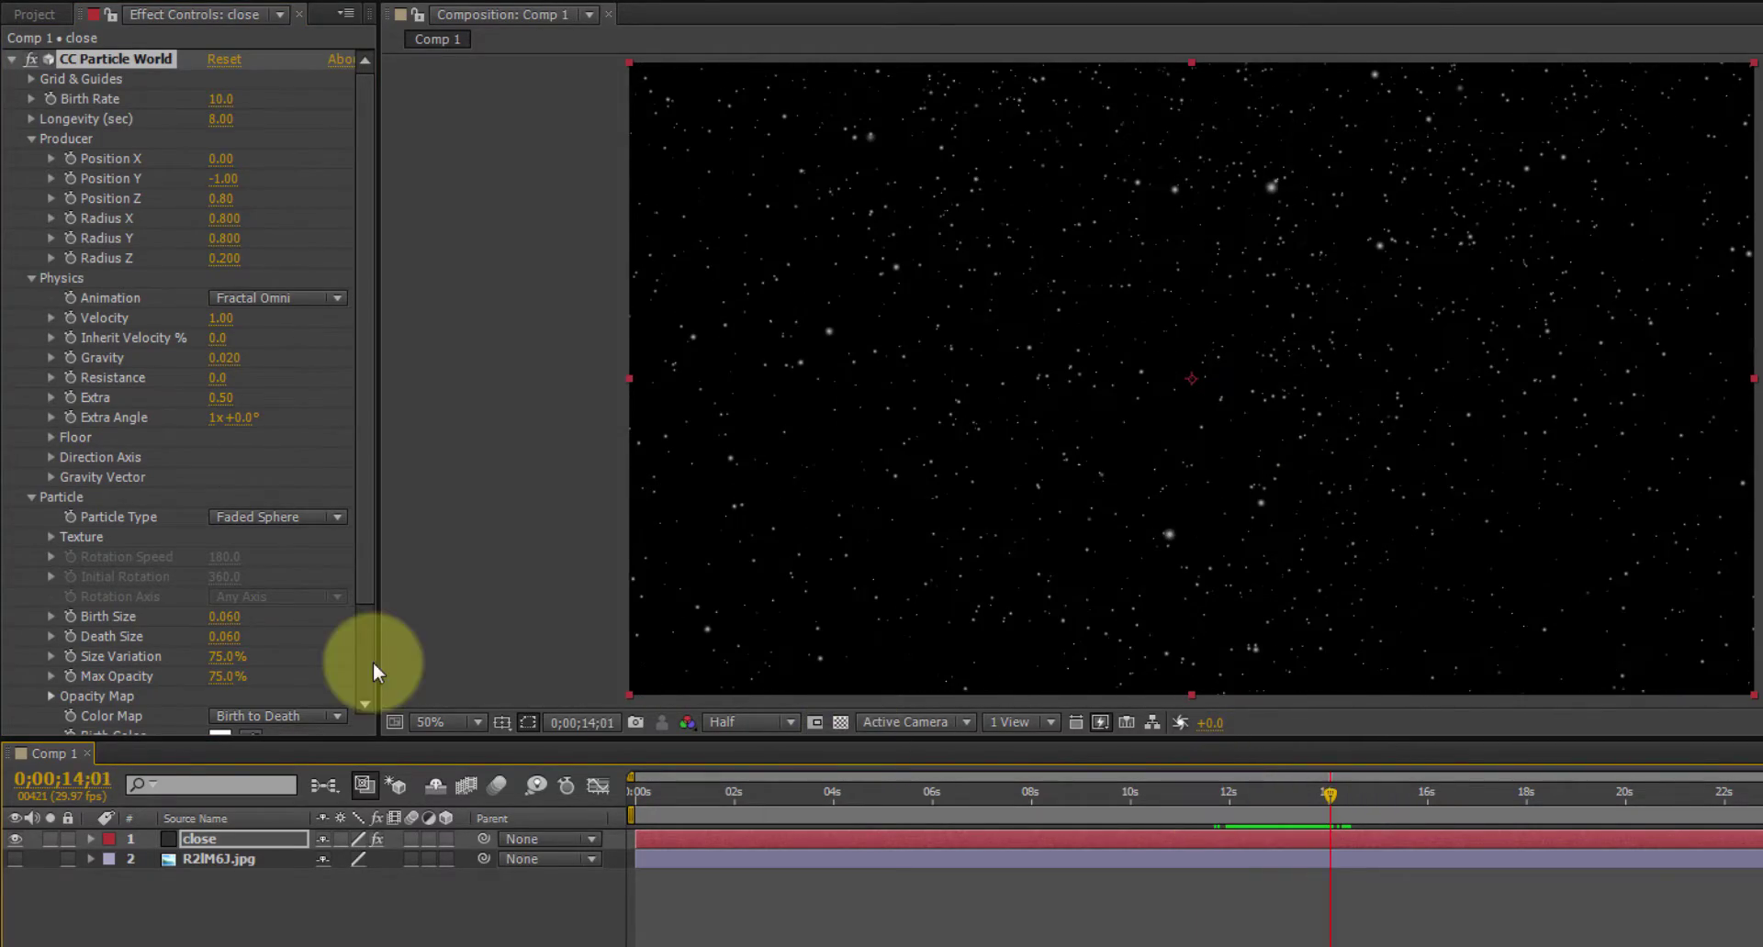
{"action": "left_click", "coordinate": [220, 380]}
{"action": "left_click_drag", "start_coordinate": [219, 379], "coordinate": [227, 379]}
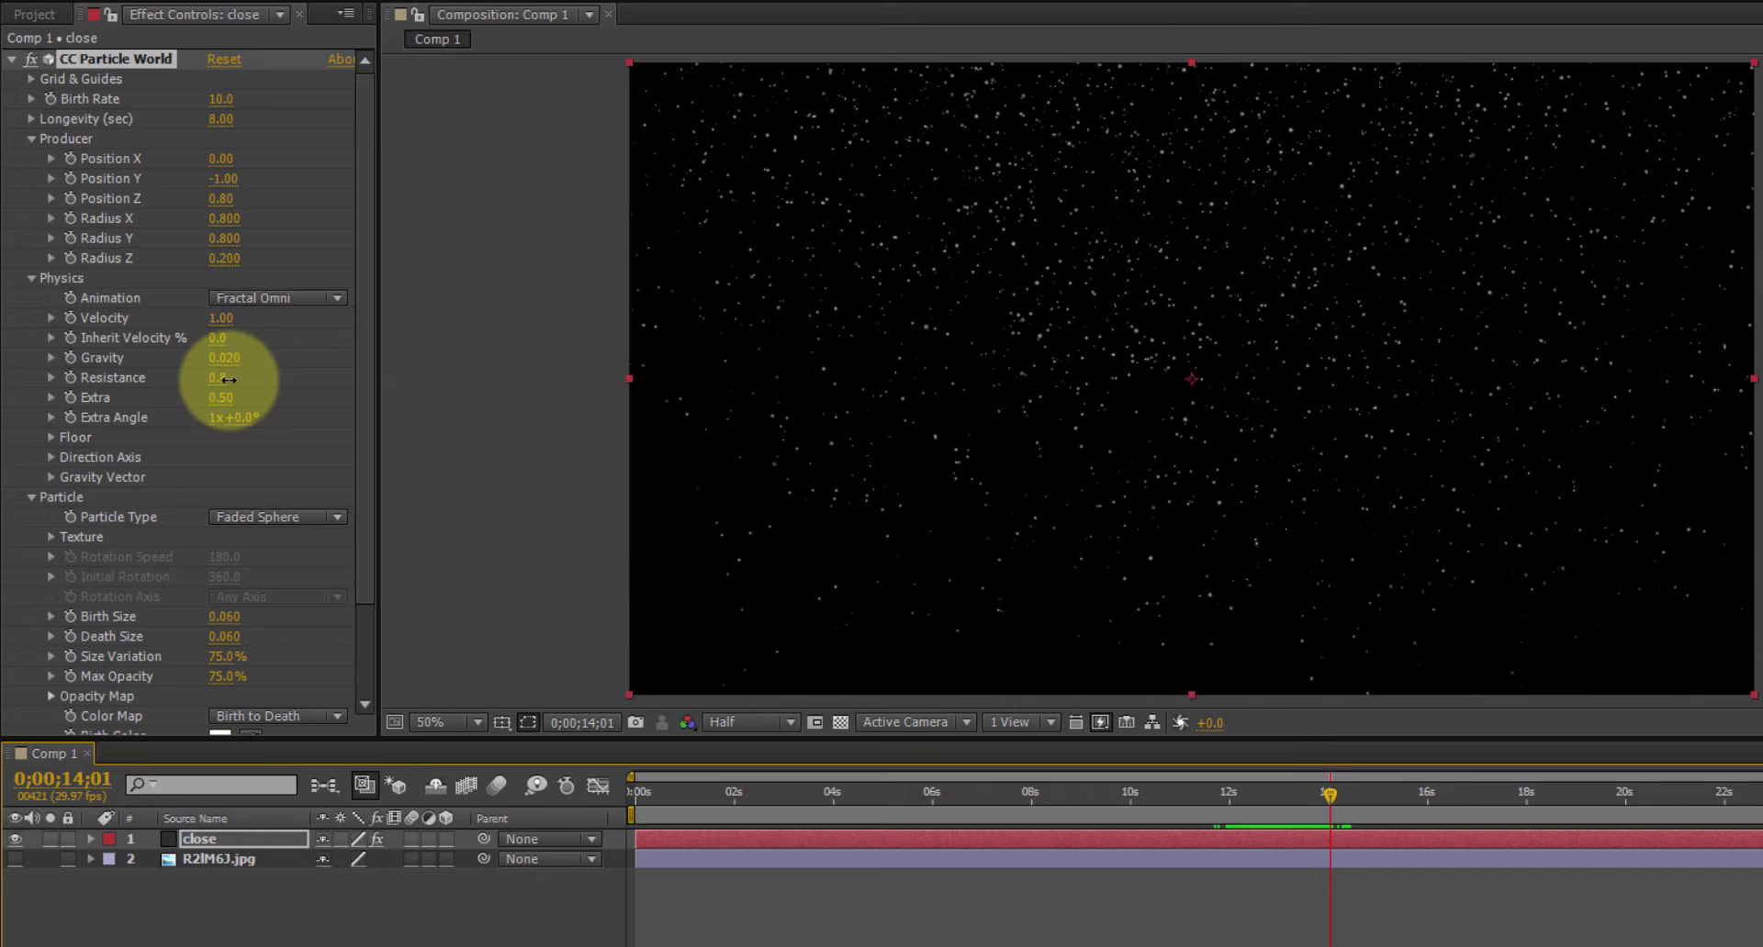
{"action": "key", "text": "space"}
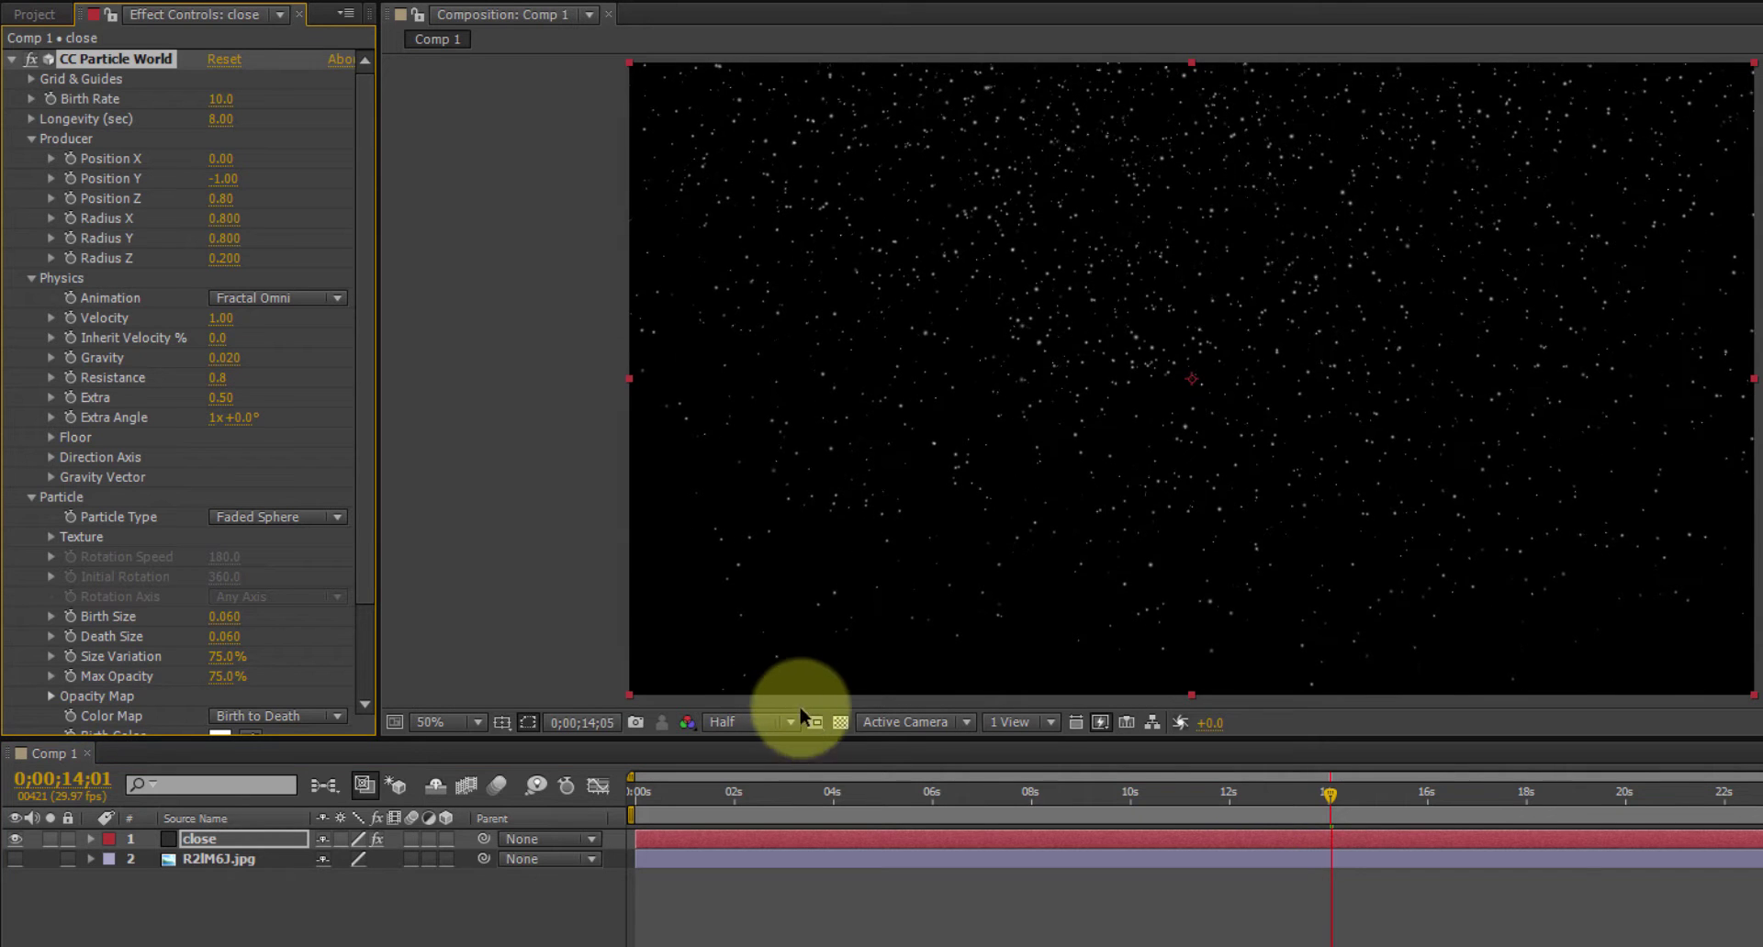
{"action": "left_click", "coordinate": [224, 382]}
{"action": "left_click", "coordinate": [224, 379]}
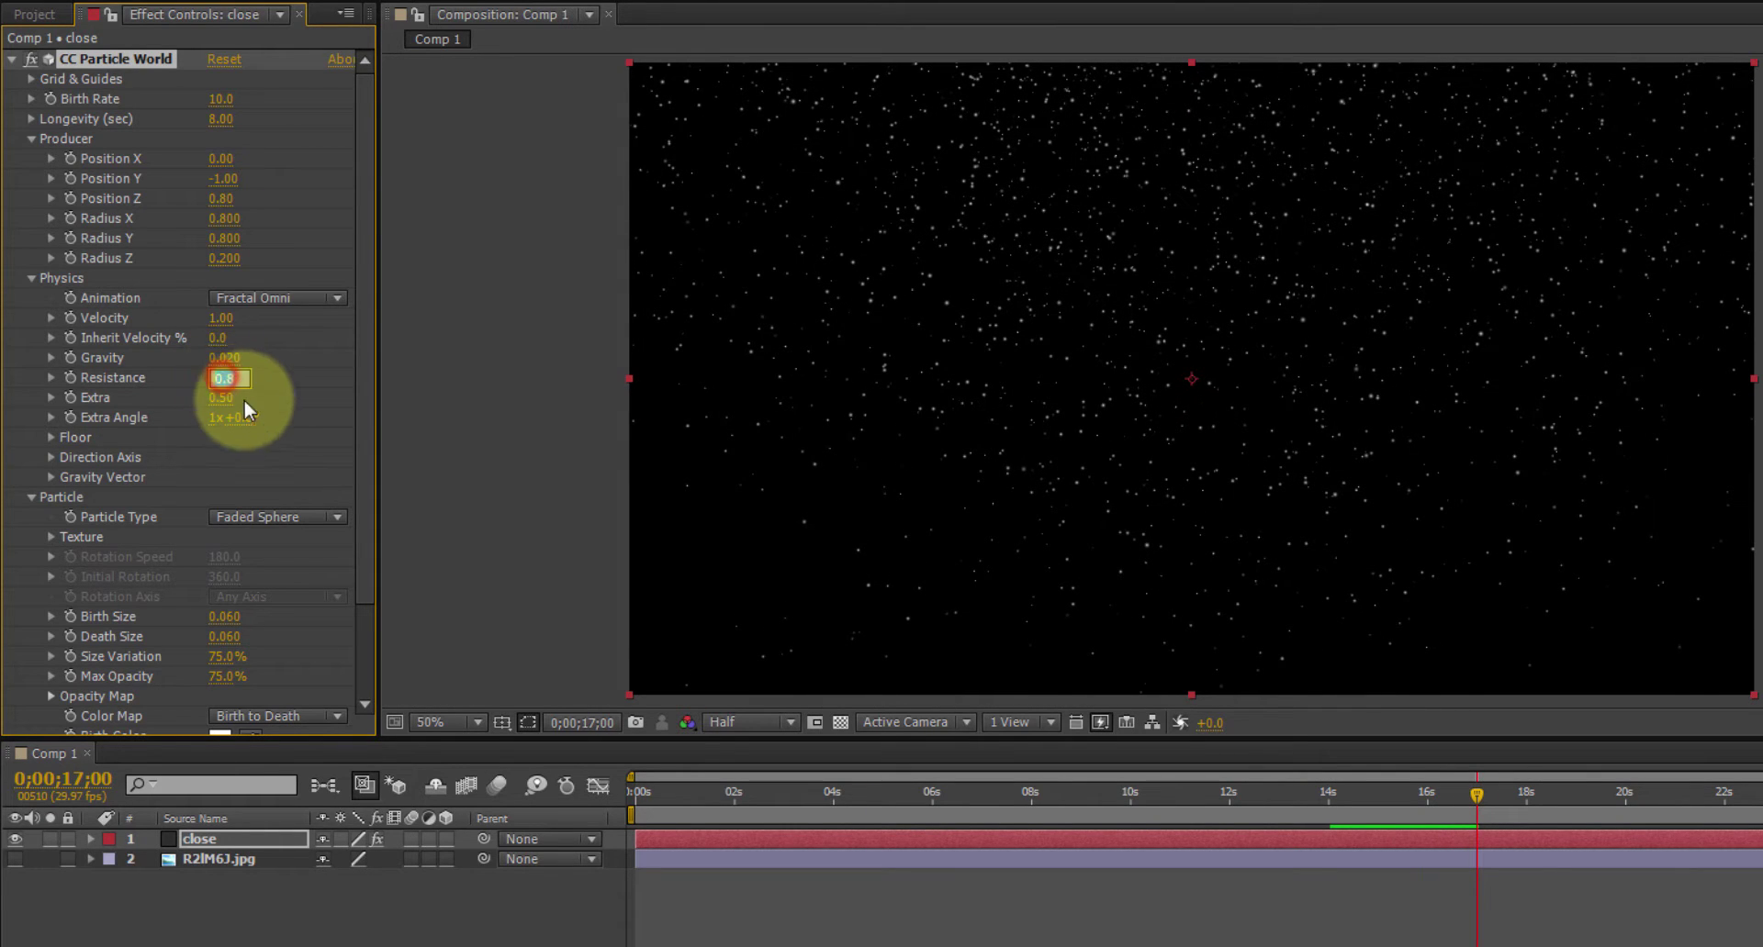
{"action": "type", "text": ".3"}
{"action": "key", "text": "Return"}
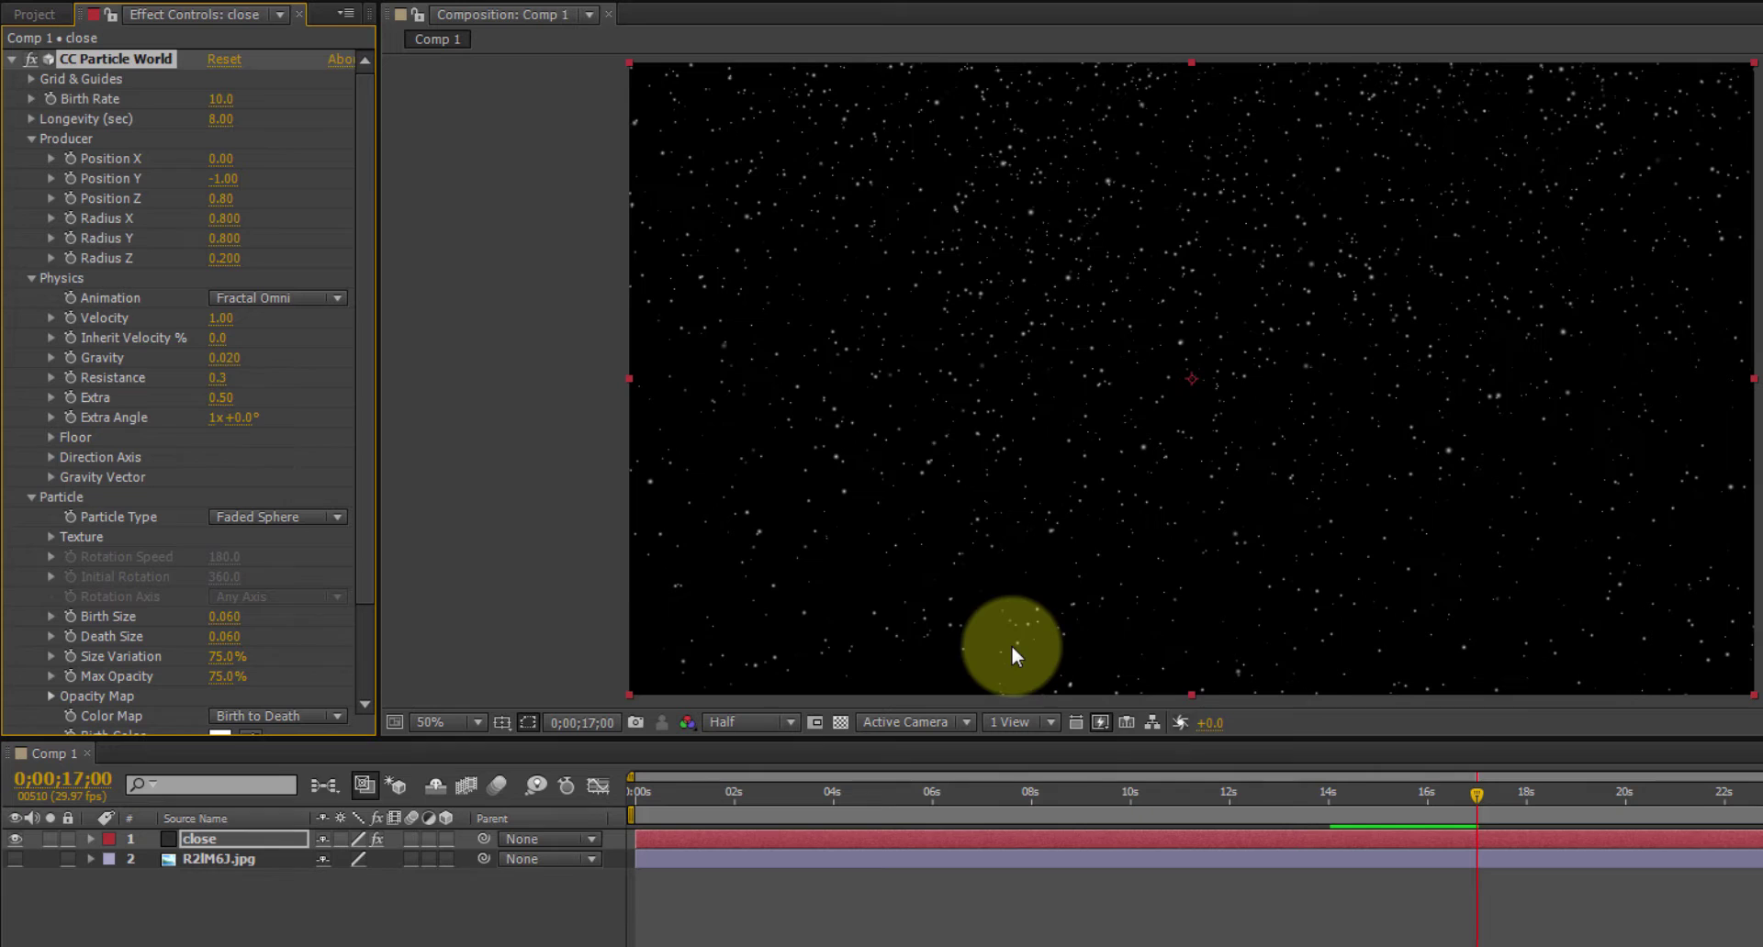
{"action": "left_click", "coordinate": [1340, 788]}
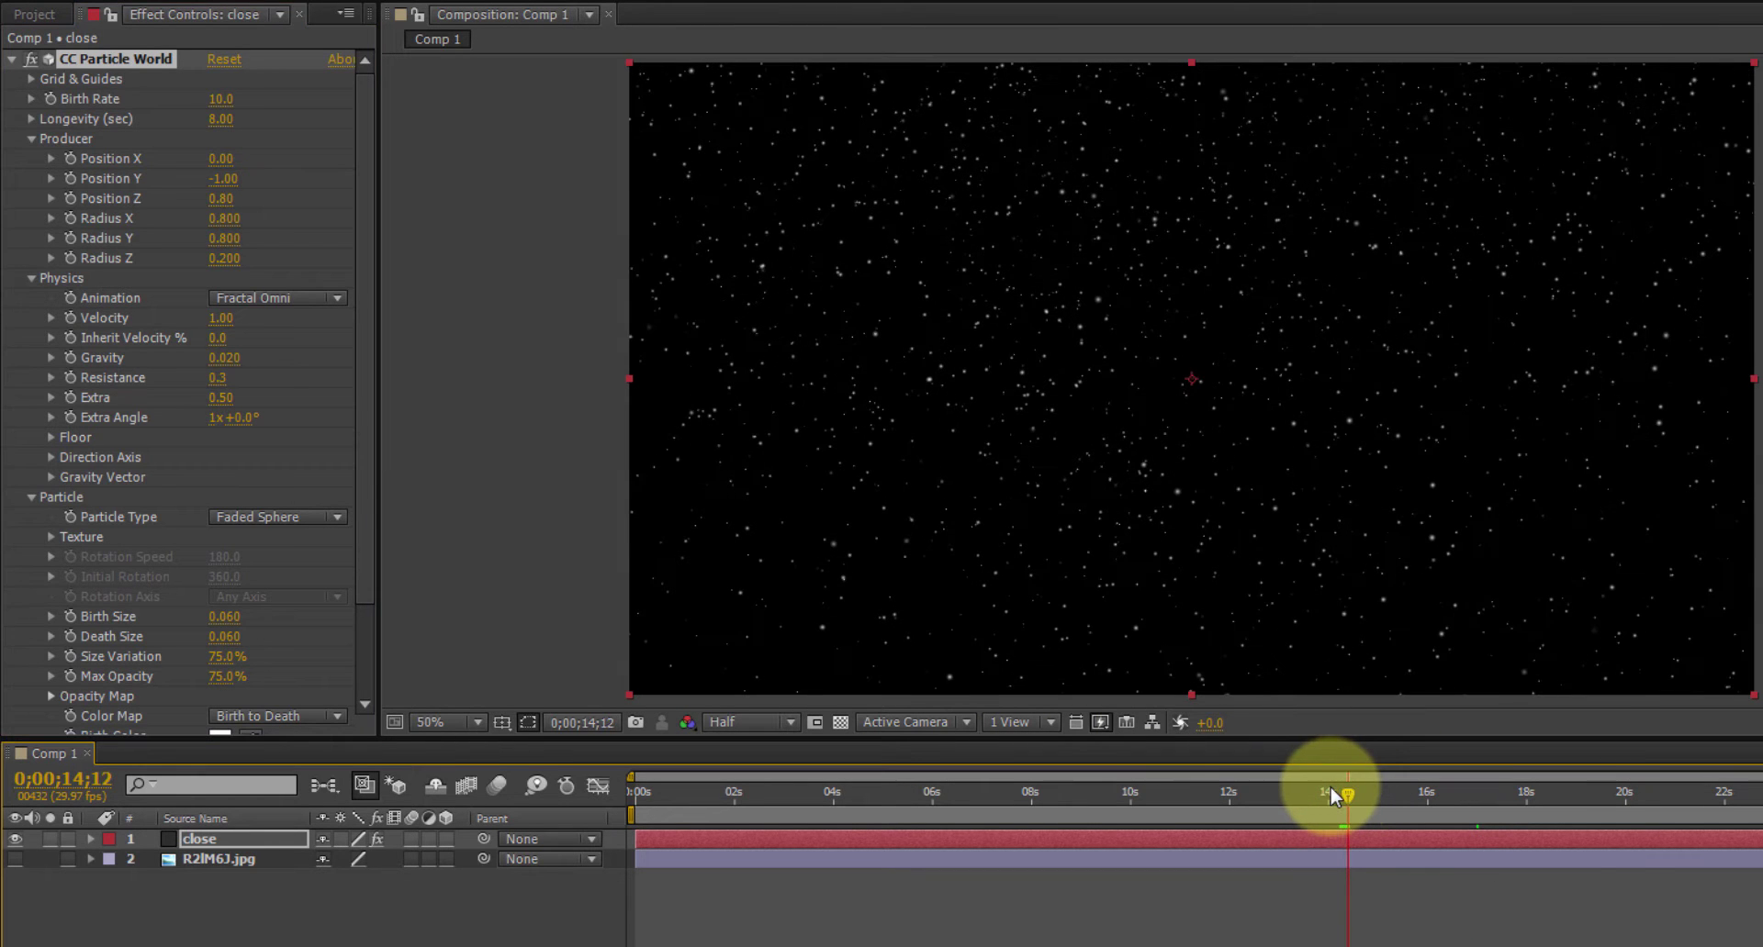
{"action": "key", "text": "space"}
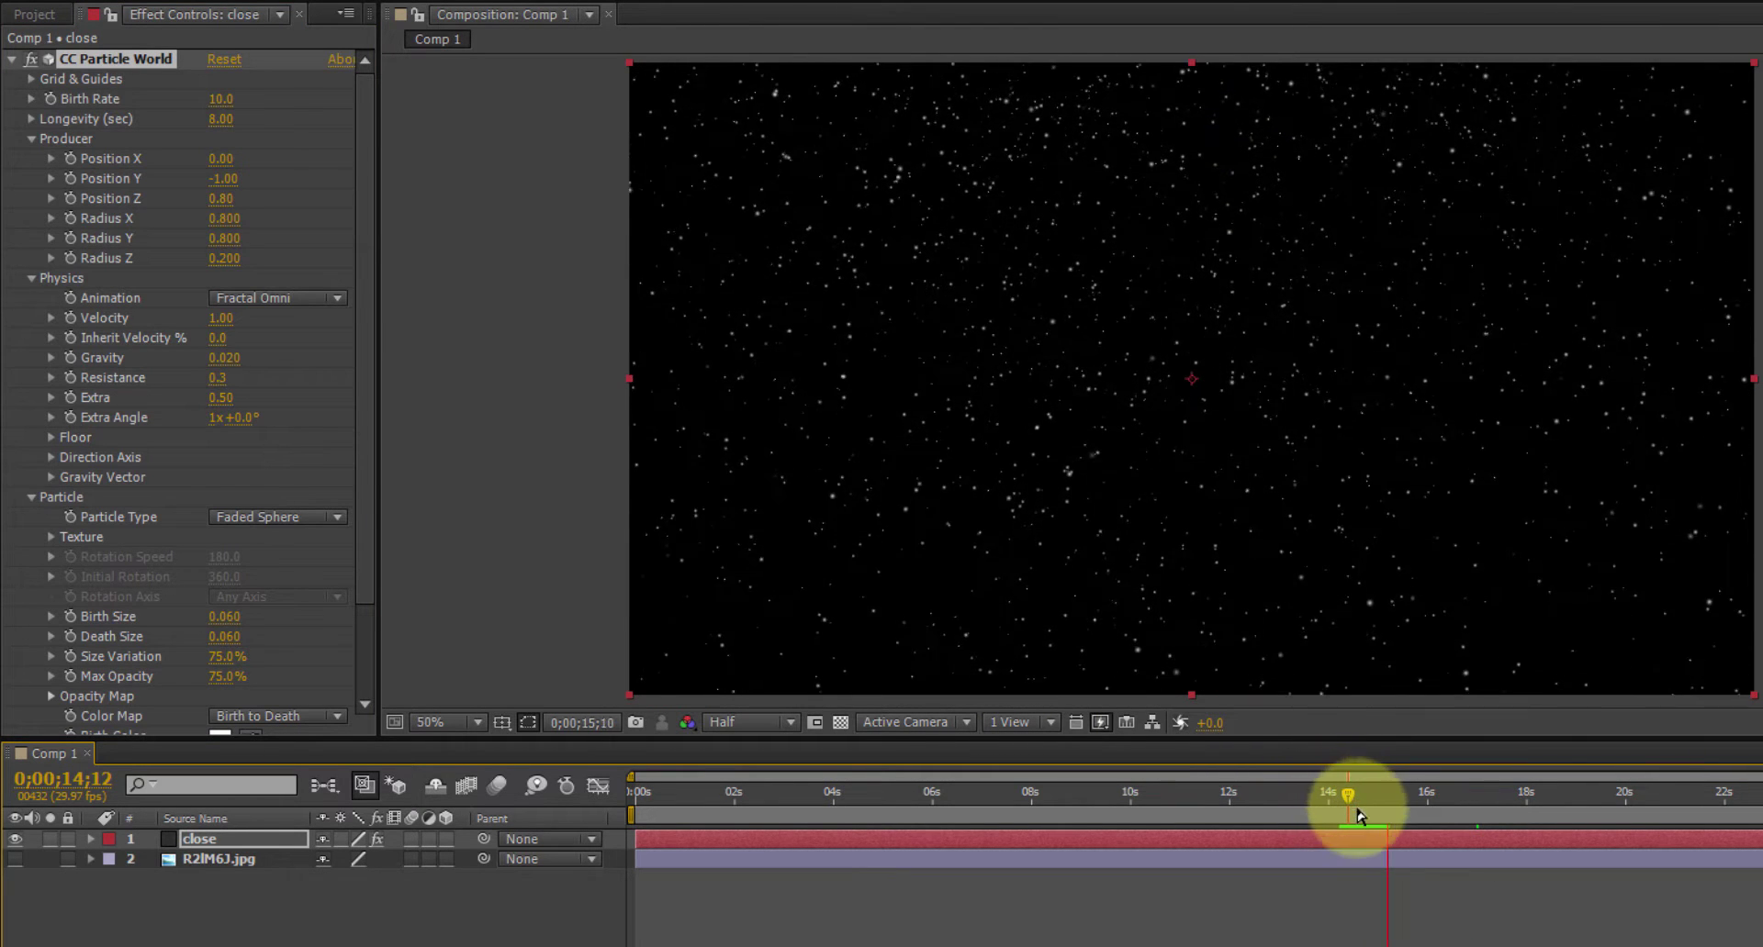
Show the R2IM6J.jpg cabin image and set the snow's Resistance to 0.2
{"action": "left_click", "coordinate": [14, 859]}
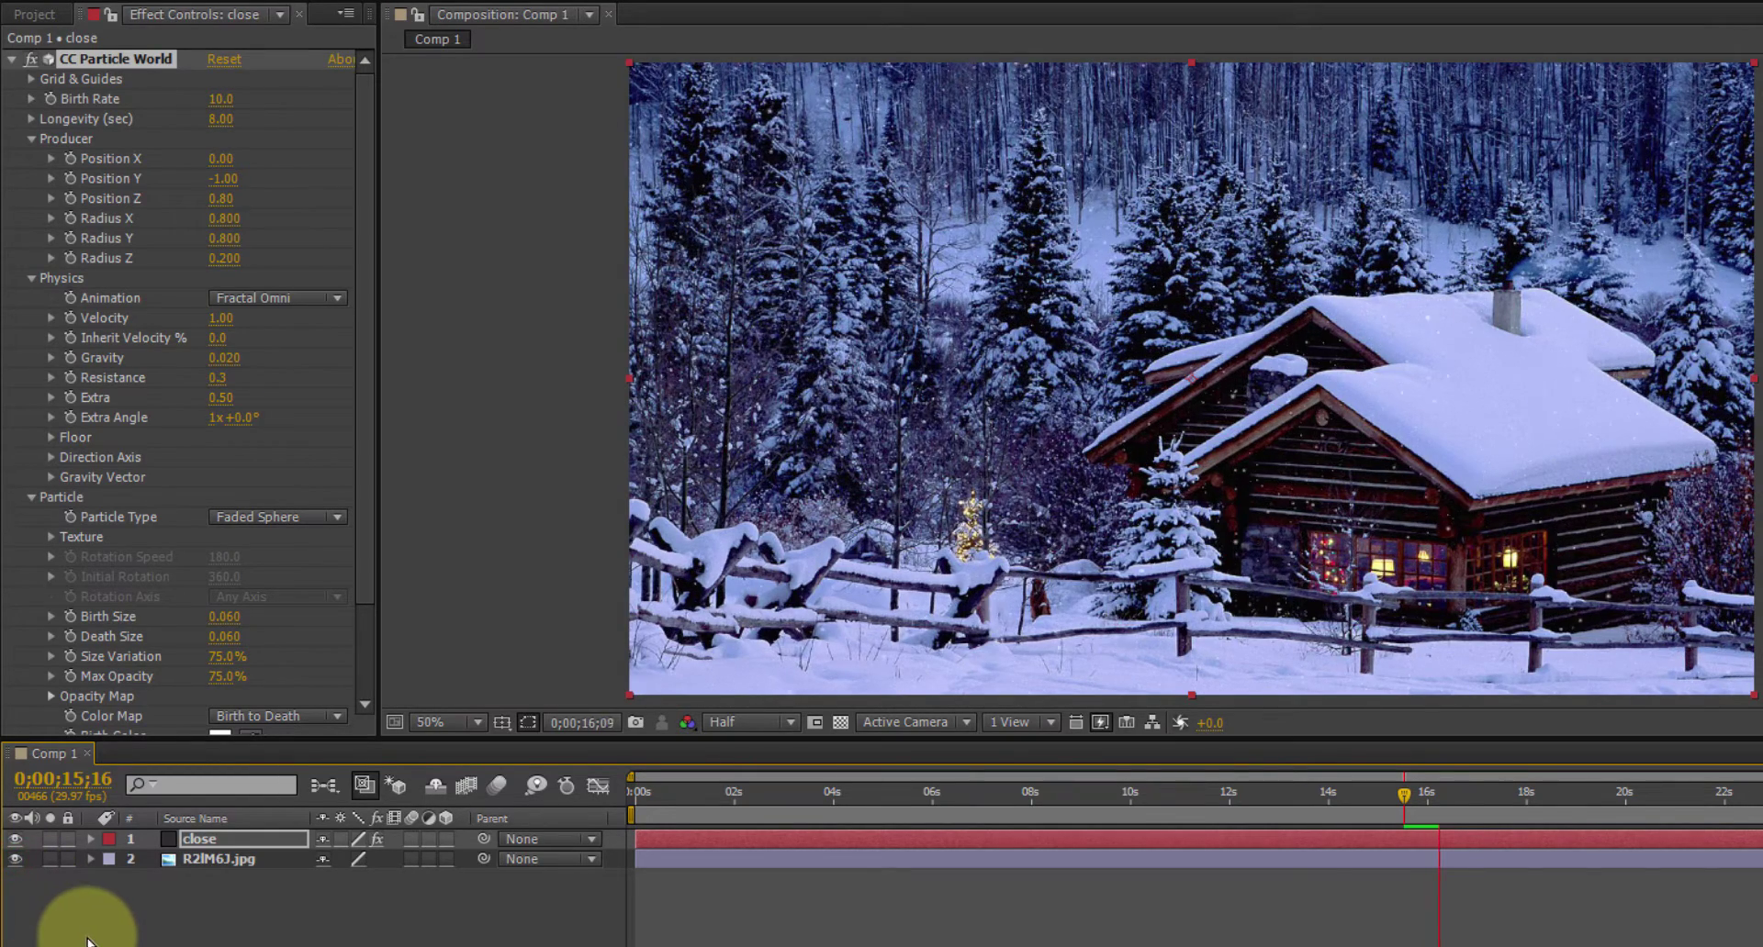
{"action": "left_click", "coordinate": [216, 378]}
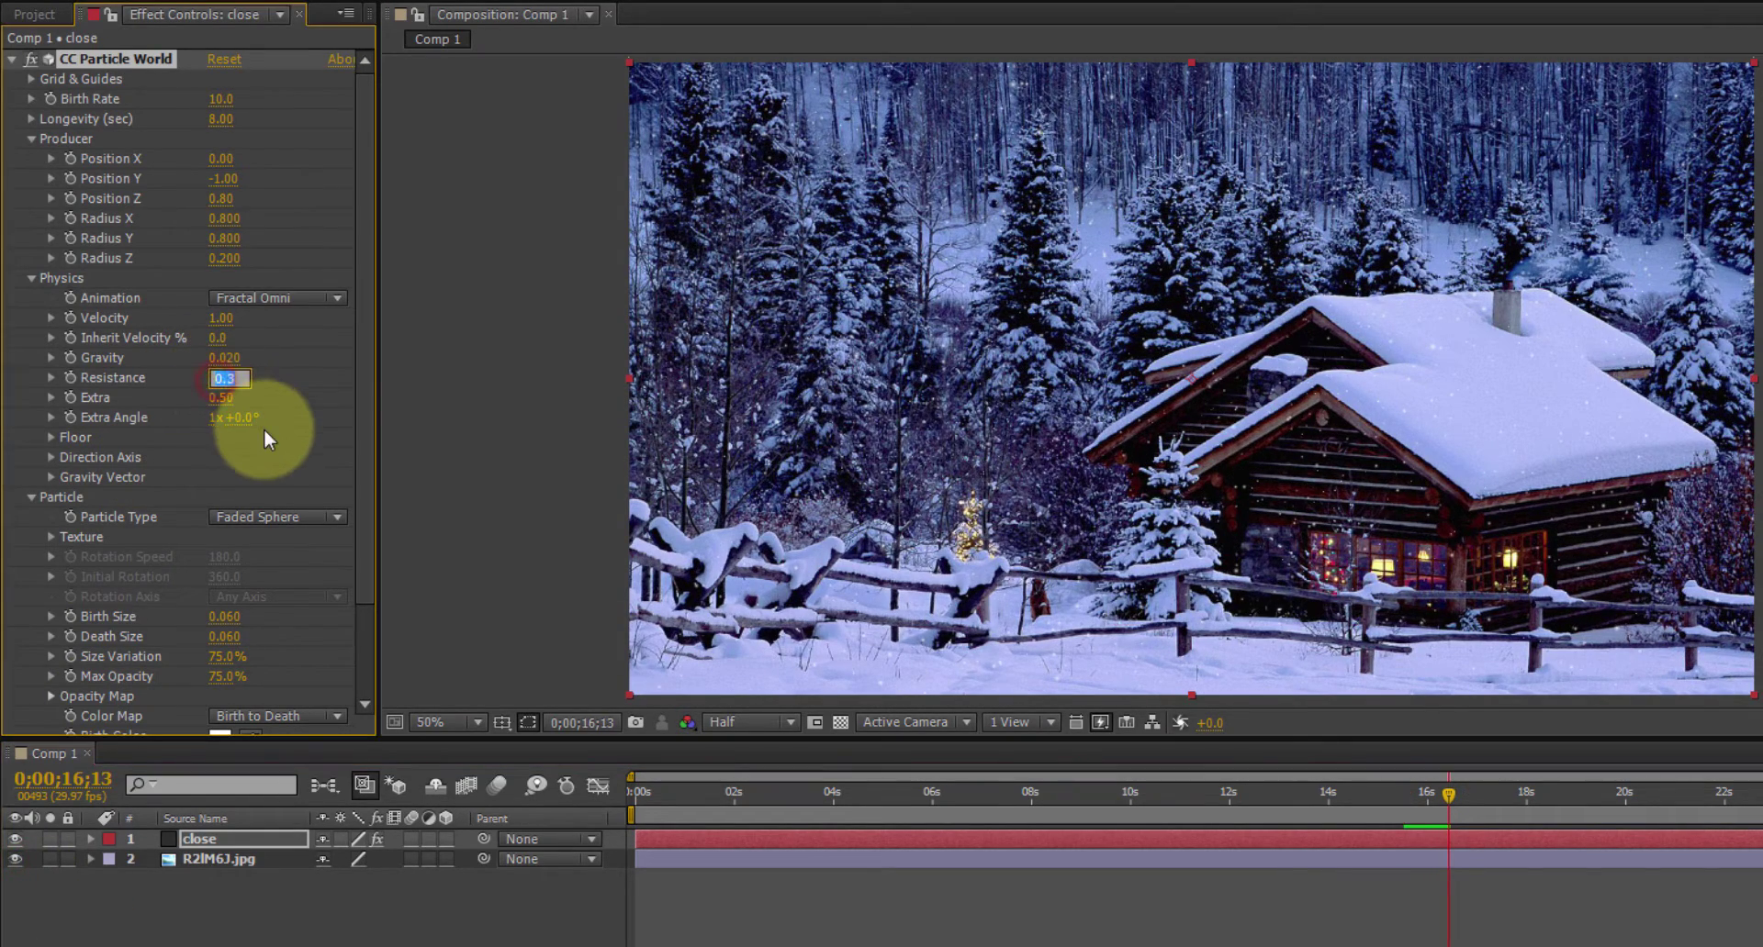
{"action": "type", "text": ".2"}
{"action": "key", "text": "Return"}
Preview the snow falling over the cabin, restarting playback from 16;15
{"action": "key", "text": "space"}
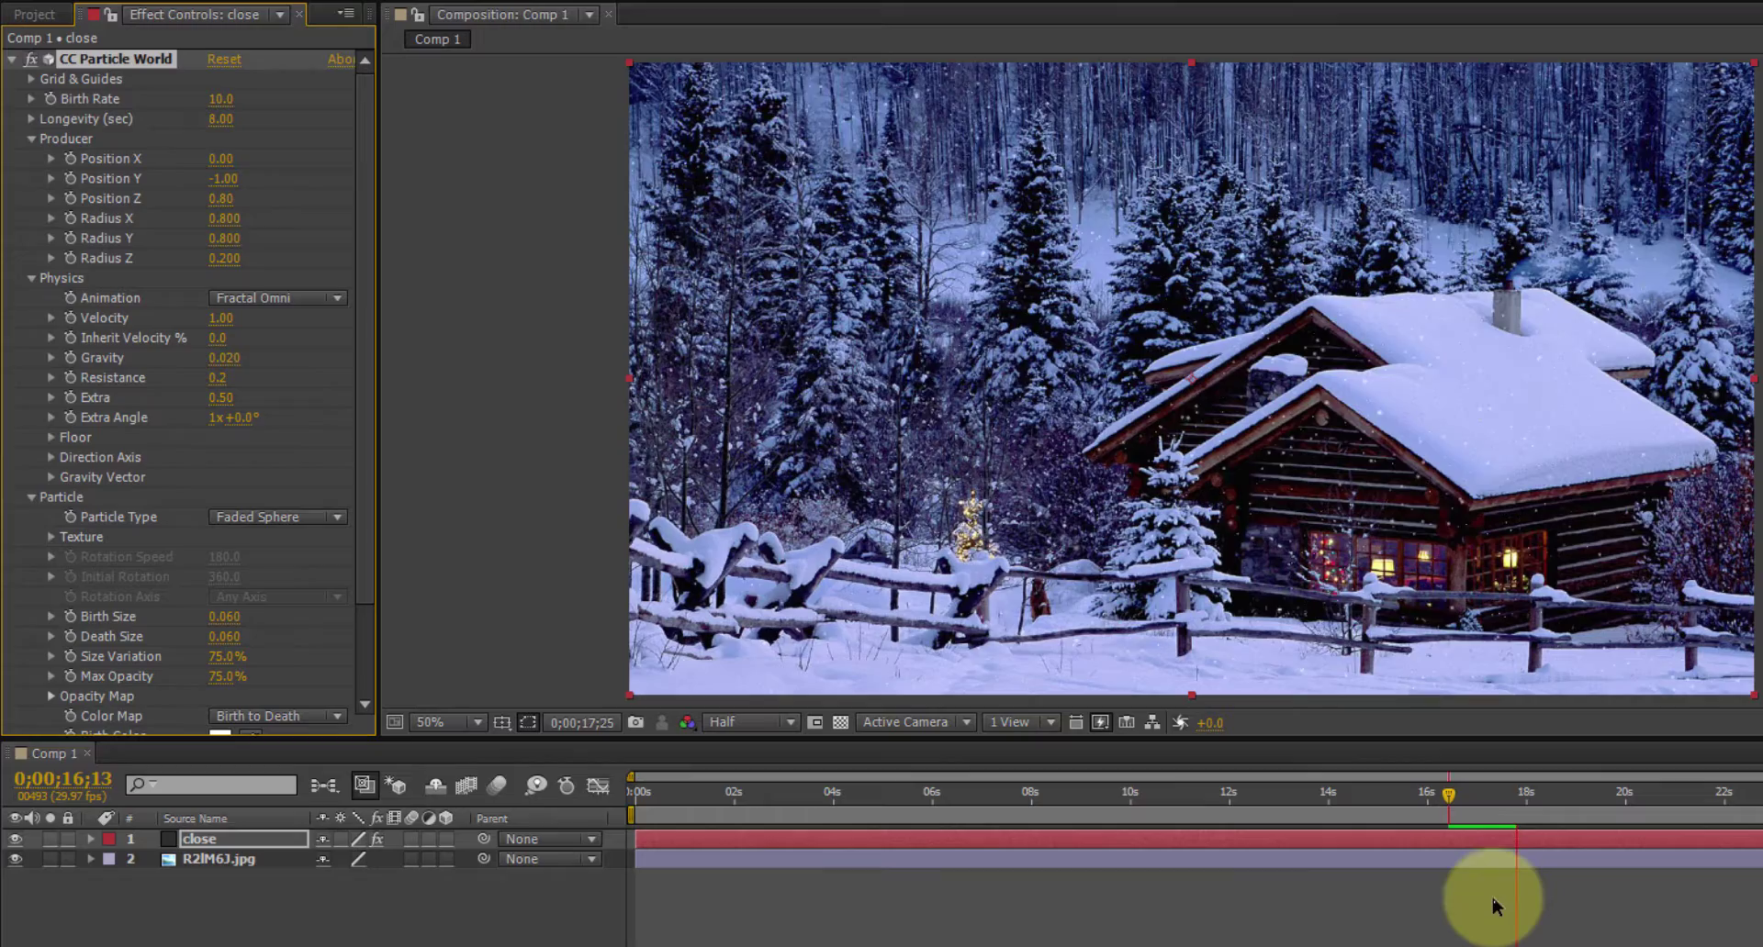
{"action": "left_click", "coordinate": [1450, 797]}
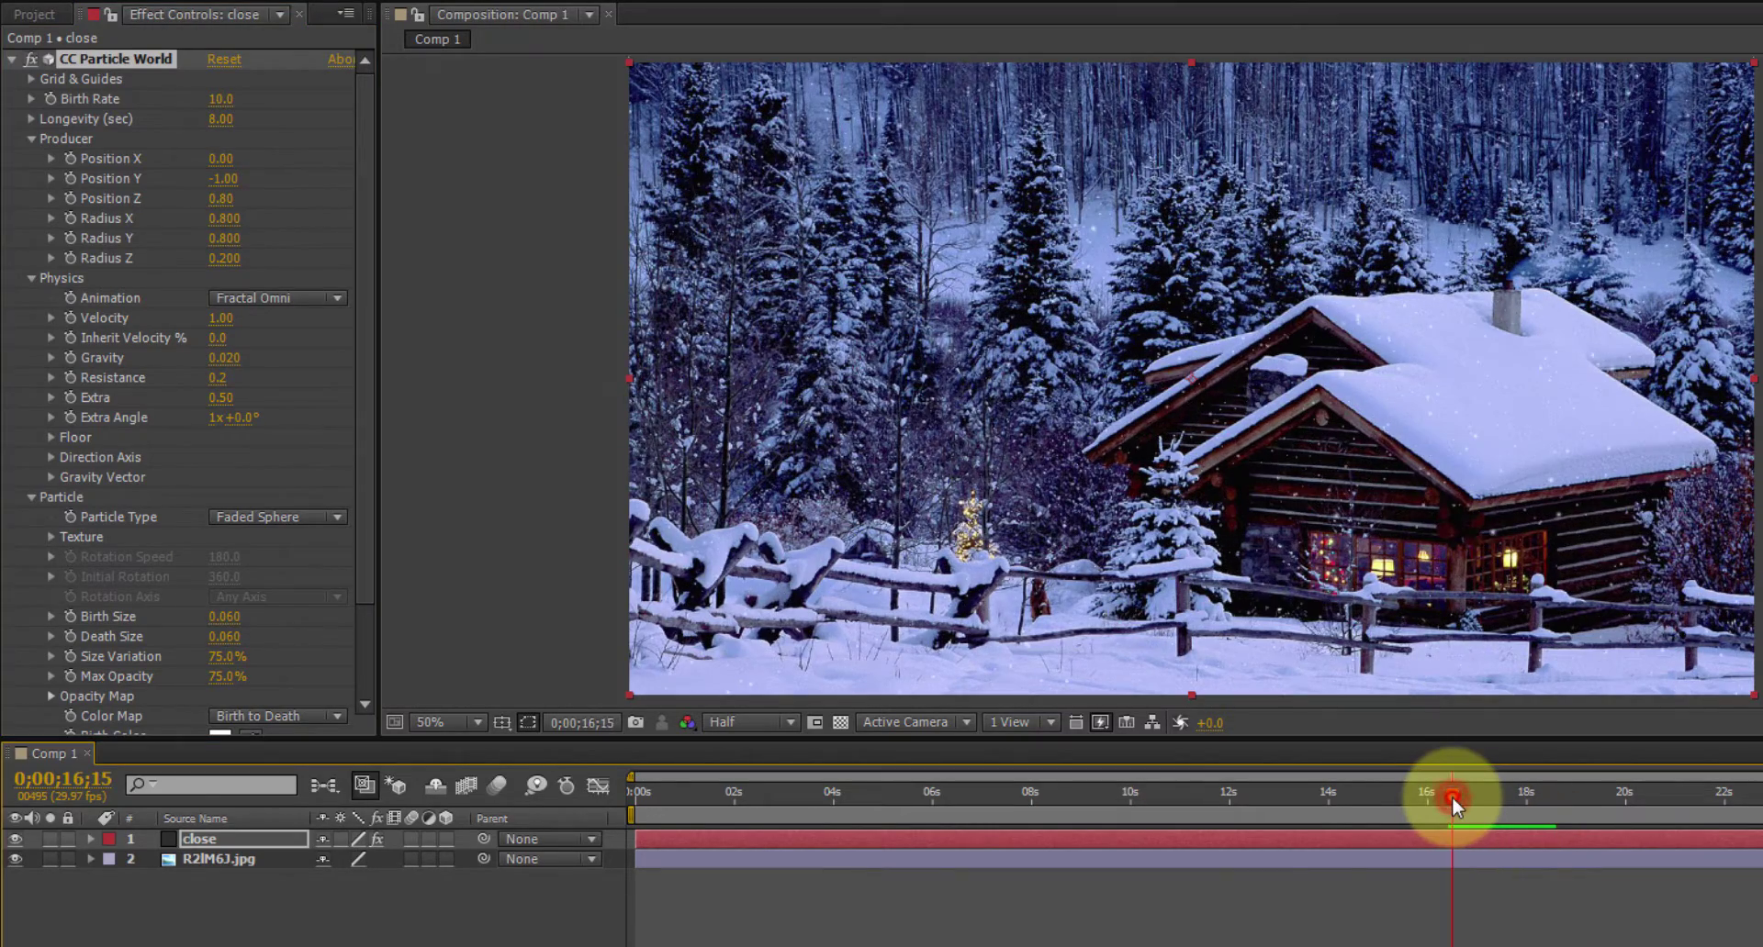
{"action": "key", "text": "space"}
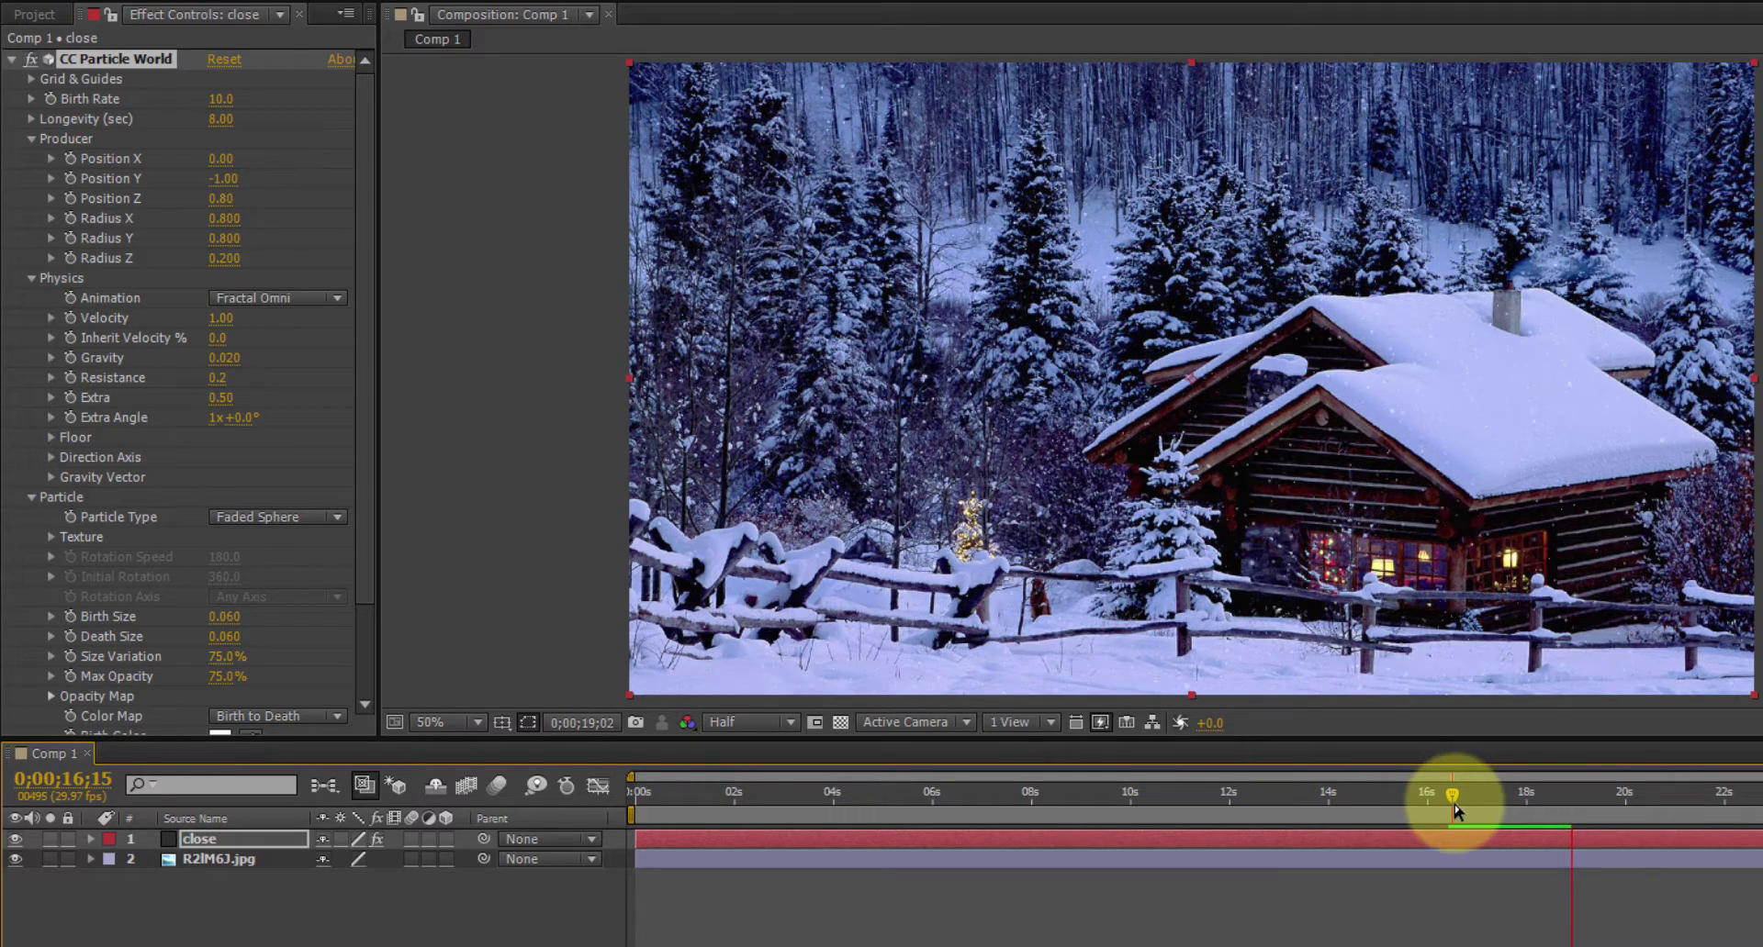
{"action": "key", "text": "space"}
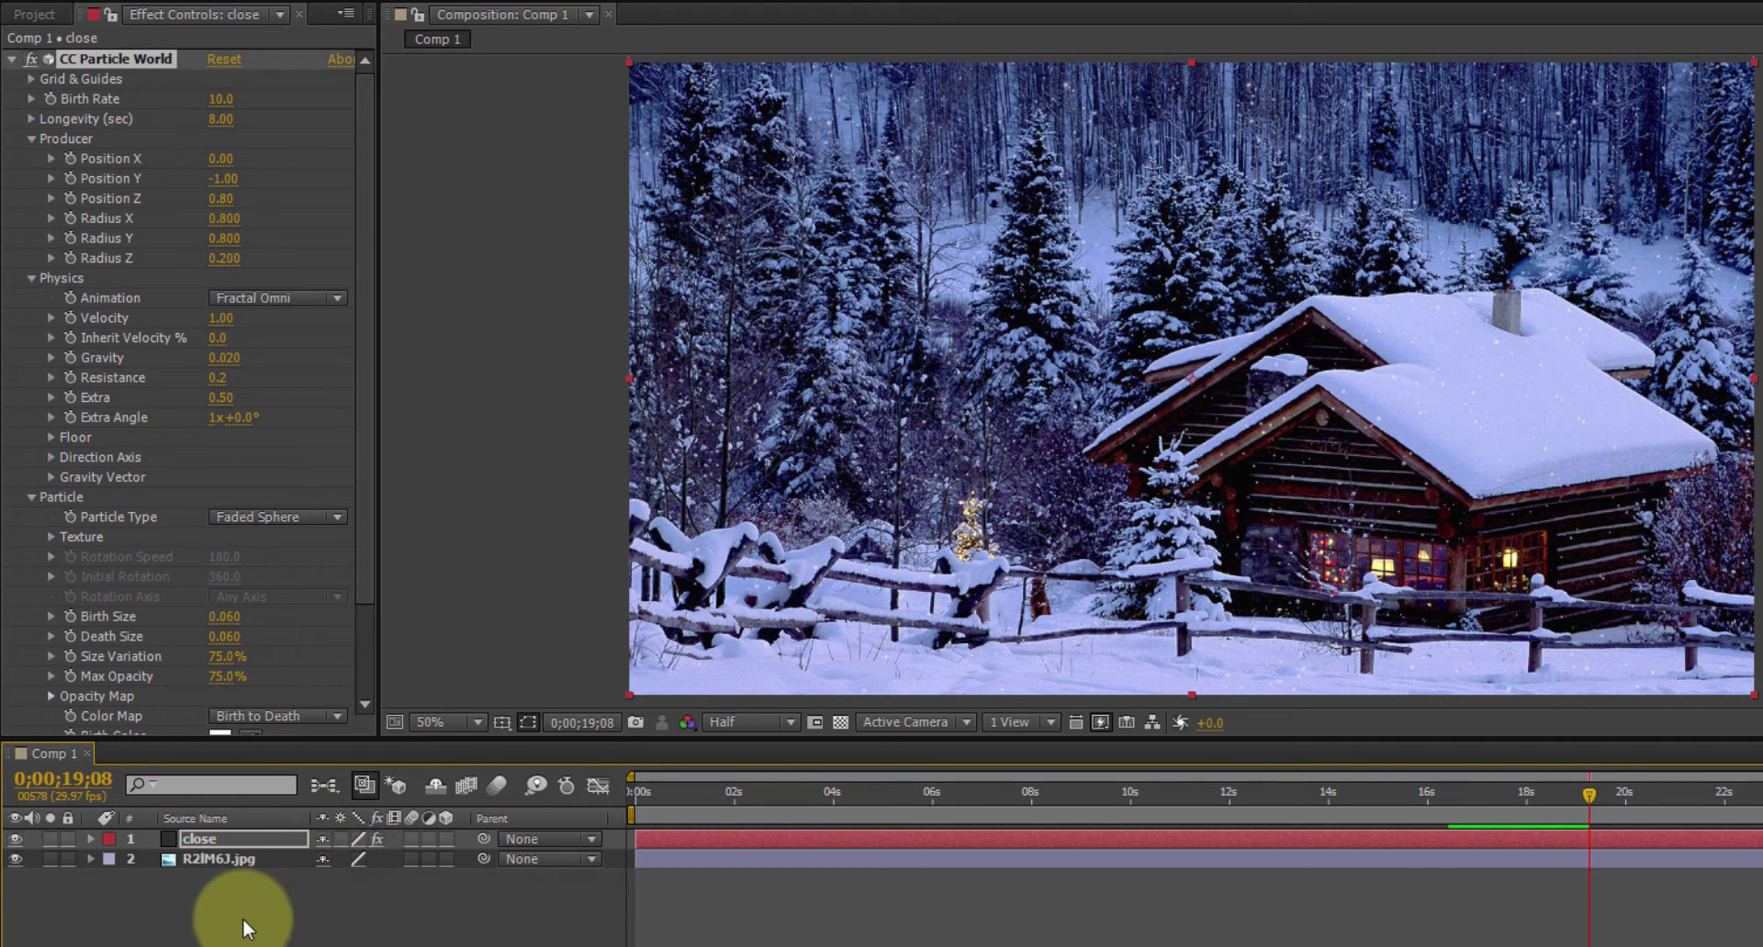
Create a new 1920×1080 solid layer named 'far L' at the top of Comp 1
{"action": "right_click", "coordinate": [241, 944]}
{"action": "mouse_move", "coordinate": [406, 712]}
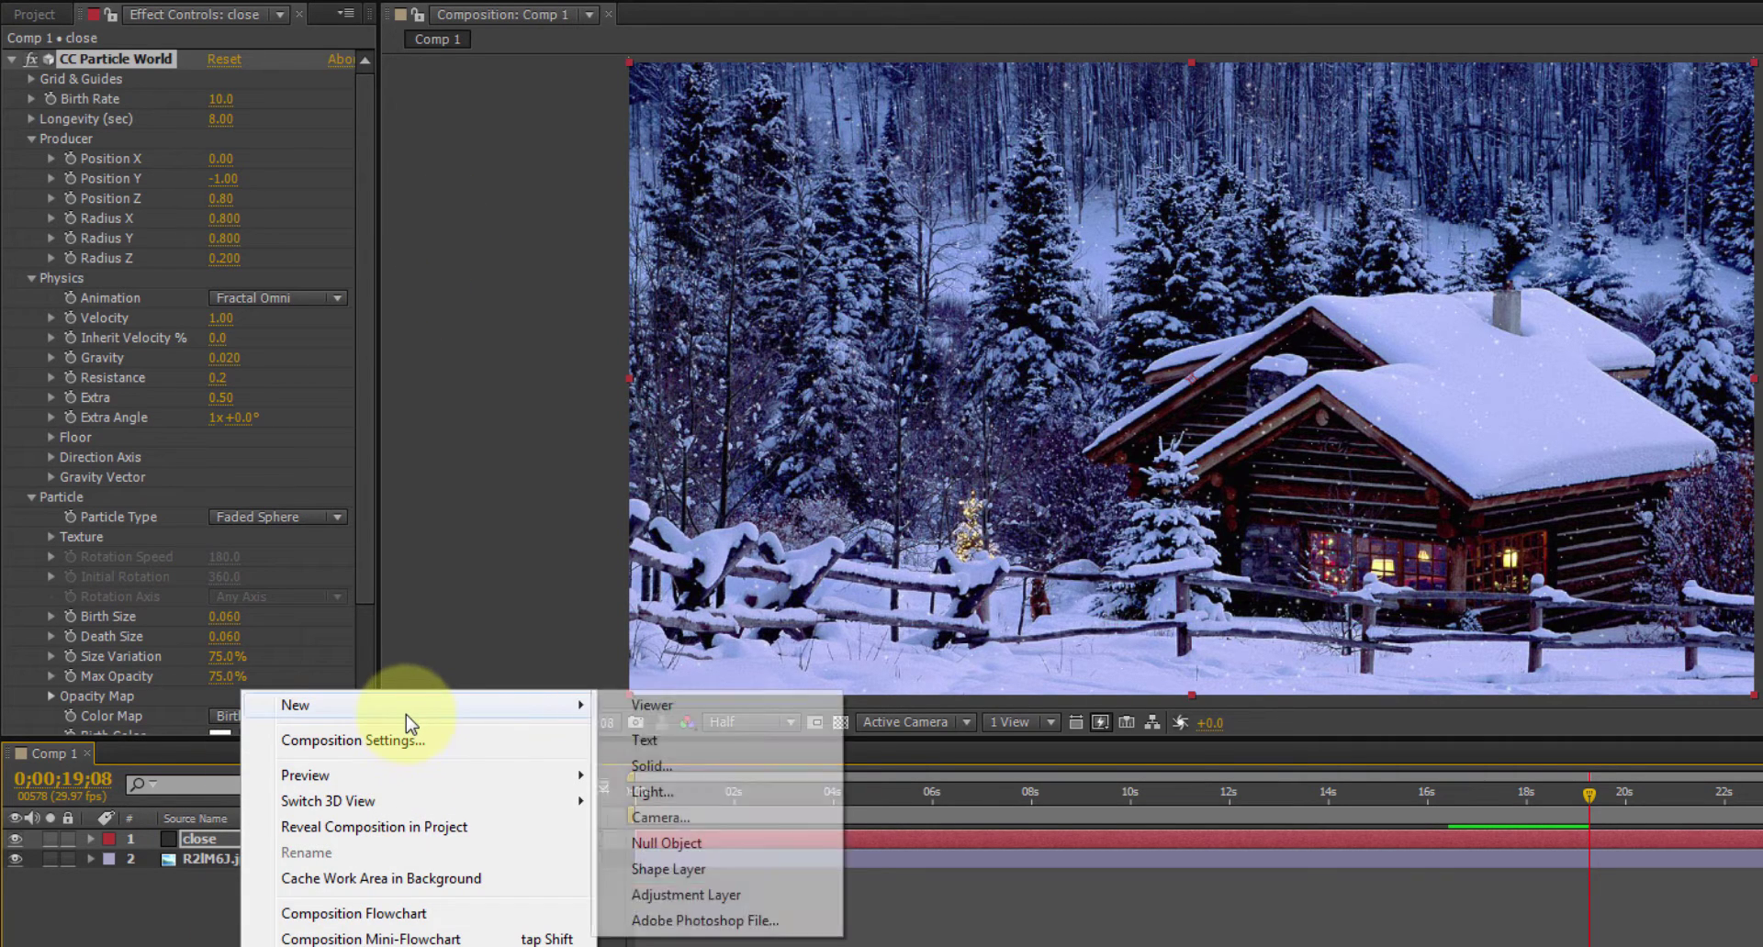
{"action": "left_click", "coordinate": [654, 766]}
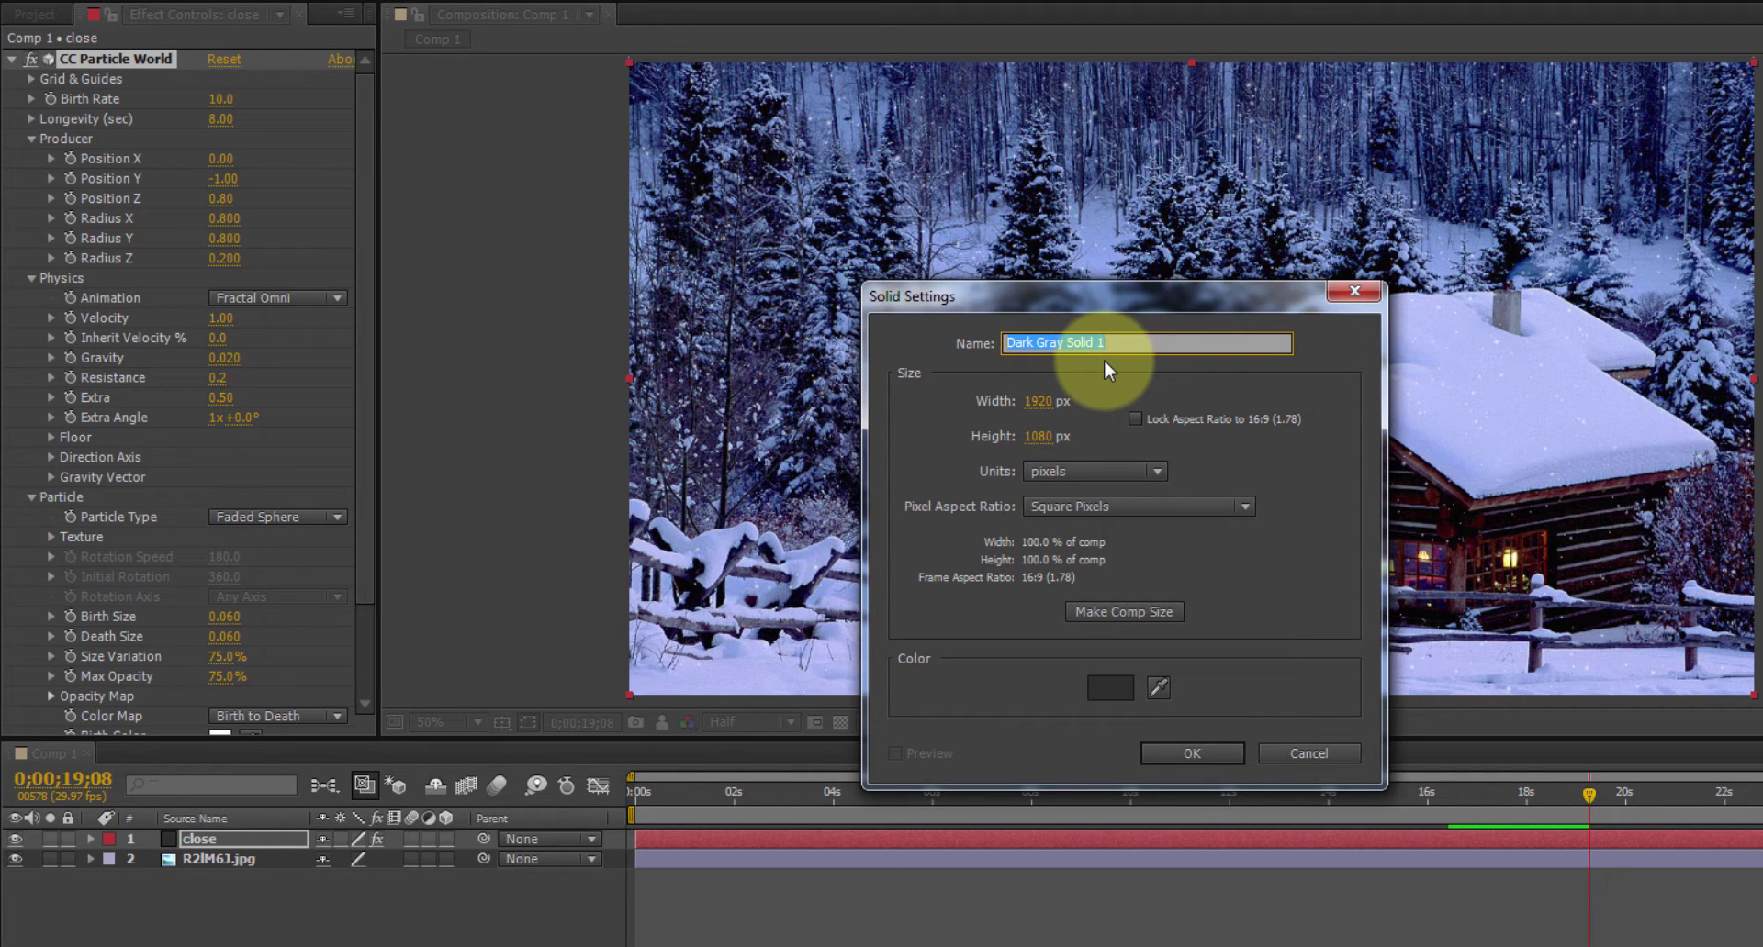
{"action": "type", "text": "far Le"}
{"action": "left_click", "coordinate": [1208, 753]}
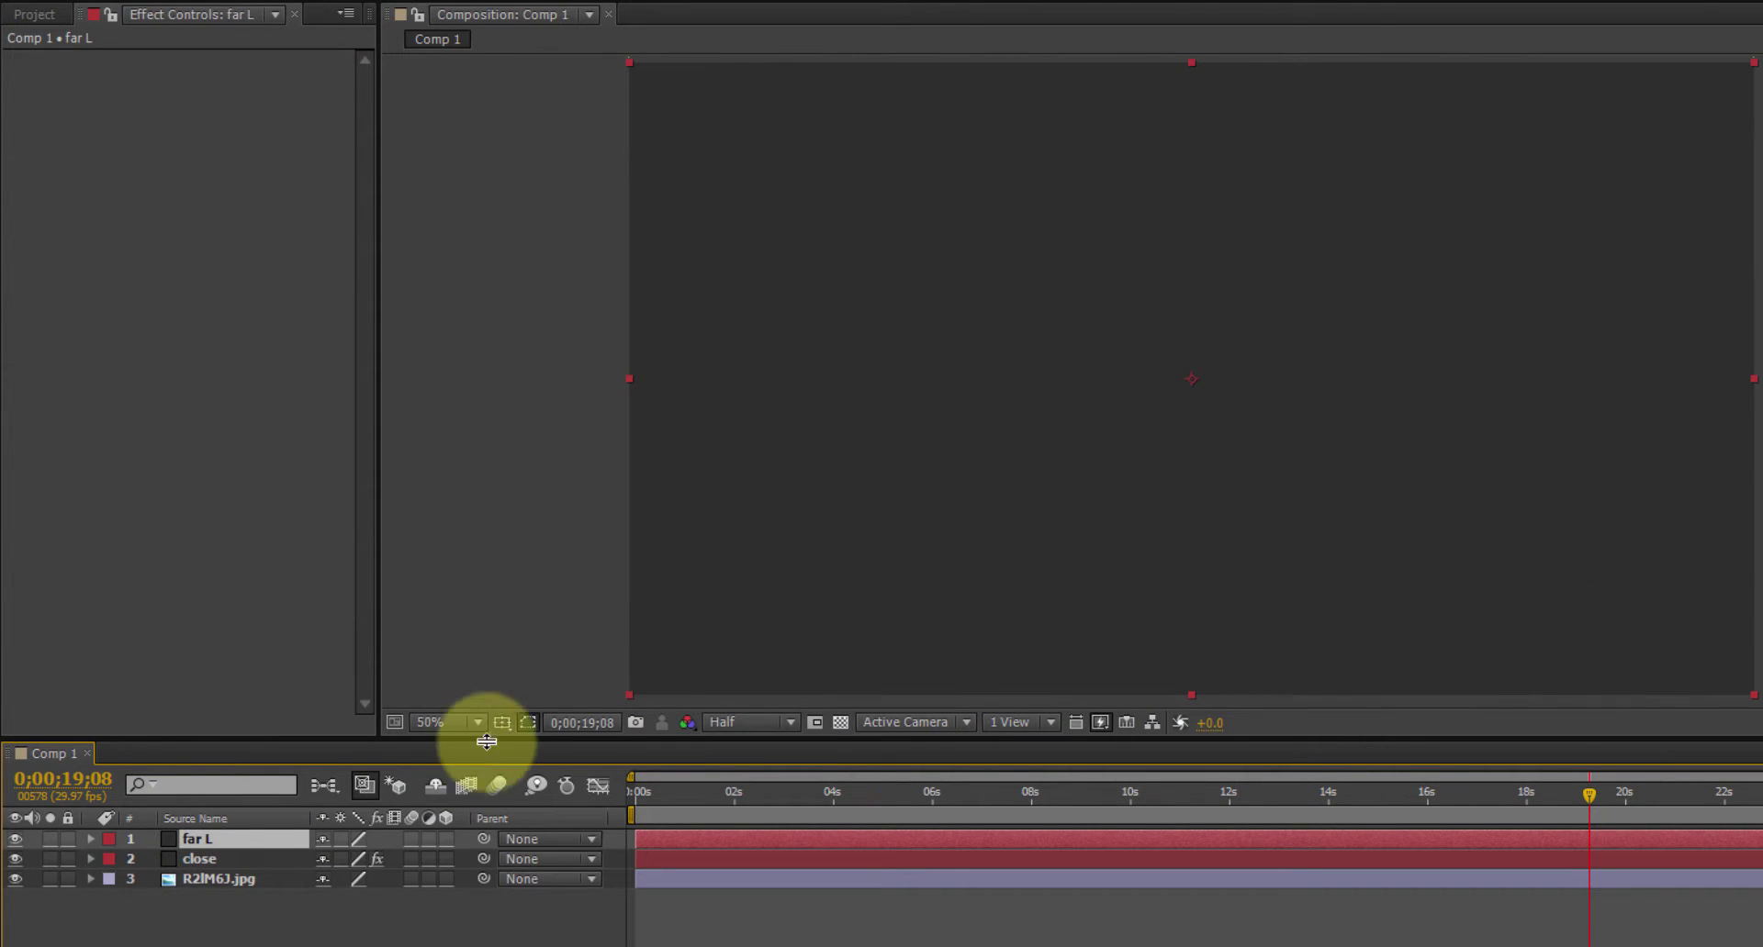
Copy the close layer's CC Particle World effect and paste it onto far L
{"action": "left_click", "coordinate": [200, 859]}
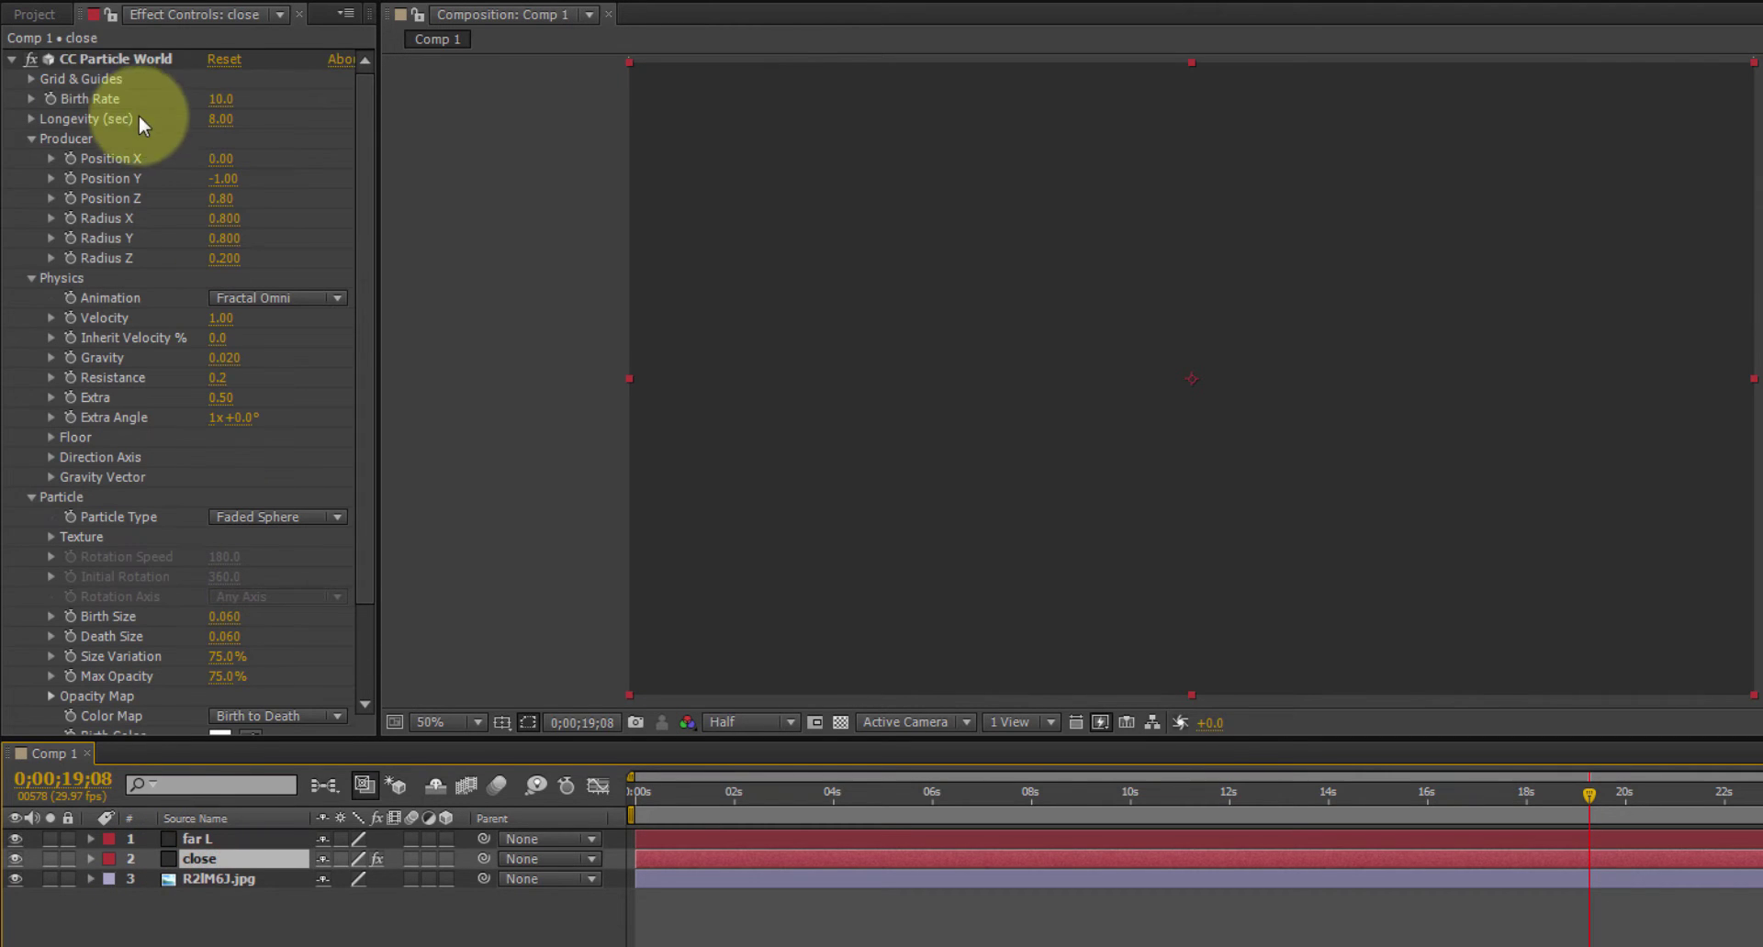
{"action": "left_click", "coordinate": [117, 59]}
{"action": "key", "text": "ctrl+c"}
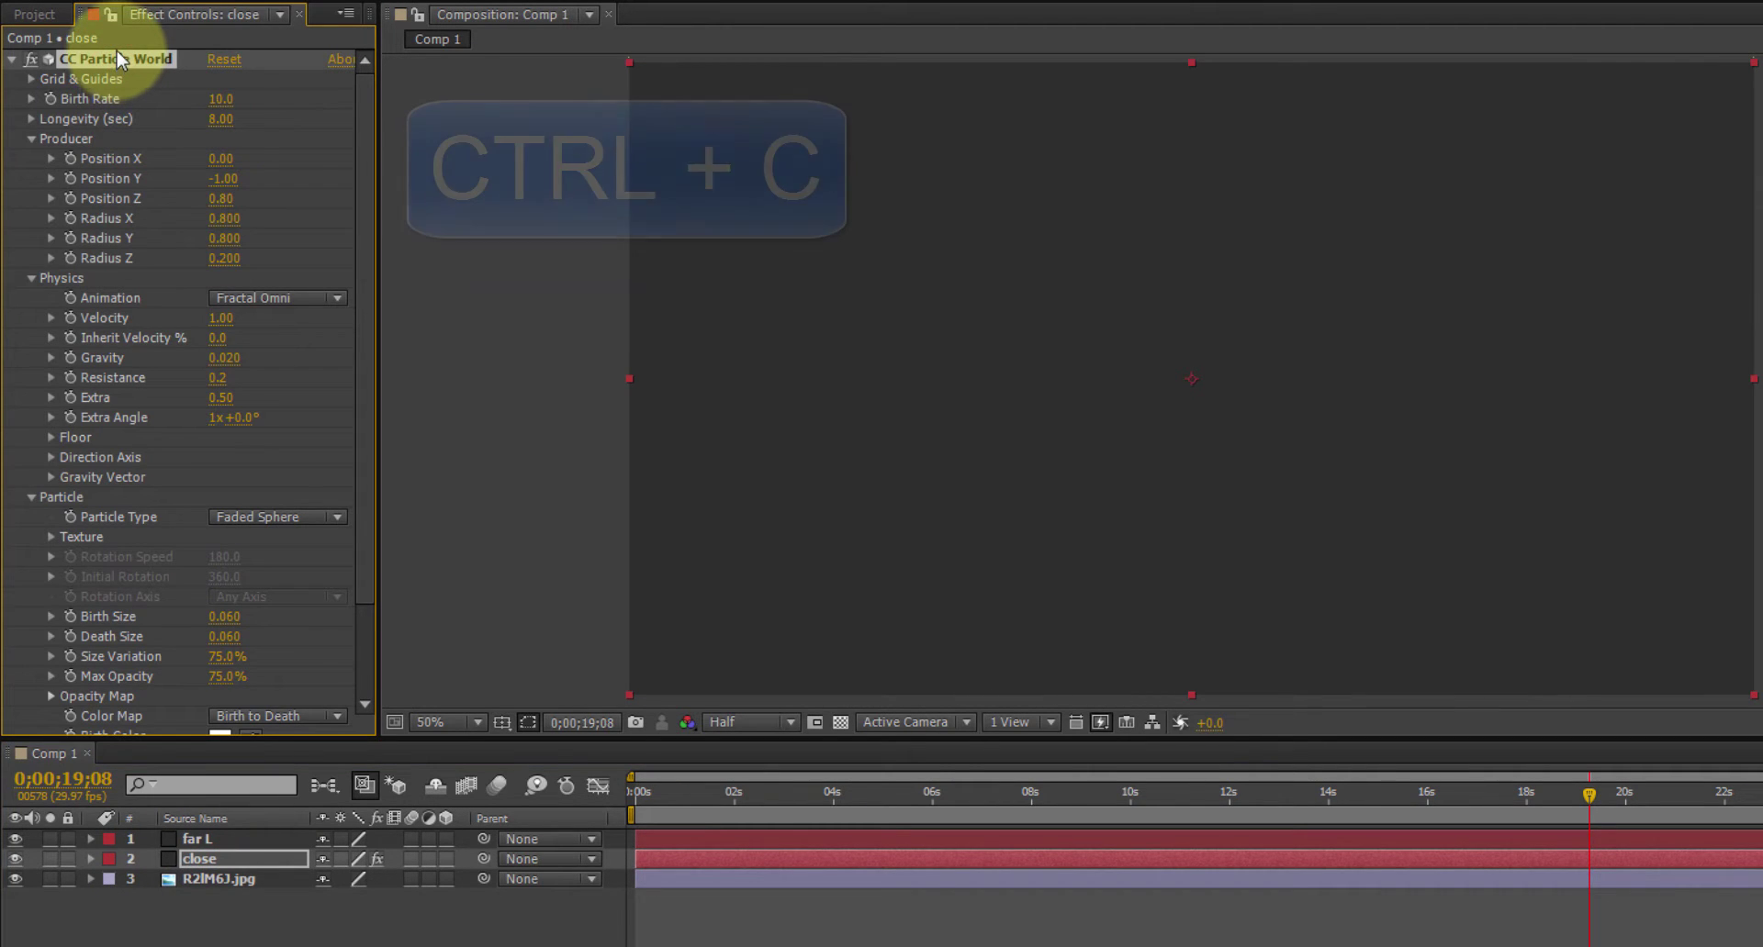
{"action": "left_click", "coordinate": [196, 839]}
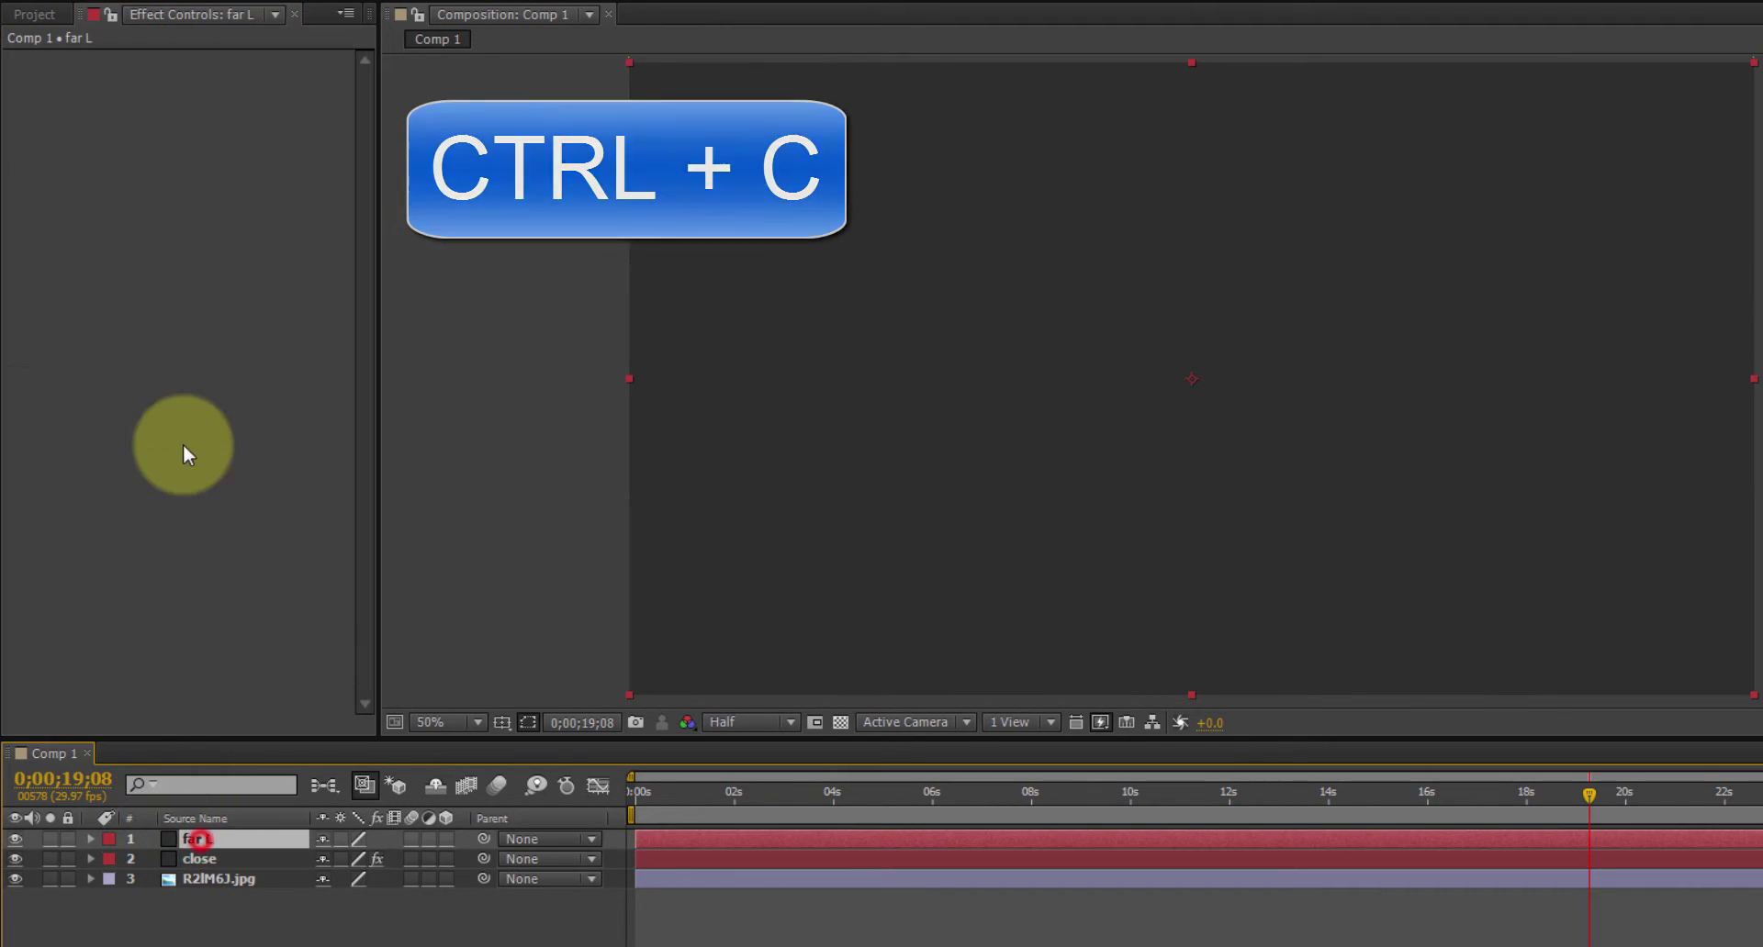
{"action": "left_click", "coordinate": [139, 251]}
{"action": "key", "text": "ctrl+v"}
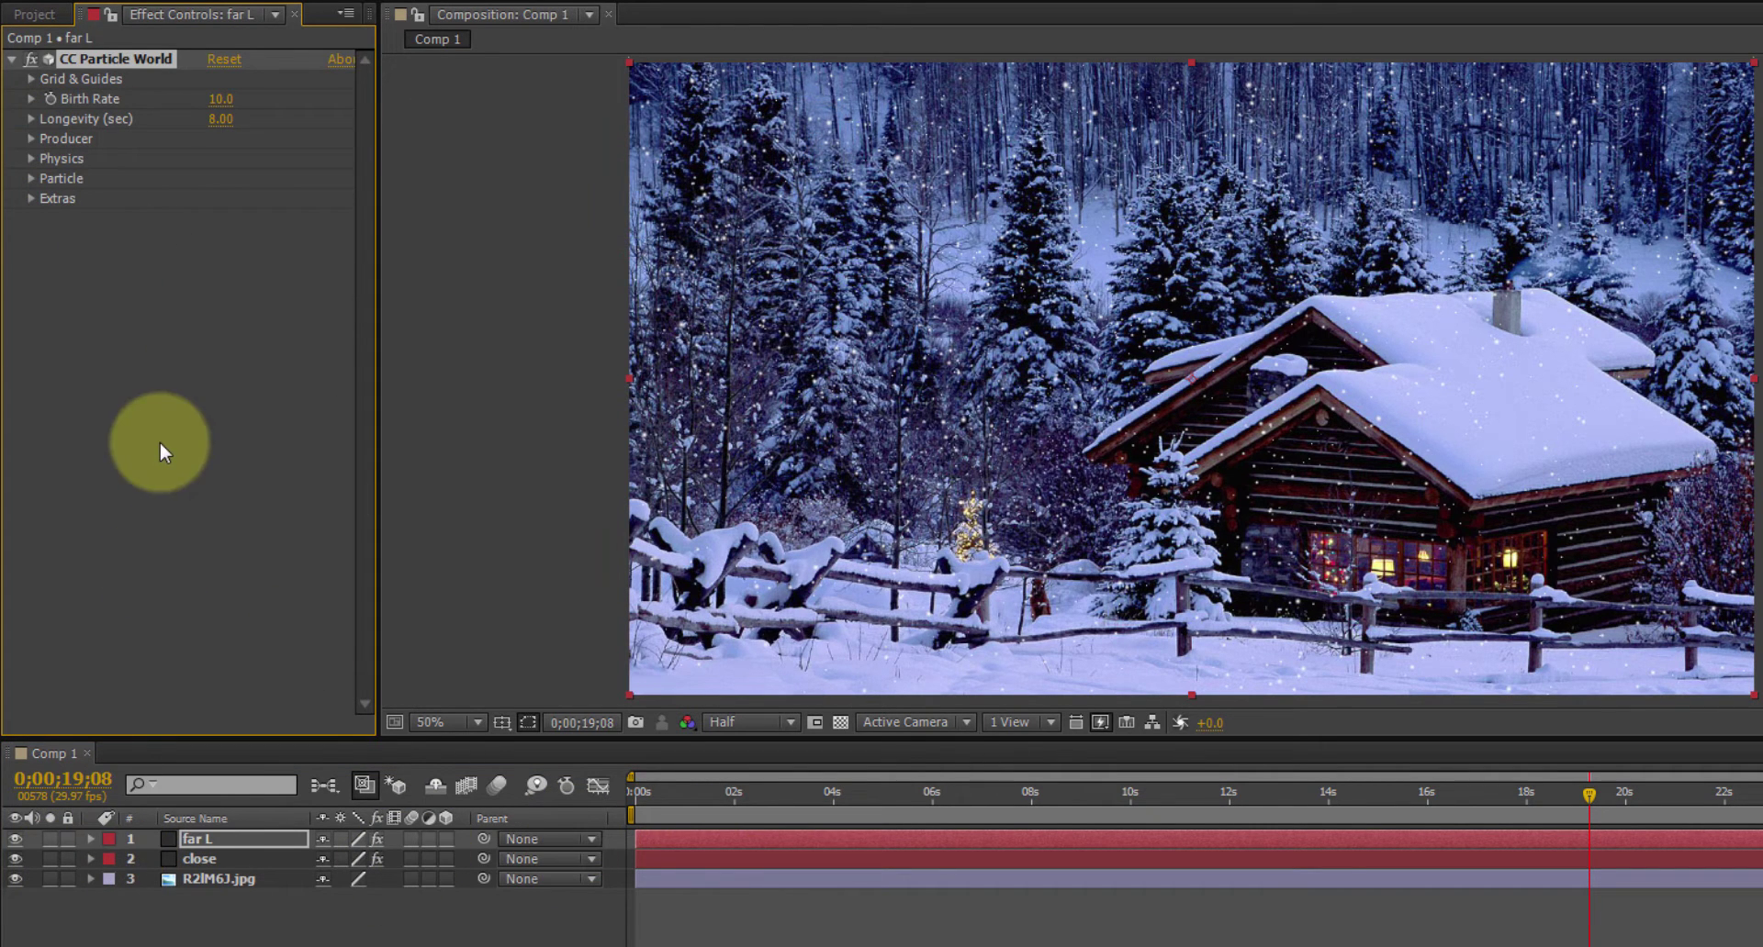
Set far L's CC Particle World Producer Position X to -0.30
{"action": "left_click", "coordinate": [31, 138]}
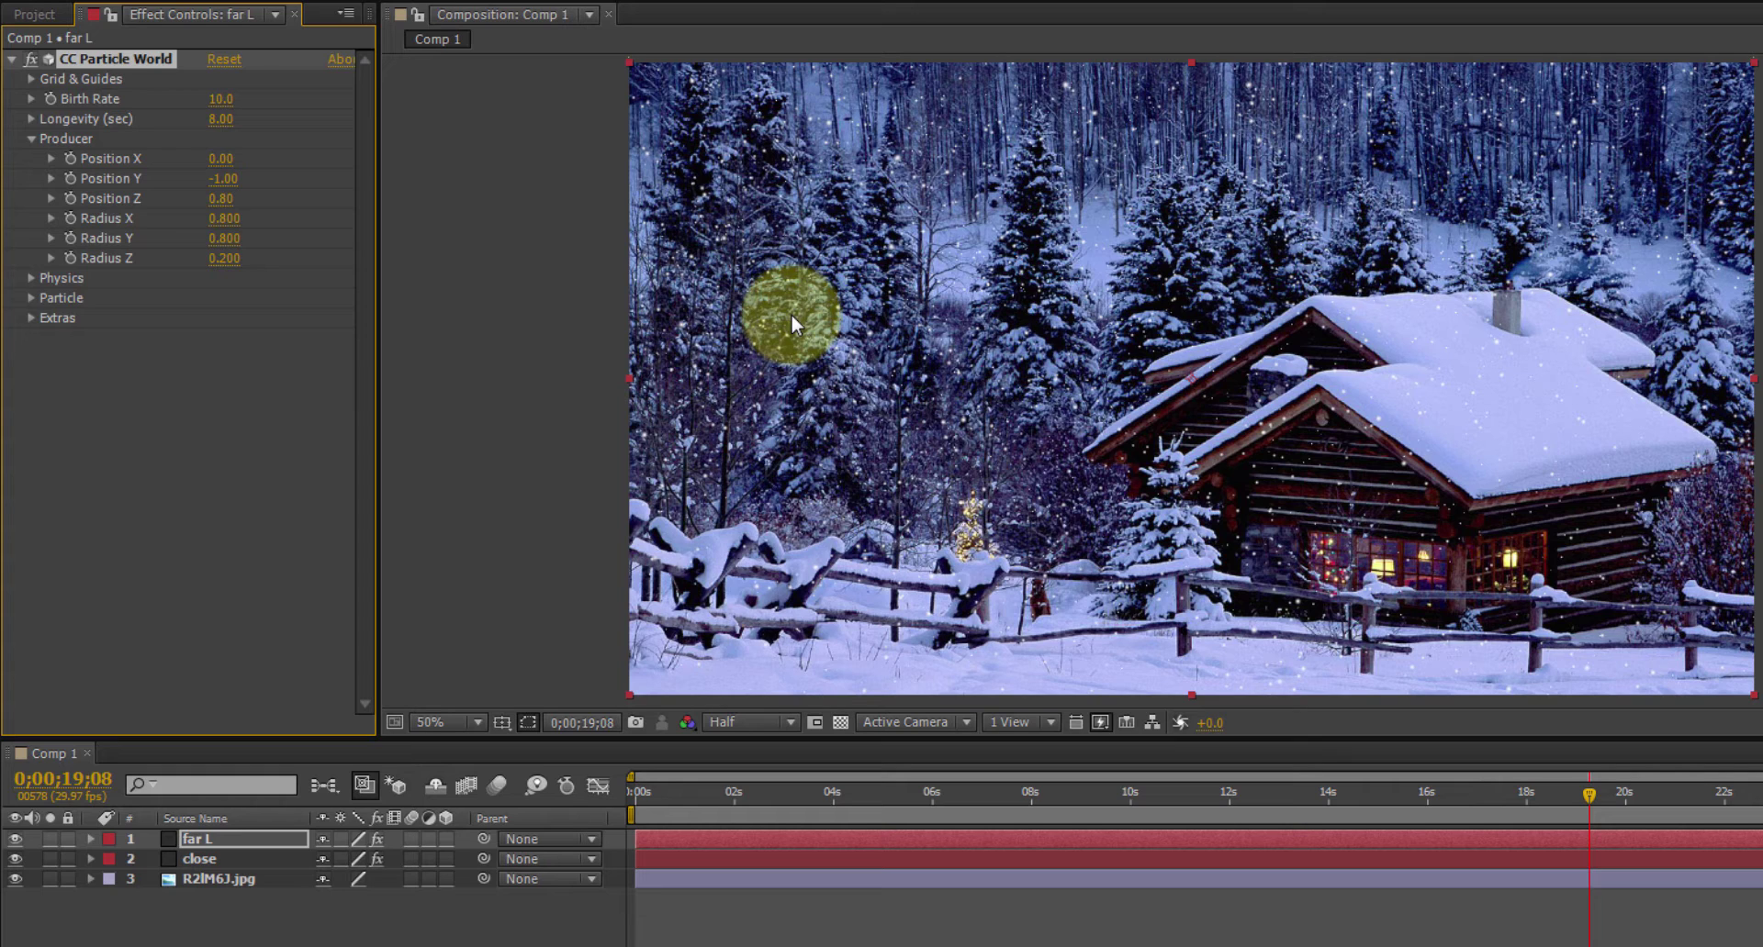
{"action": "mouse_move", "coordinate": [225, 168]}
{"action": "left_mouse_down"}
{"action": "mouse_move", "coordinate": [255, 164]}
{"action": "mouse_move", "coordinate": [207, 160]}
{"action": "left_mouse_up"}
{"action": "left_click", "coordinate": [219, 161]}
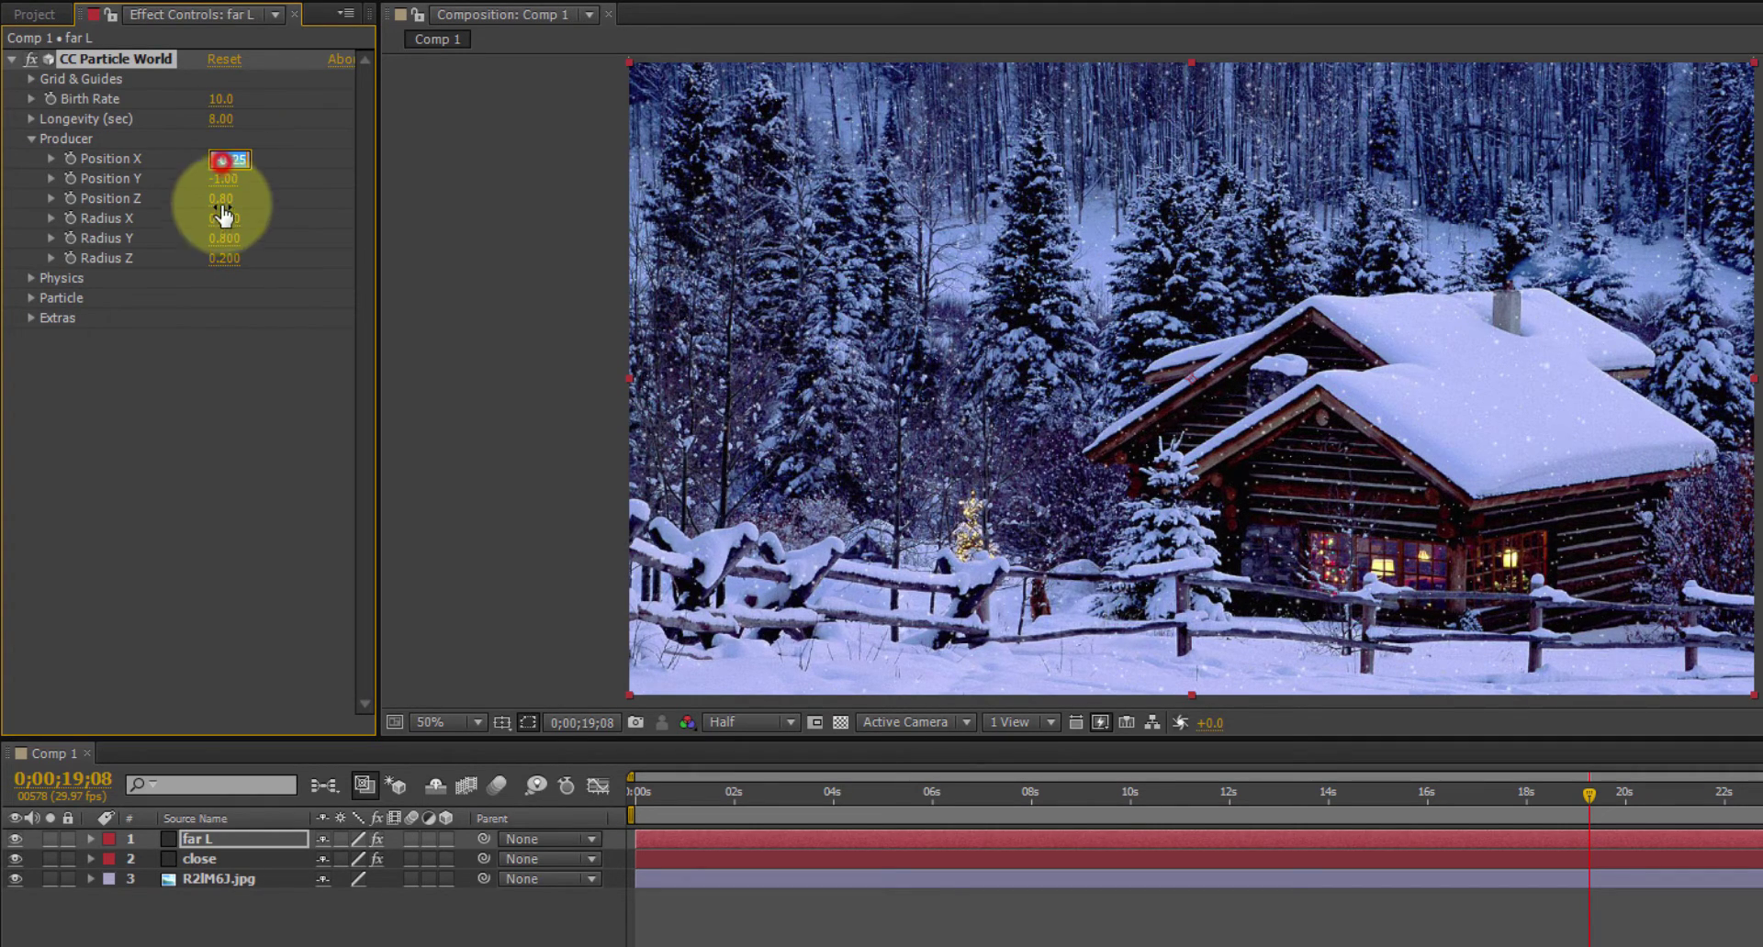
{"action": "type", "text": "-"}
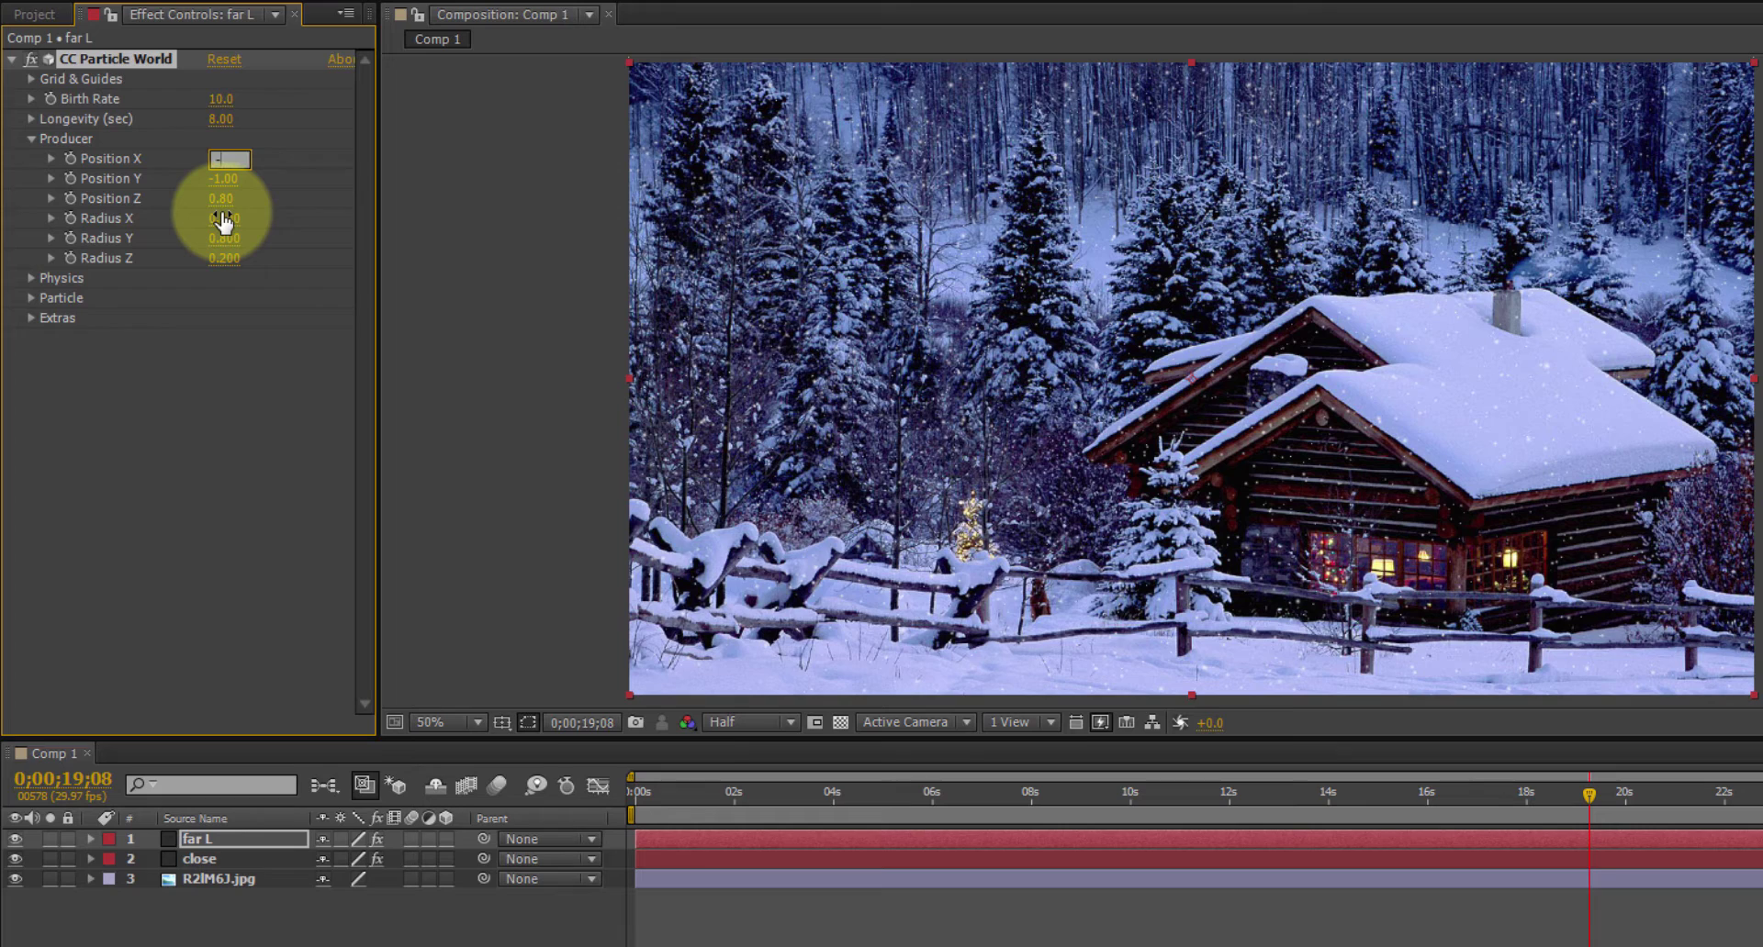
{"action": "type", "text": "3"}
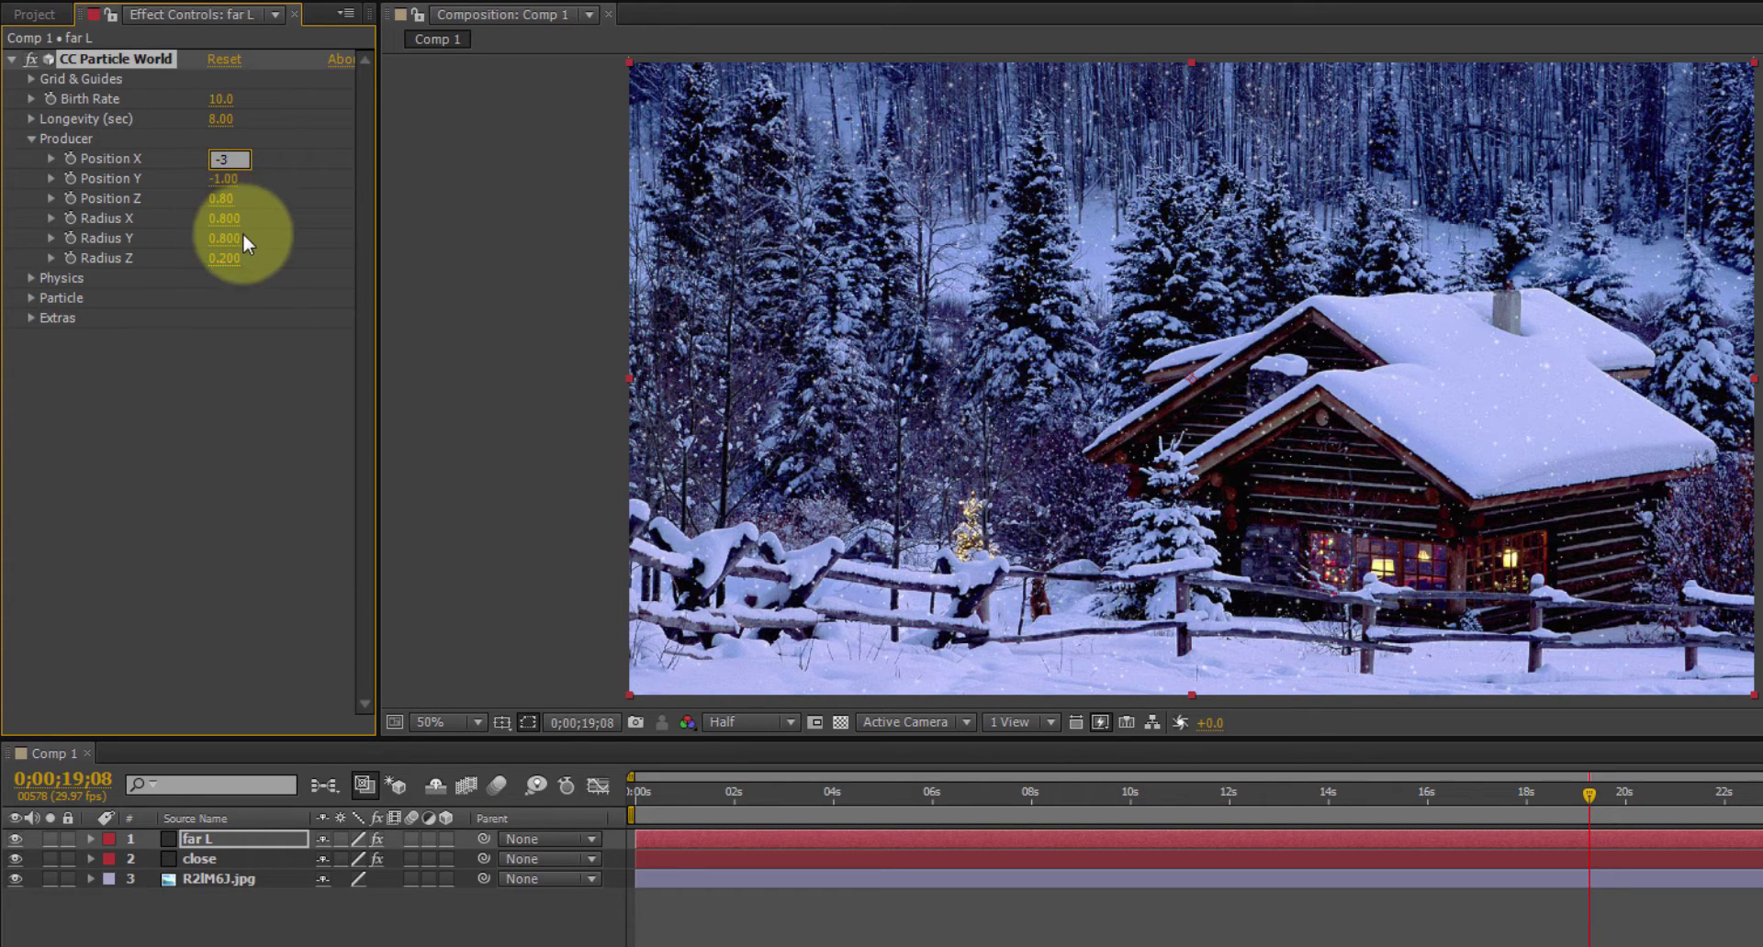
{"action": "type", "text": "-"}
{"action": "key", "text": "BackSpace"}
{"action": "key", "text": "BackSpace"}
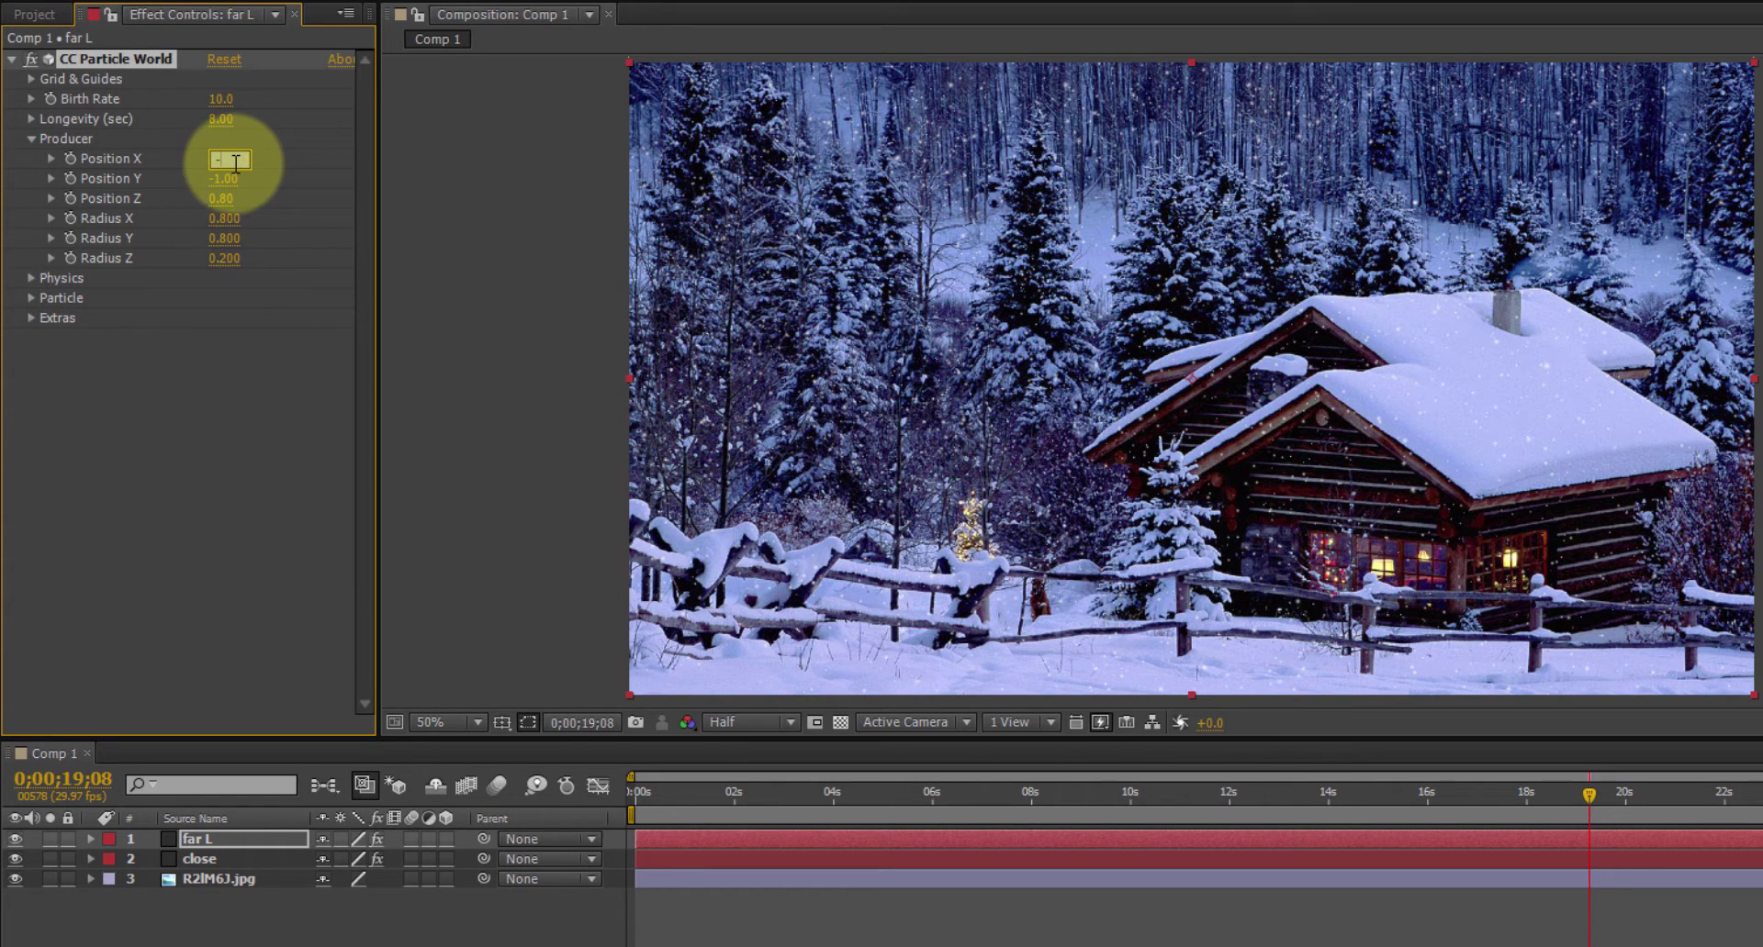
{"action": "type", "text": "0.3"}
{"action": "key", "text": "Return"}
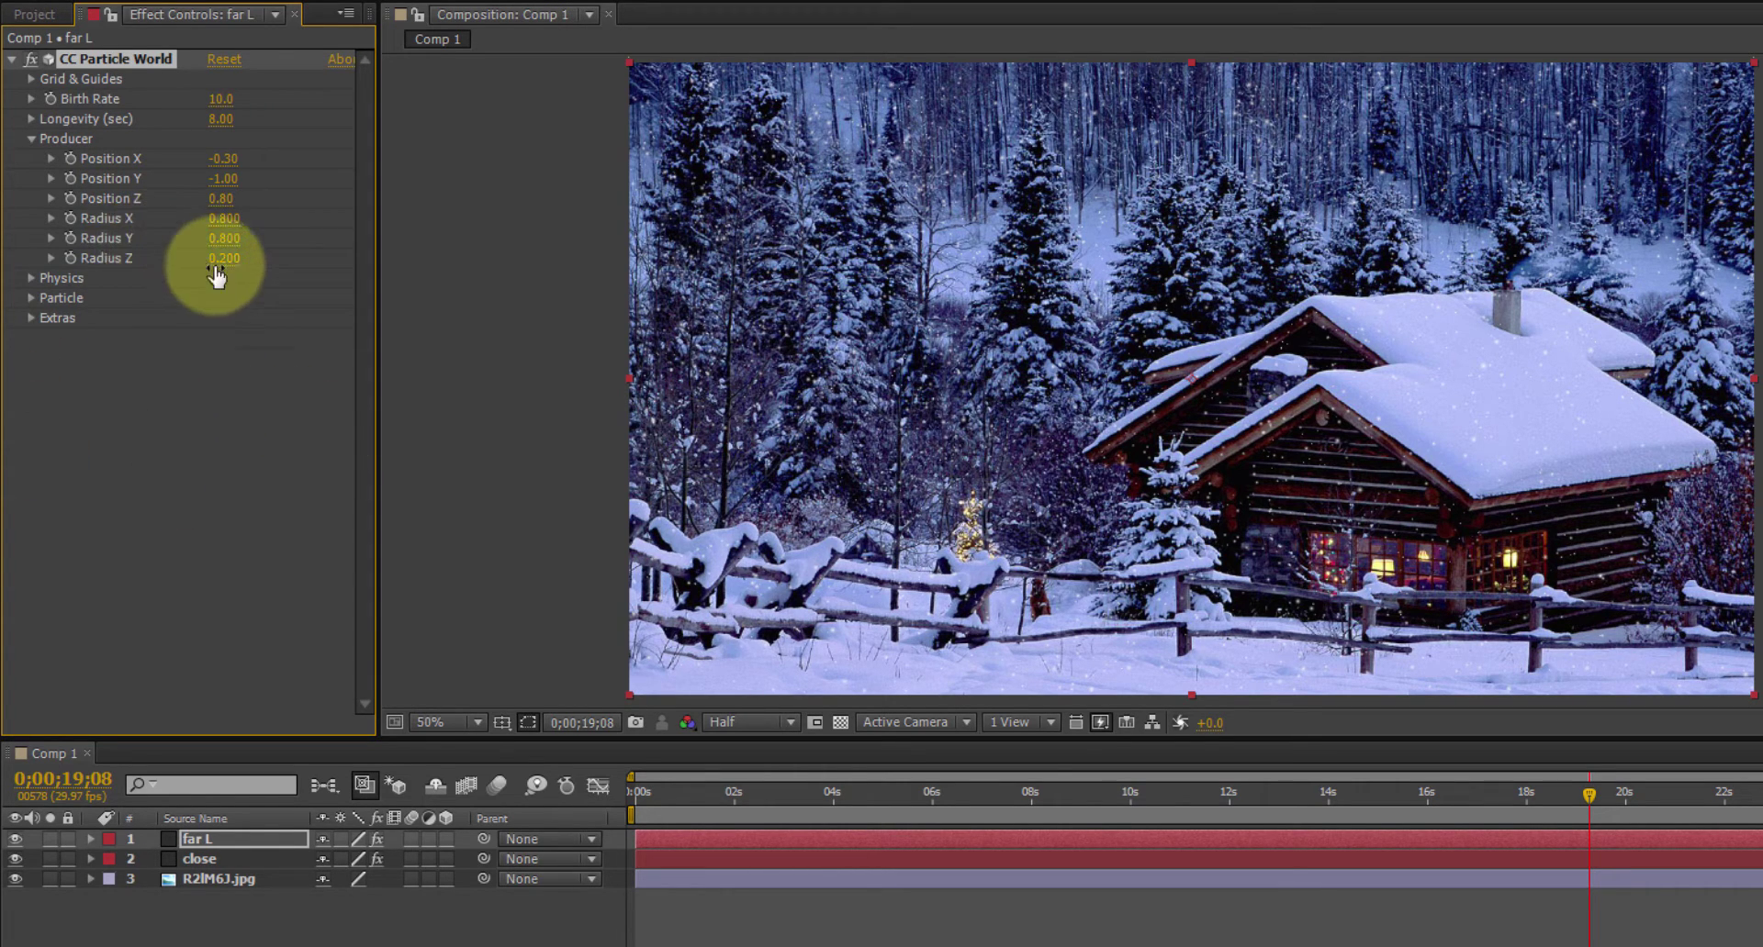
{"action": "left_click", "coordinate": [31, 277]}
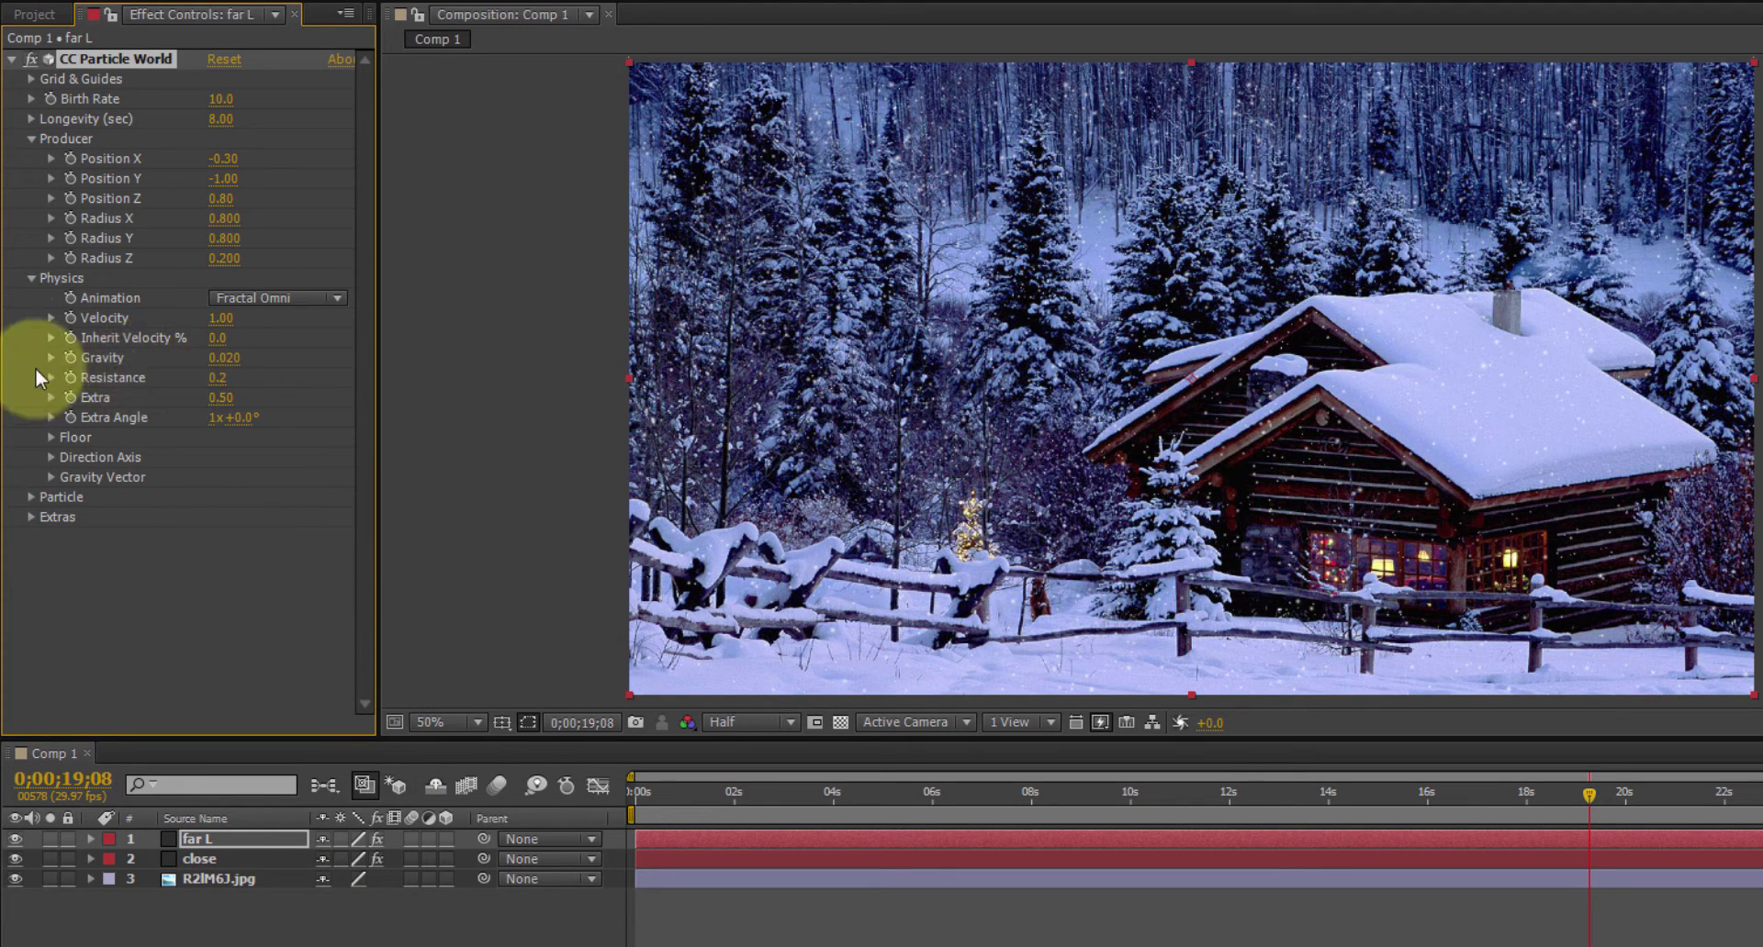
Set far L's Physics Resistance to 0.3
{"action": "left_click", "coordinate": [228, 380]}
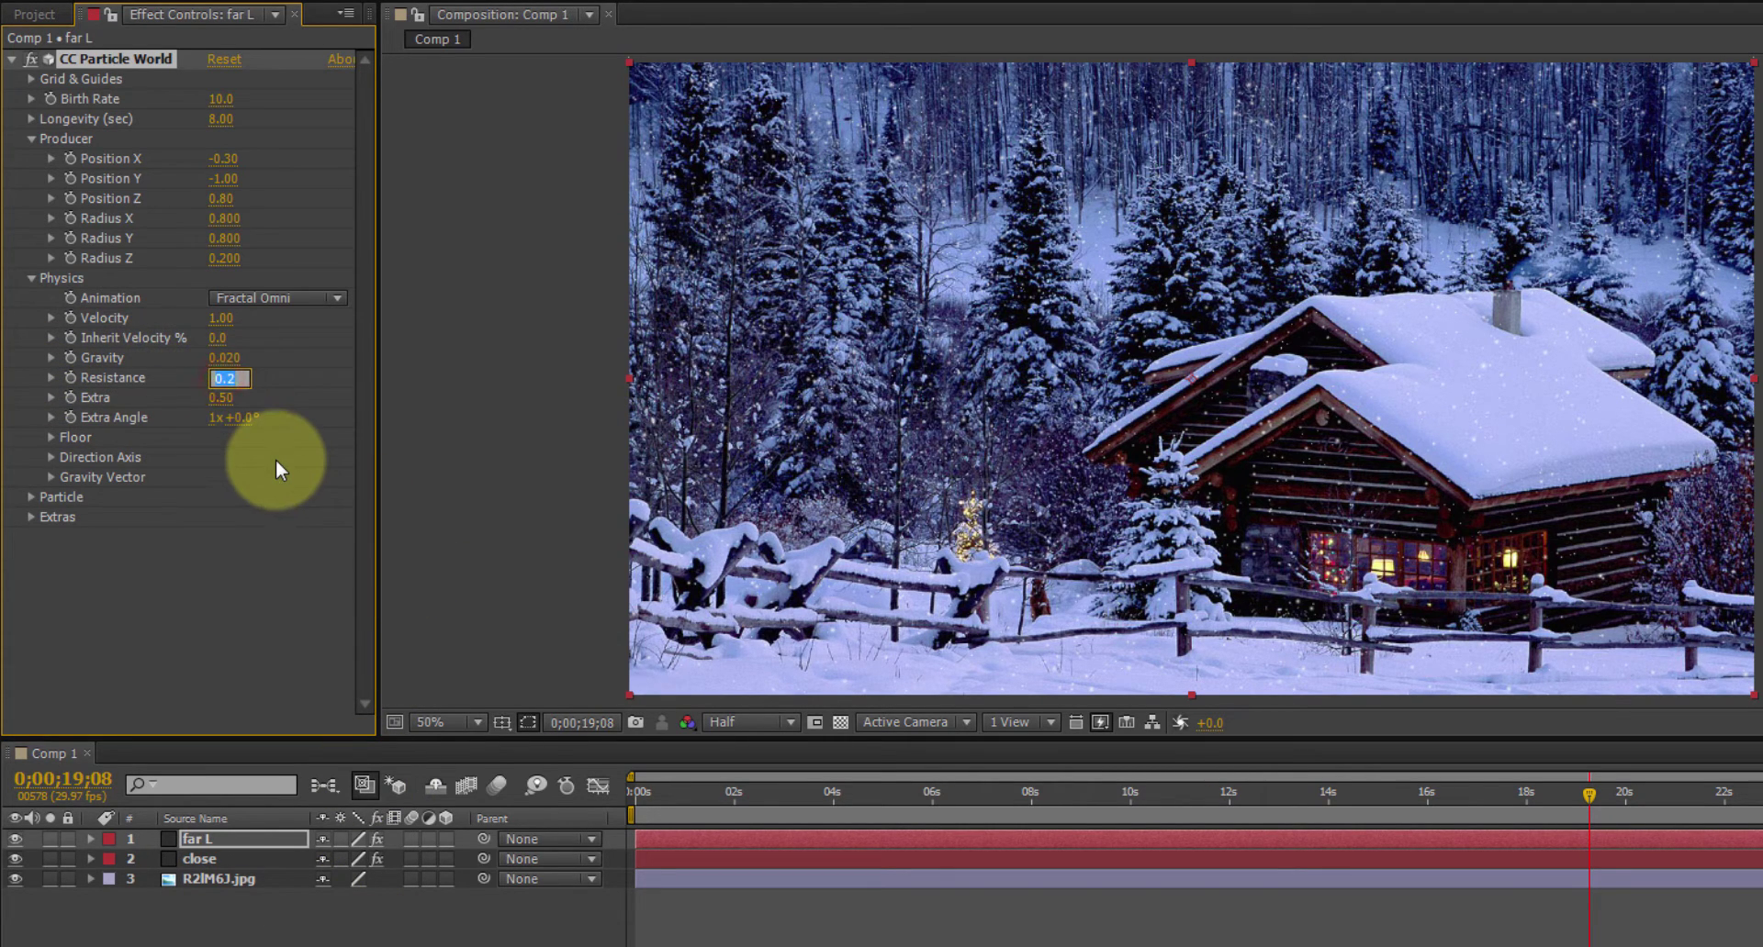
{"action": "type", "text": ".3"}
{"action": "key", "text": "Return"}
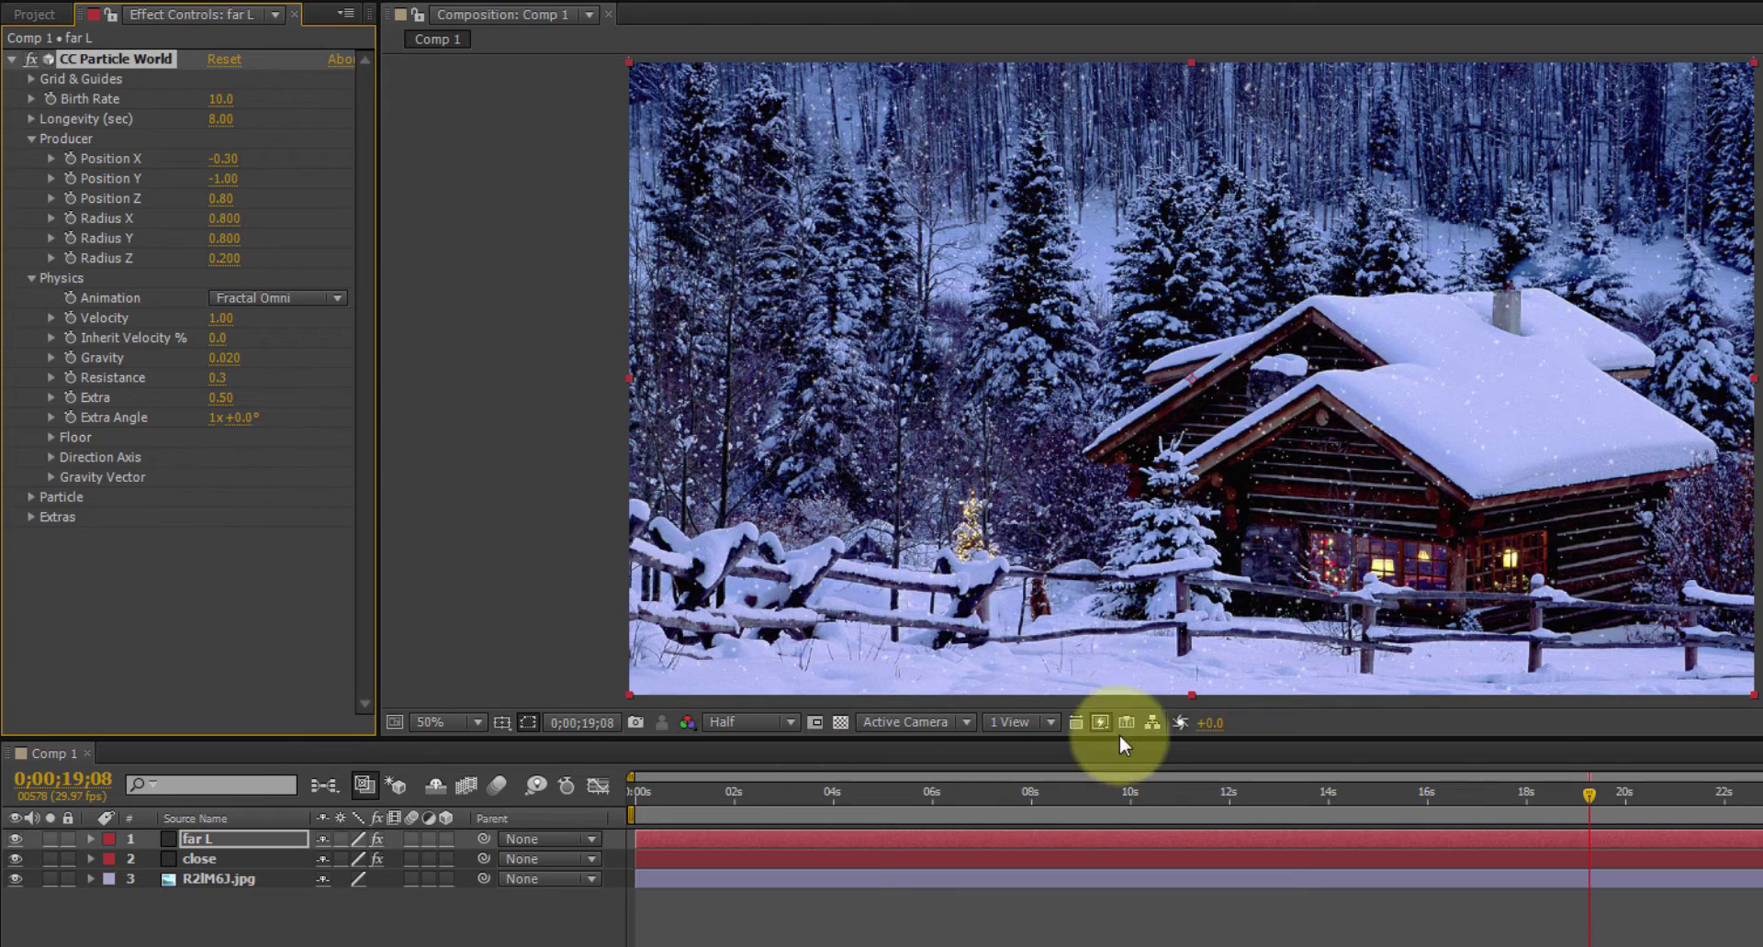
Hide the R2IM6J.jpg and close layers and scrub the timeline to view far L's snow alone
{"action": "left_click", "coordinate": [14, 880]}
{"action": "left_click_drag", "start_coordinate": [1583, 805], "coordinate": [958, 797]}
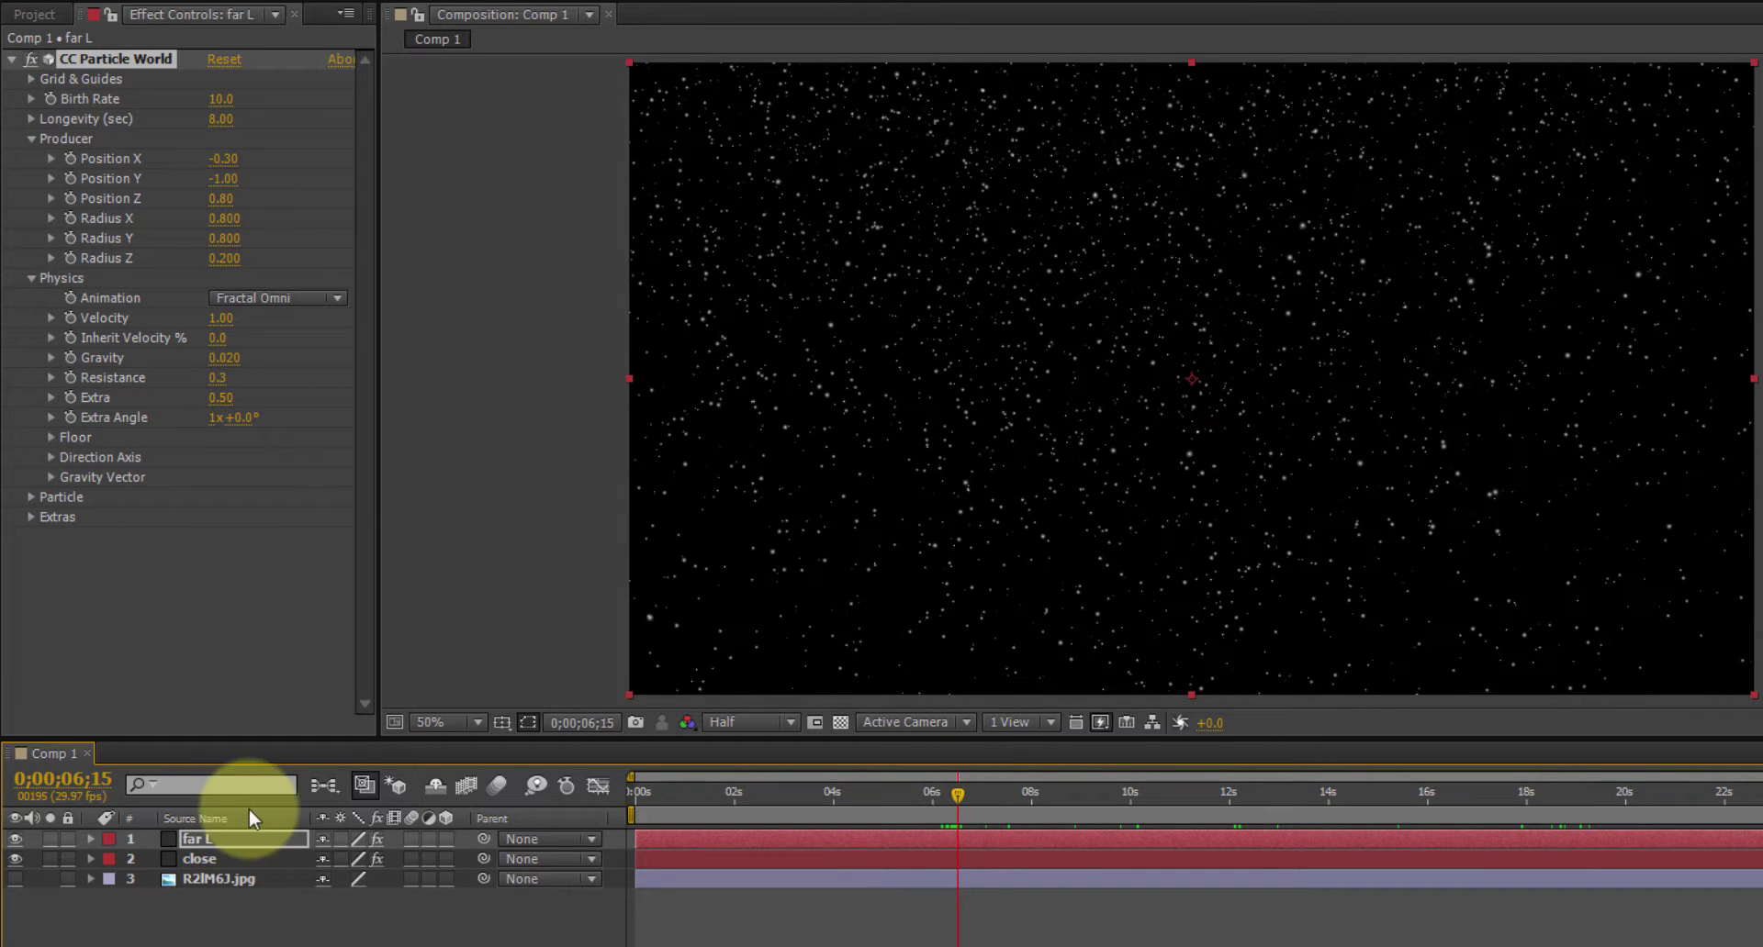
{"action": "left_click", "coordinate": [15, 859]}
{"action": "left_click_drag", "start_coordinate": [960, 803], "coordinate": [1158, 797]}
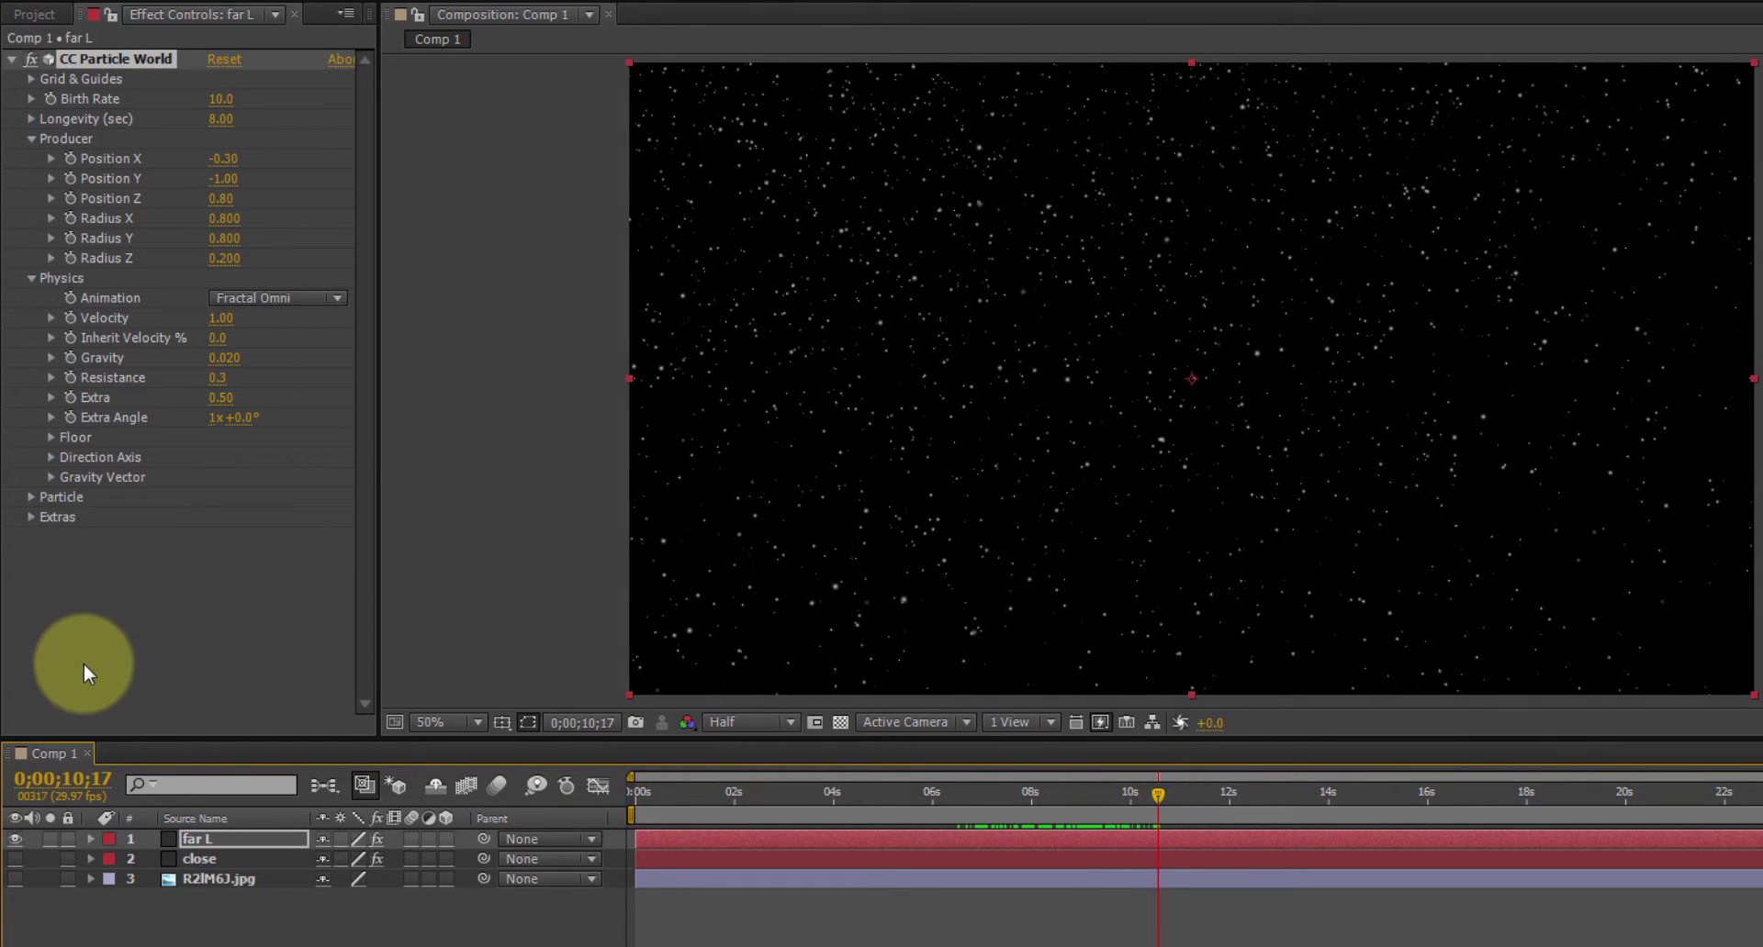
{"action": "left_click", "coordinate": [84, 664]}
Copy far L's CC Particle World and create a new solid named 'far R'
{"action": "left_click", "coordinate": [107, 59]}
{"action": "key", "text": "ctrl+c"}
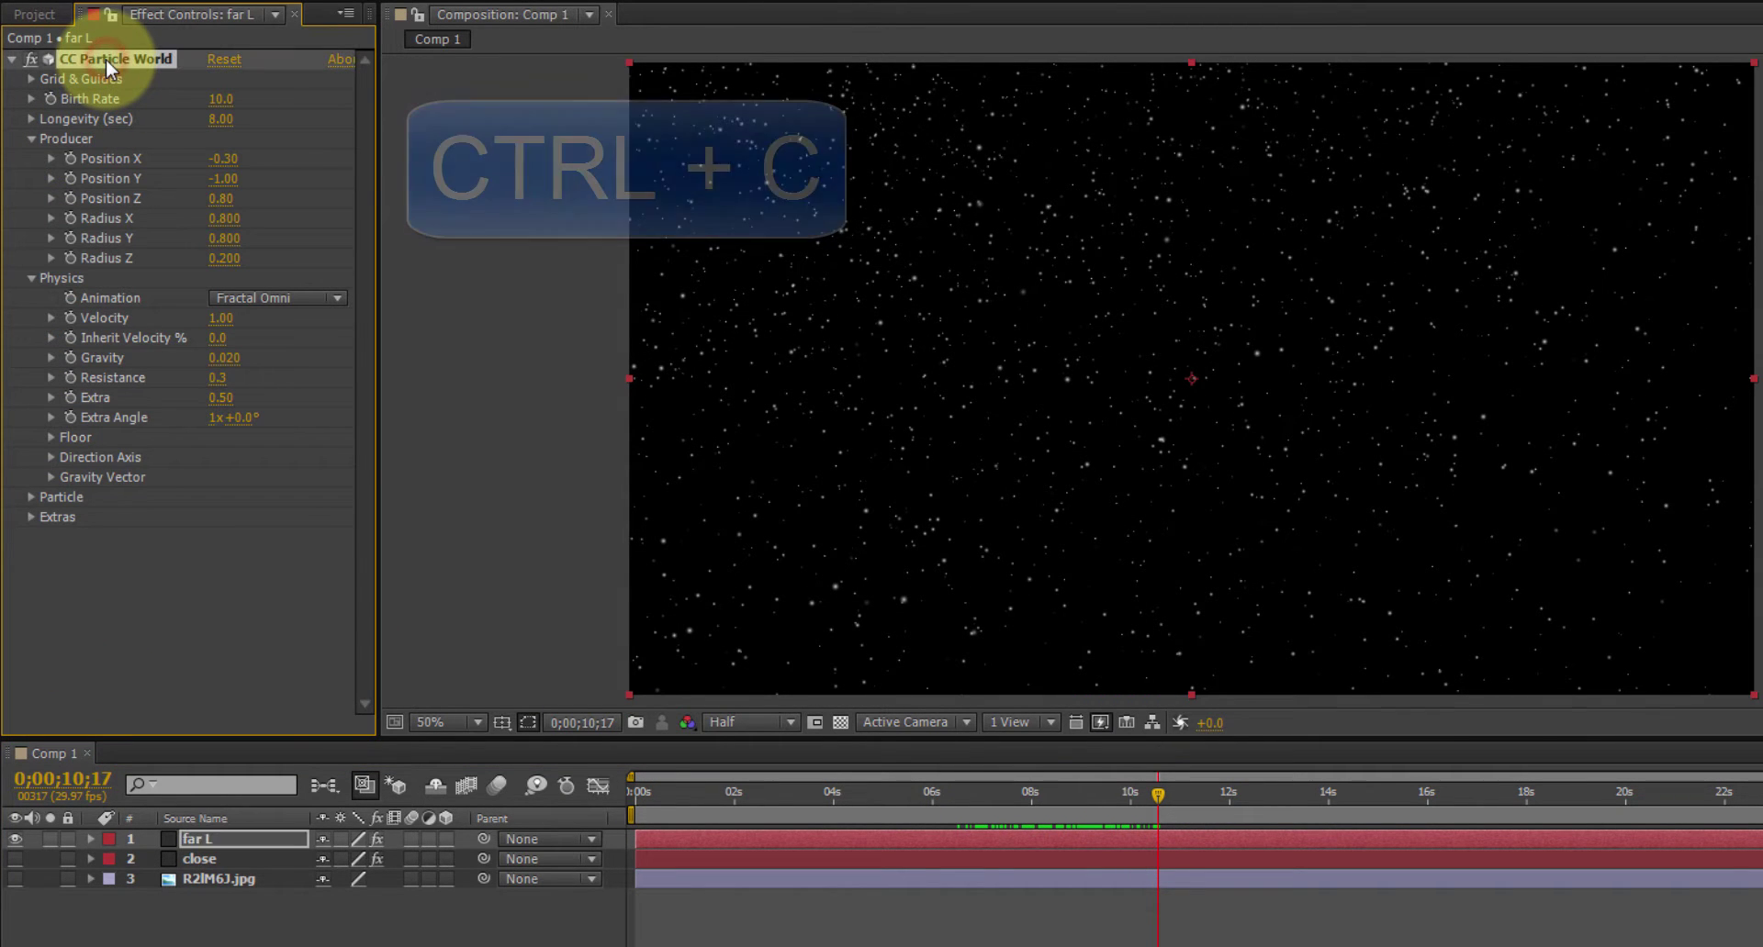
{"action": "right_click", "coordinate": [241, 934]}
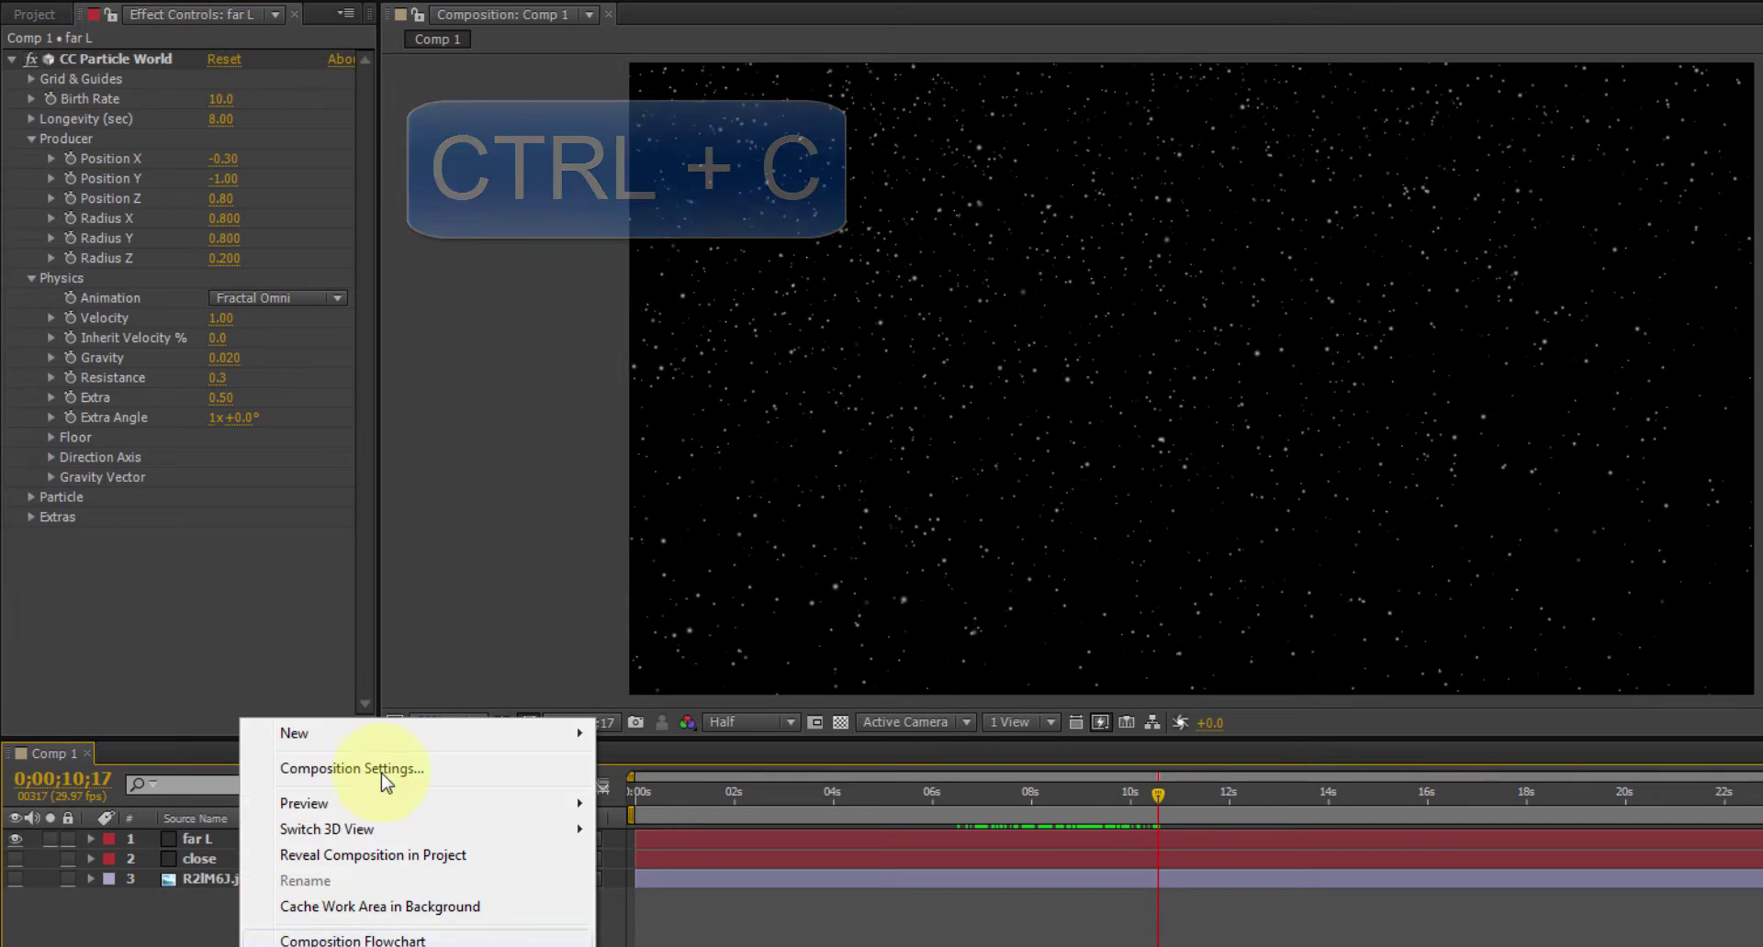
{"action": "mouse_move", "coordinate": [381, 732]}
{"action": "left_click", "coordinate": [641, 799]}
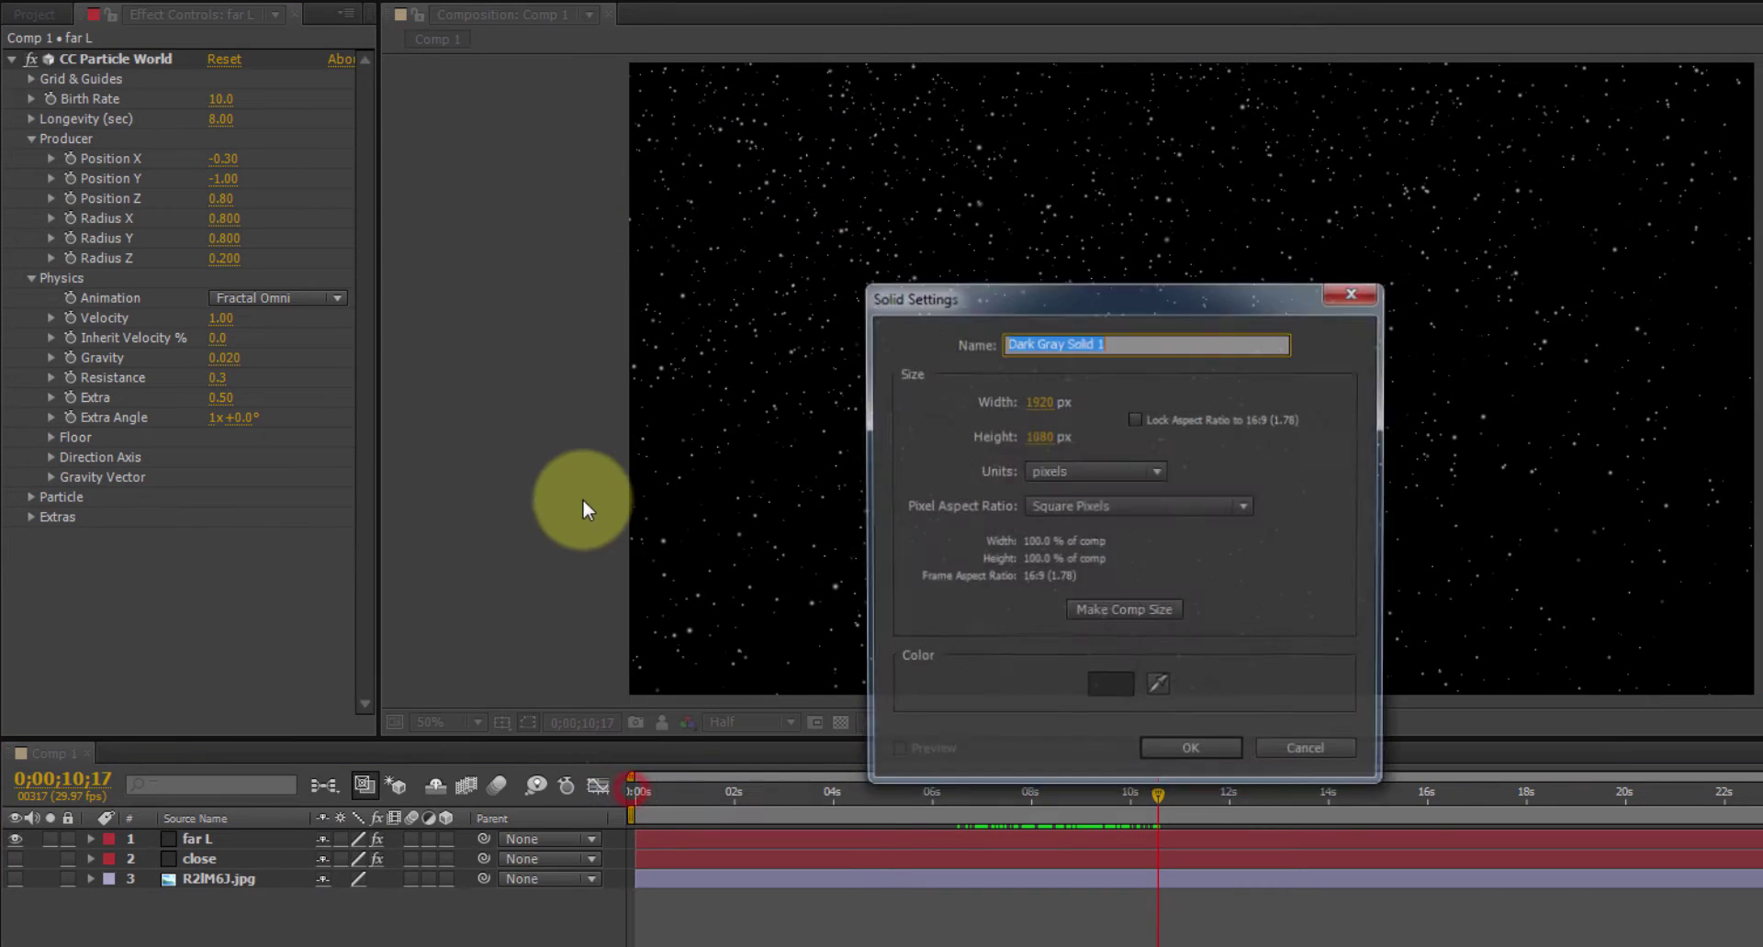
{"action": "type", "text": "fa"}
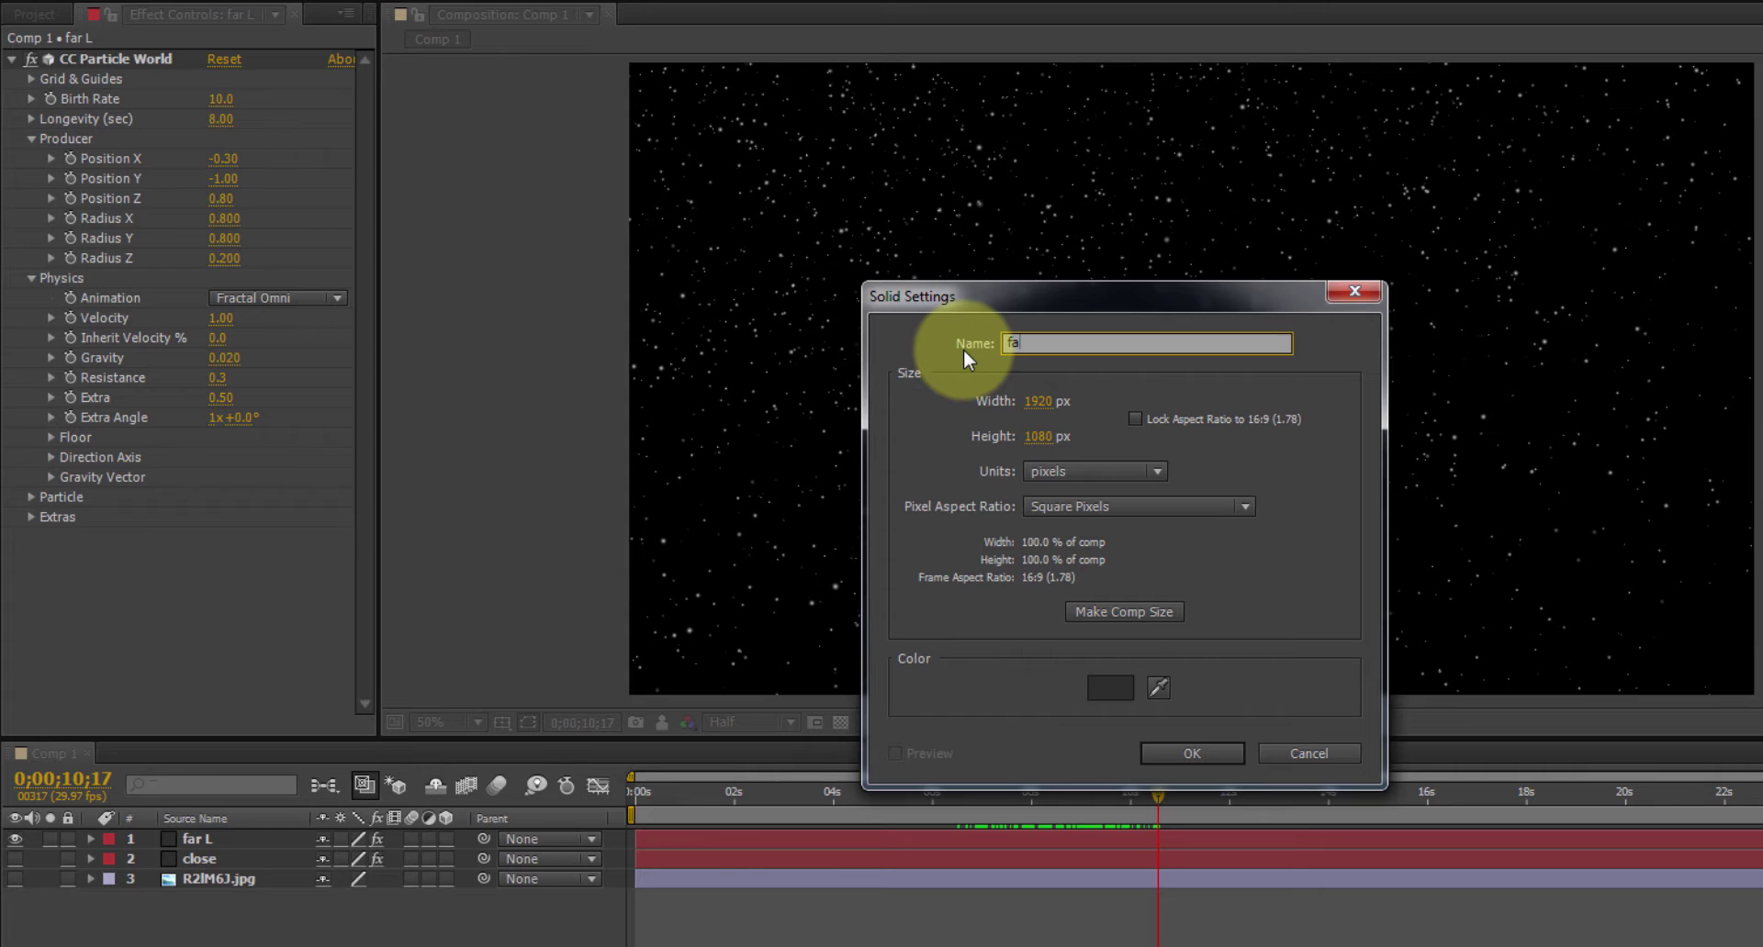
{"action": "type", "text": "r R"}
{"action": "left_click", "coordinate": [1218, 750]}
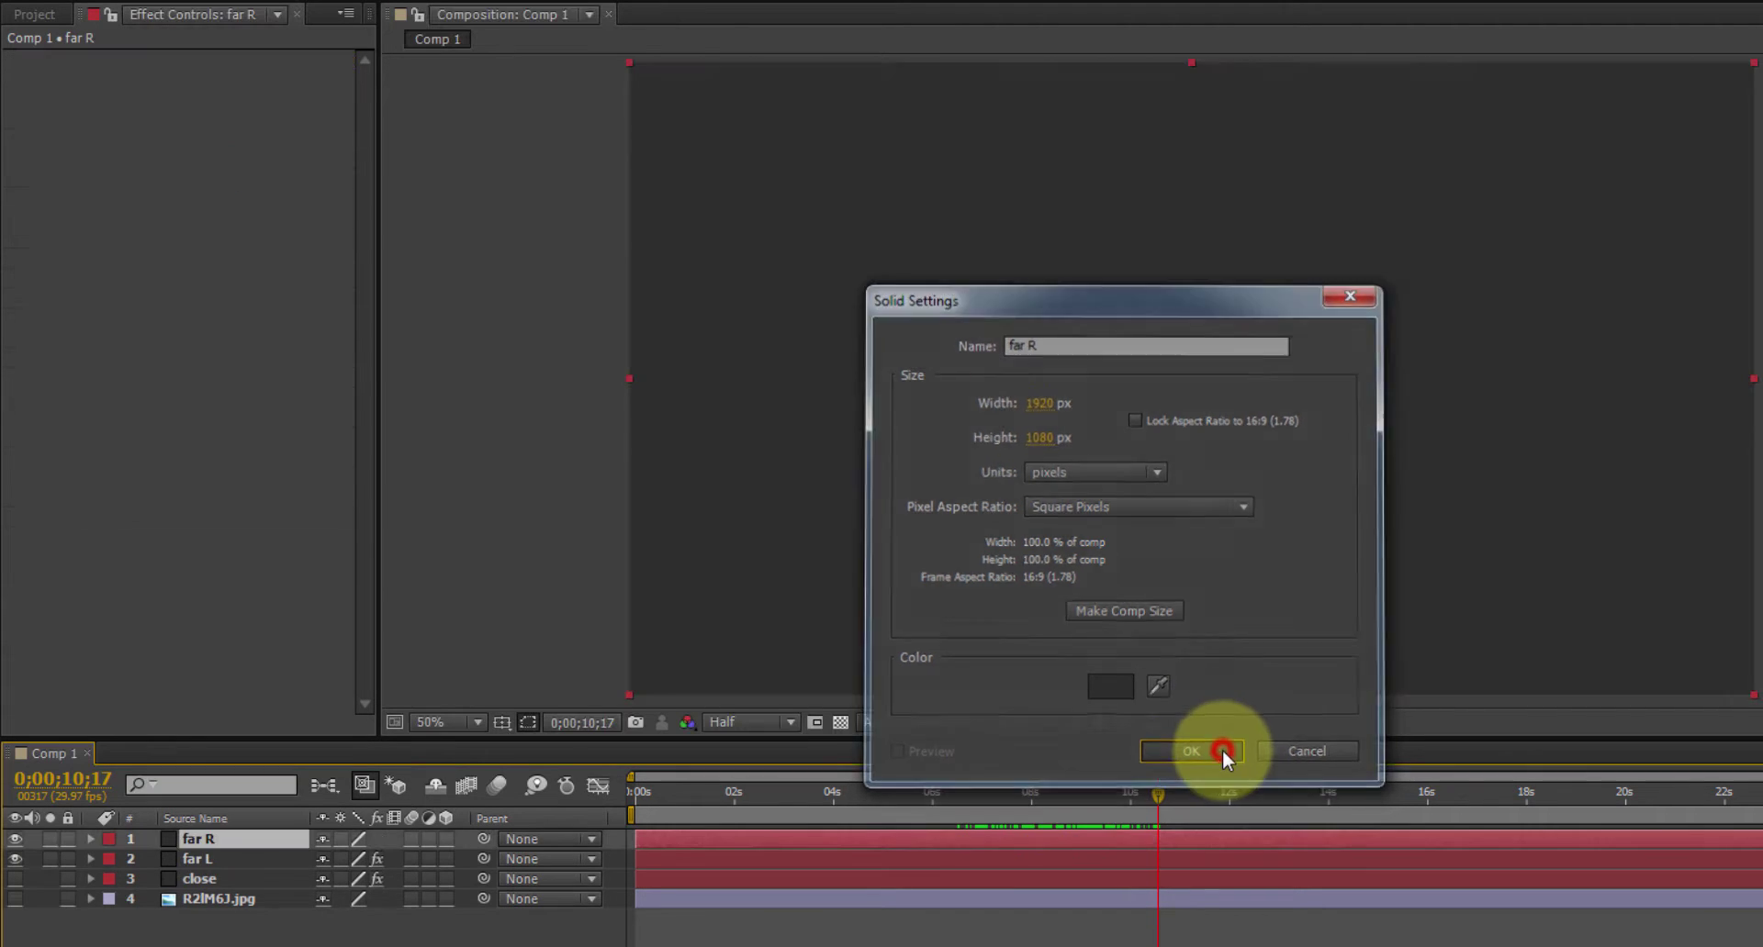
Hide far L and paste the copied snow effect onto far R
{"action": "left_click", "coordinate": [14, 859]}
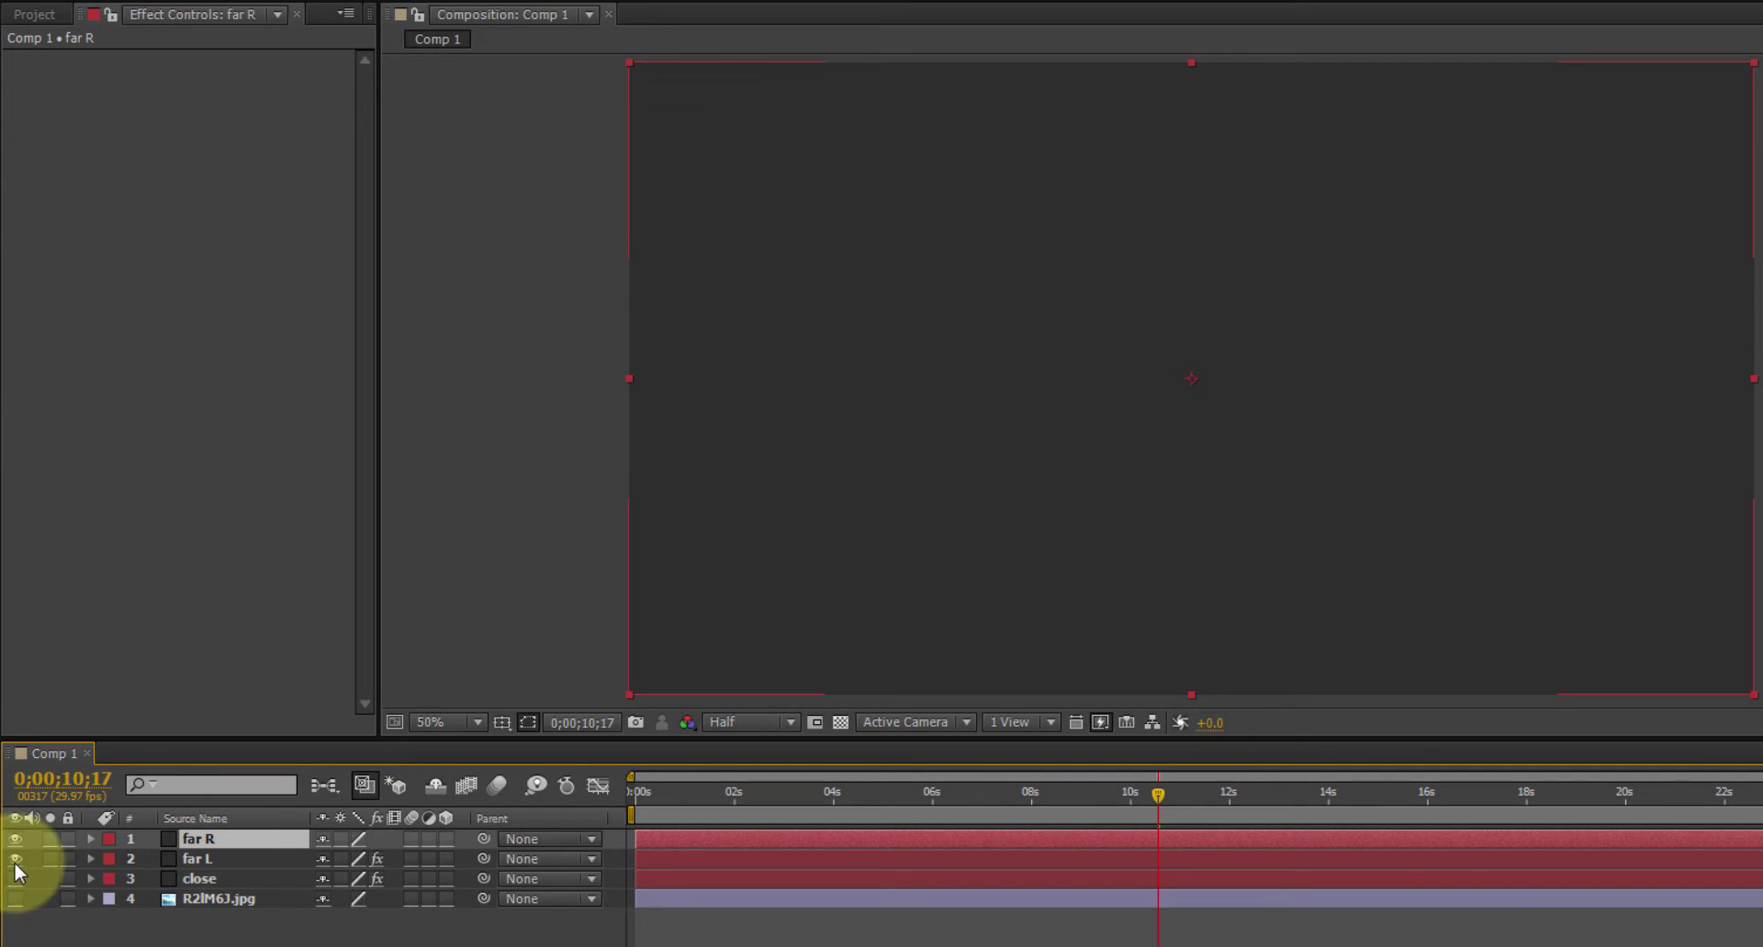
{"action": "left_click", "coordinate": [233, 841]}
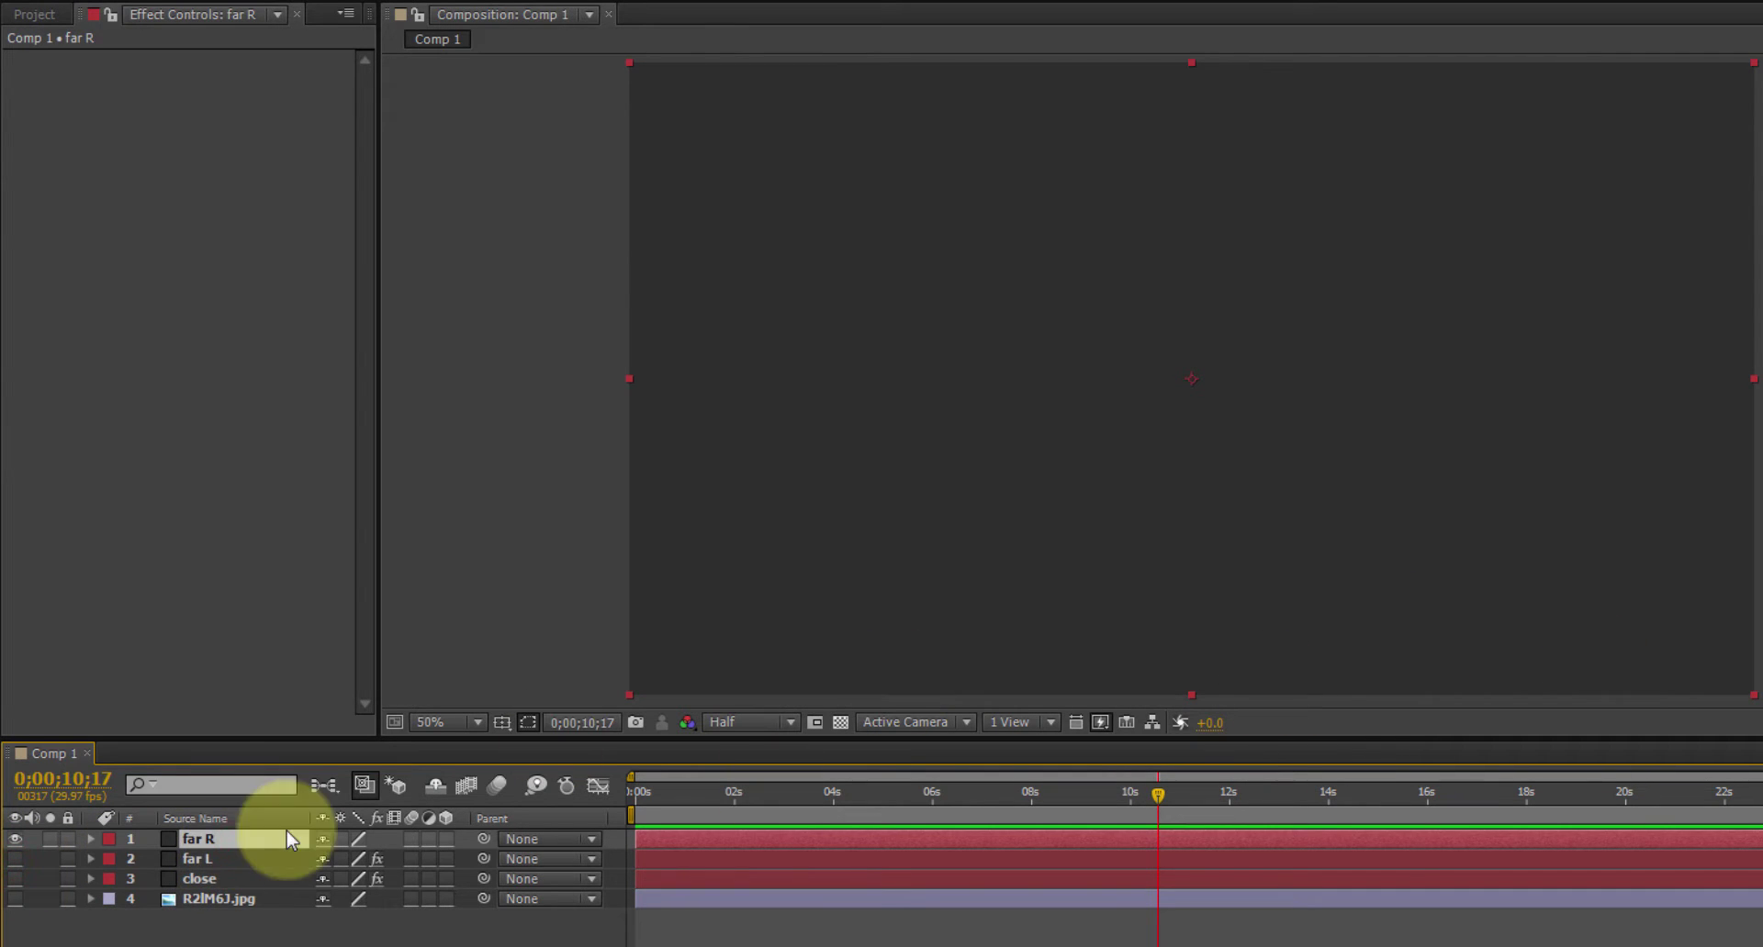
{"action": "left_click", "coordinate": [147, 406]}
{"action": "key", "text": "ctrl+v"}
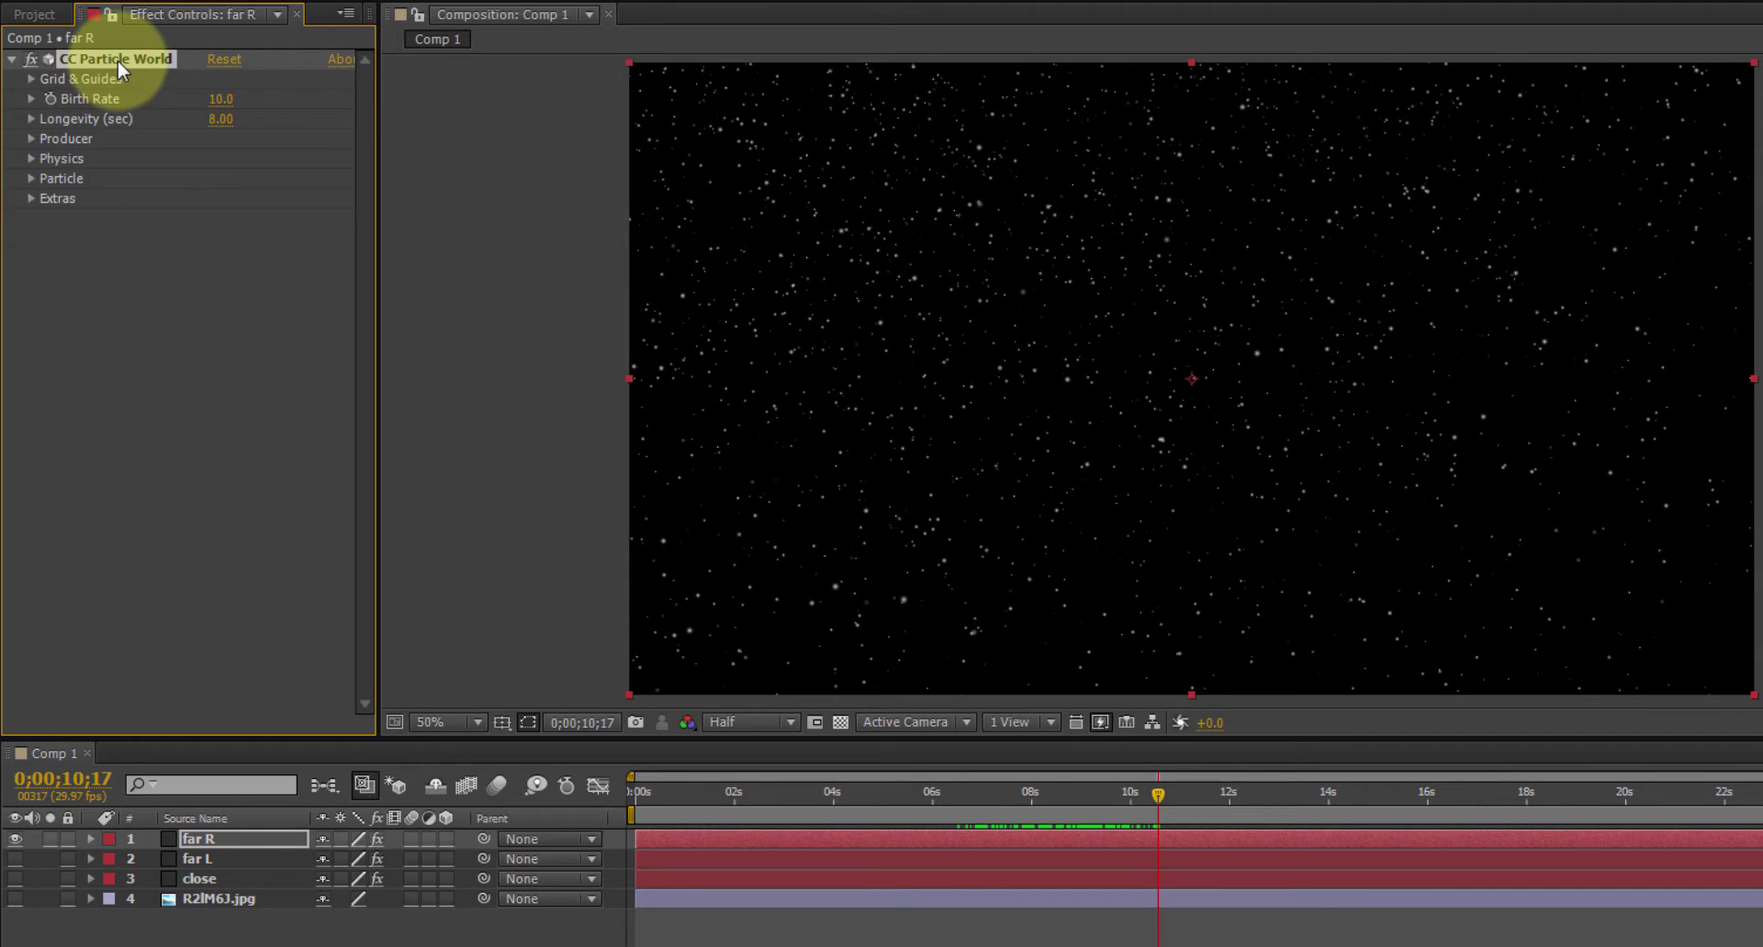
Set far R's CC Particle World Producer Position X to 0.30
{"action": "left_click", "coordinate": [31, 139]}
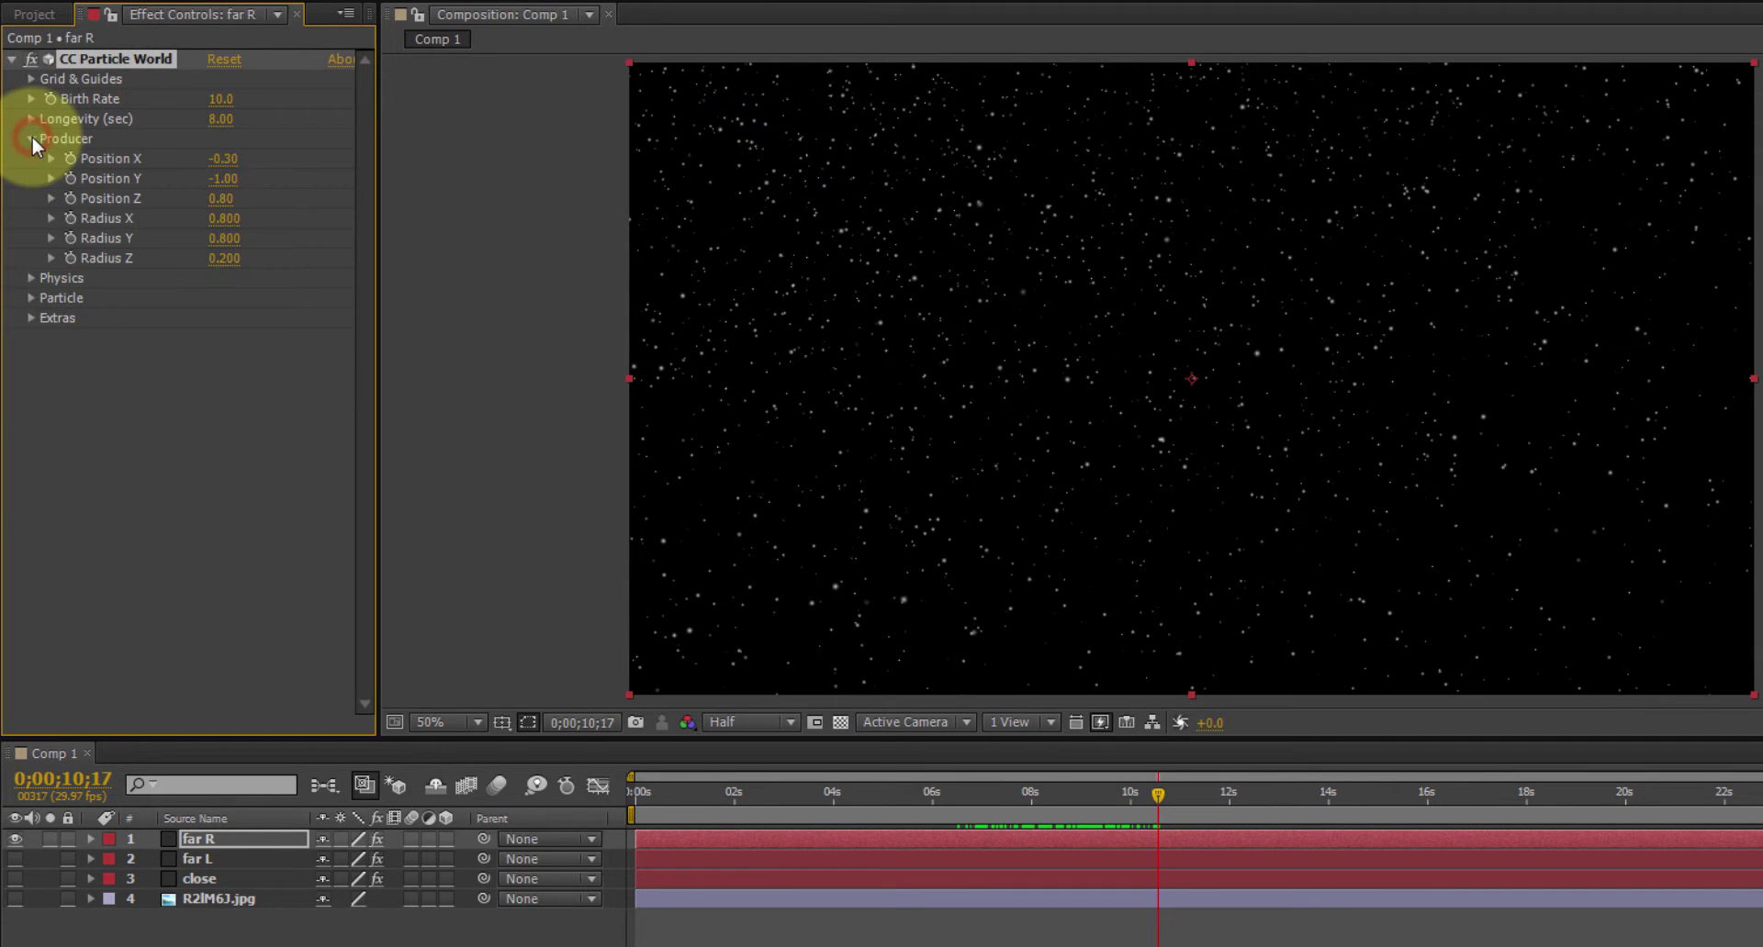
{"action": "left_click", "coordinate": [225, 159]}
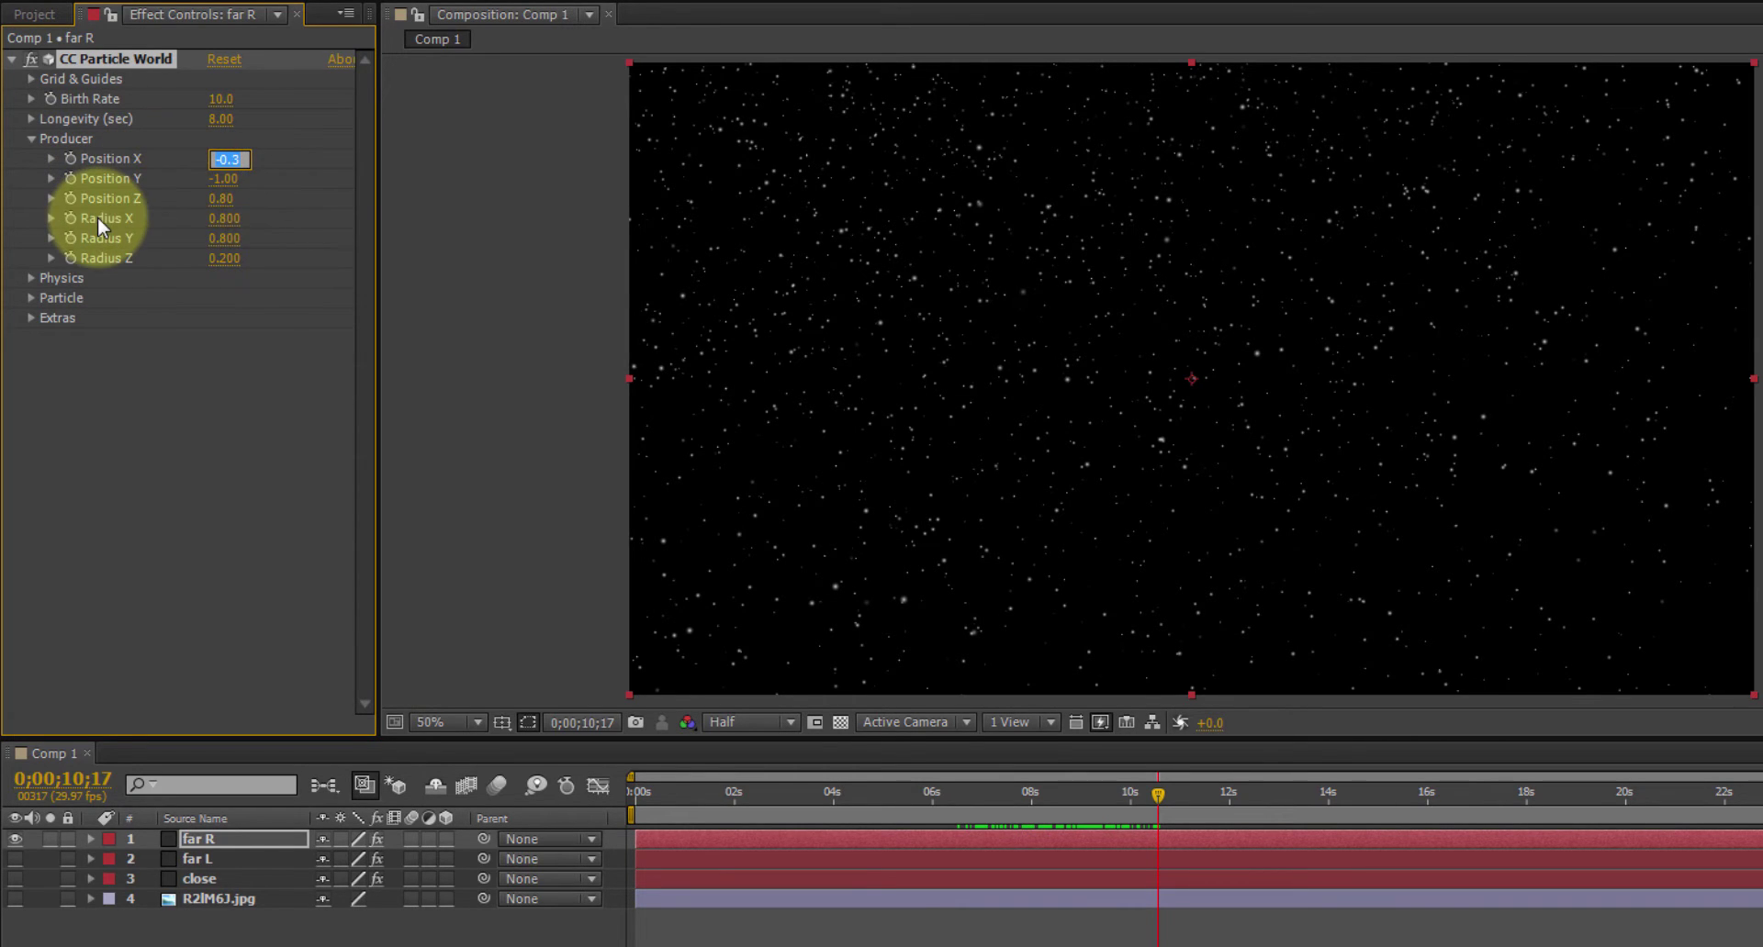
{"action": "type", "text": "0.3"}
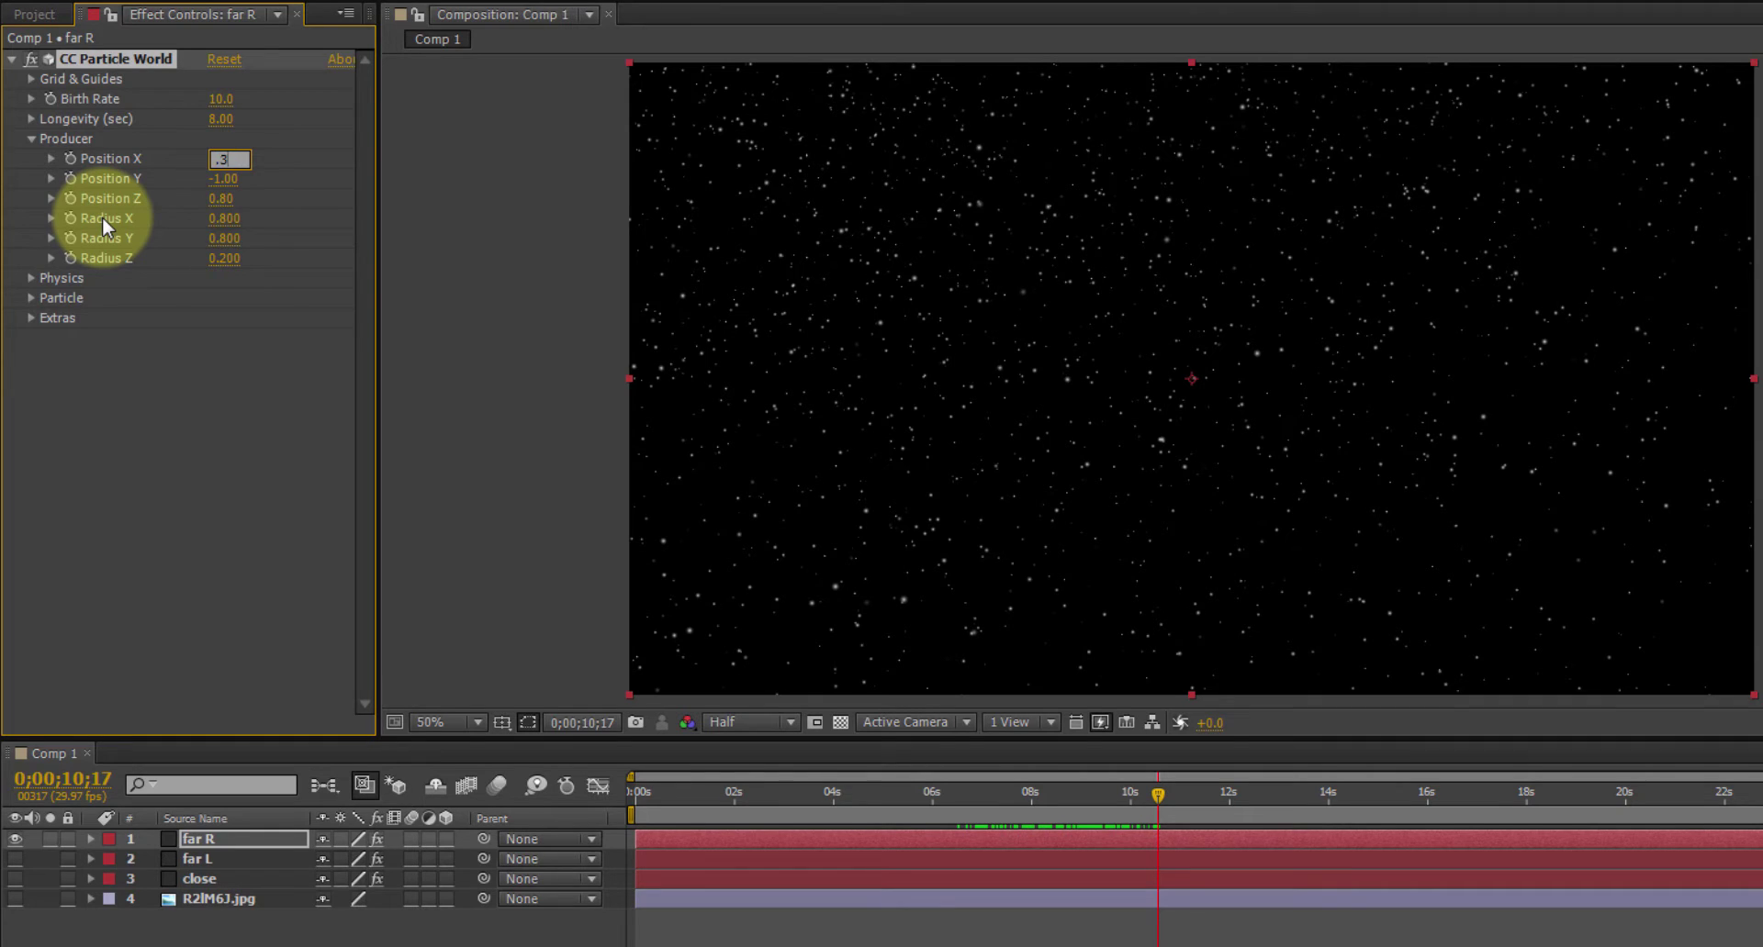
{"action": "key", "text": "Return"}
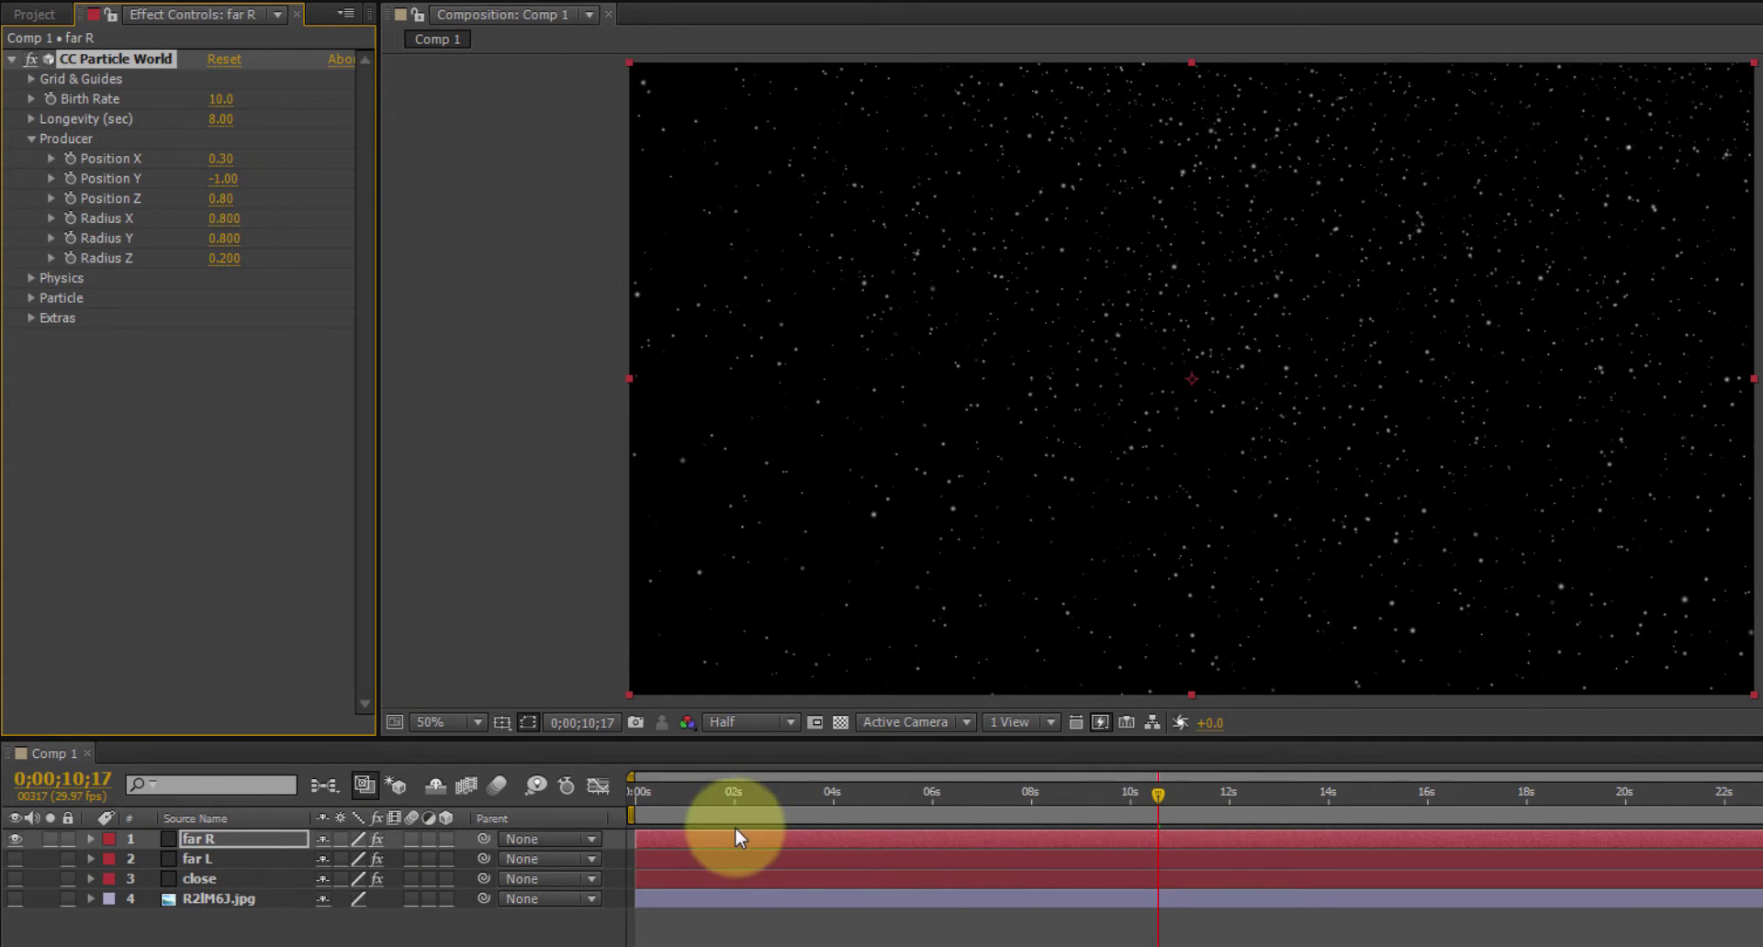
Scrub far R's CC Particle World Extras Random Seed up to 190
{"action": "left_click", "coordinate": [29, 278]}
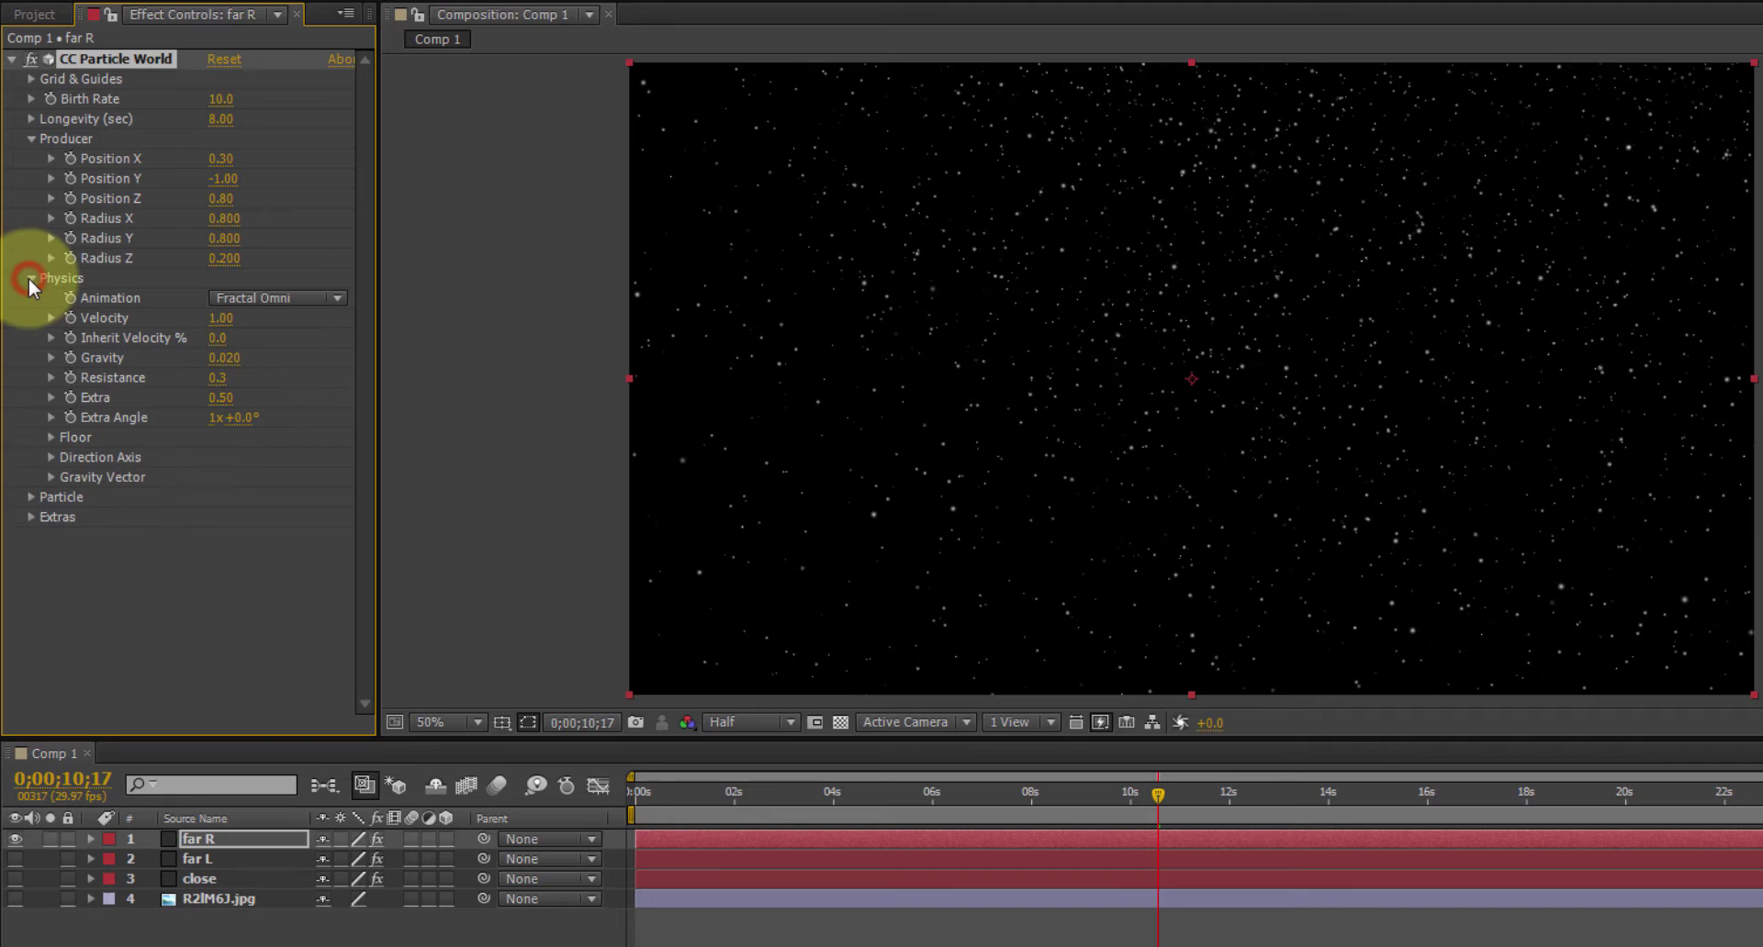
{"action": "left_click", "coordinate": [29, 278]}
{"action": "left_click", "coordinate": [30, 298]}
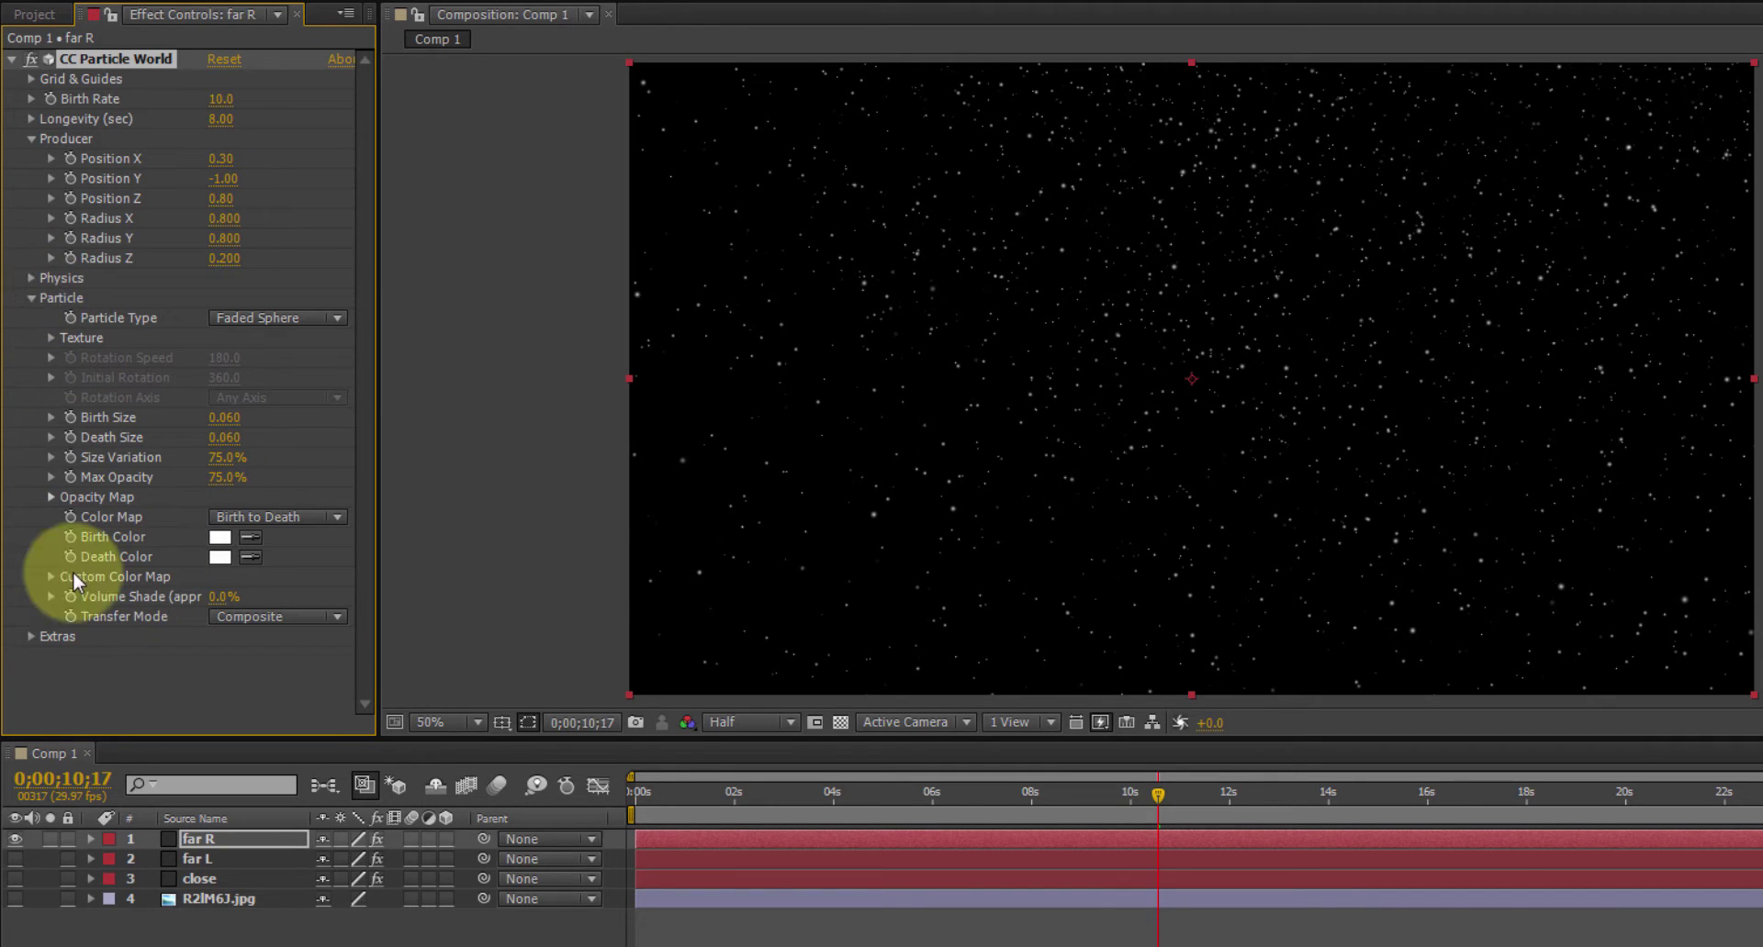
{"action": "left_click", "coordinate": [31, 636]}
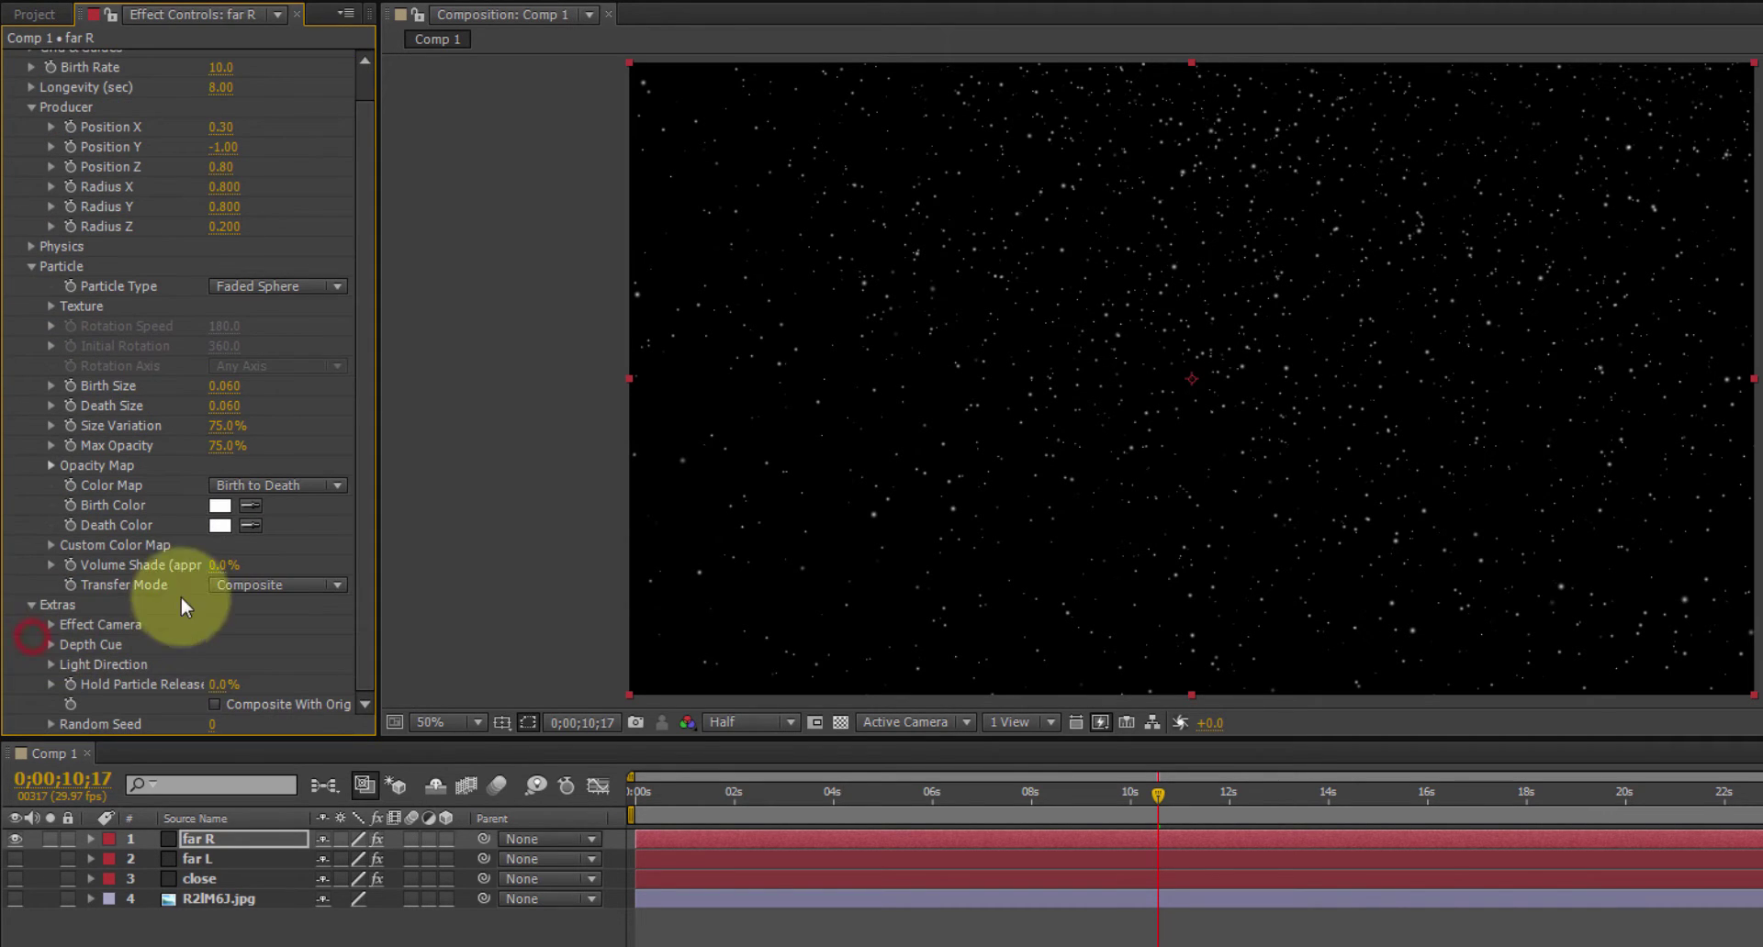
{"action": "left_click", "coordinate": [366, 614]}
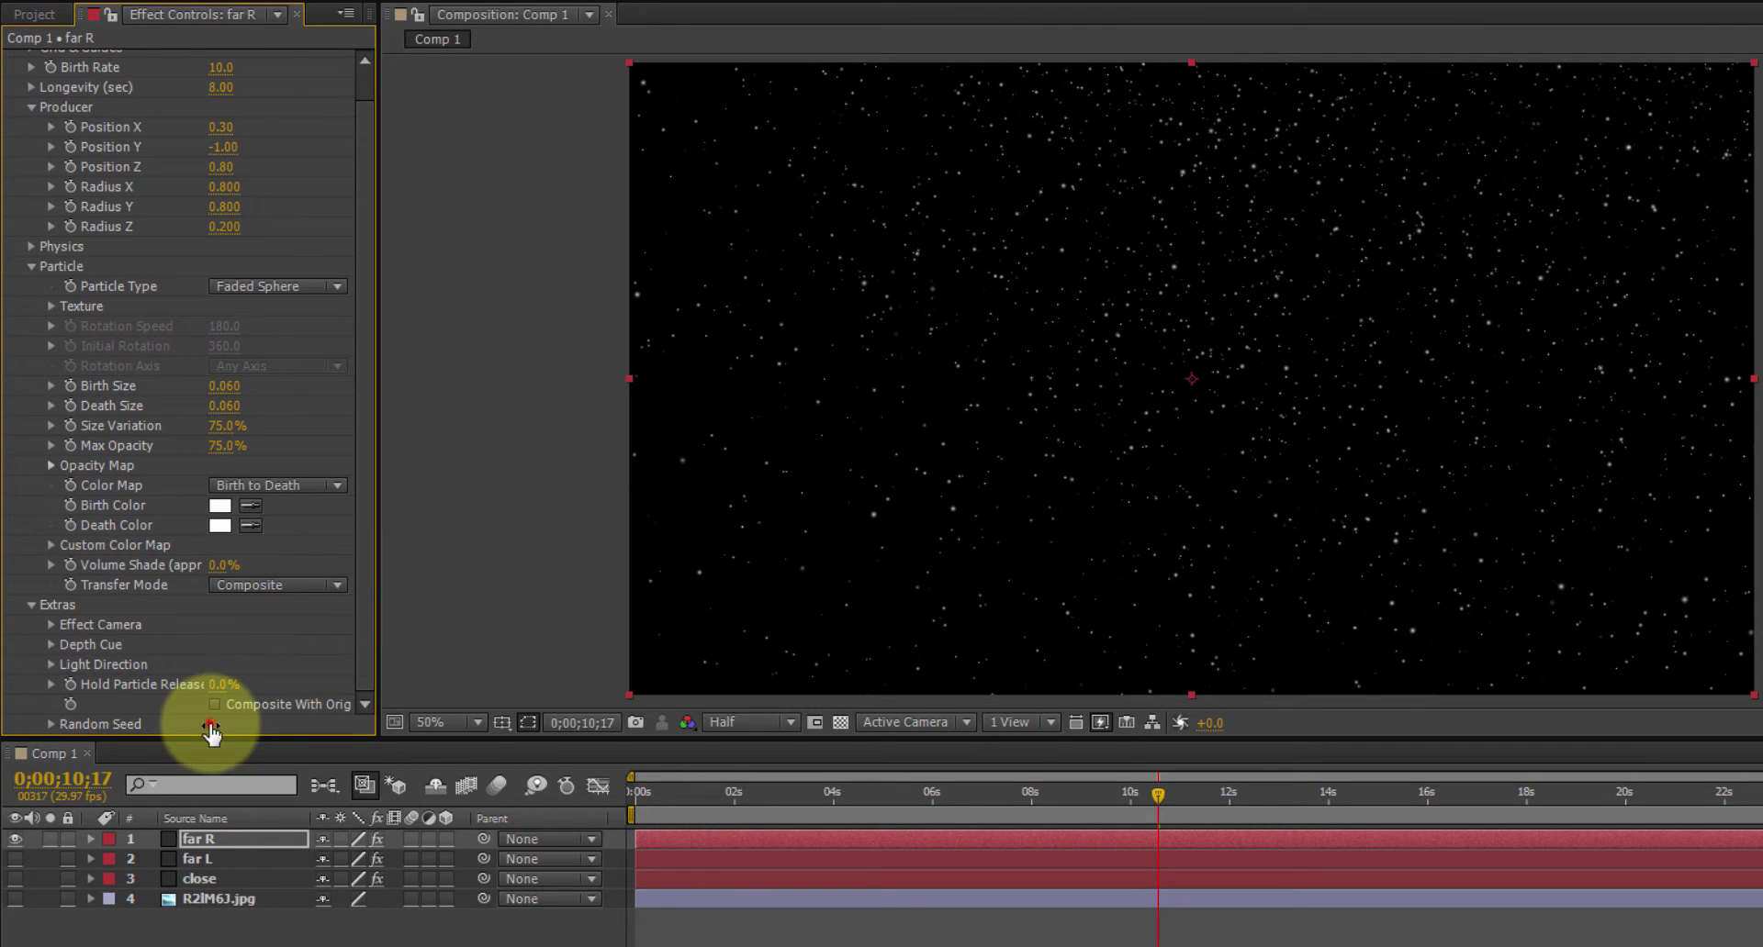
{"action": "left_click_drag", "start_coordinate": [211, 731], "coordinate": [224, 723]}
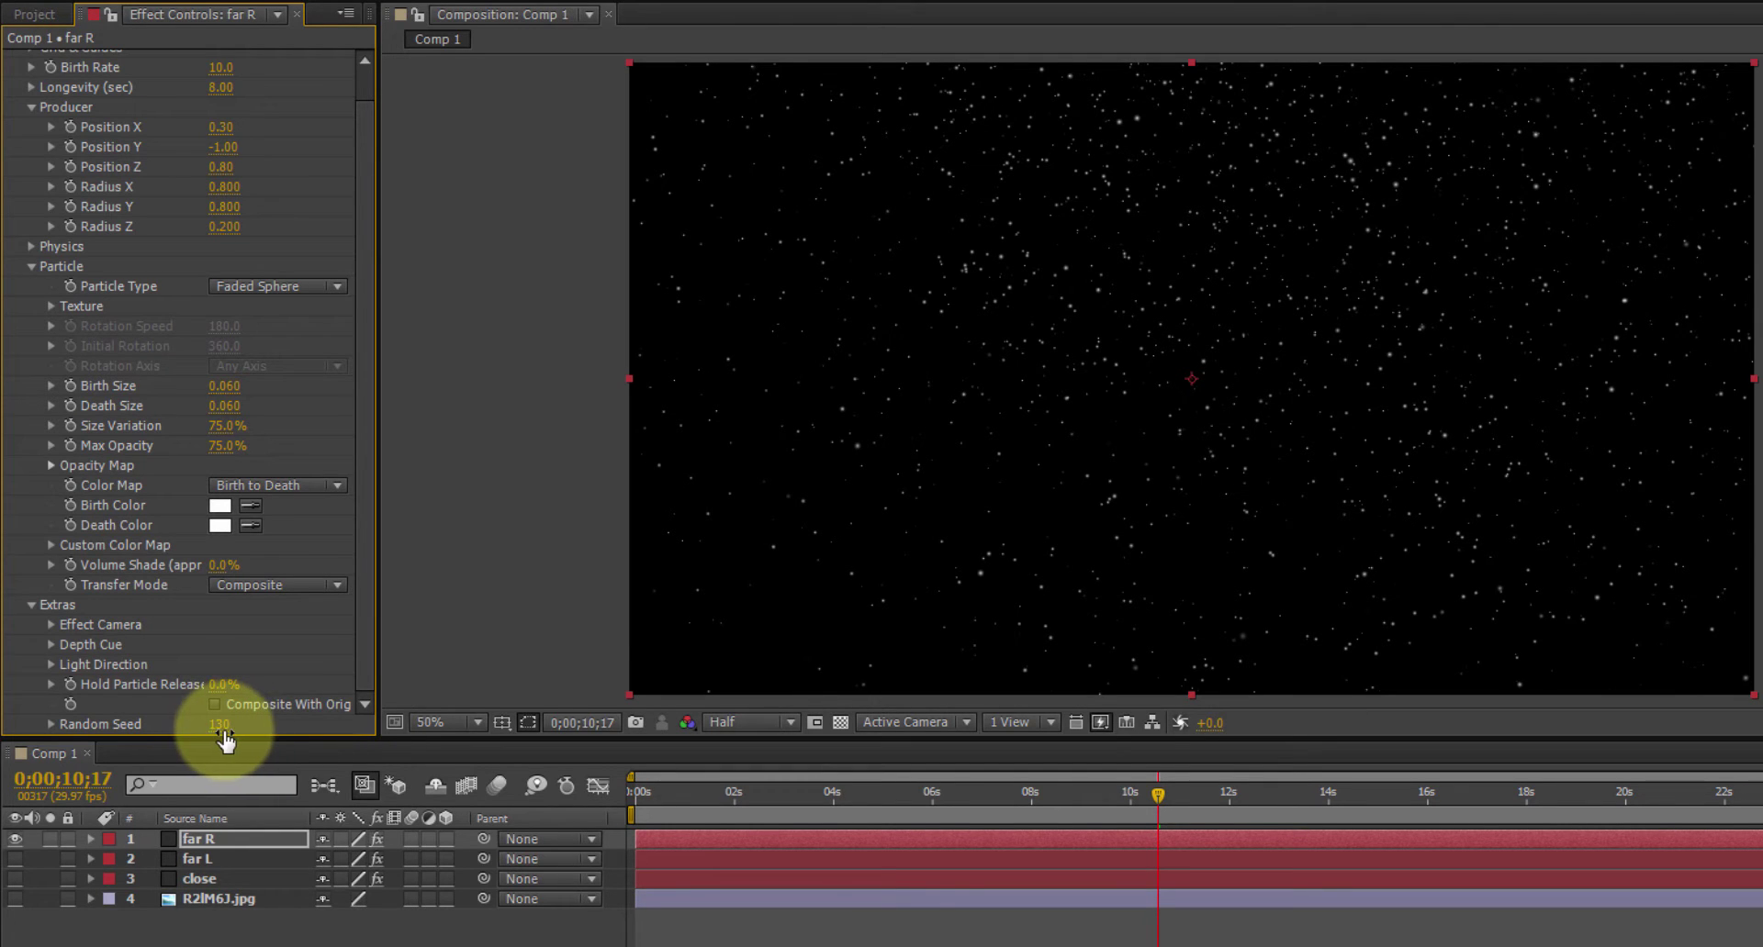
{"action": "left_click", "coordinate": [224, 725]}
{"action": "left_click_drag", "start_coordinate": [224, 725], "coordinate": [236, 721]}
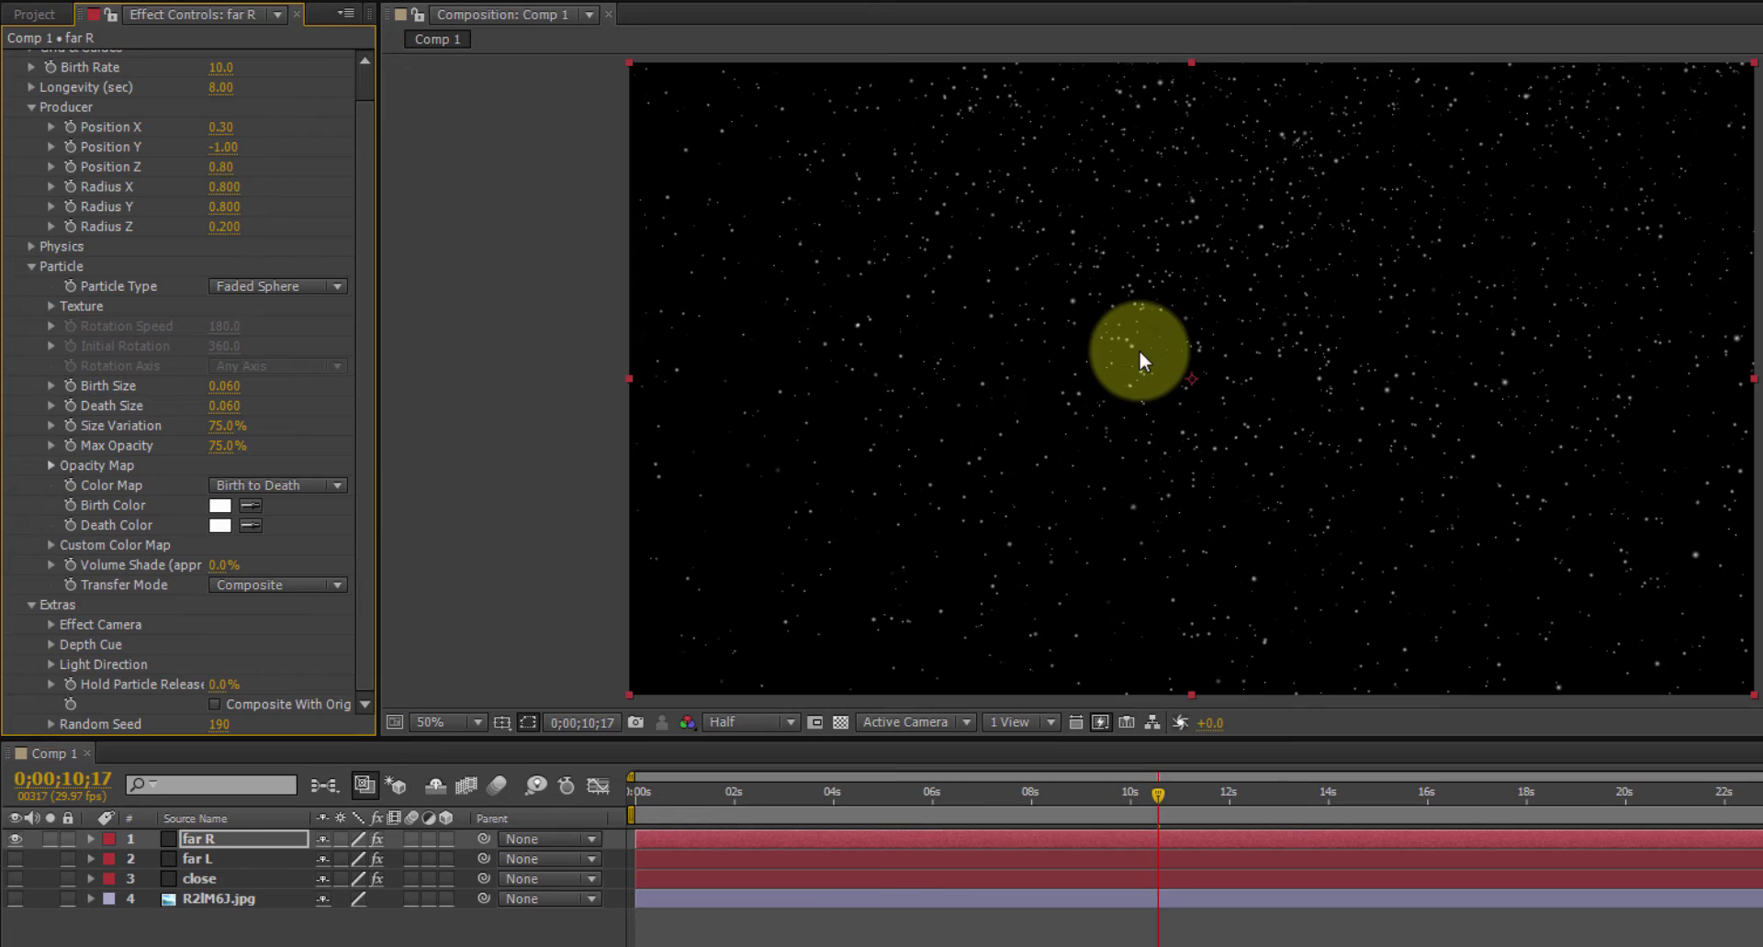
{"action": "scroll", "coordinate": [364, 391], "scroll_direction": "up", "scroll_amount": 1}
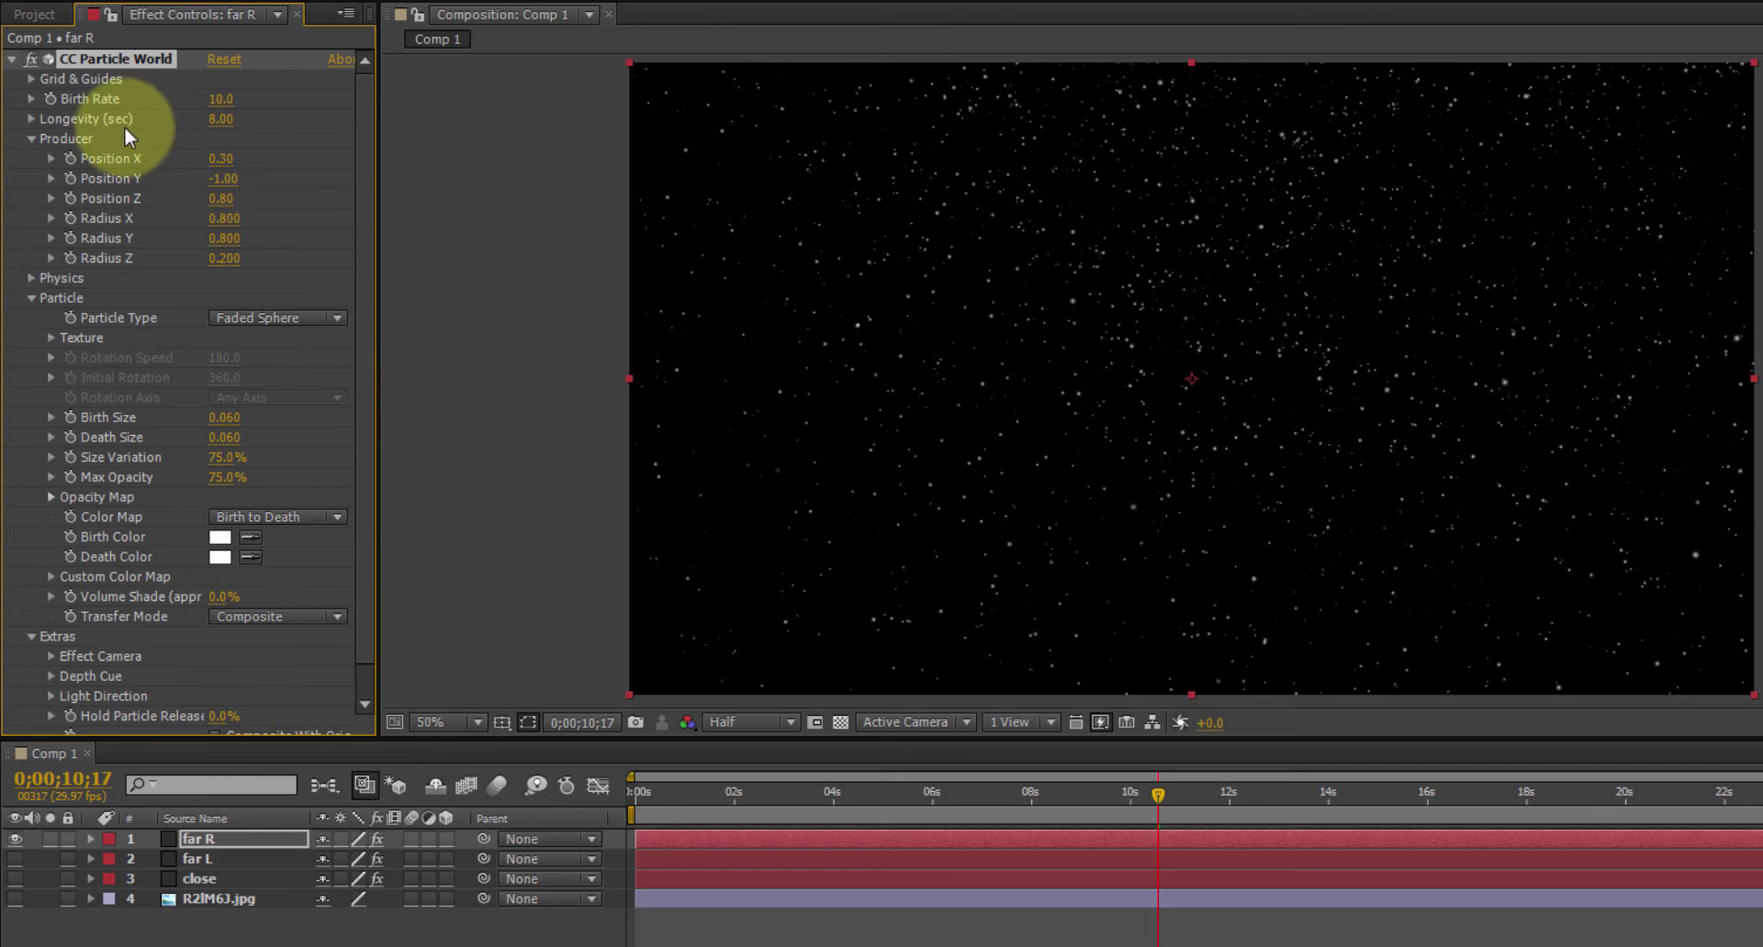
Scrub far L's Extras Random Seed to 70, then reselect far R
{"action": "left_click", "coordinate": [201, 861]}
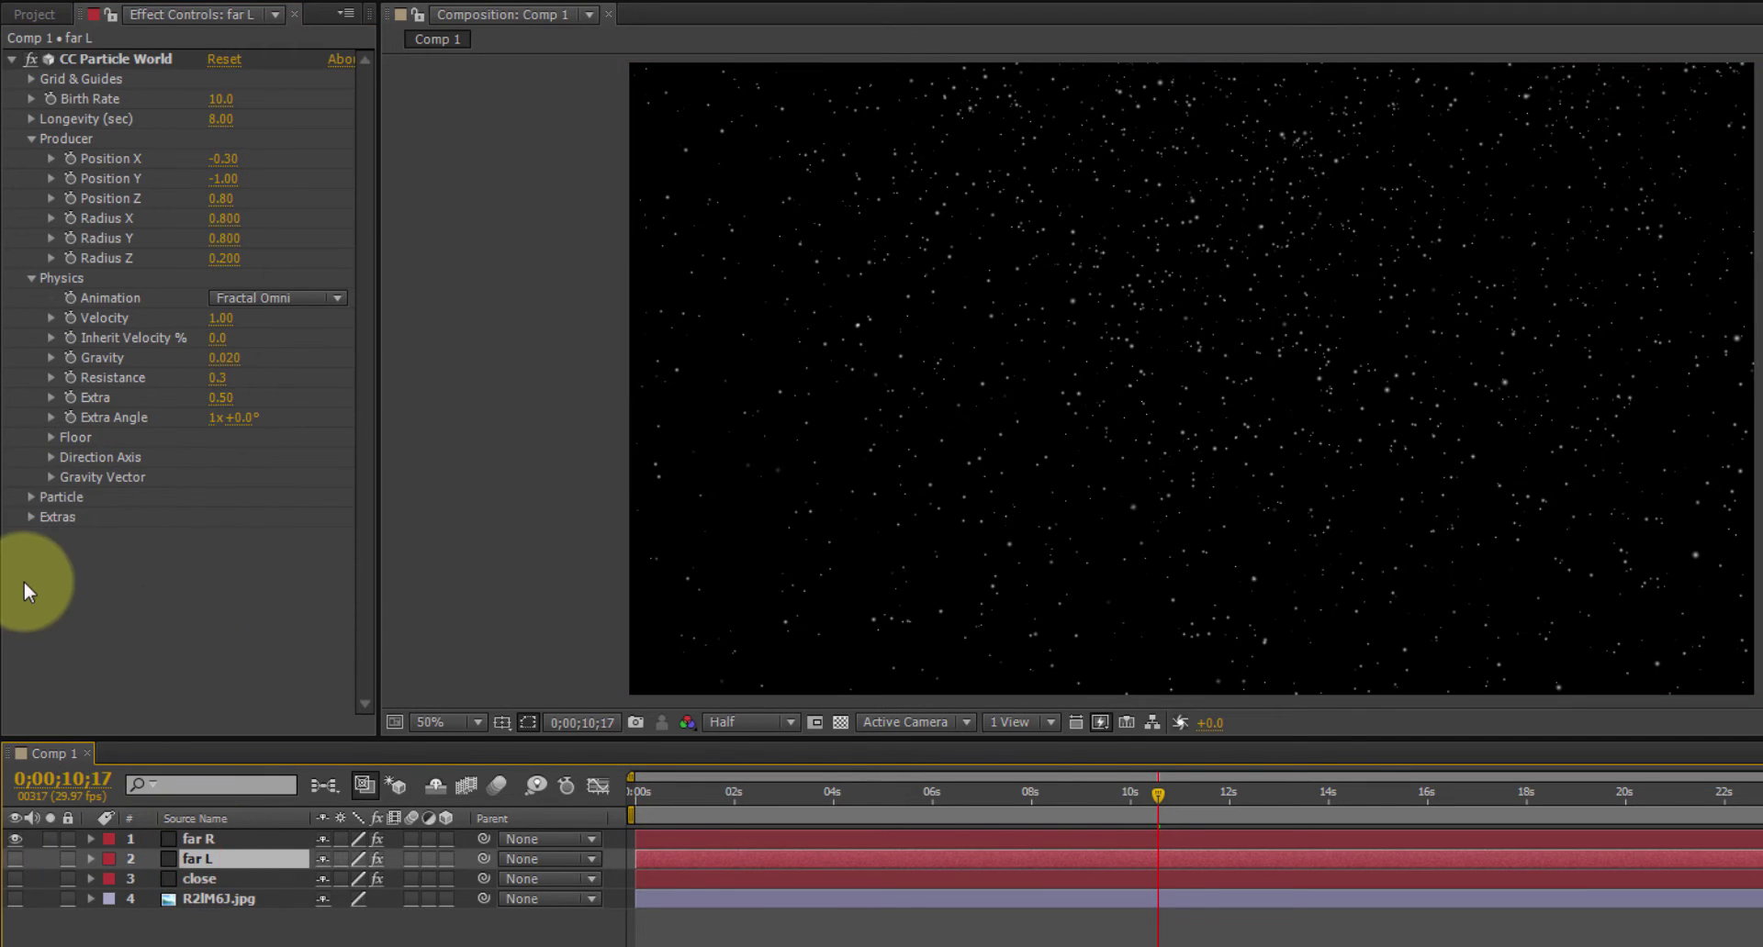
{"action": "left_click", "coordinate": [30, 516]}
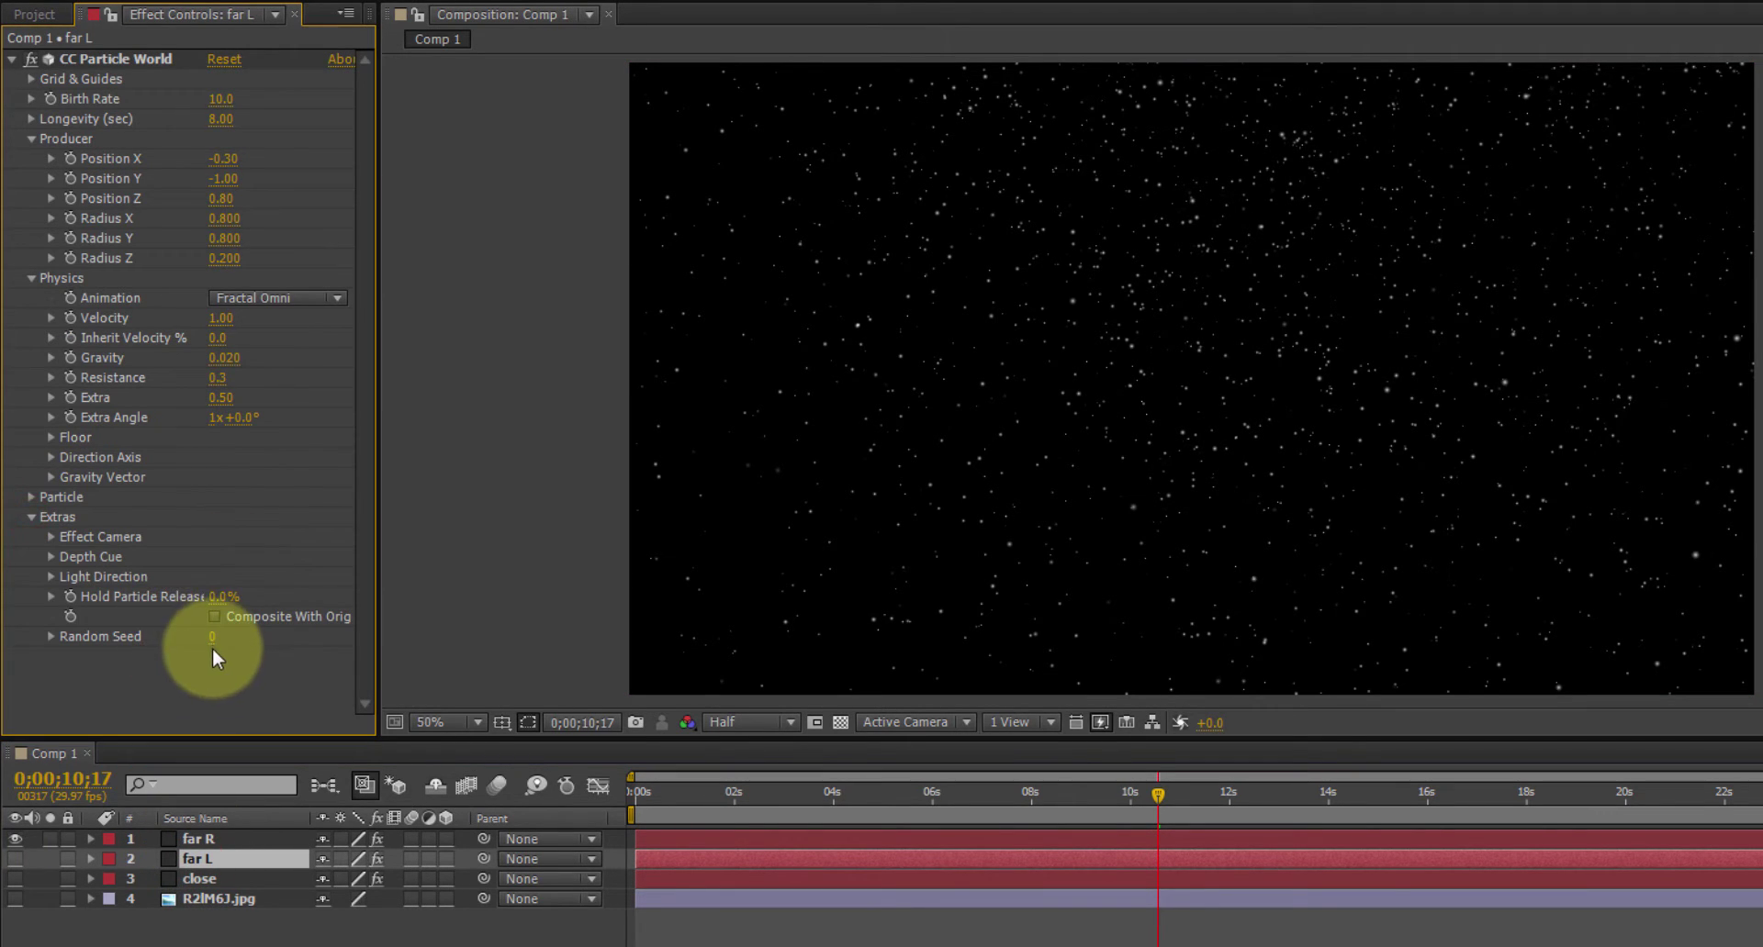
{"action": "left_click_drag", "start_coordinate": [213, 649], "coordinate": [219, 646]}
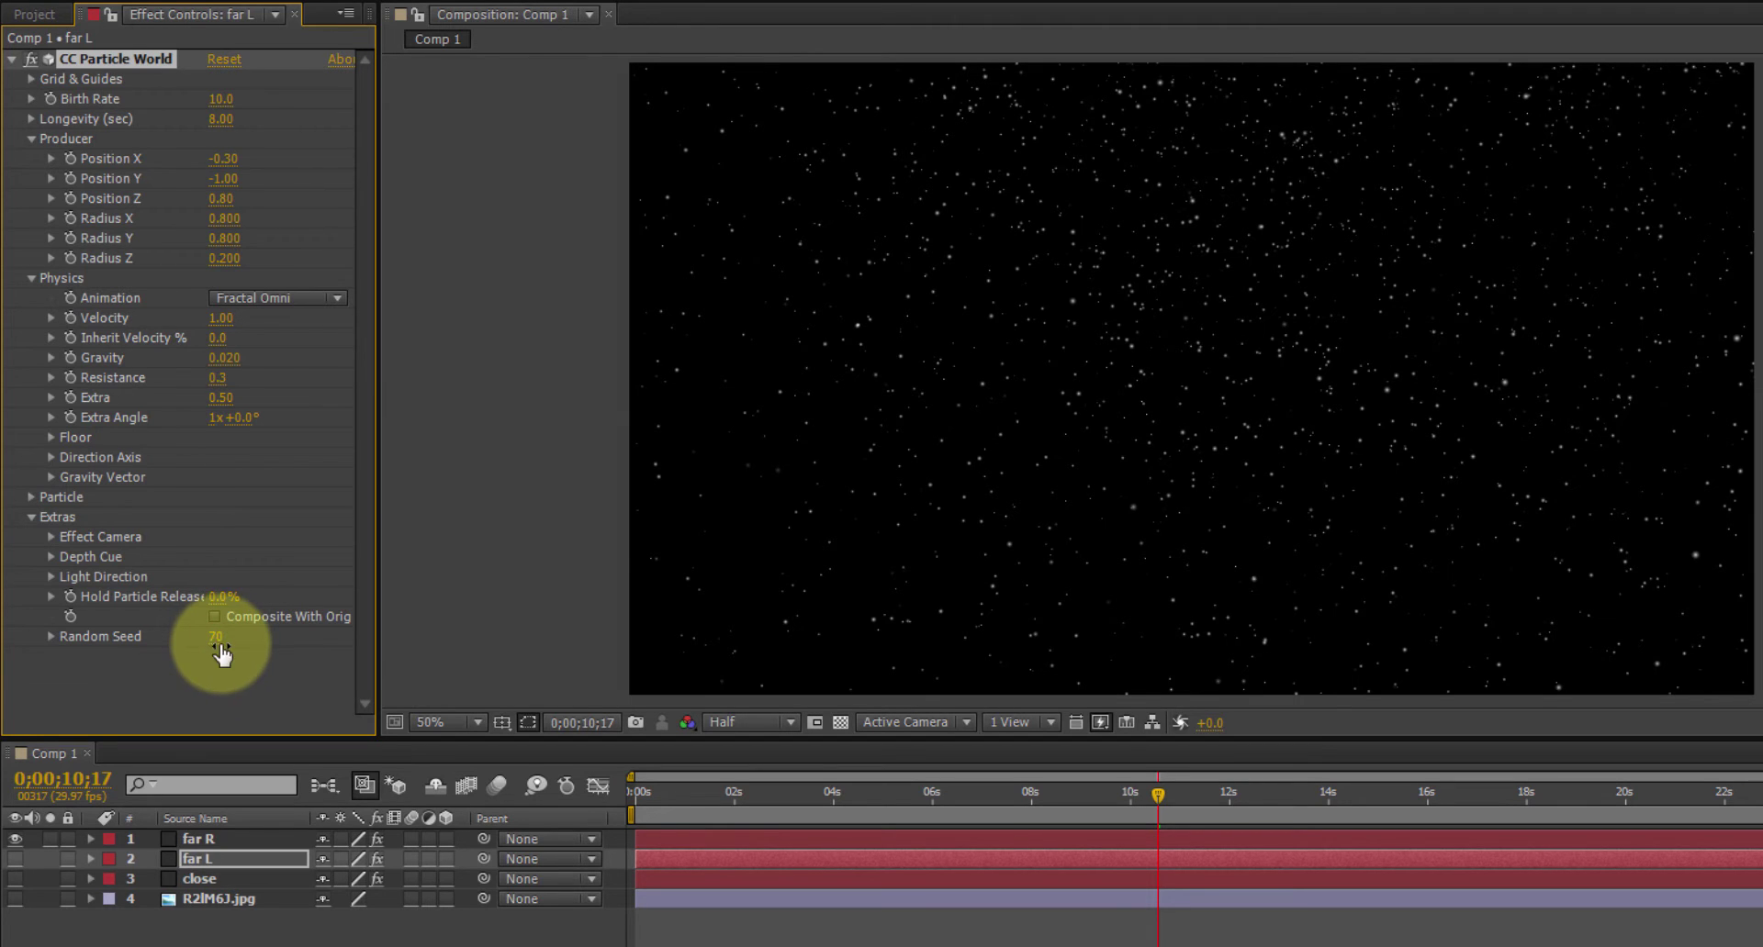
{"action": "left_click", "coordinate": [199, 839]}
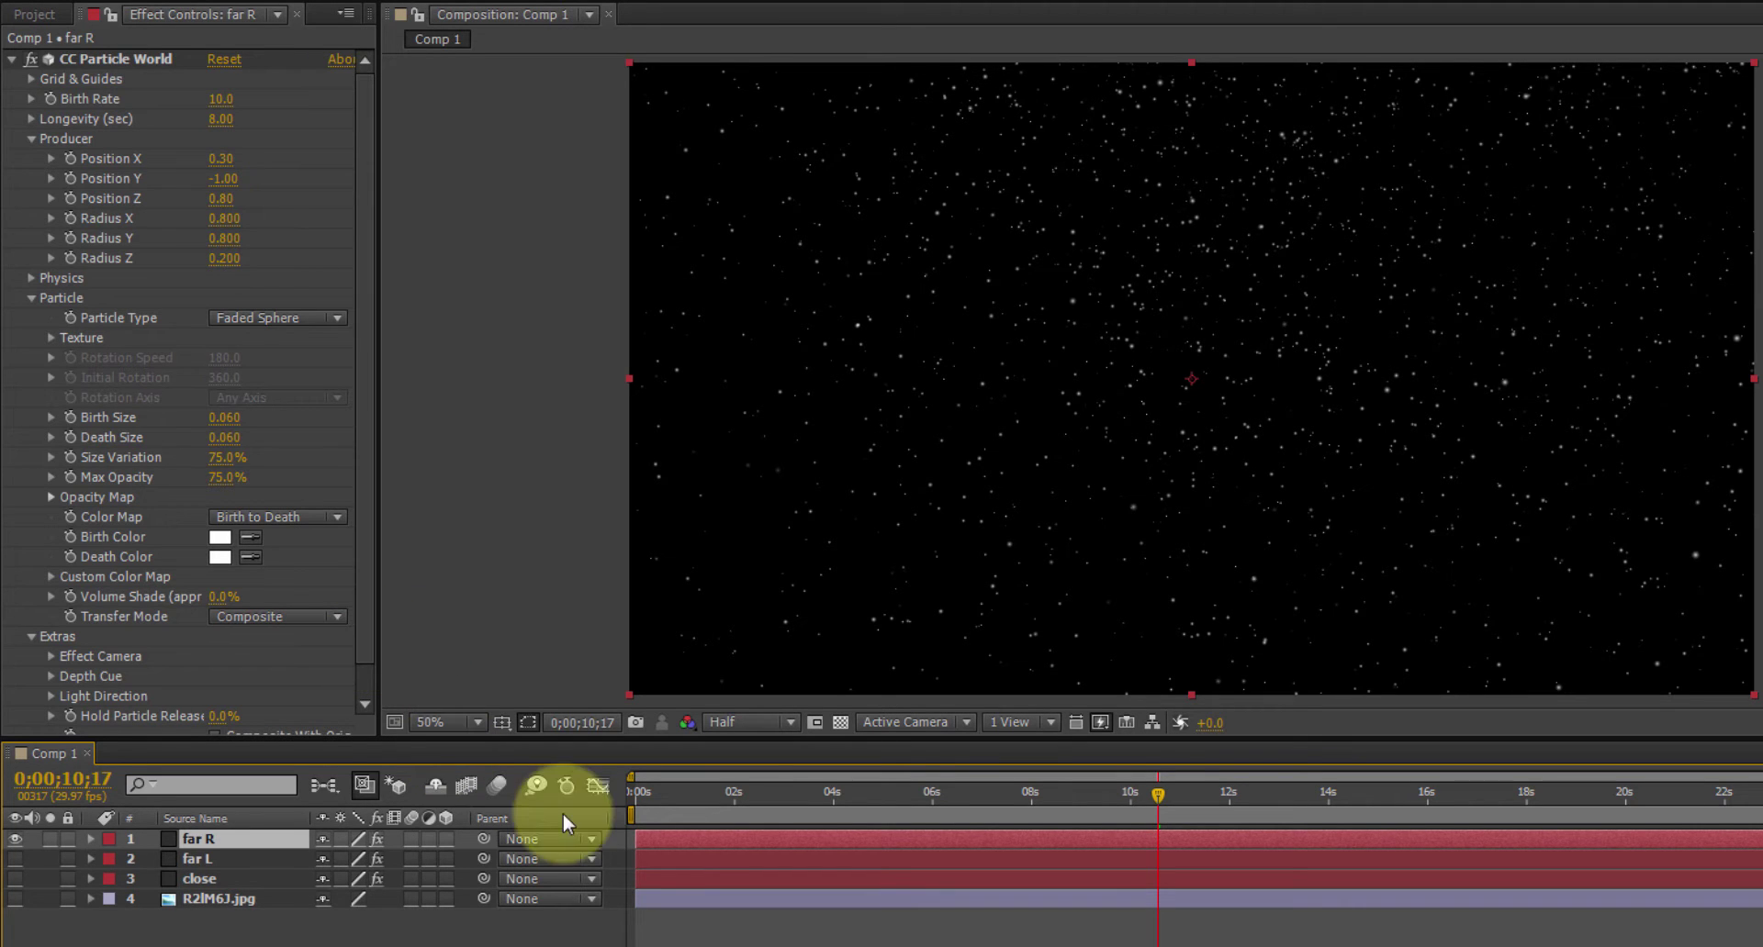
Turn on the far L and close snow layers and view them together just before 10 seconds
{"action": "left_click_drag", "start_coordinate": [1124, 804], "coordinate": [1208, 790]}
{"action": "left_click", "coordinate": [15, 858]}
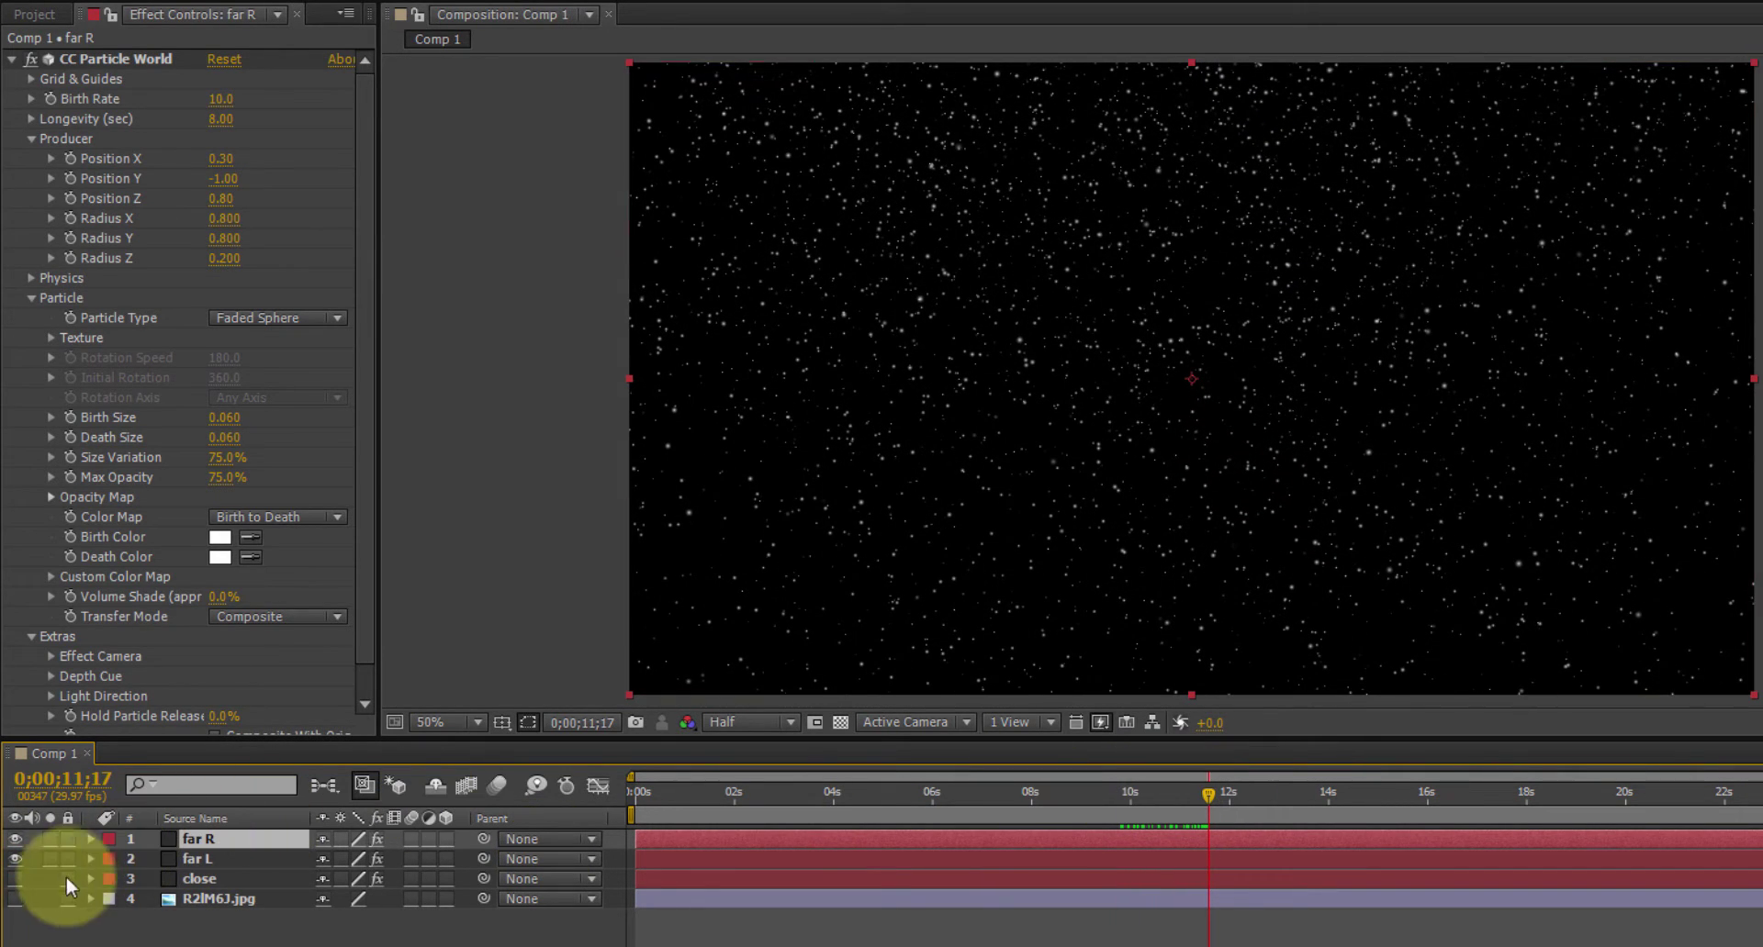
{"action": "left_click", "coordinate": [17, 879]}
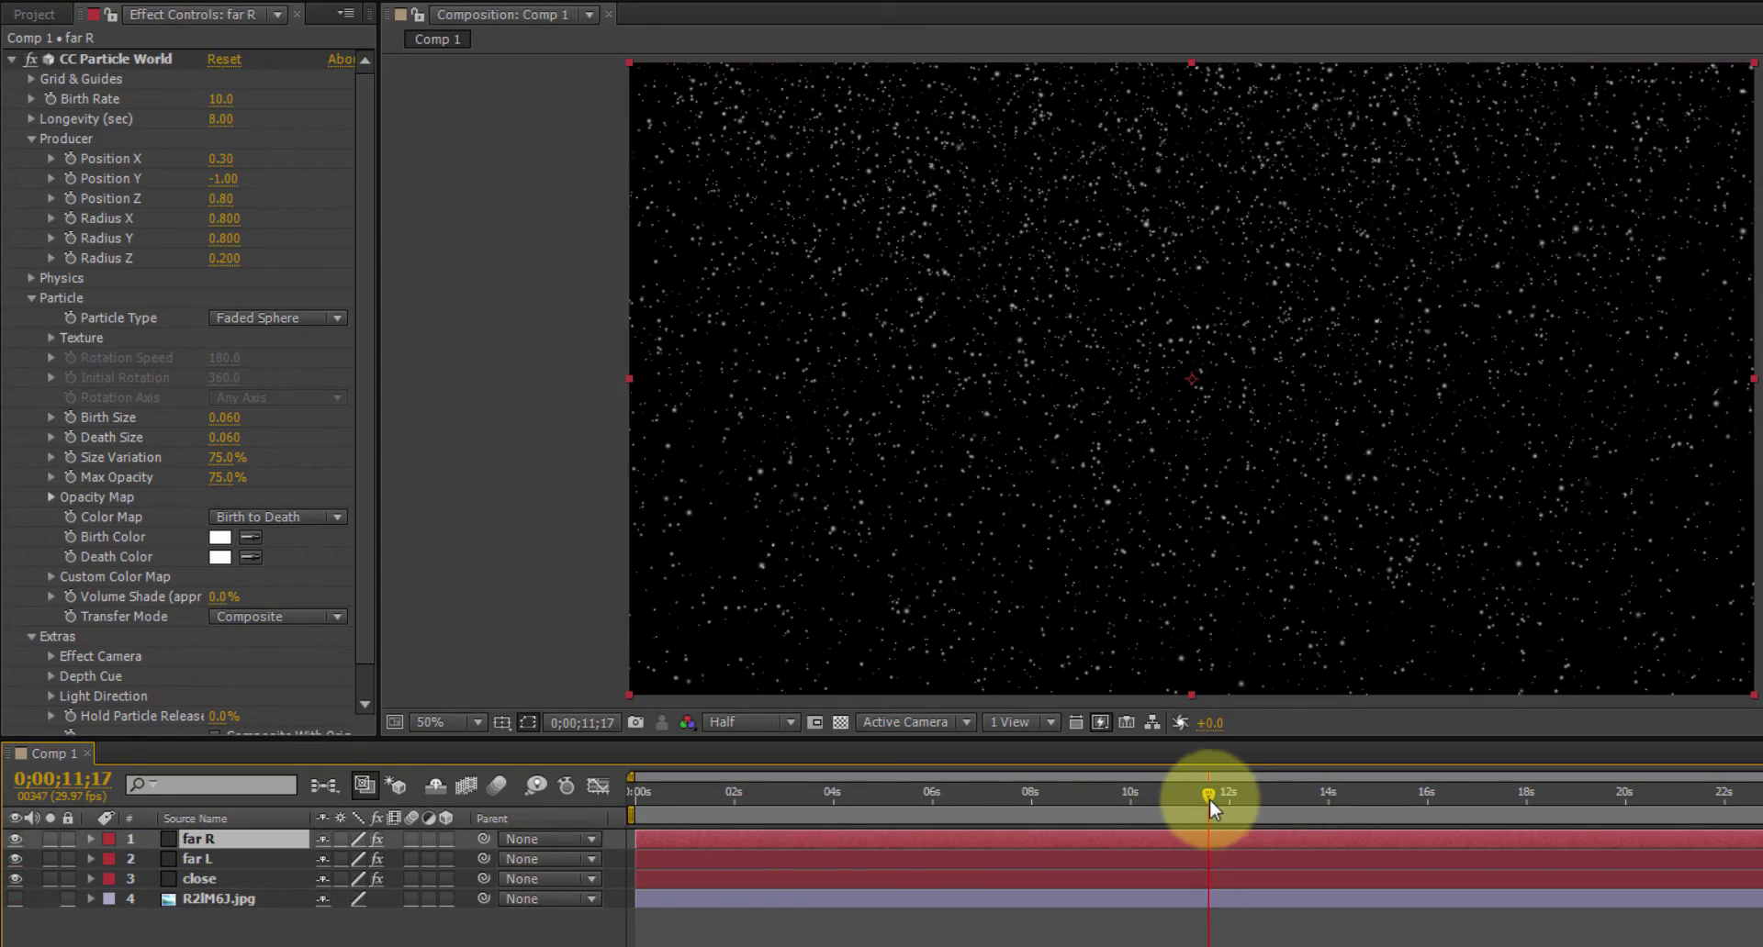
Hide the far R and far L snow layers around 13 seconds, leaving only the close layer visible
{"action": "left_click_drag", "start_coordinate": [1209, 799], "coordinate": [1357, 799]}
{"action": "left_click", "coordinate": [16, 839]}
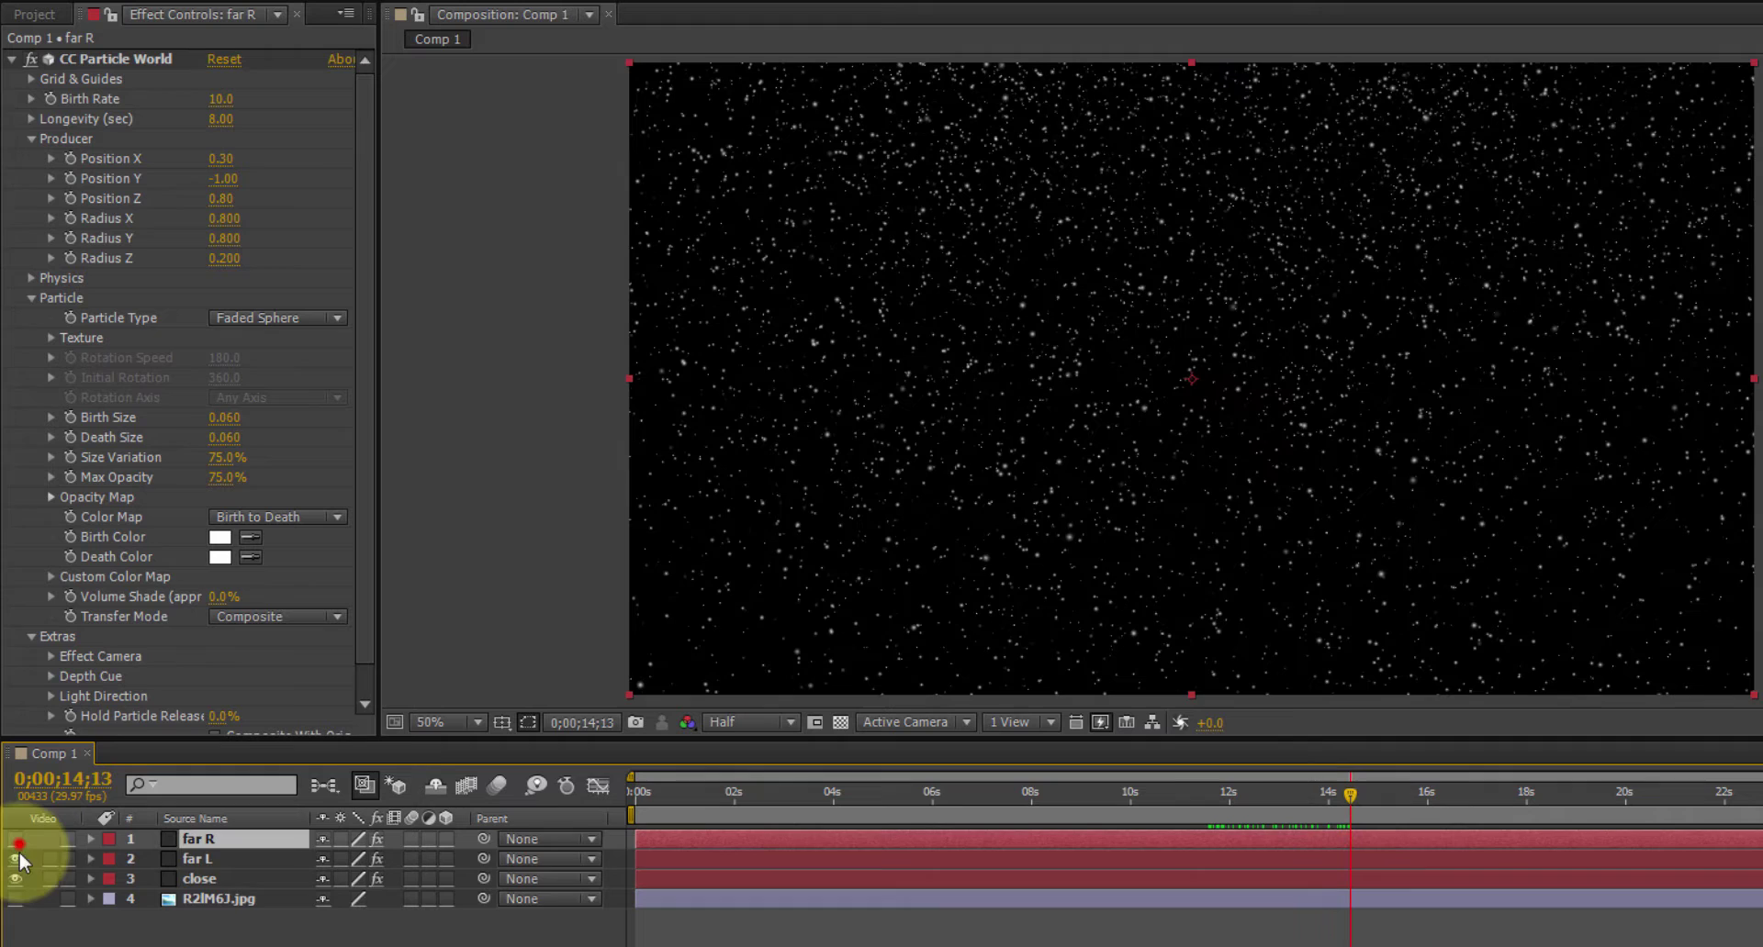
{"action": "left_click", "coordinate": [16, 859]}
{"action": "left_click_drag", "start_coordinate": [1026, 796], "coordinate": [1129, 794]}
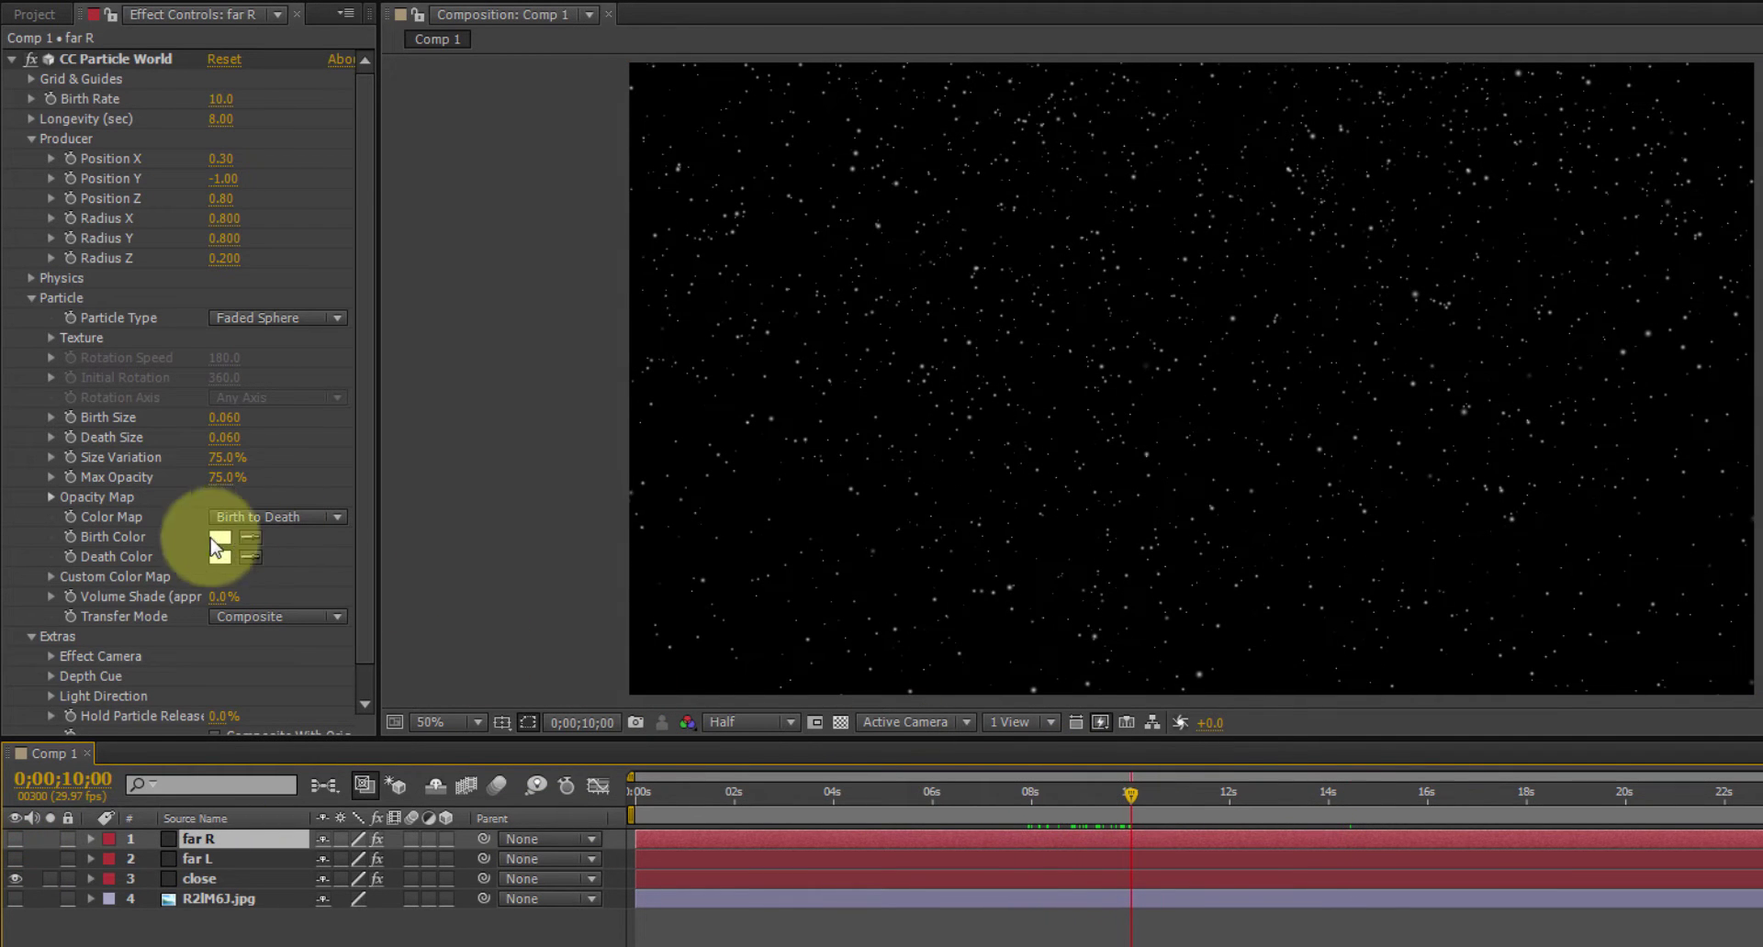
Expand the close snow layer's Physics settings and confirm its Radius Z at 0.200
{"action": "left_click", "coordinate": [202, 878]}
{"action": "left_click", "coordinate": [138, 276]}
{"action": "left_click", "coordinate": [227, 374]}
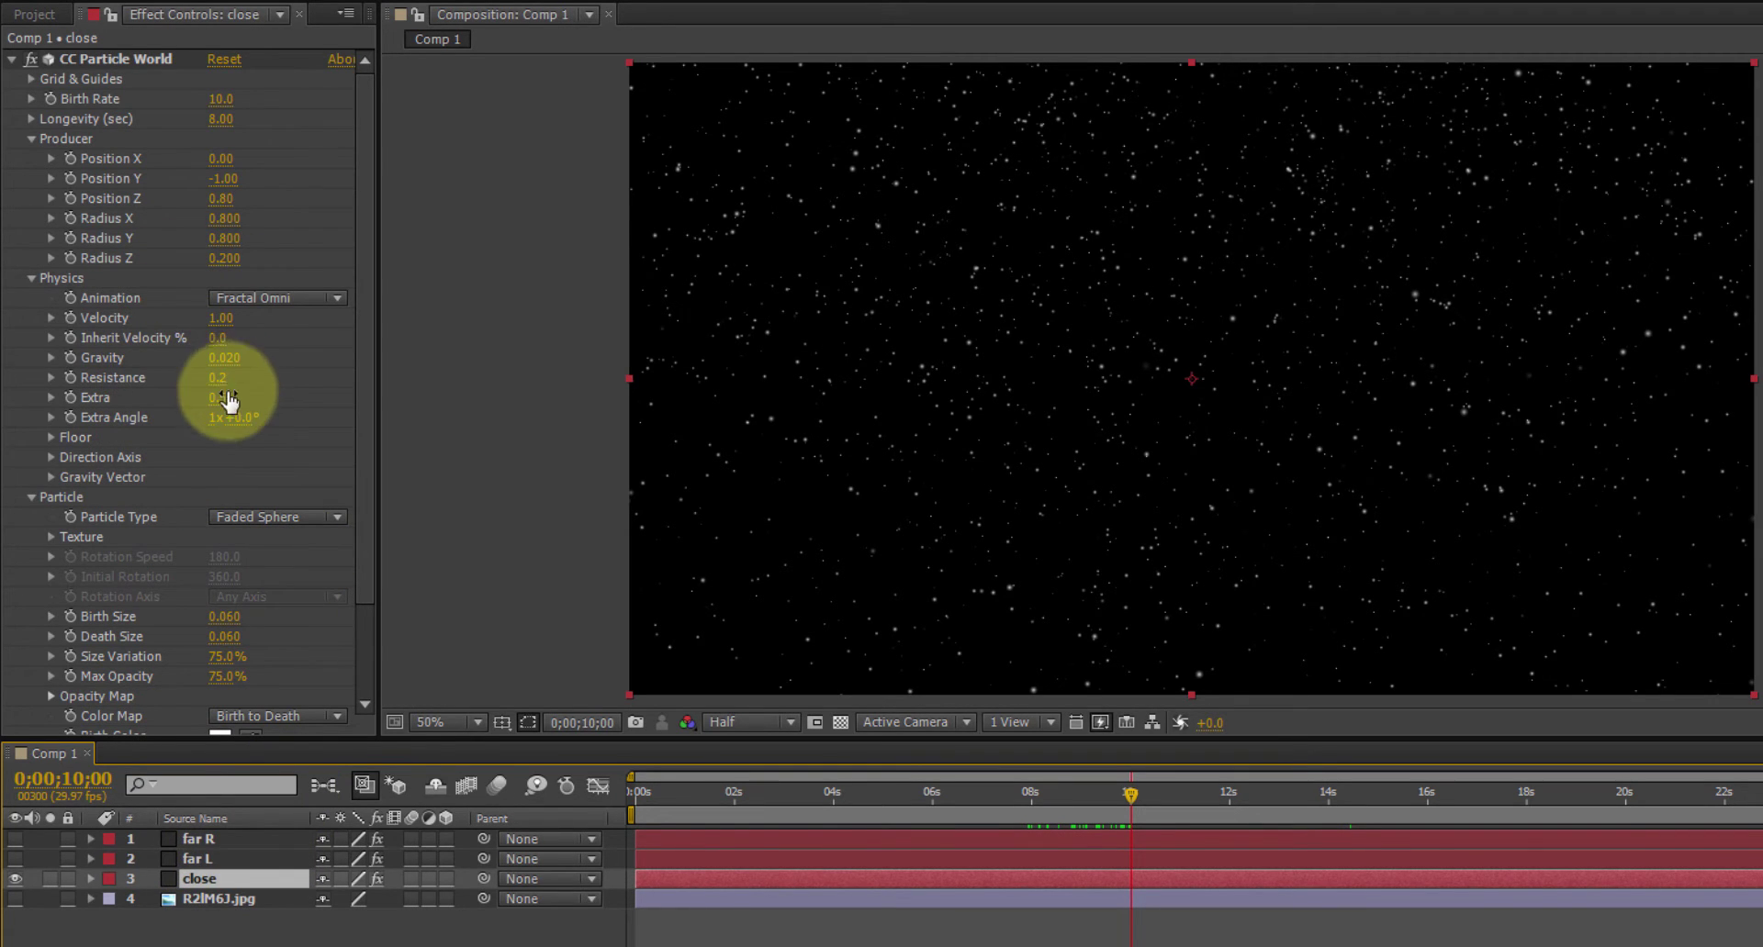
{"action": "left_click", "coordinate": [225, 260]}
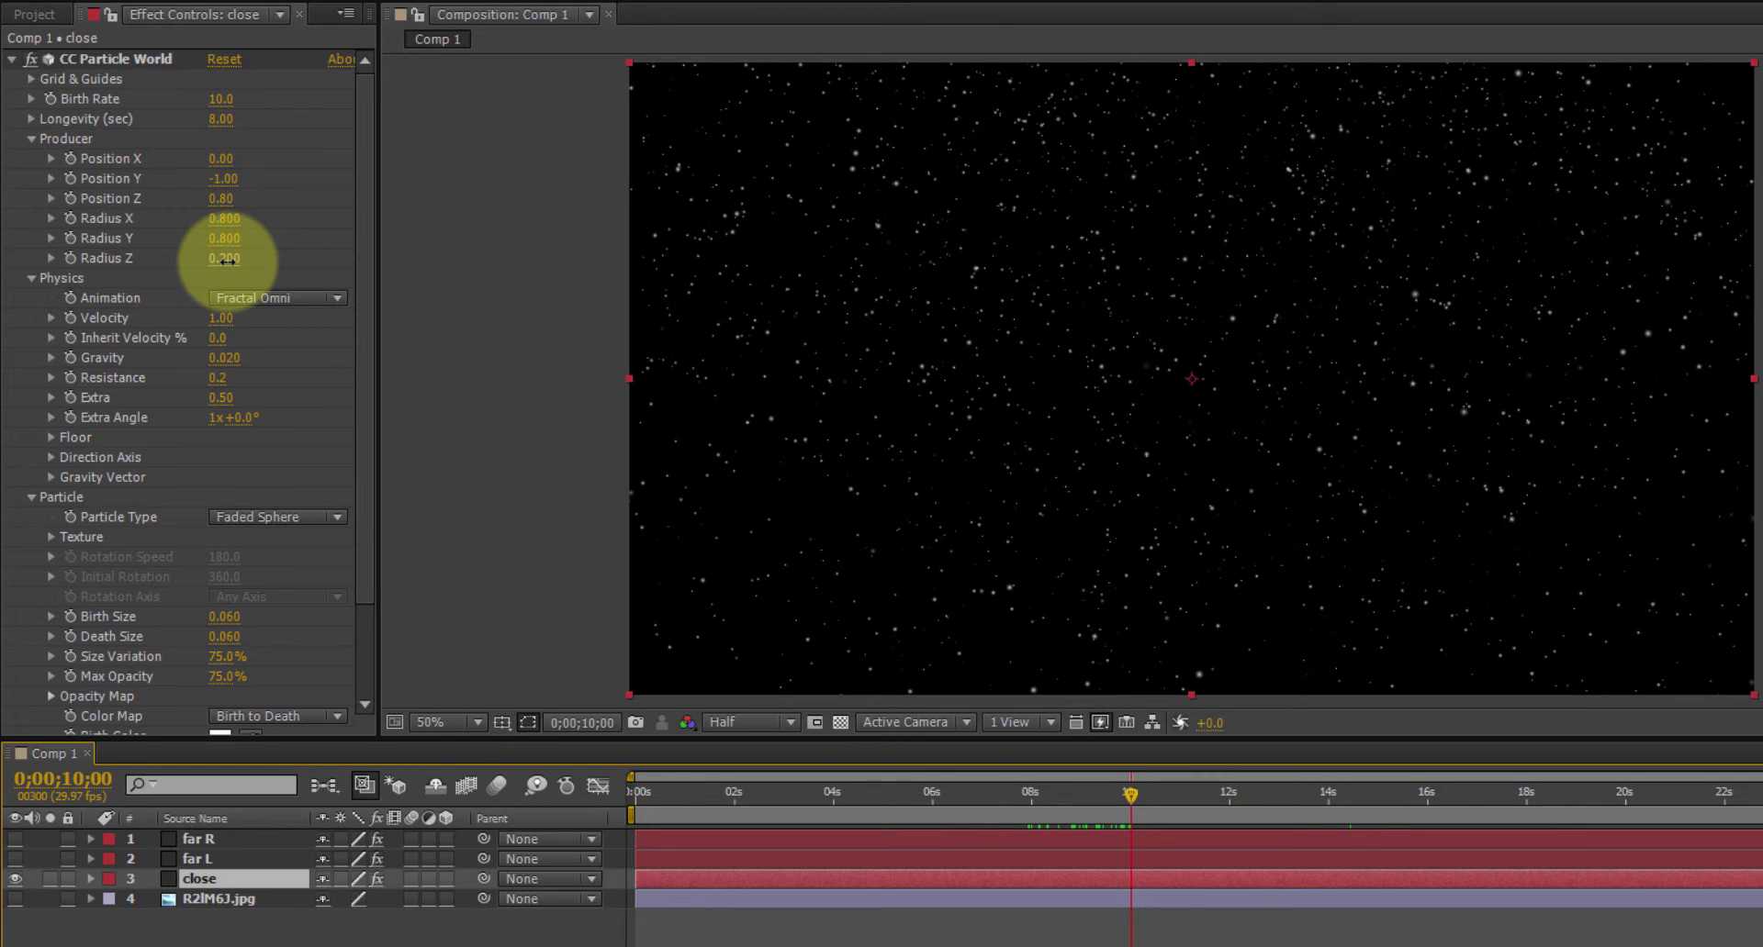
{"action": "left_click", "coordinate": [227, 261]}
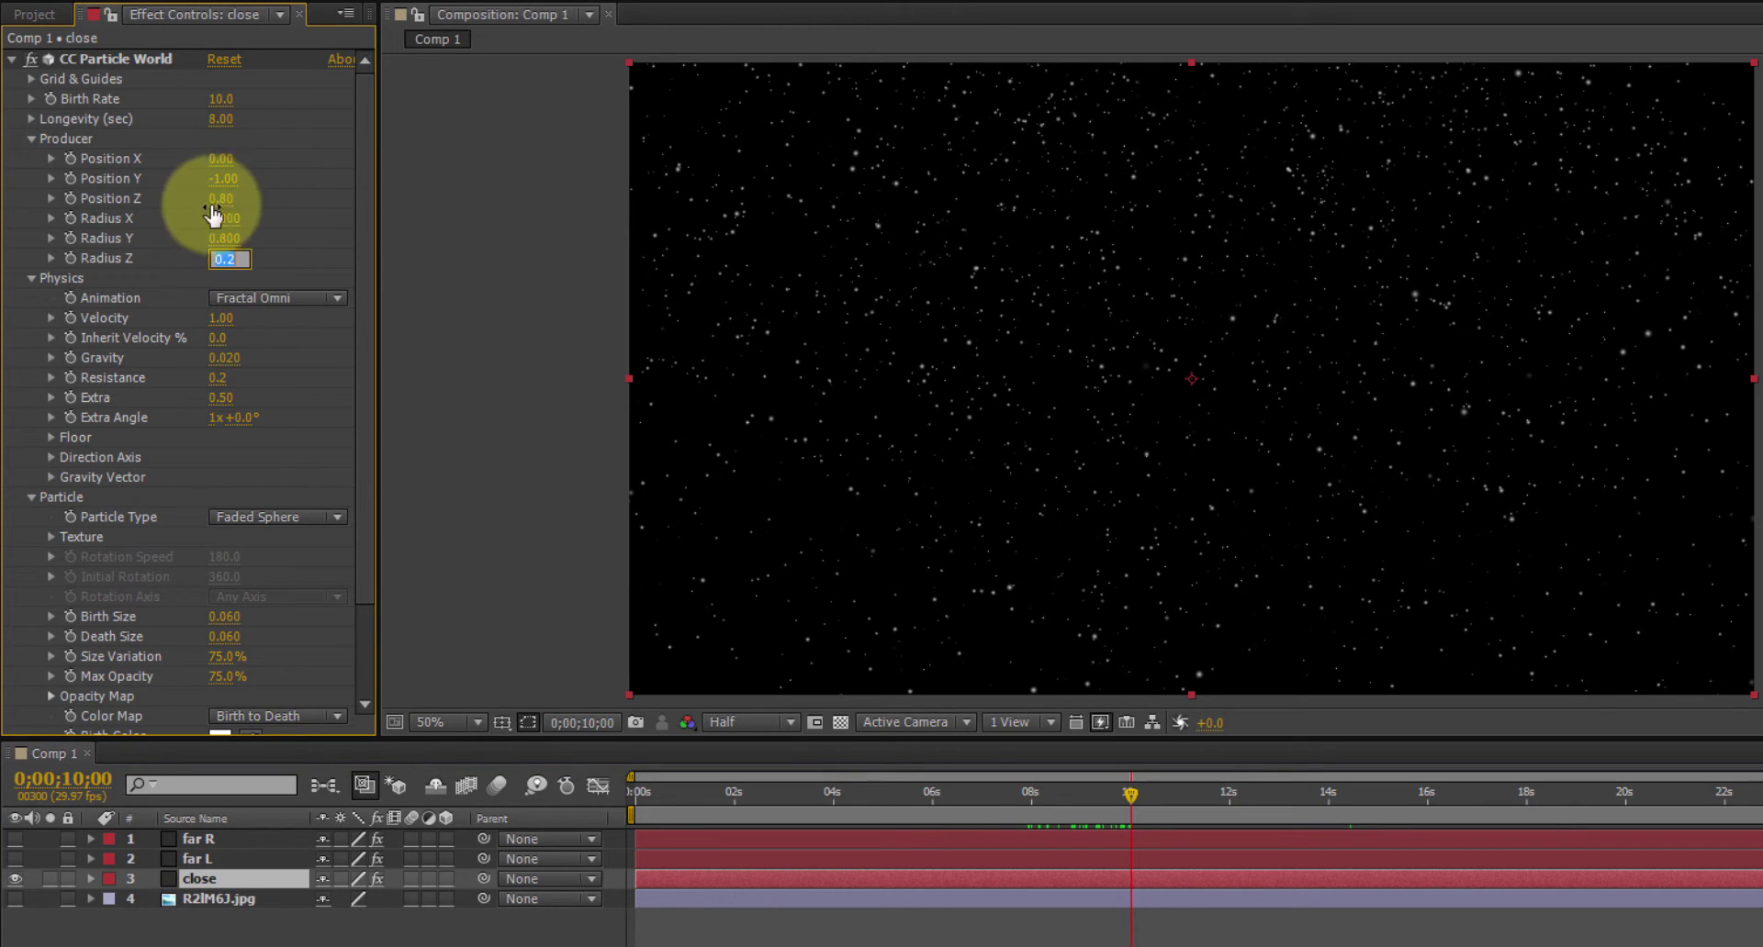
{"action": "key", "text": "Return"}
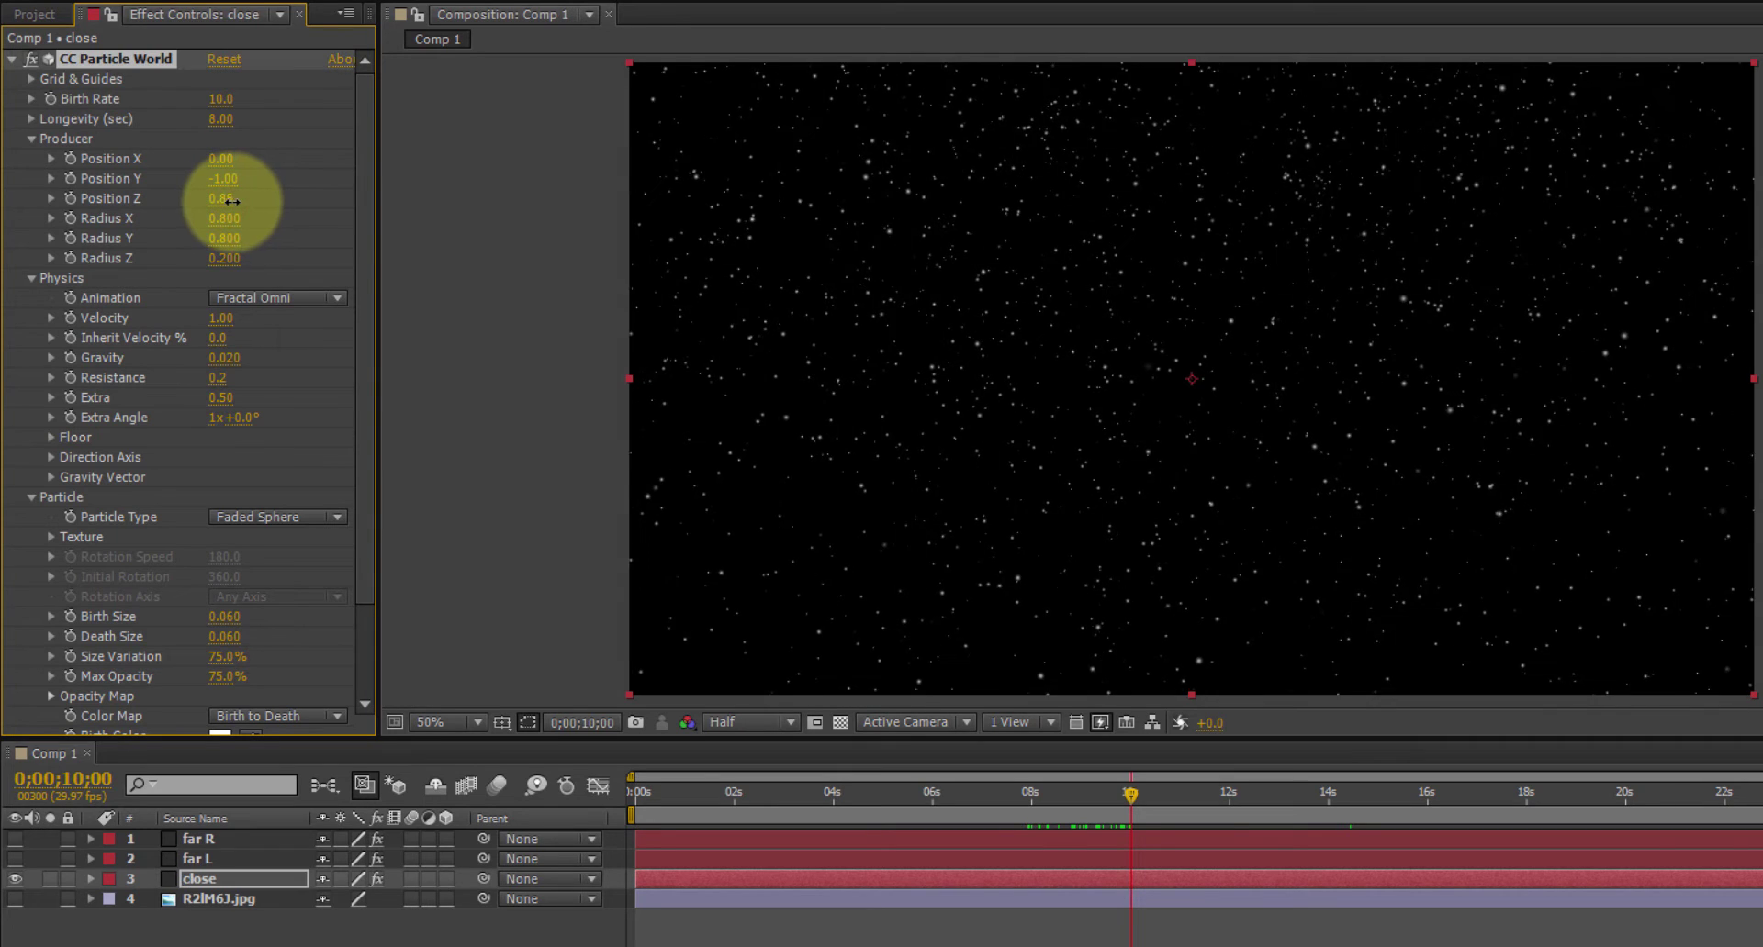
Set the close layer's Producer Position Z to 0.50 and check it at about 9.5 seconds
{"action": "left_click_drag", "start_coordinate": [219, 202], "coordinate": [196, 204]}
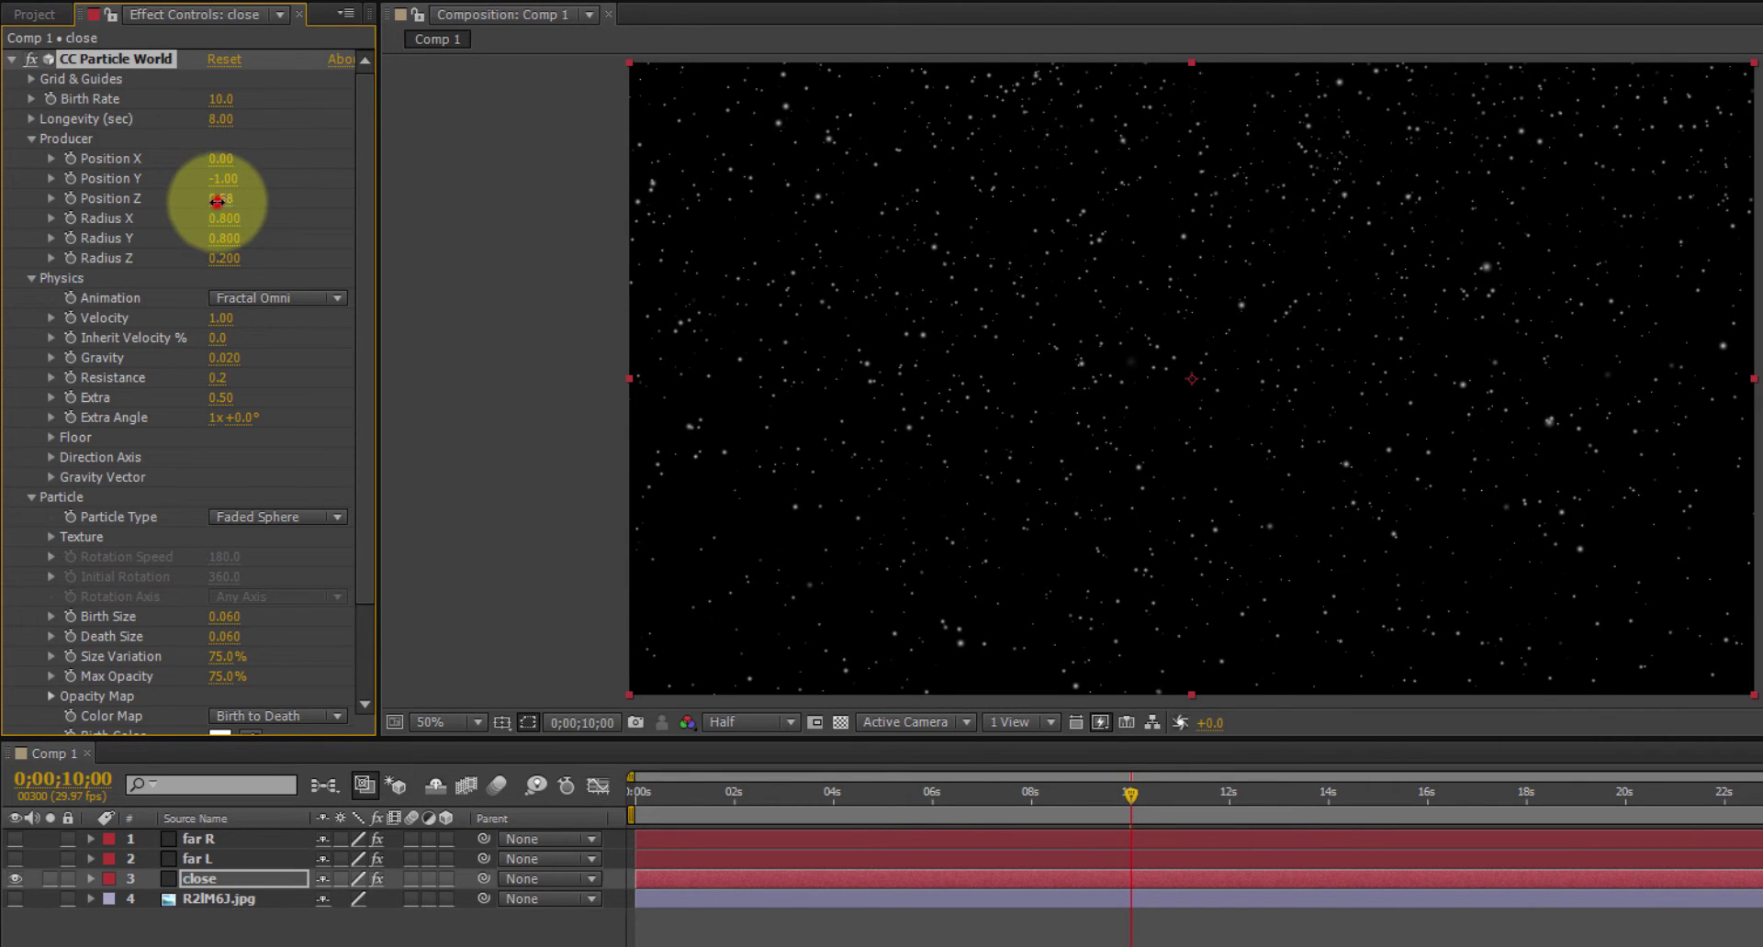
{"action": "left_click", "coordinate": [219, 200]}
{"action": "type", "text": "0.5"}
{"action": "key", "text": "Return"}
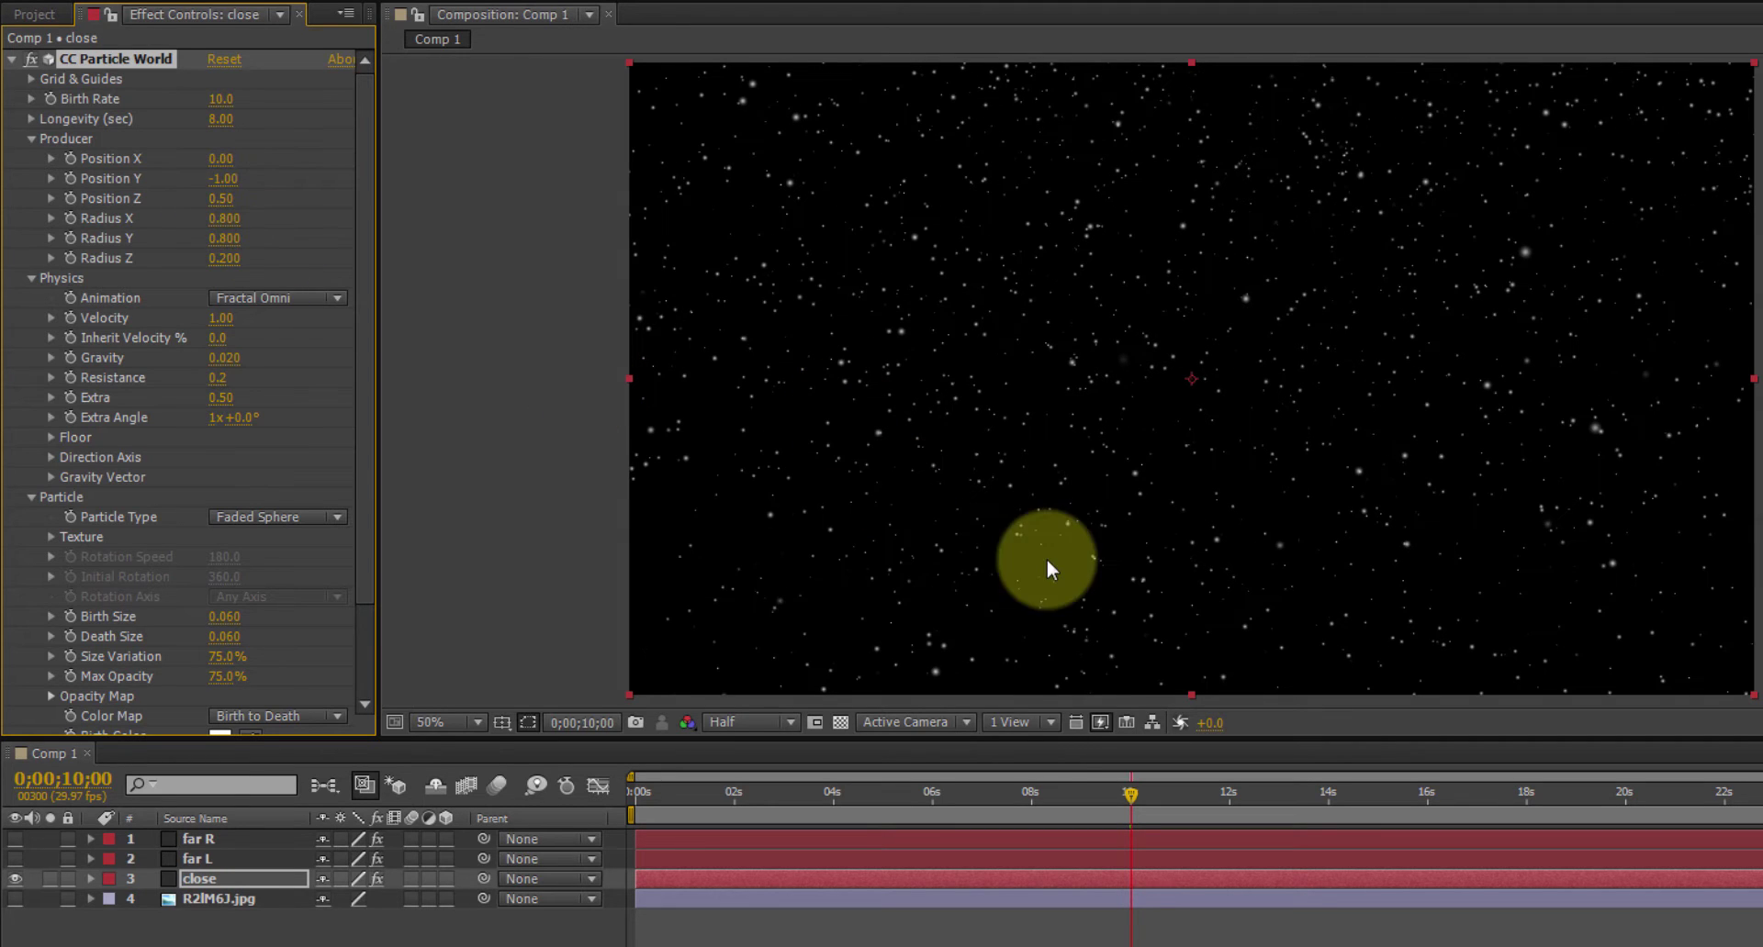
{"action": "left_click_drag", "start_coordinate": [1032, 791], "coordinate": [1185, 808]}
Make the far R, far L and close snow layers and the cabin image visible
{"action": "left_click", "coordinate": [14, 839]}
{"action": "left_click", "coordinate": [15, 860]}
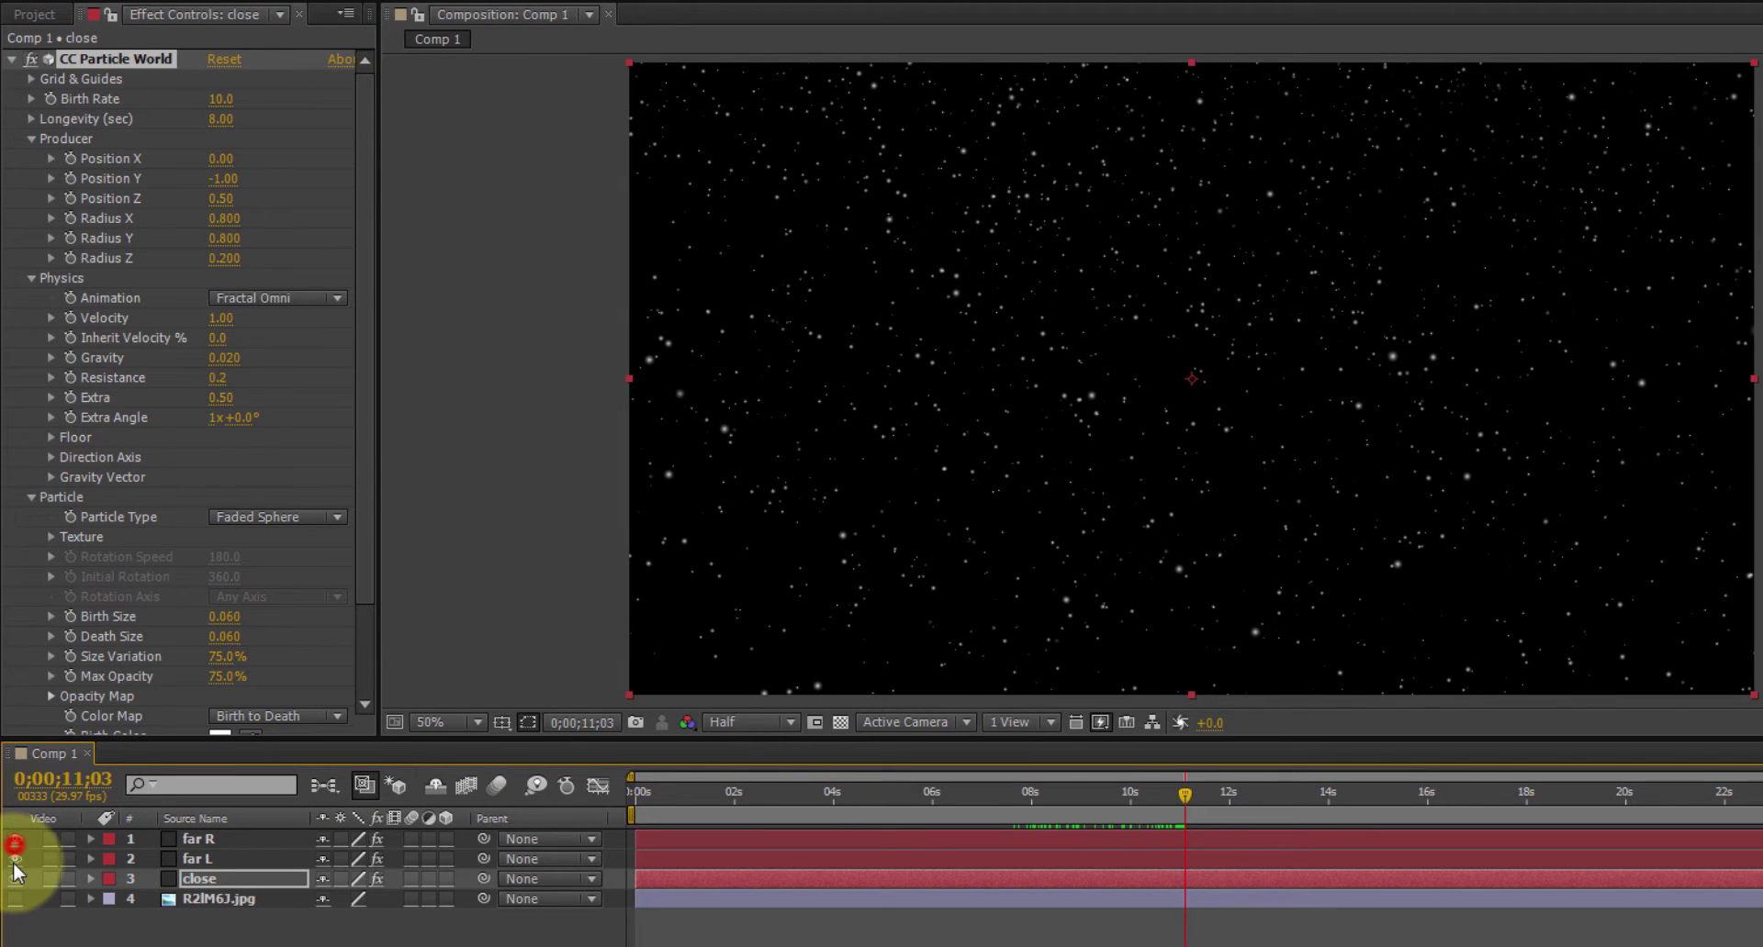
{"action": "left_click", "coordinate": [14, 878]}
{"action": "left_click", "coordinate": [16, 900]}
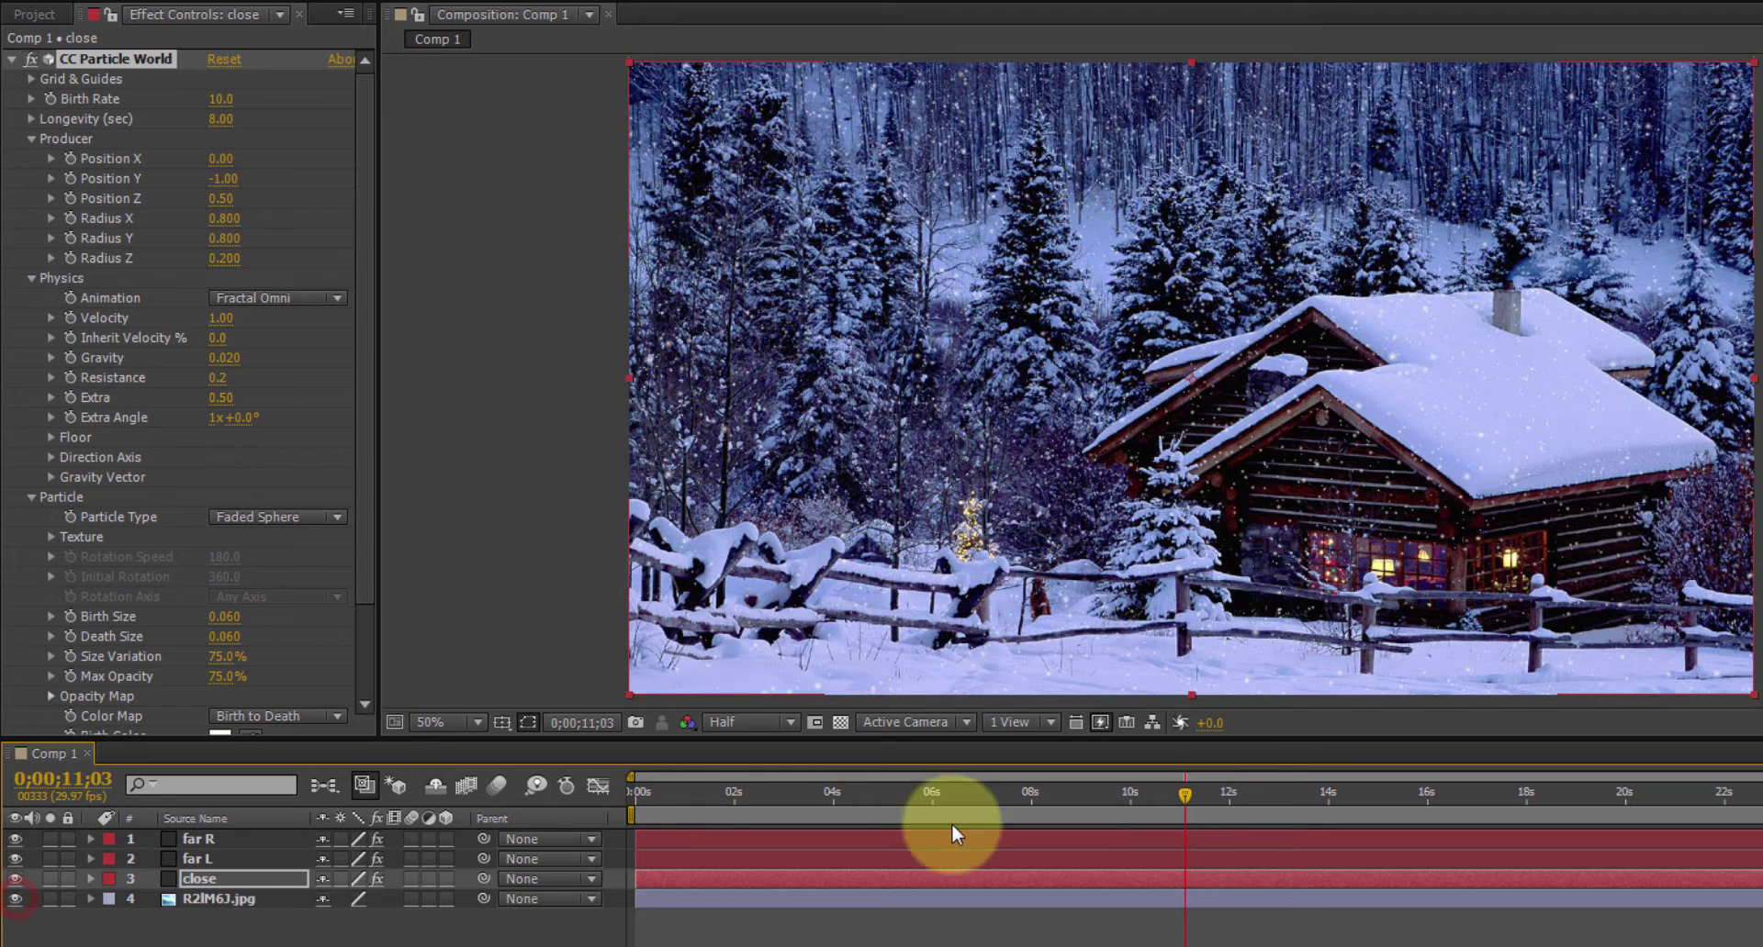
Preview the snowfall over the cabin from about 8 to 11 seconds, then return toward the start
{"action": "left_click", "coordinate": [1032, 796]}
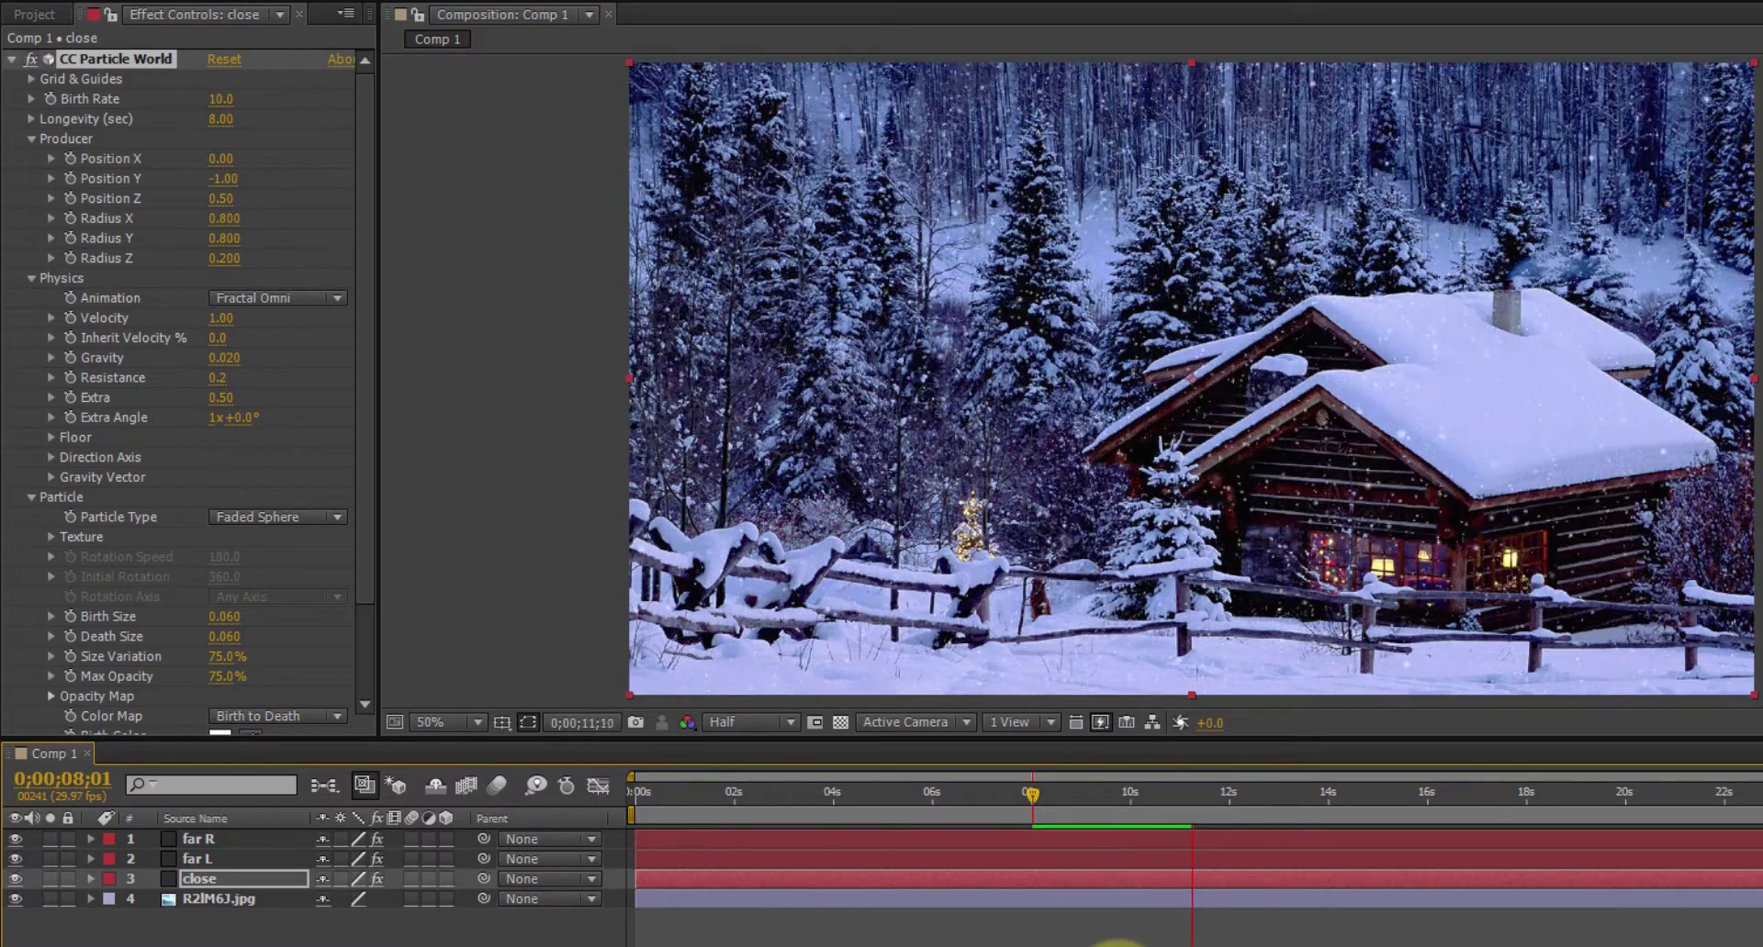
{"action": "left_click", "coordinate": [1036, 795]}
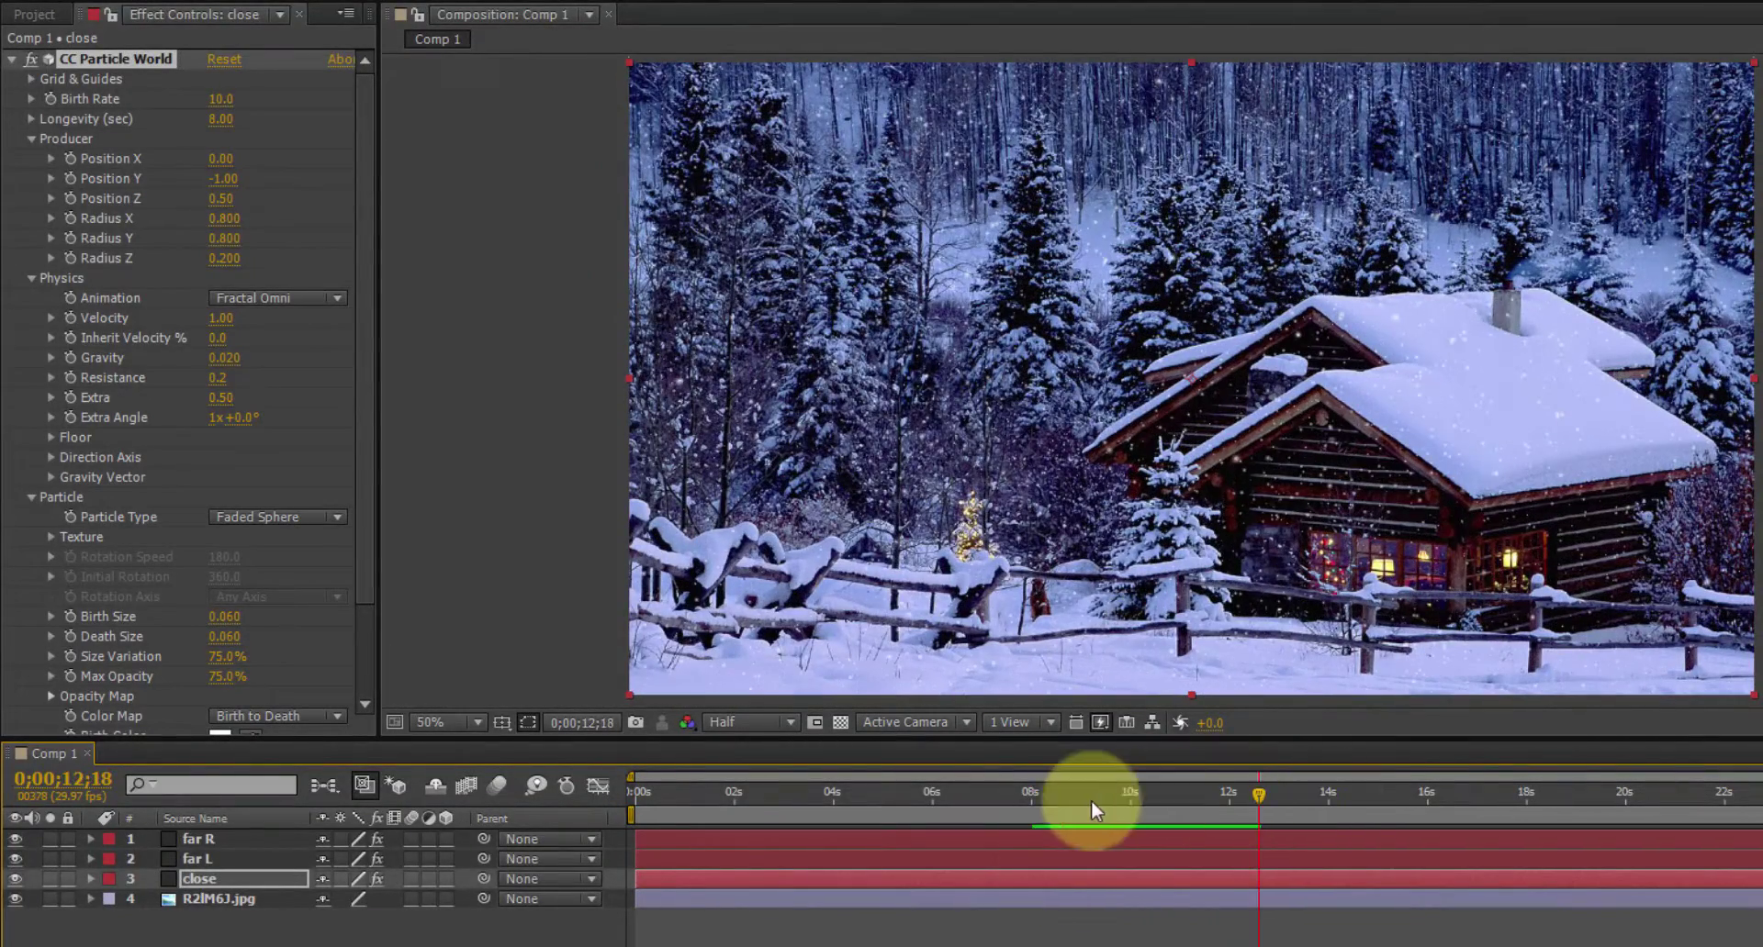
{"action": "left_click", "coordinate": [1045, 792]}
{"action": "left_click_drag", "start_coordinate": [1058, 790], "coordinate": [1176, 786]}
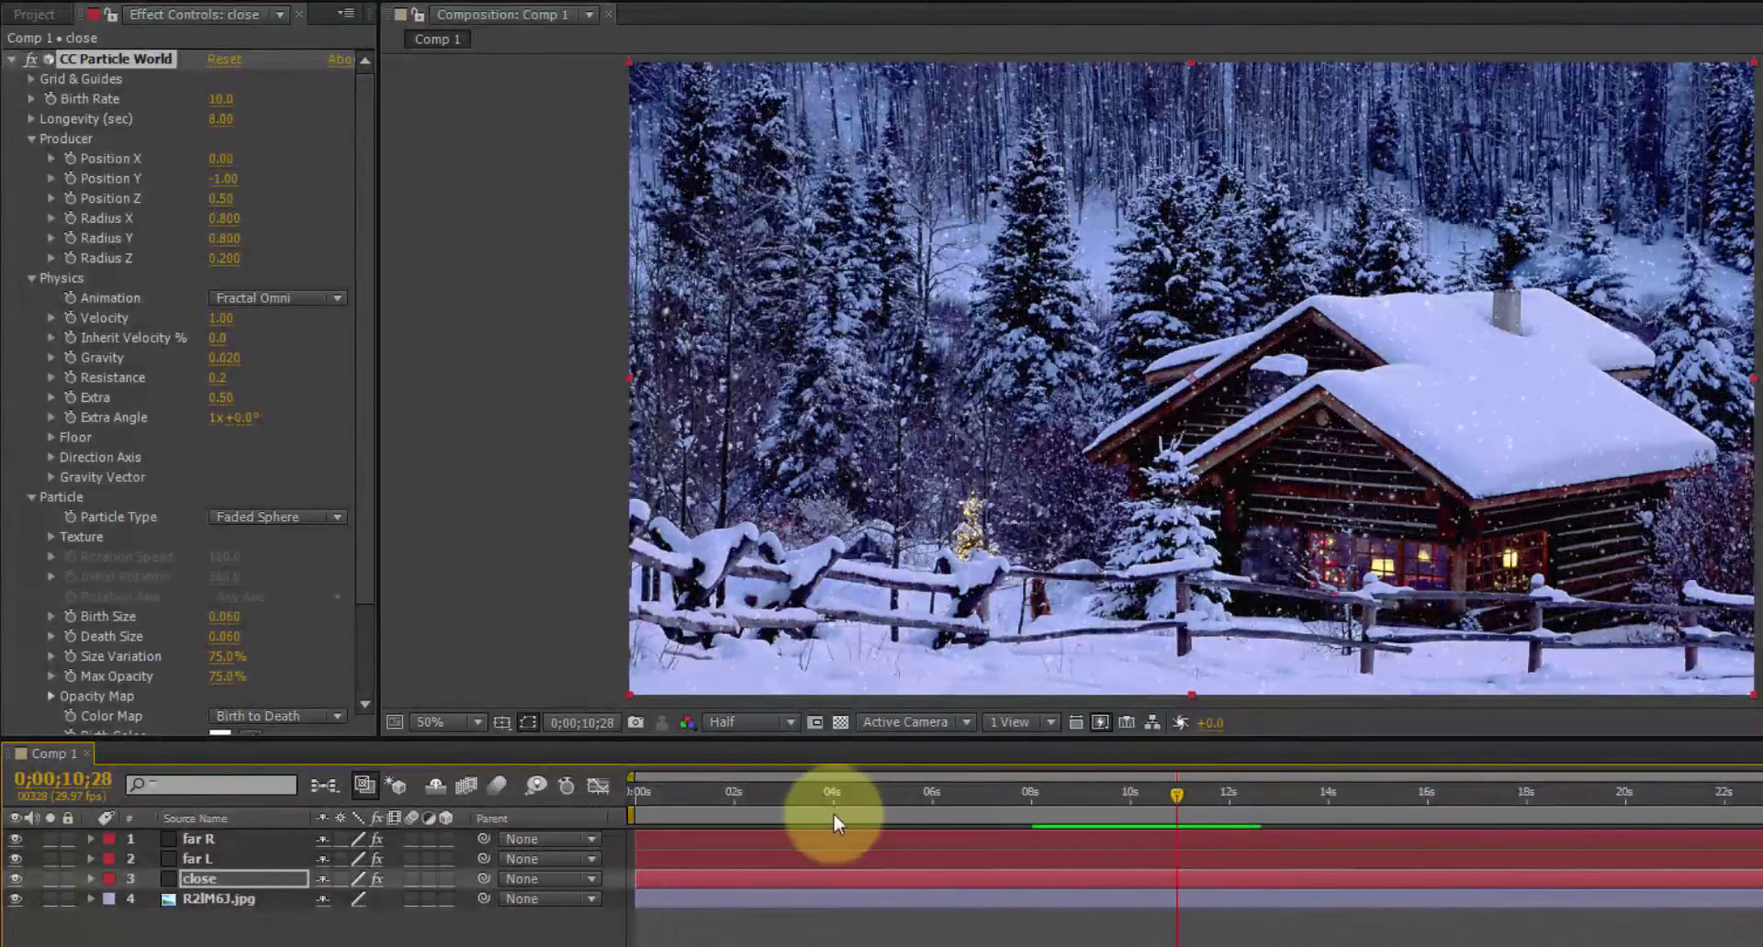
{"action": "mouse_move", "coordinate": [835, 789]}
{"action": "left_mouse_down"}
{"action": "mouse_move", "coordinate": [768, 790]}
{"action": "mouse_move", "coordinate": [855, 792]}
{"action": "left_mouse_up"}
{"action": "left_click", "coordinate": [14, 899]}
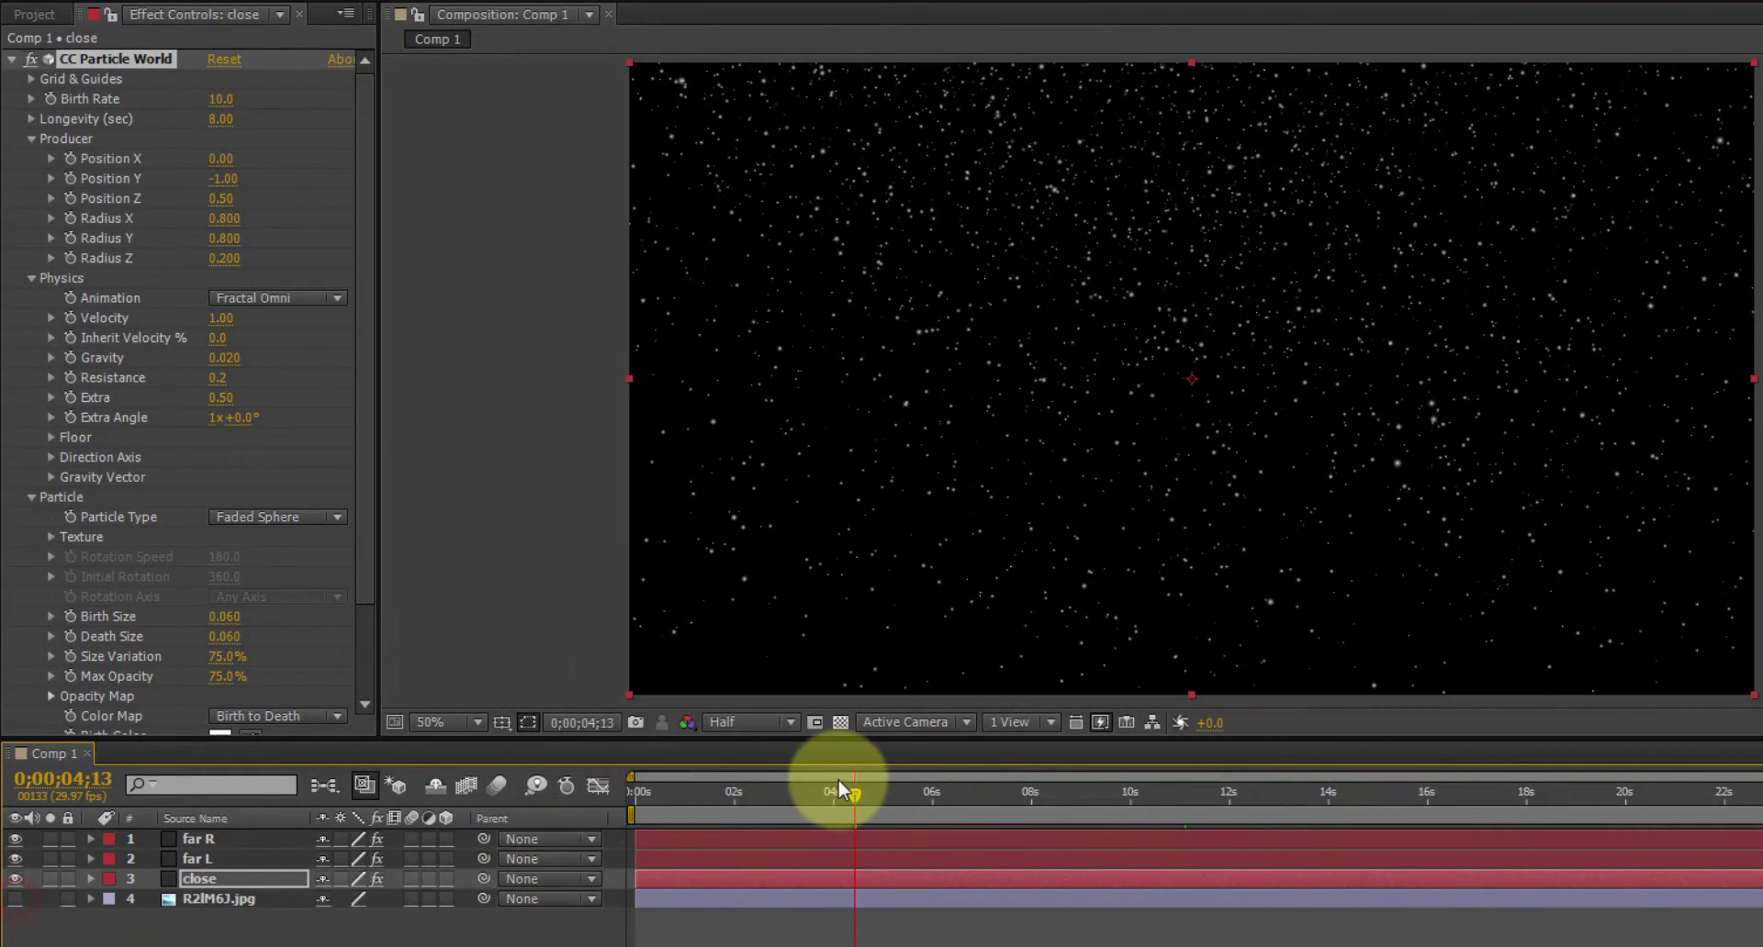
{"action": "left_click_drag", "start_coordinate": [1116, 793], "coordinate": [1762, 797]}
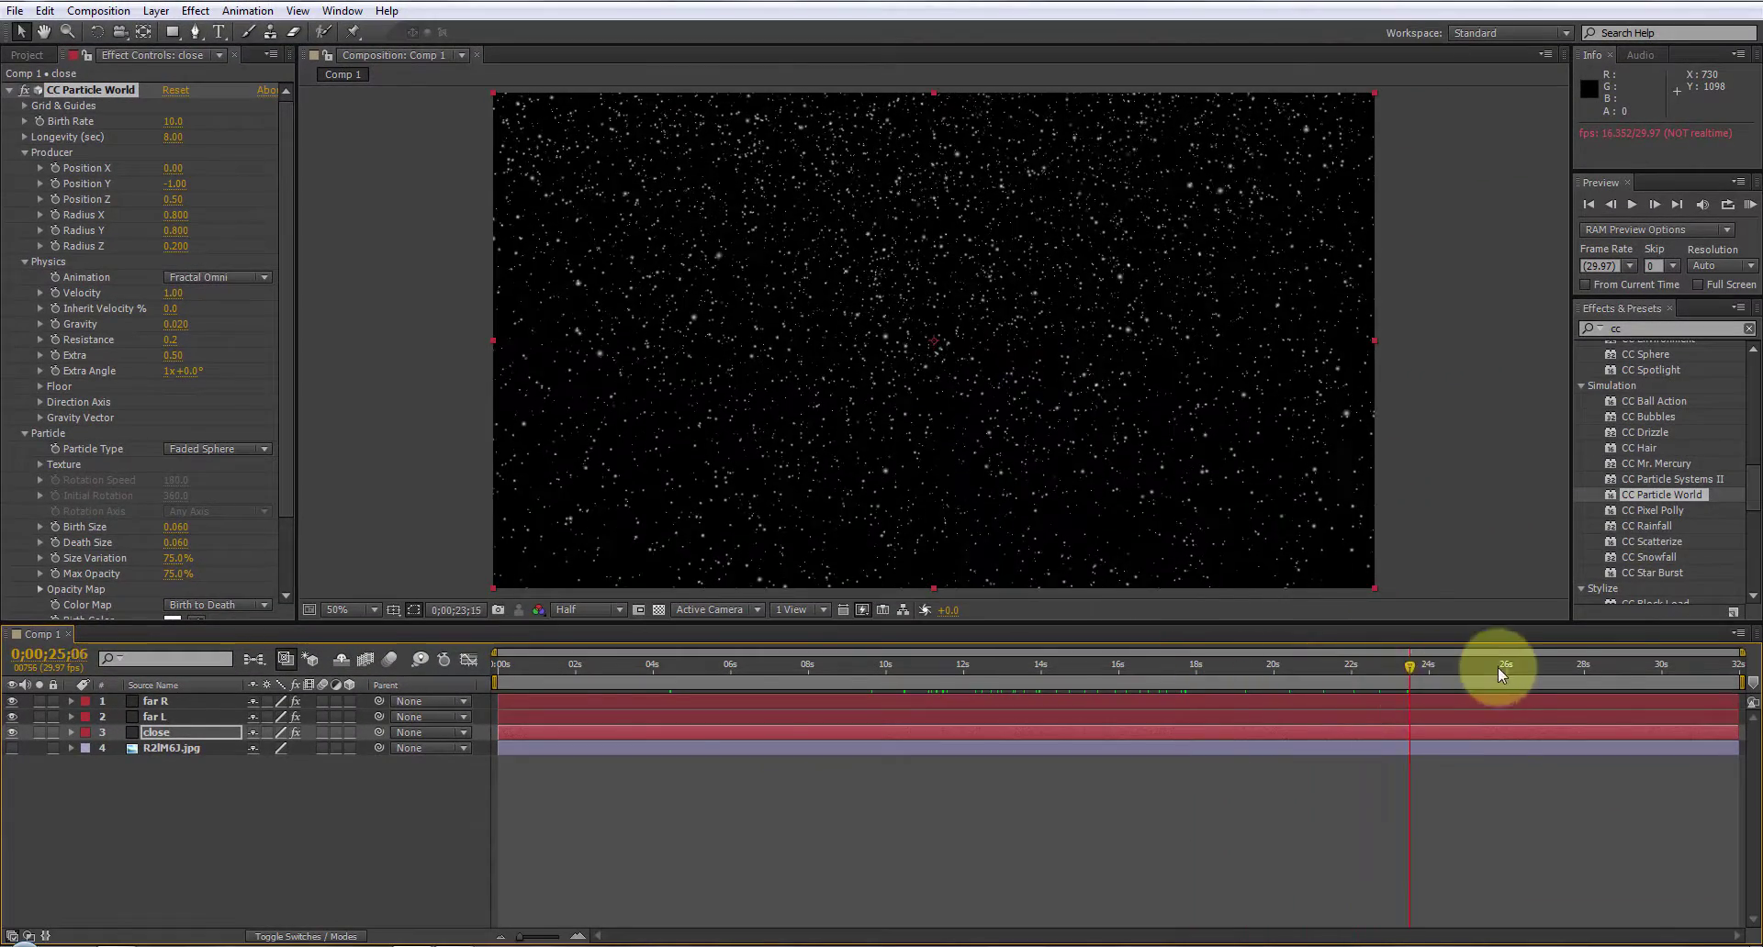
{"action": "left_click_drag", "start_coordinate": [1496, 669], "coordinate": [834, 667]}
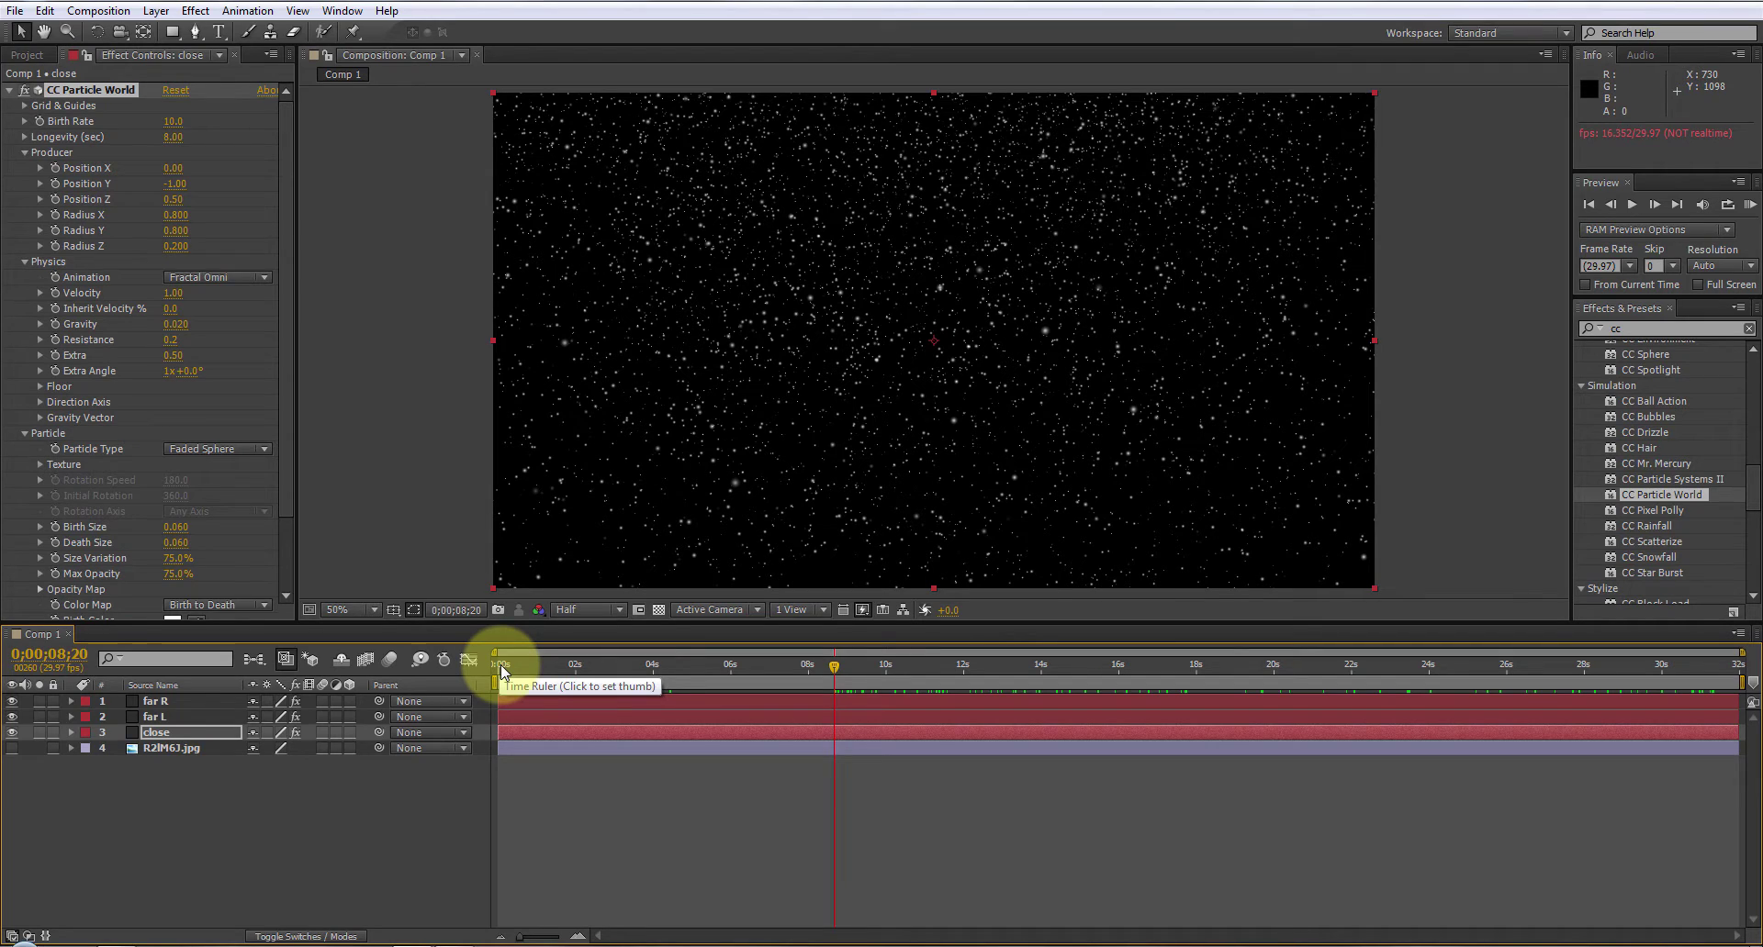
{"action": "left_click_drag", "start_coordinate": [501, 667], "coordinate": [648, 667]}
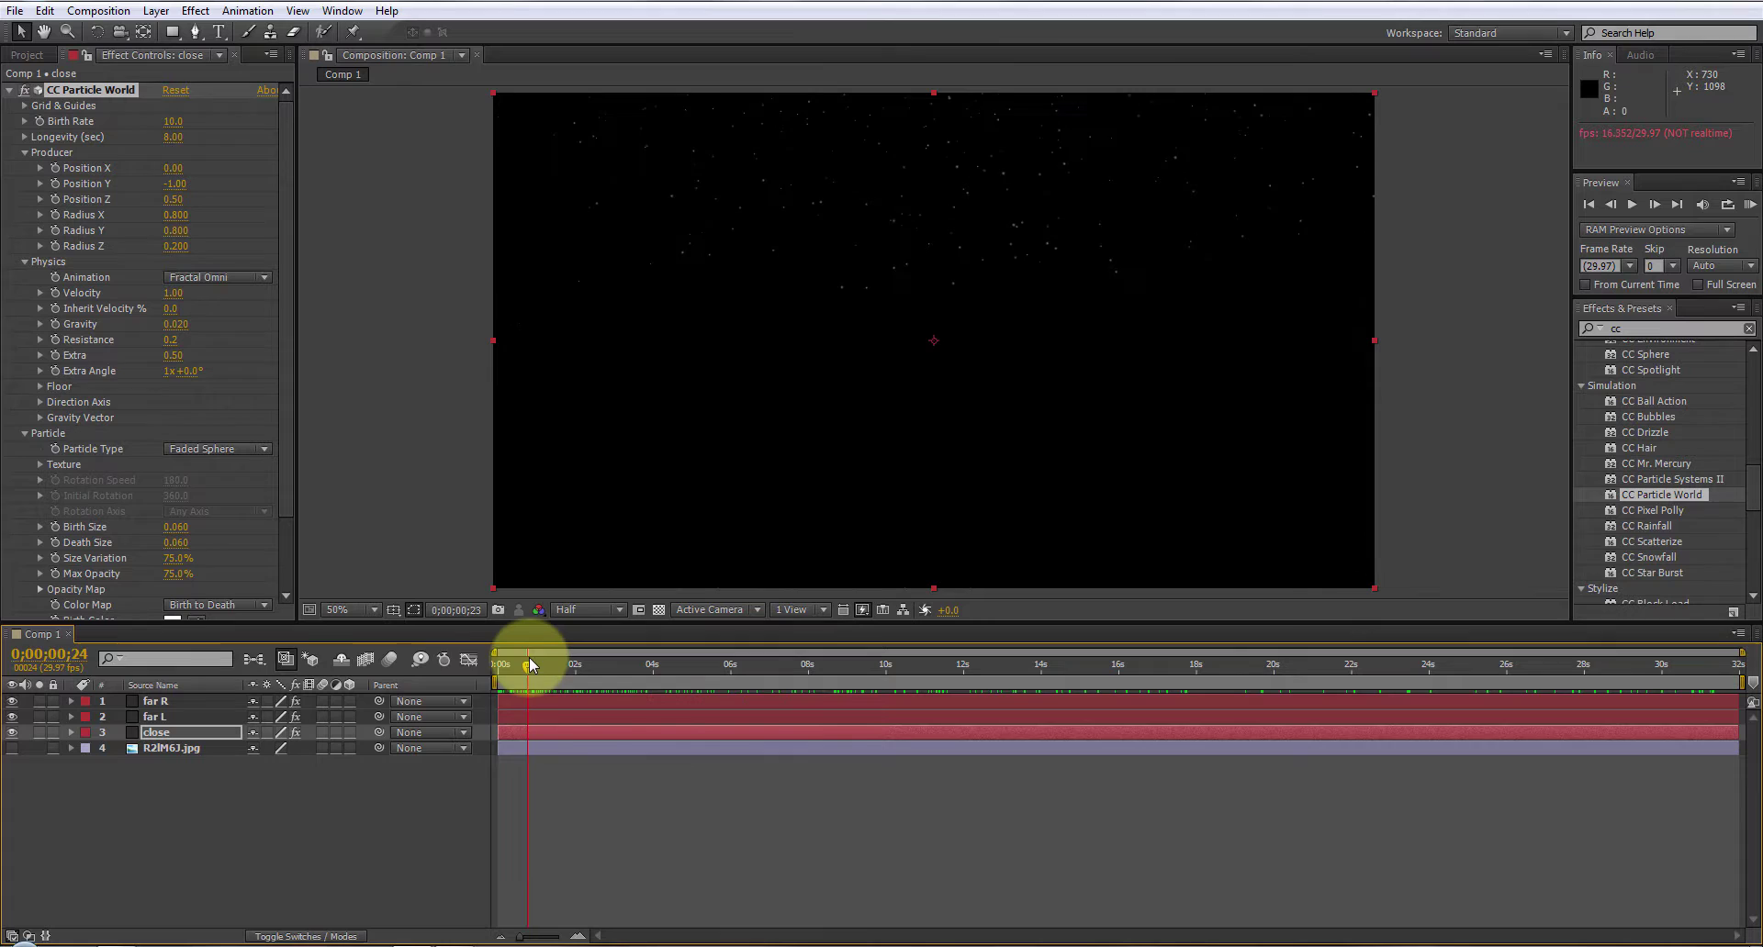
{"action": "left_click_drag", "start_coordinate": [530, 664], "coordinate": [527, 665]}
{"action": "left_click", "coordinate": [11, 749]}
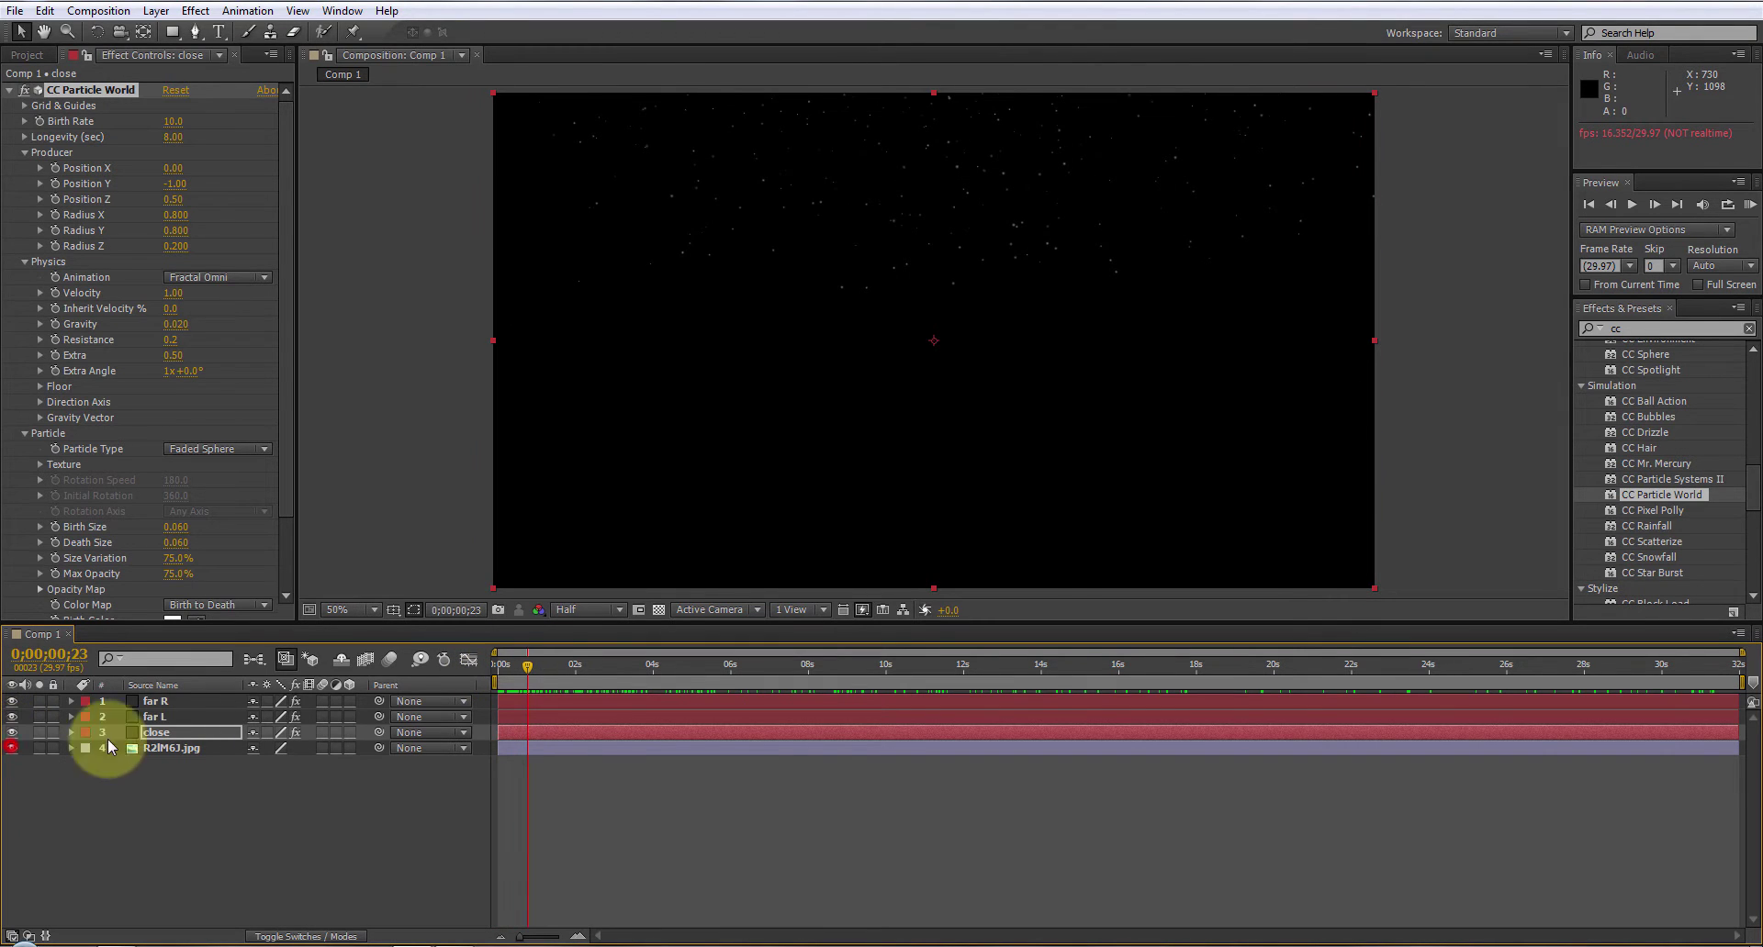
{"action": "left_click_drag", "start_coordinate": [514, 663], "coordinate": [953, 663]}
{"action": "left_click", "coordinate": [12, 748]}
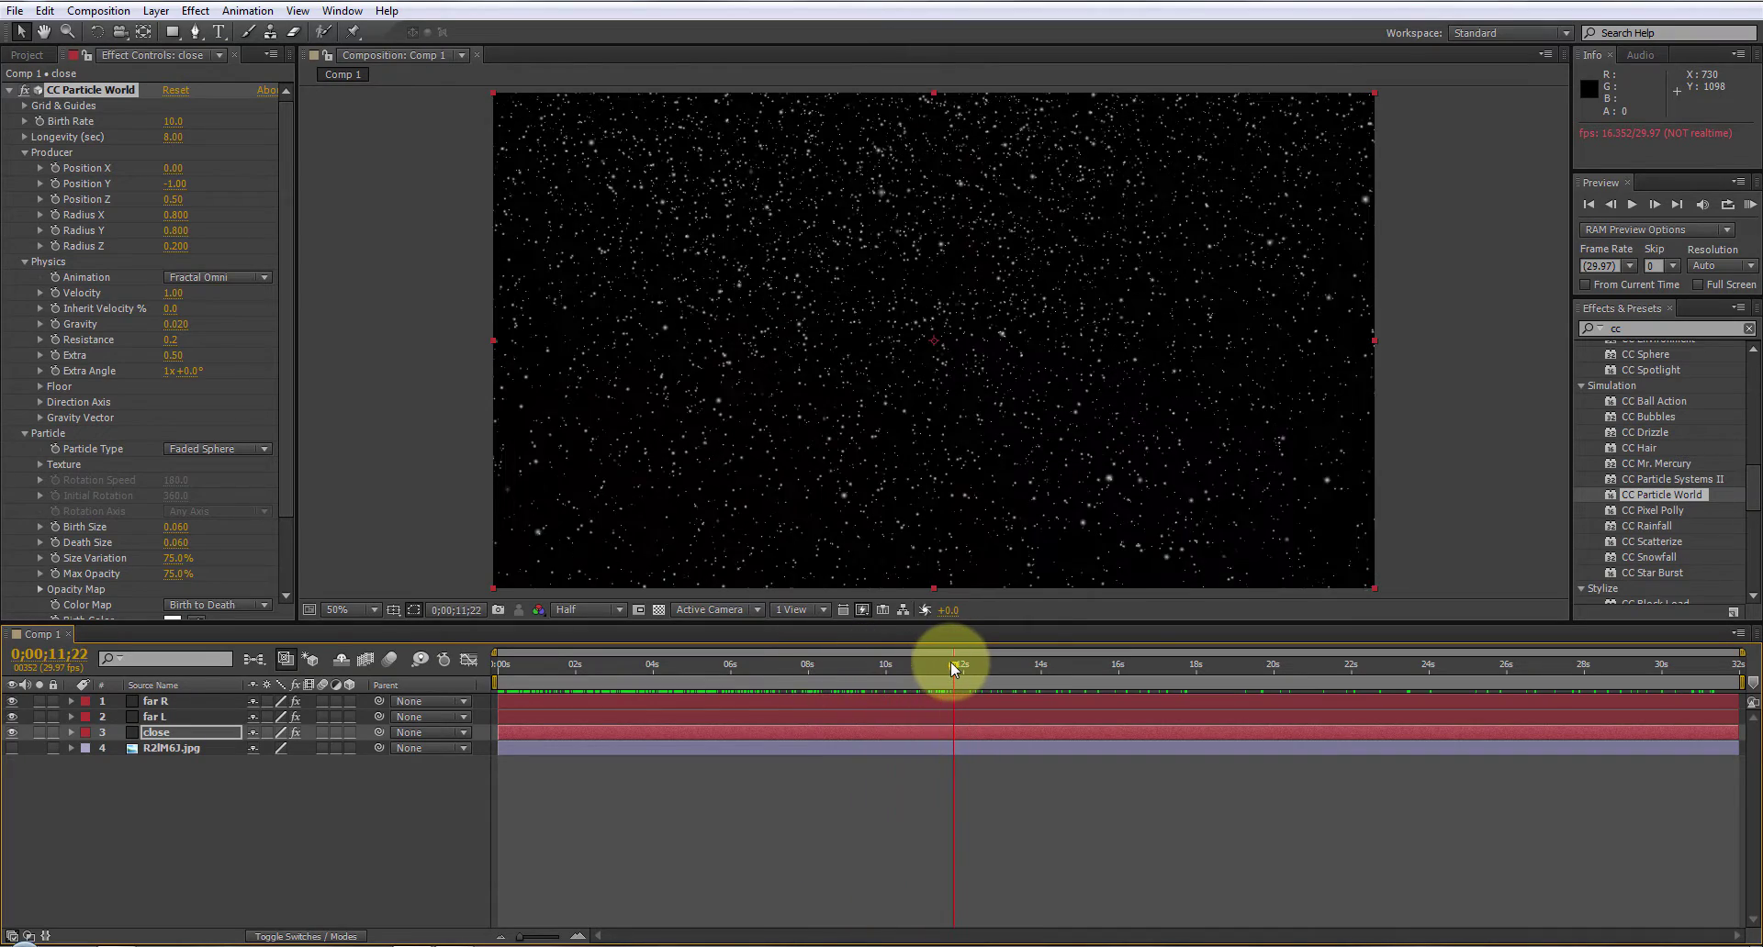
Shift the three selected snow layers 7 frames earlier and extend their out-points to the comp's end
{"action": "left_click", "coordinate": [153, 701], "text": "shift"}
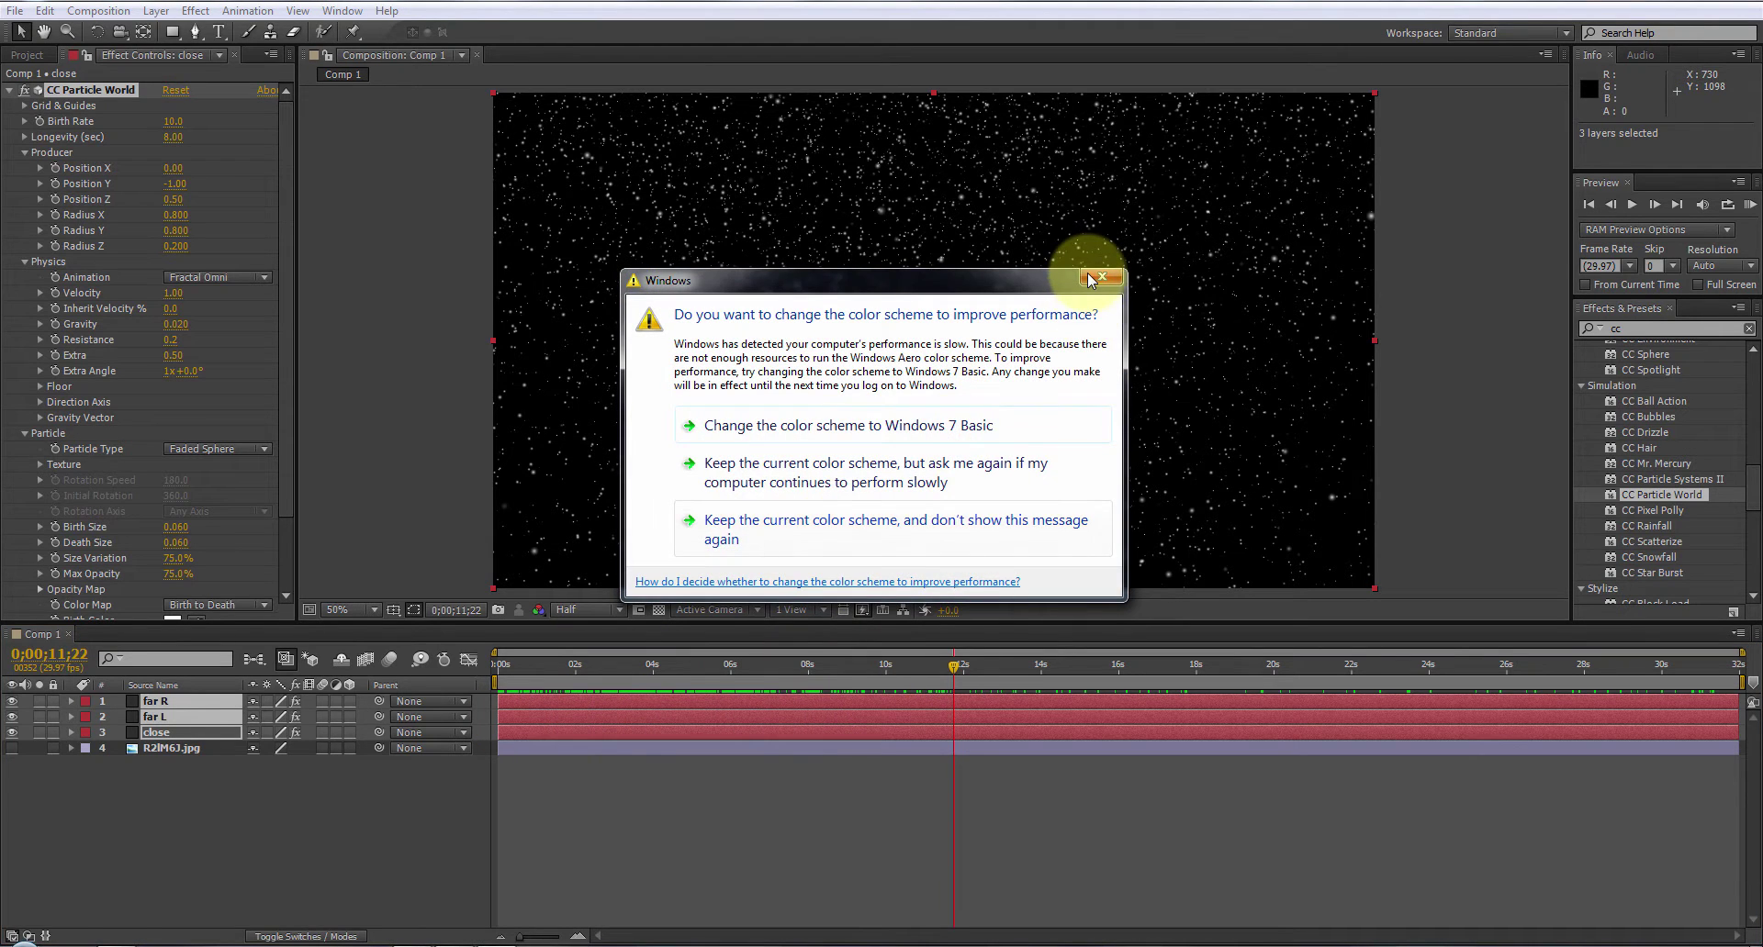
{"action": "left_click", "coordinate": [1100, 277]}
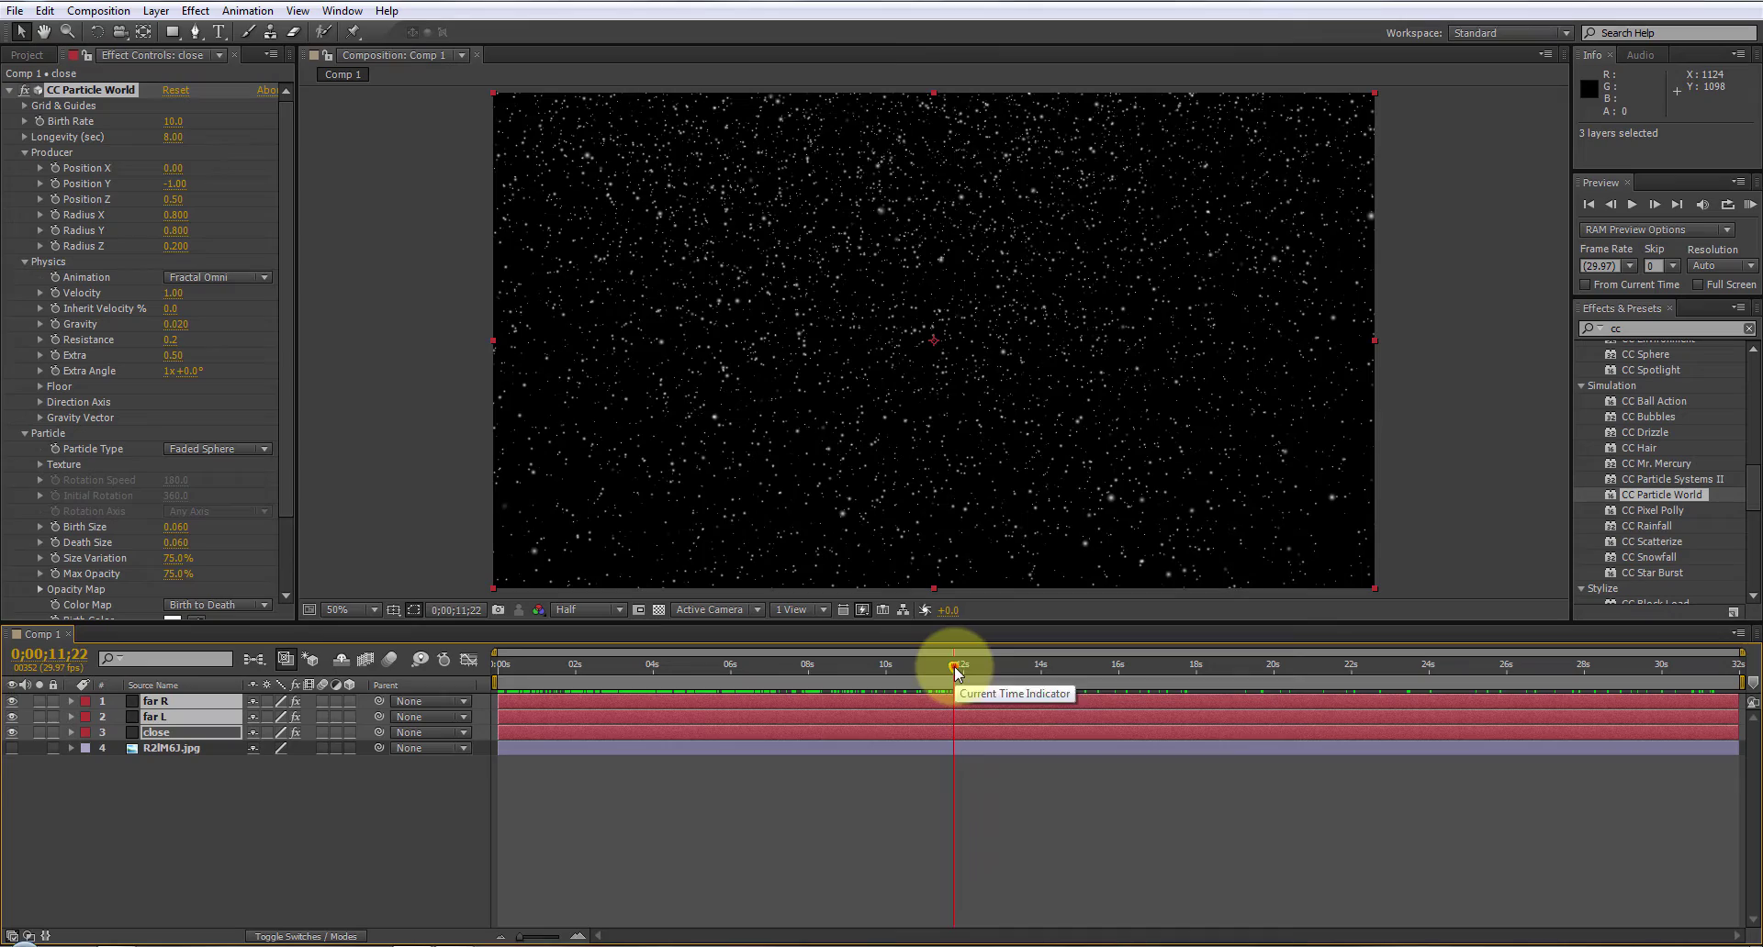
{"action": "left_click_drag", "start_coordinate": [955, 667], "coordinate": [497, 666]}
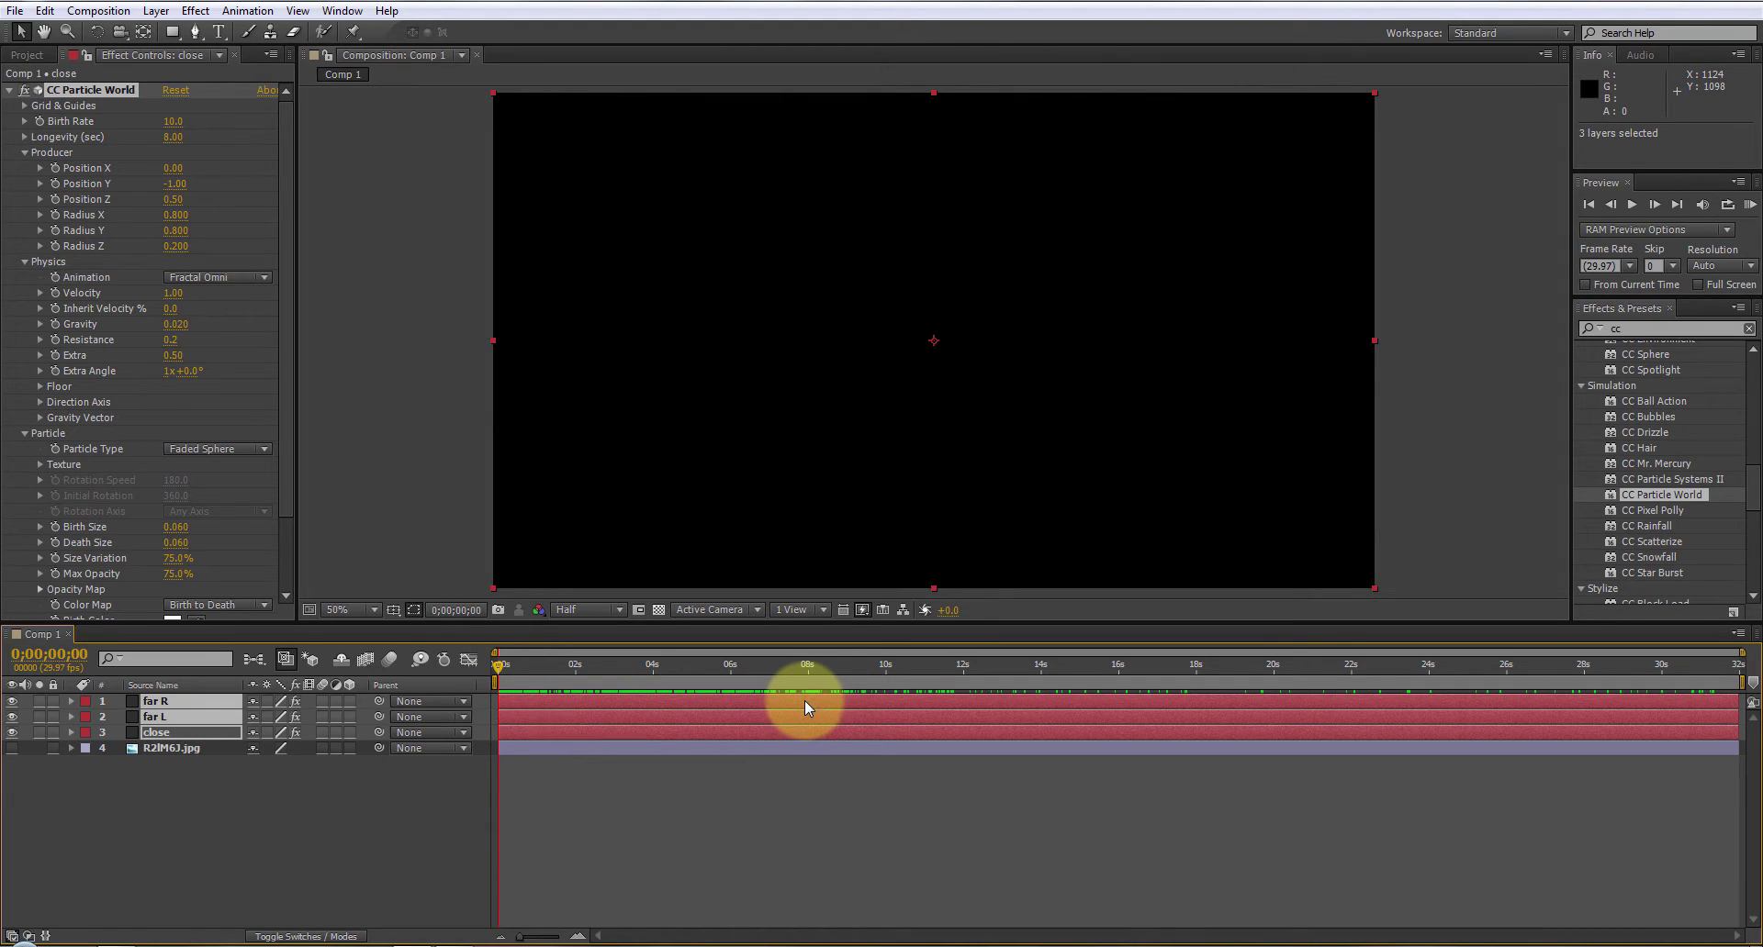
{"action": "left_click_drag", "start_coordinate": [804, 702], "coordinate": [493, 676]}
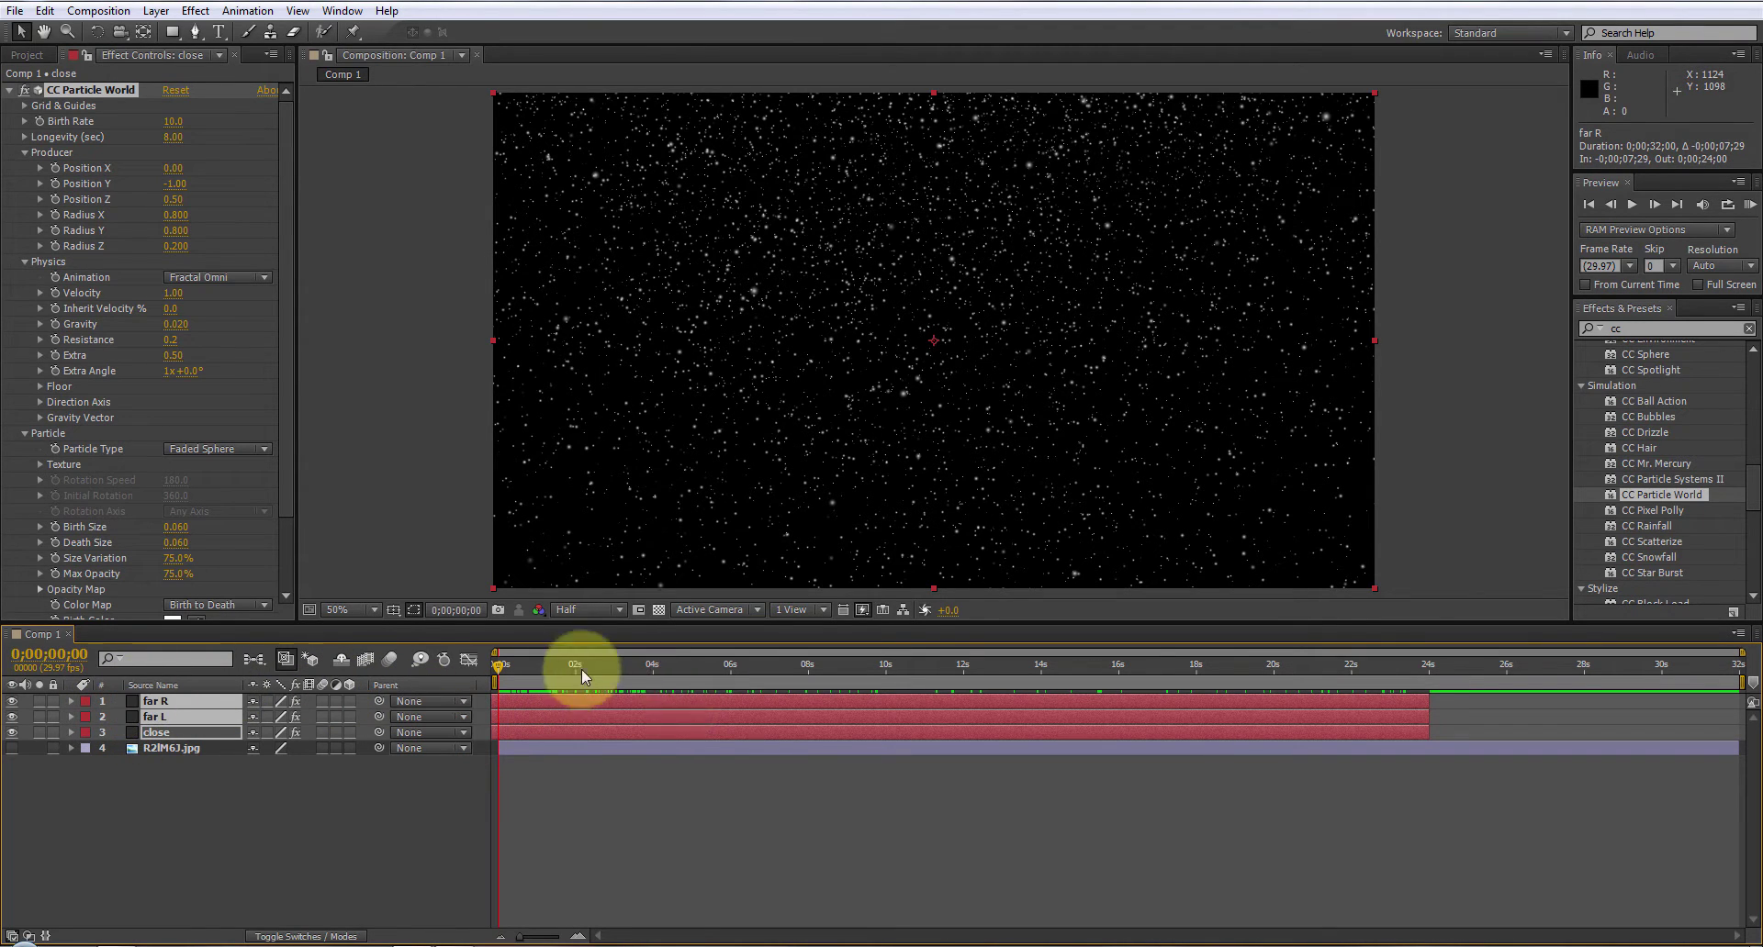
{"action": "left_click_drag", "start_coordinate": [1429, 717], "coordinate": [1742, 724]}
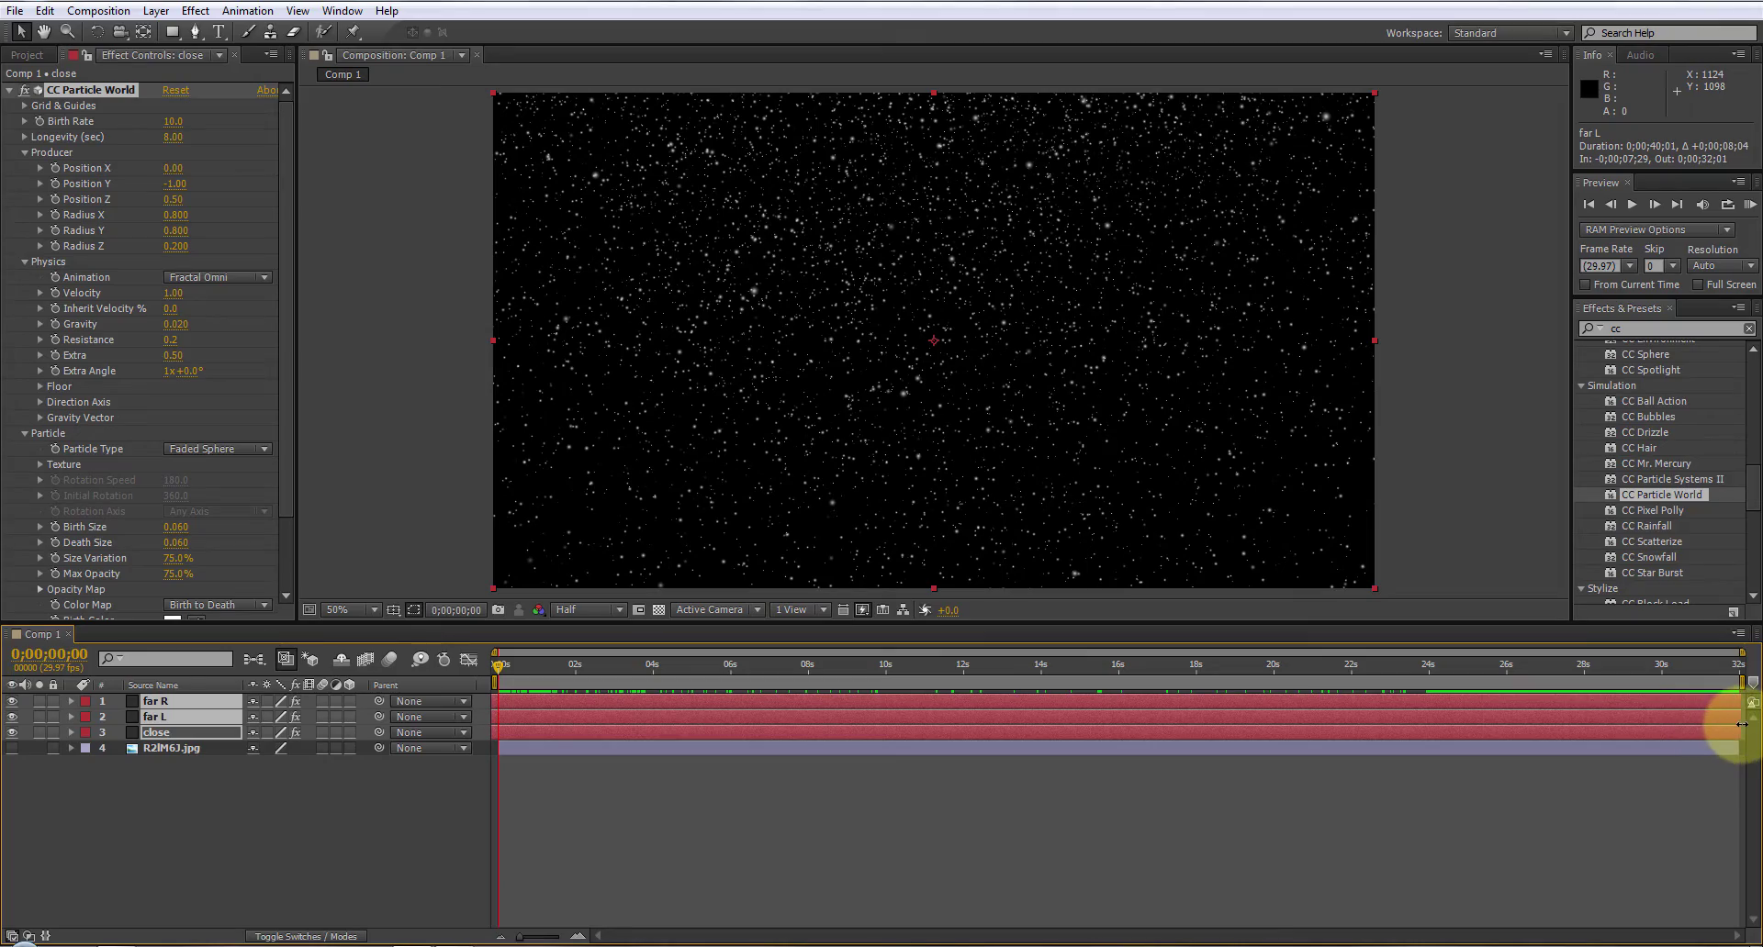
{"action": "left_click_drag", "start_coordinate": [1626, 665], "coordinate": [729, 688]}
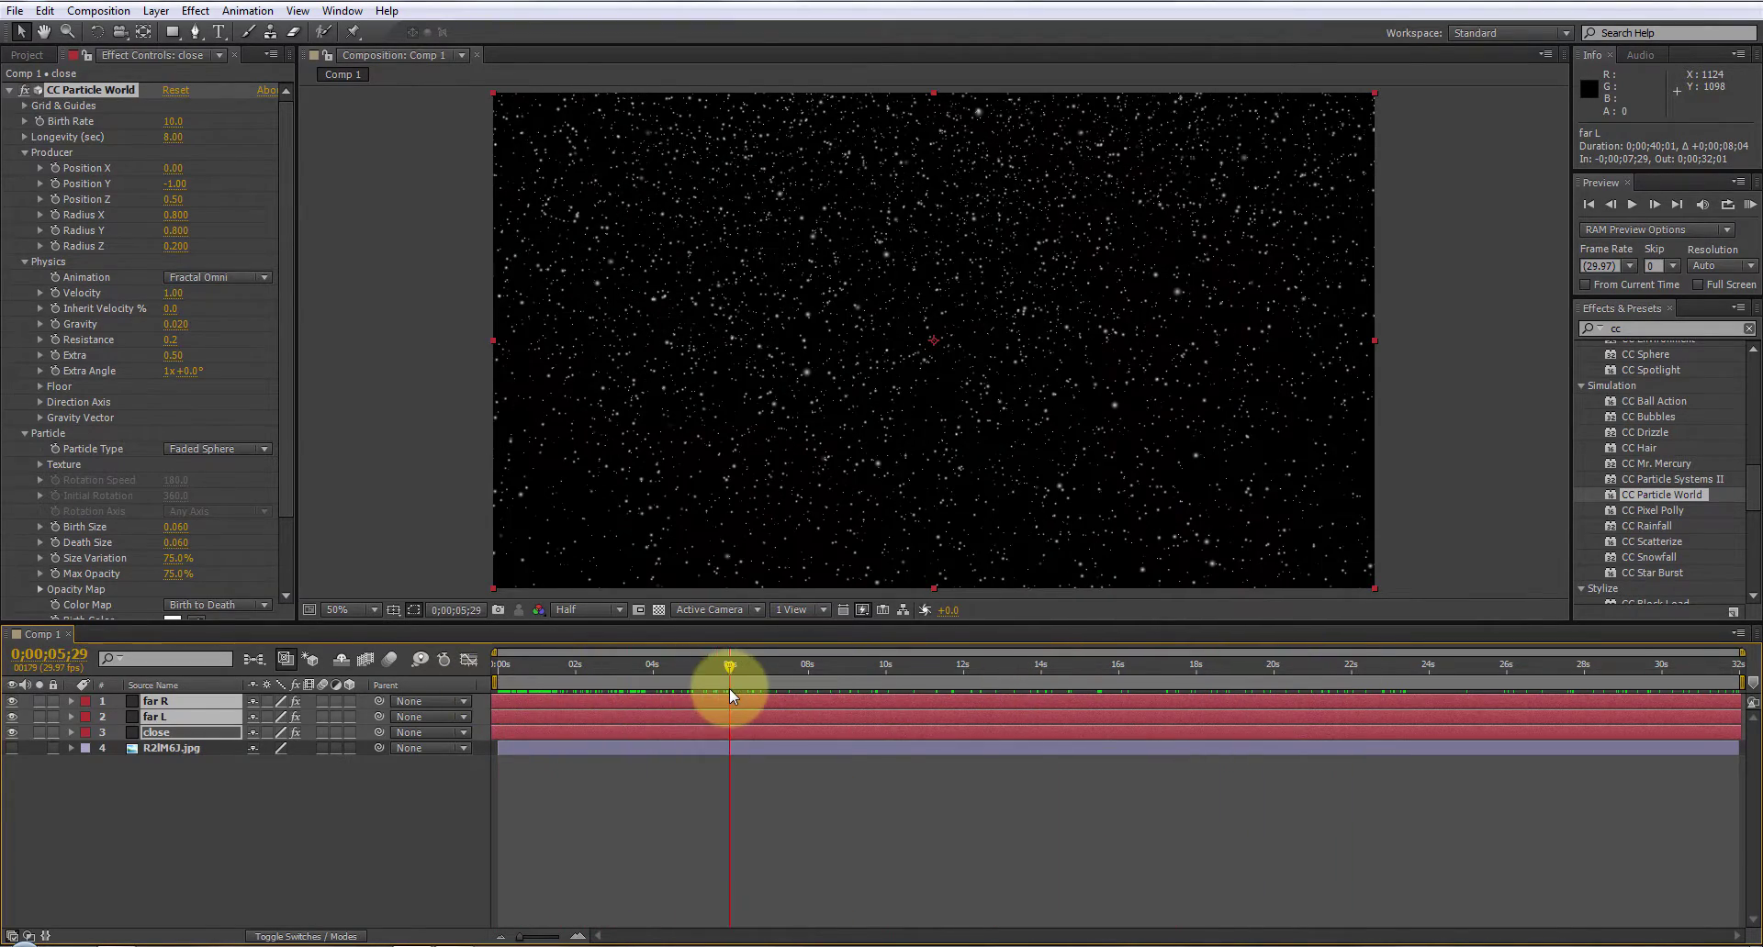
Show the cabin image and preview the scene from the start to about 7 seconds
{"action": "left_click", "coordinate": [12, 748]}
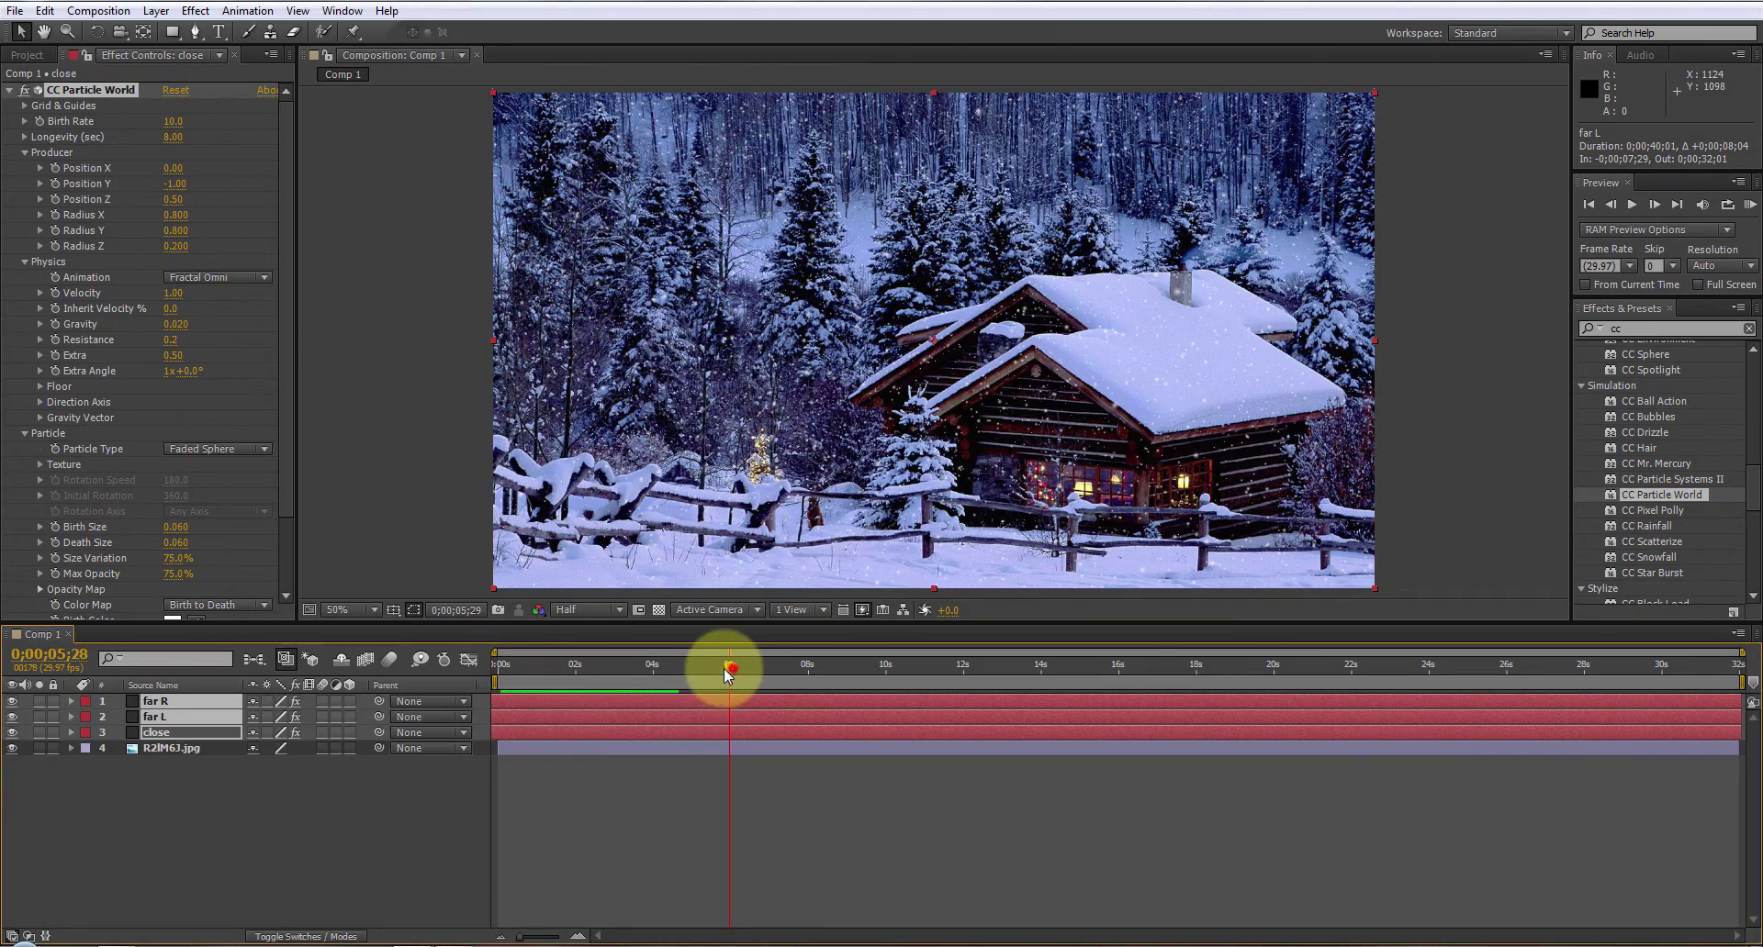
{"action": "mouse_move", "coordinate": [729, 669]}
{"action": "left_mouse_down"}
{"action": "mouse_move", "coordinate": [490, 665]}
{"action": "mouse_move", "coordinate": [1534, 677]}
{"action": "mouse_move", "coordinate": [730, 667]}
{"action": "left_mouse_up"}
{"action": "left_click_drag", "start_coordinate": [824, 631], "coordinate": [861, 629]}
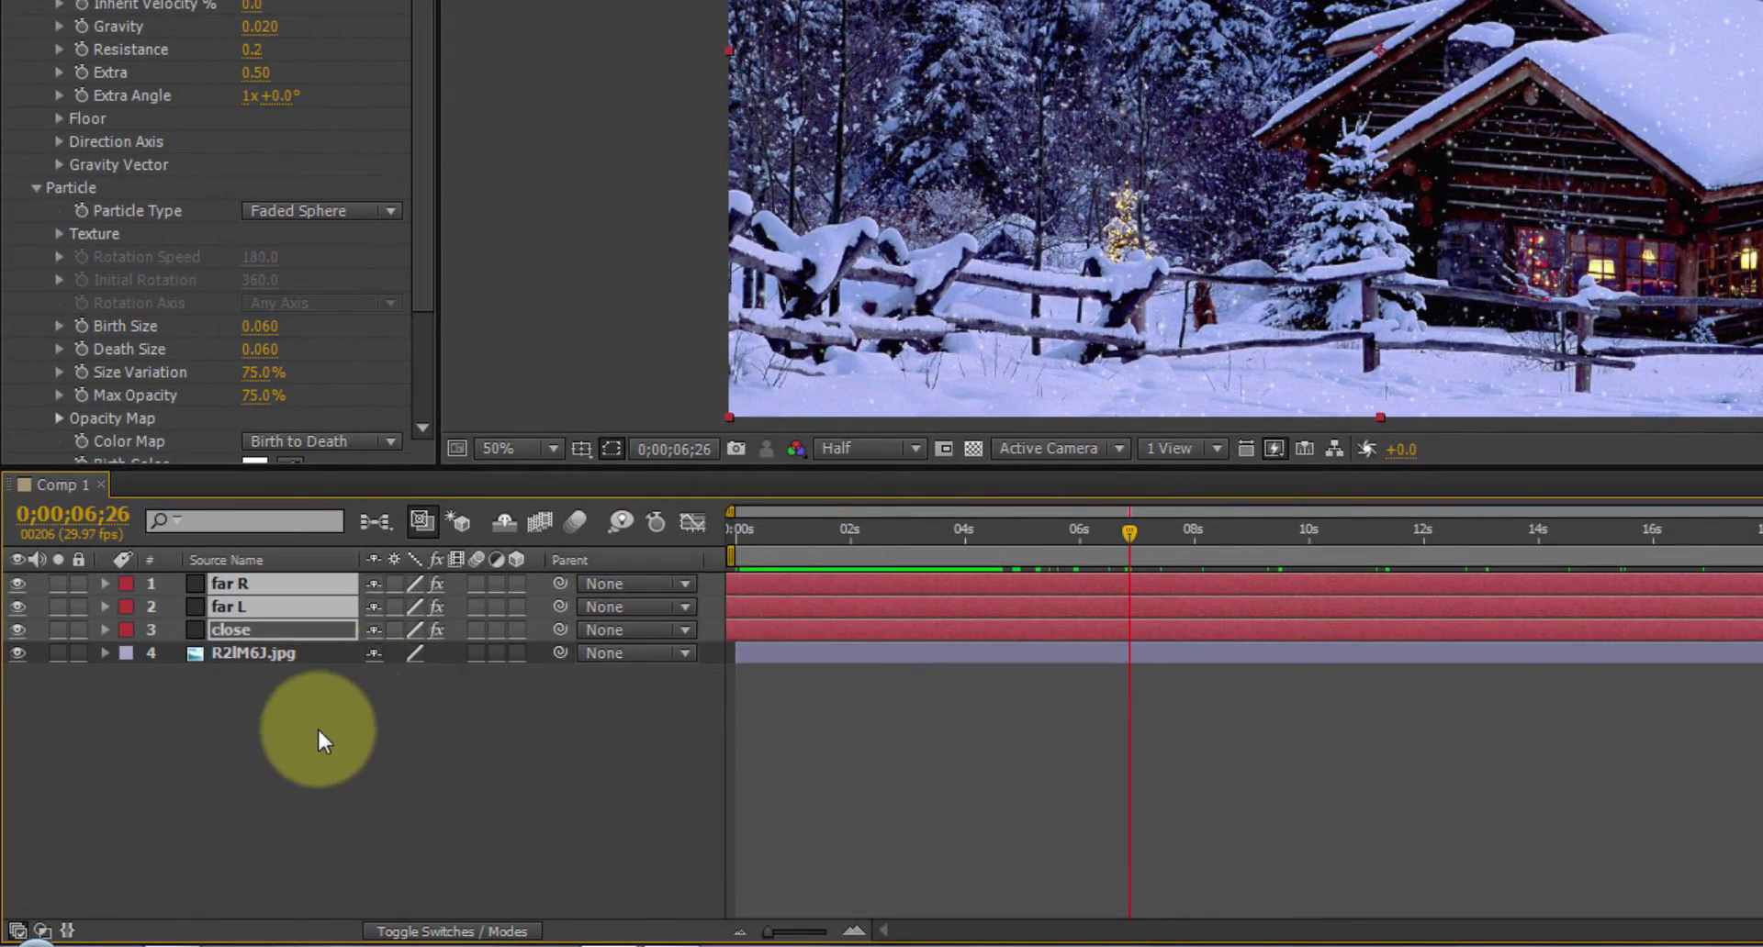
Pre-compose the cabin image and three snow layers into a precomp named 'snow scene'
{"action": "left_click_drag", "start_coordinate": [311, 731], "coordinate": [230, 583]}
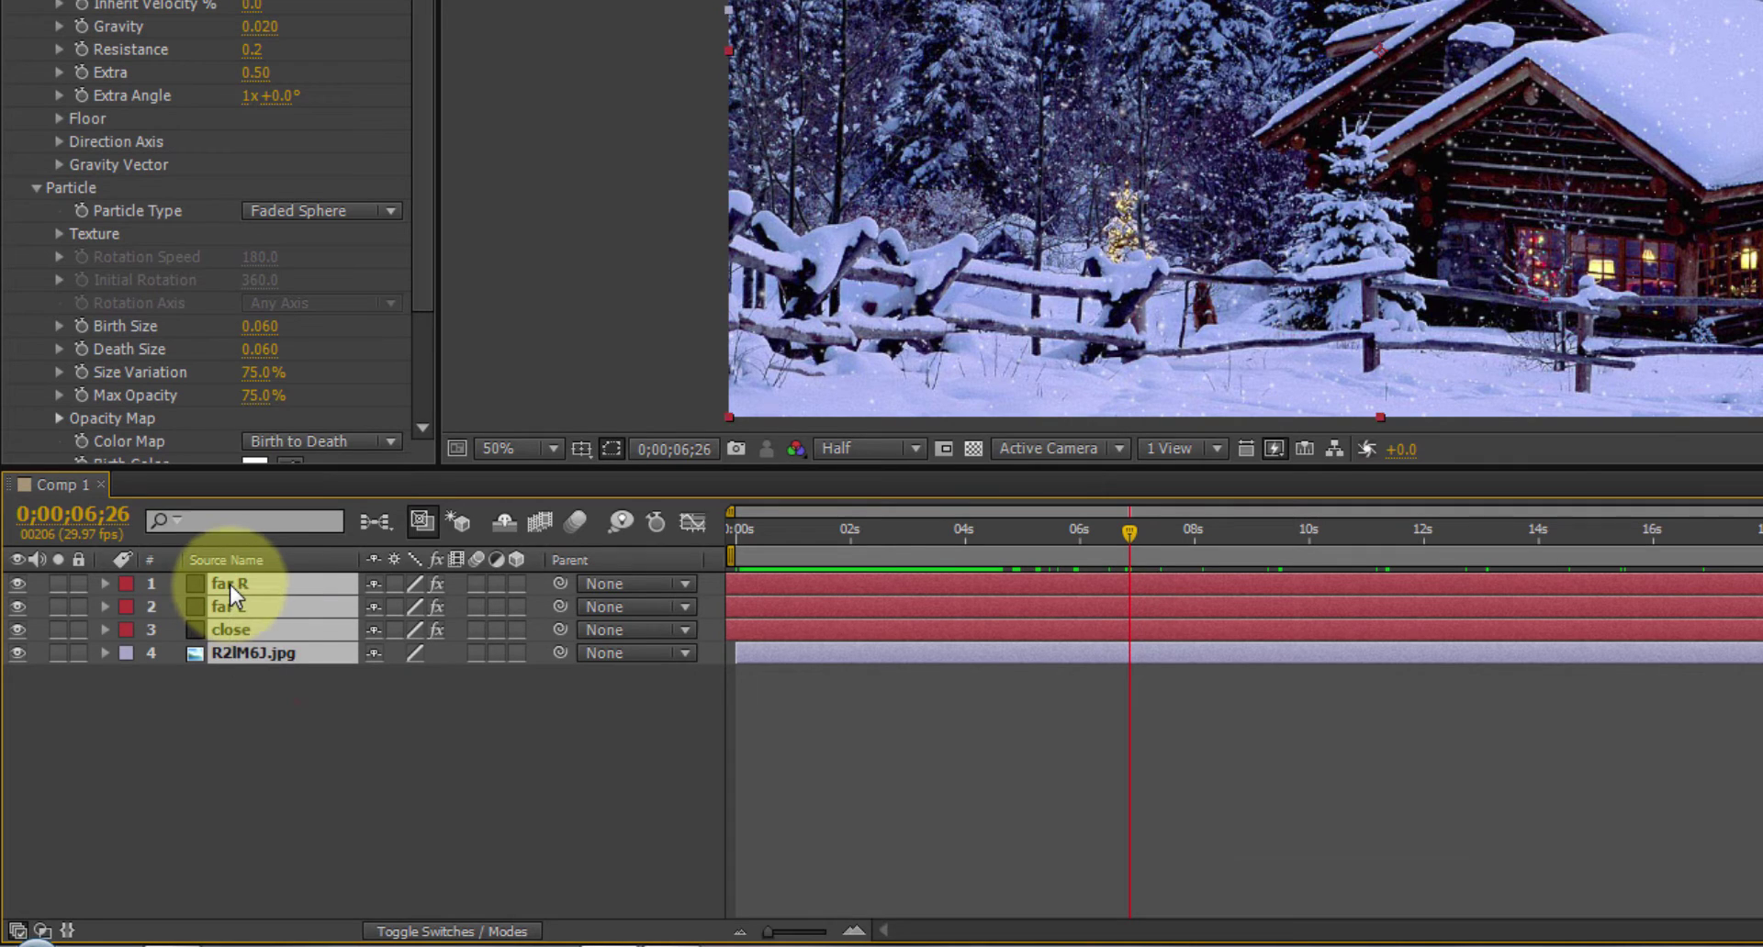
{"action": "right_click", "coordinate": [277, 606]}
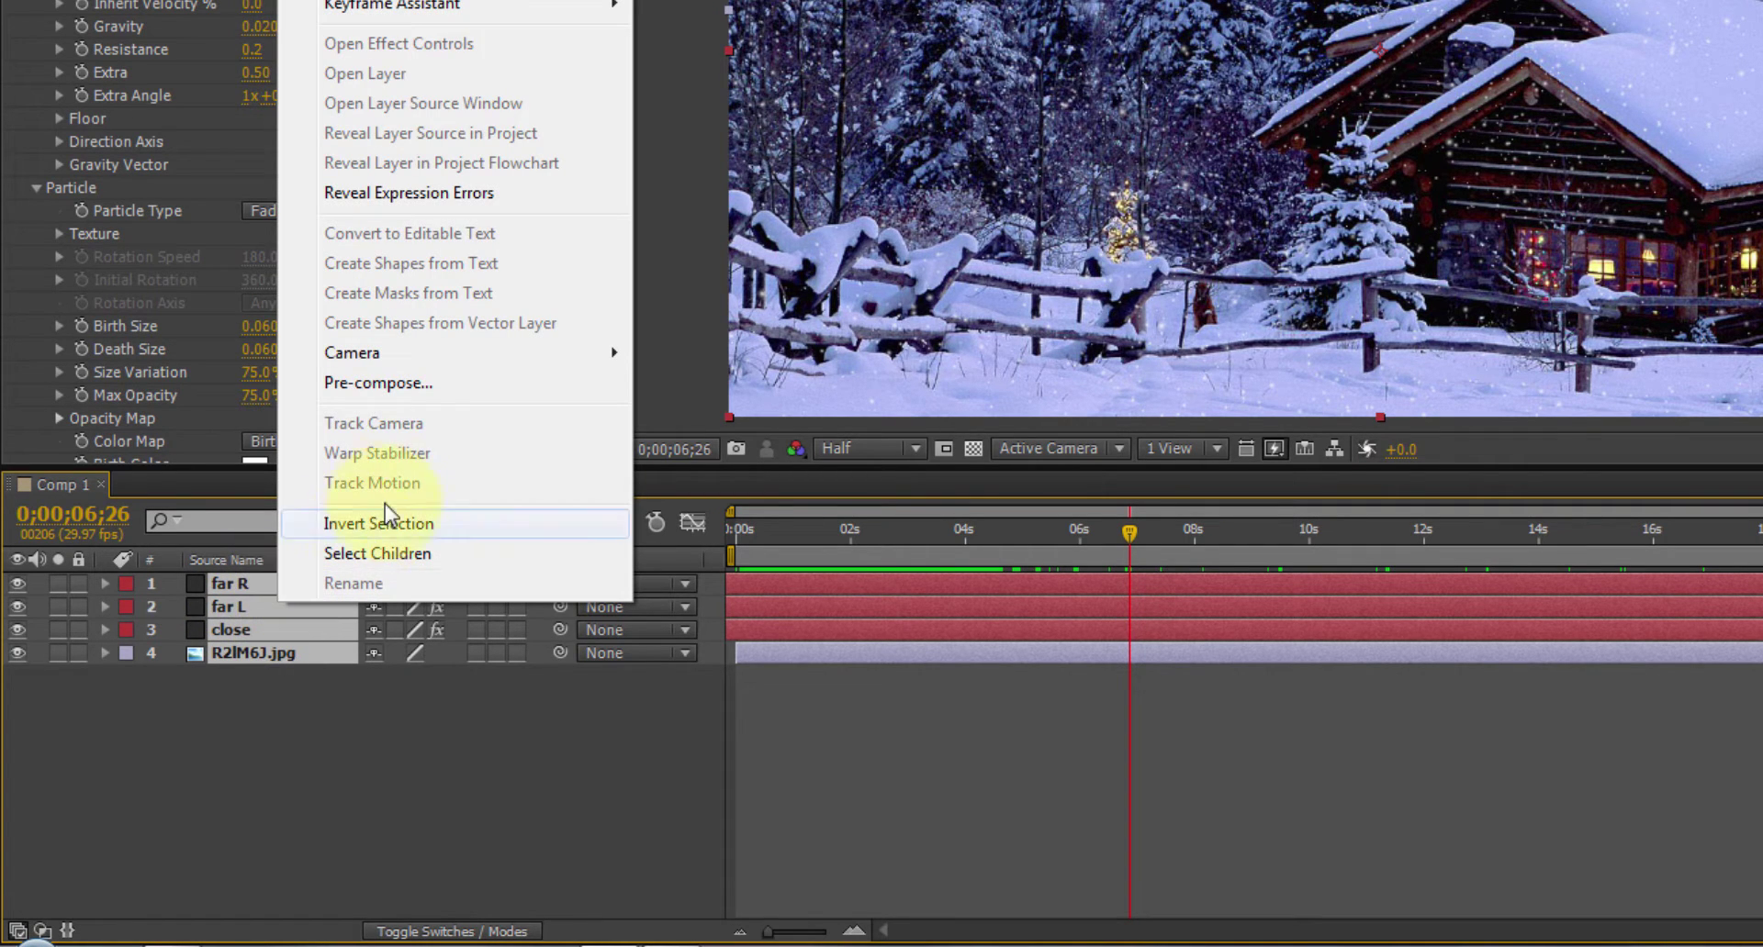
{"action": "left_click", "coordinate": [382, 393]}
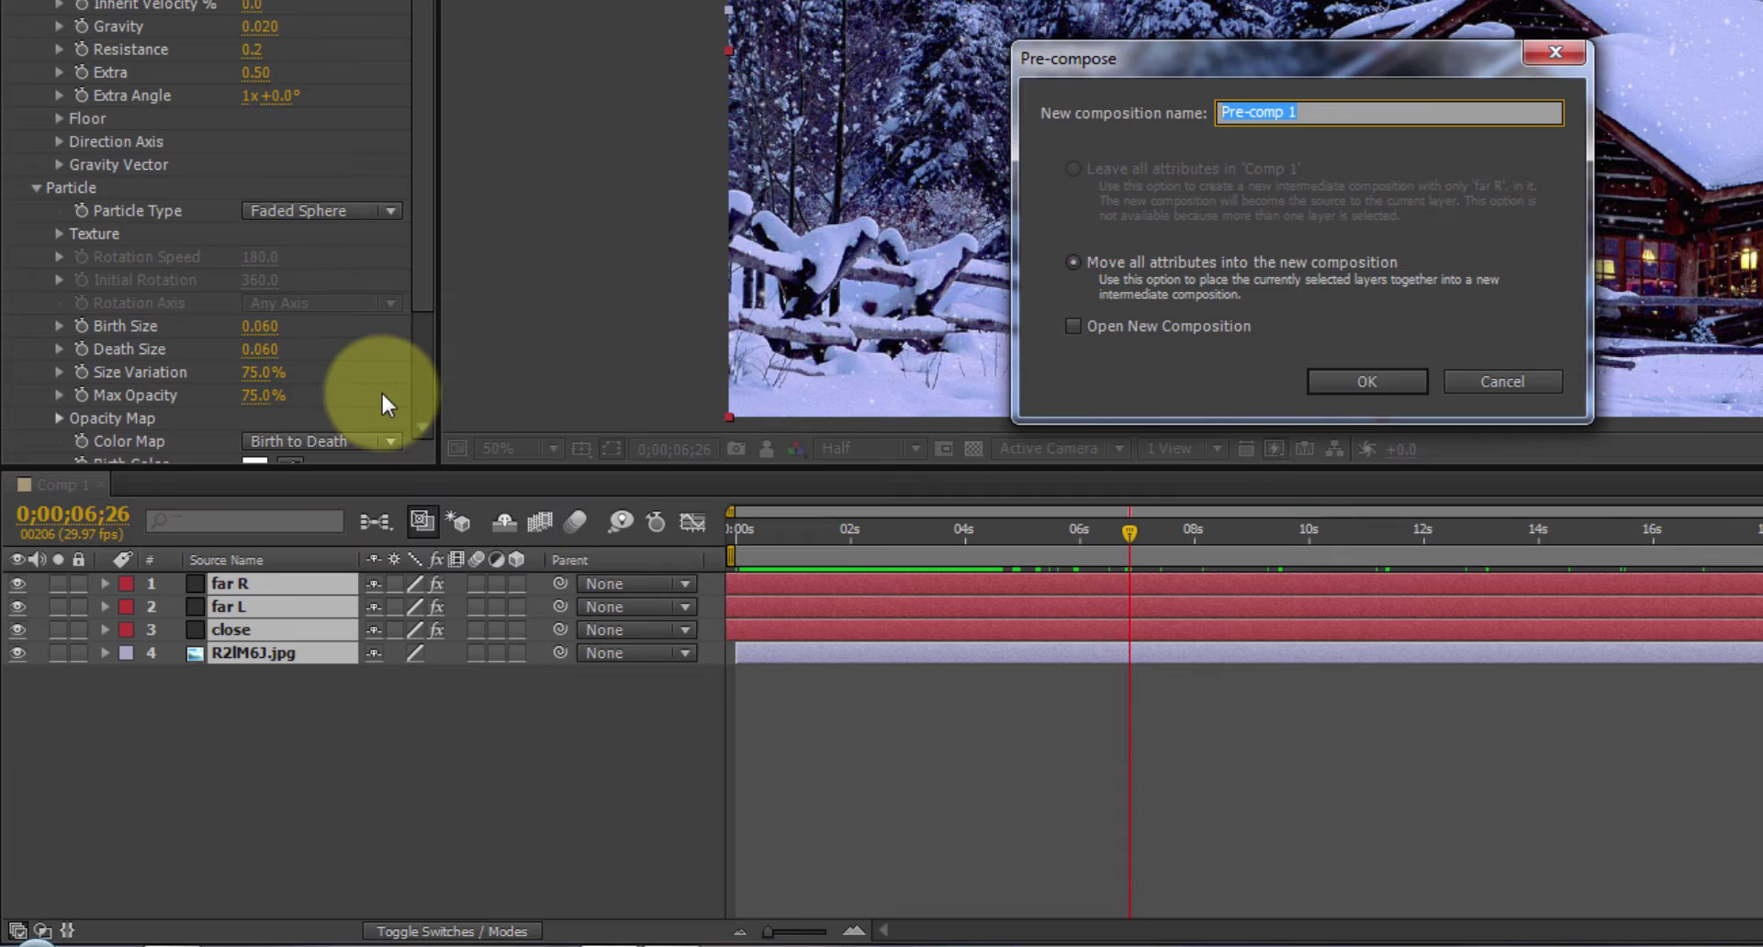
{"action": "type", "text": "snow scene"}
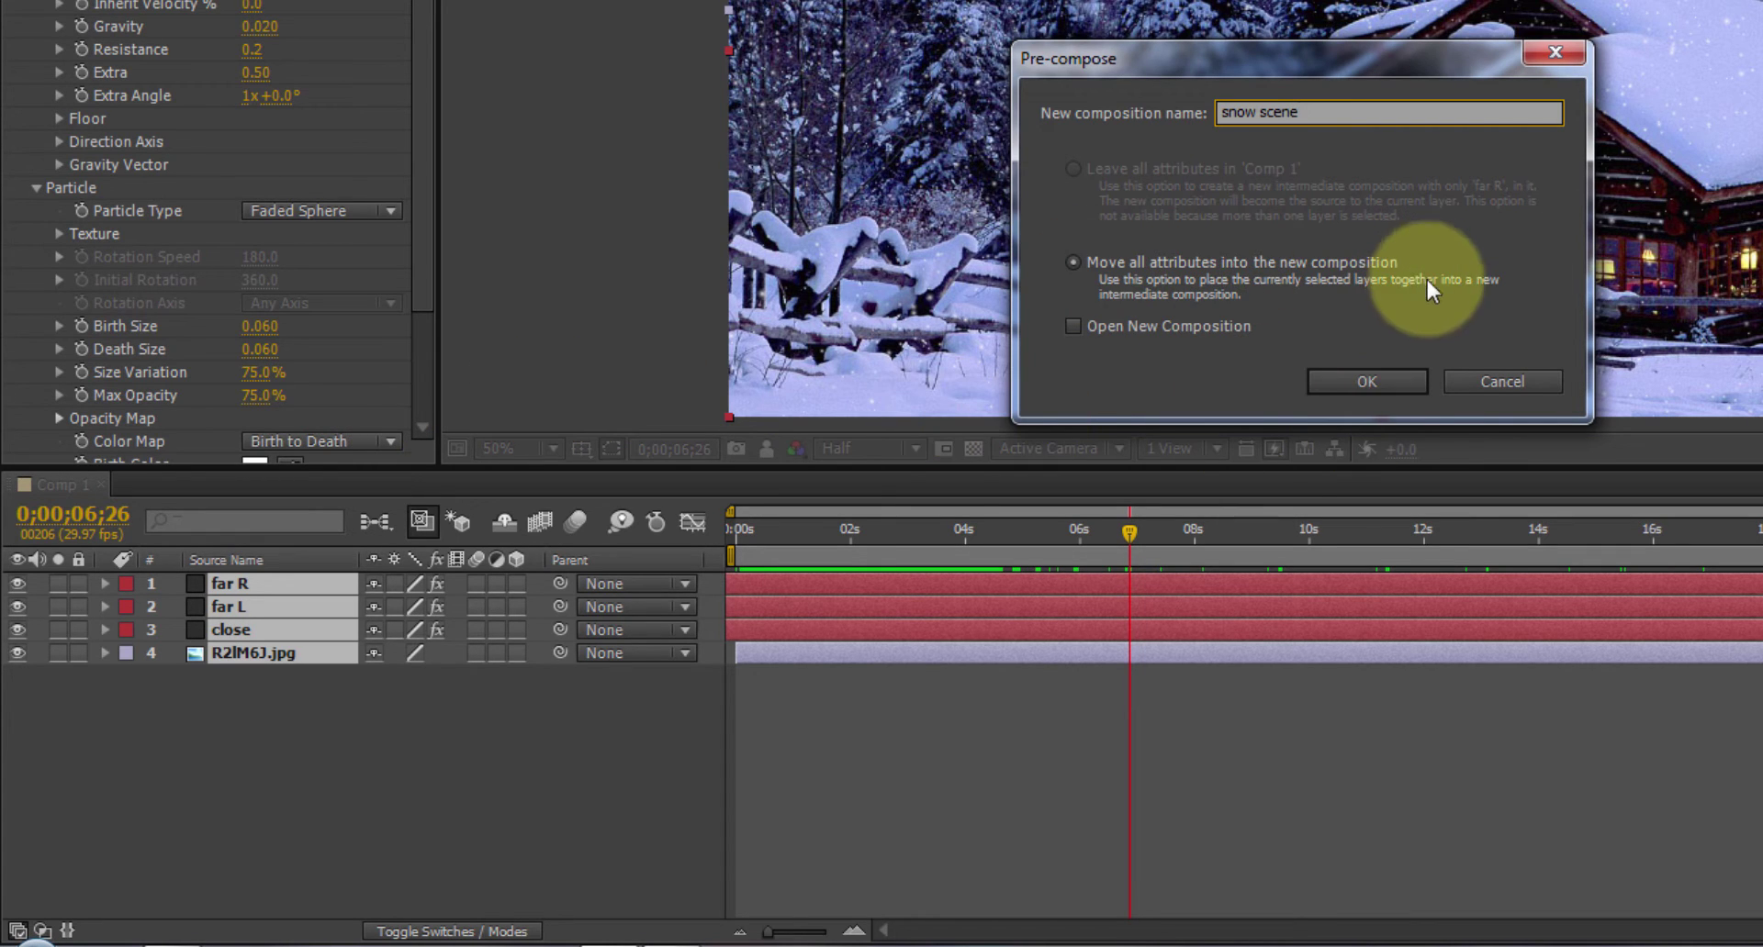
{"action": "left_click", "coordinate": [1368, 384]}
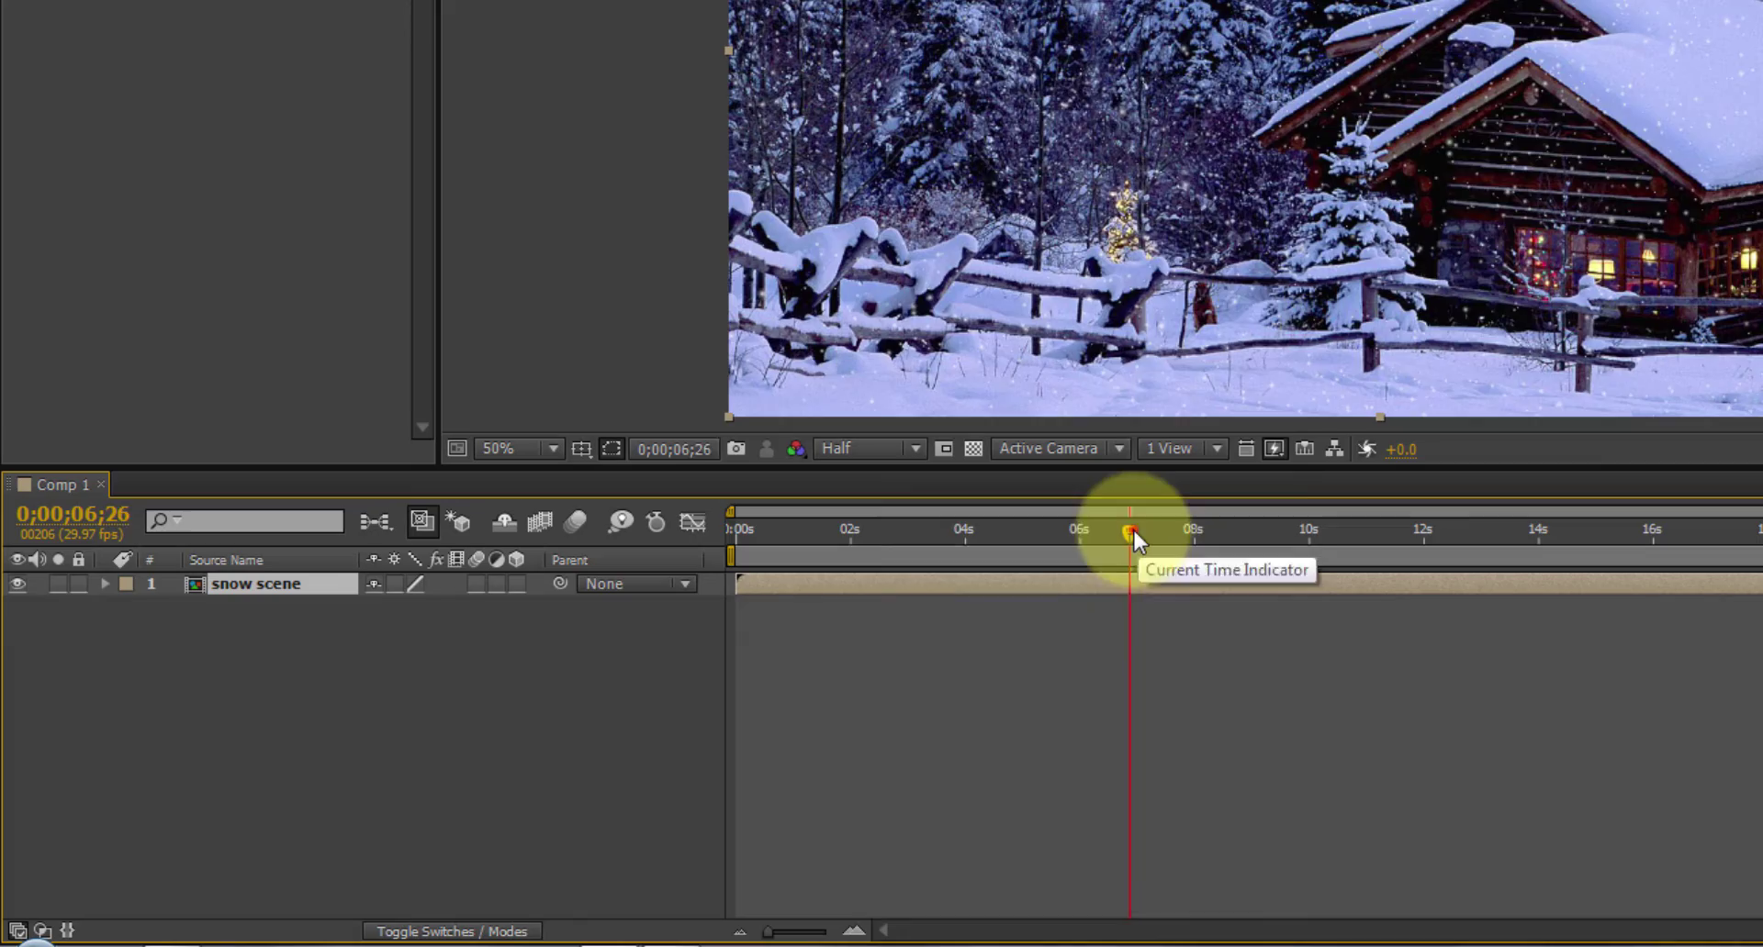
{"action": "left_click_drag", "start_coordinate": [1131, 532], "coordinate": [1284, 559]}
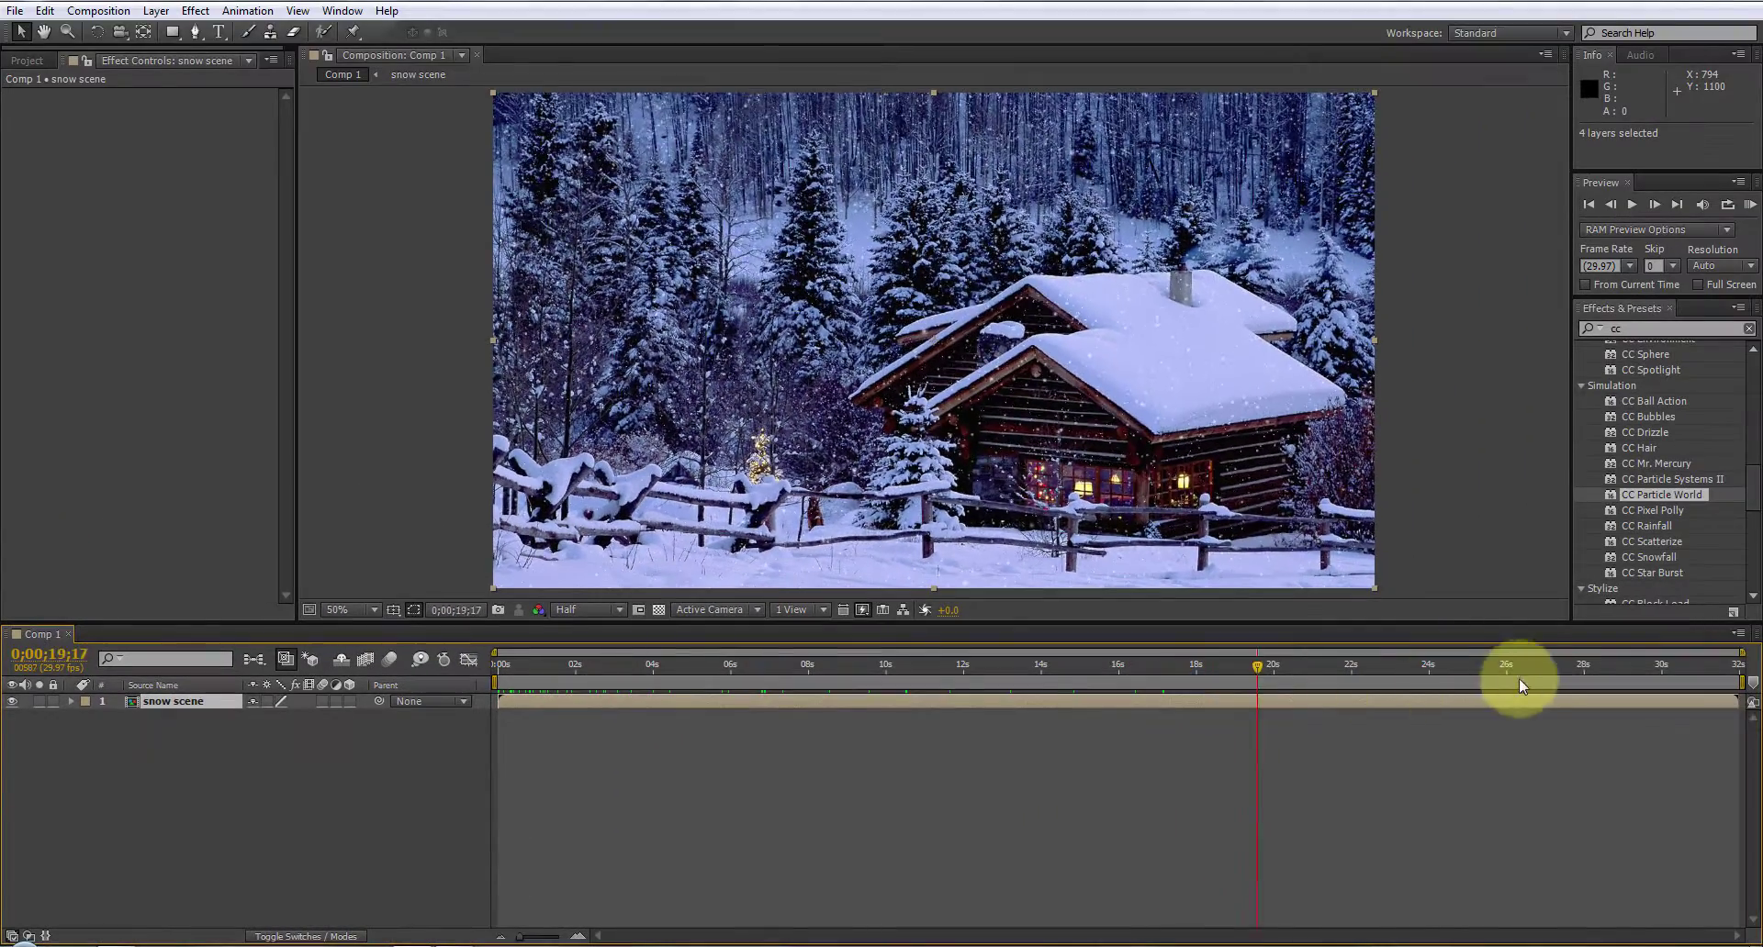
{"action": "left_click_drag", "start_coordinate": [1519, 679], "coordinate": [1692, 665]}
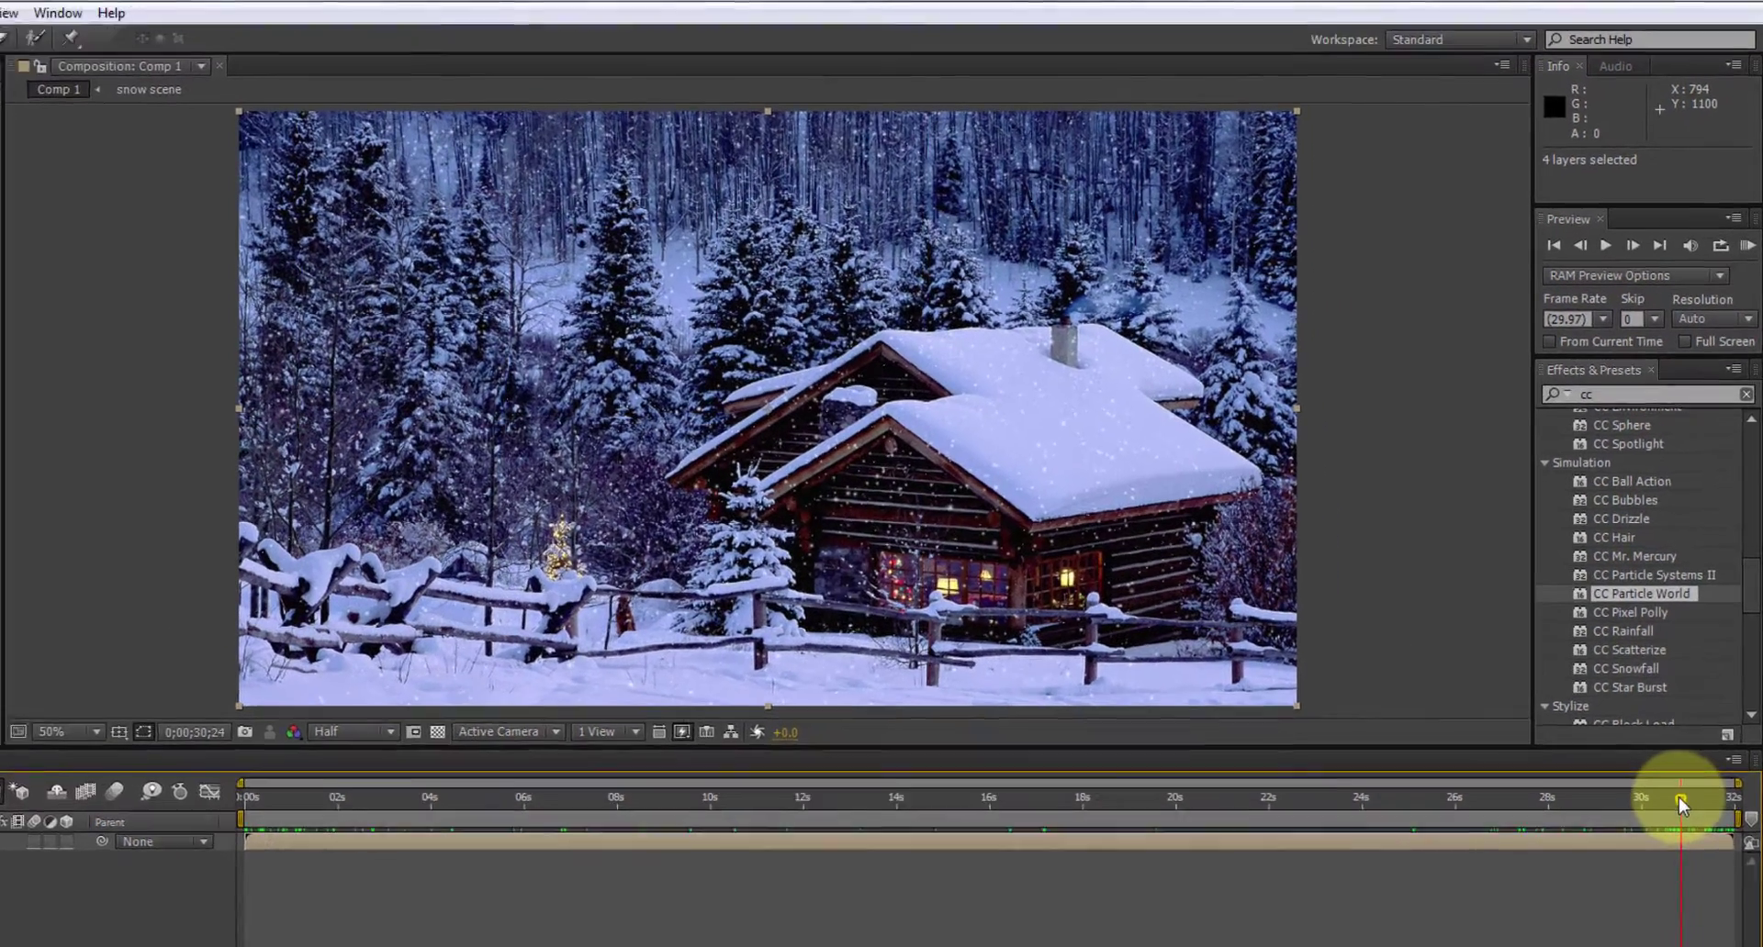
{"action": "left_click_drag", "start_coordinate": [1678, 797], "coordinate": [1712, 791]}
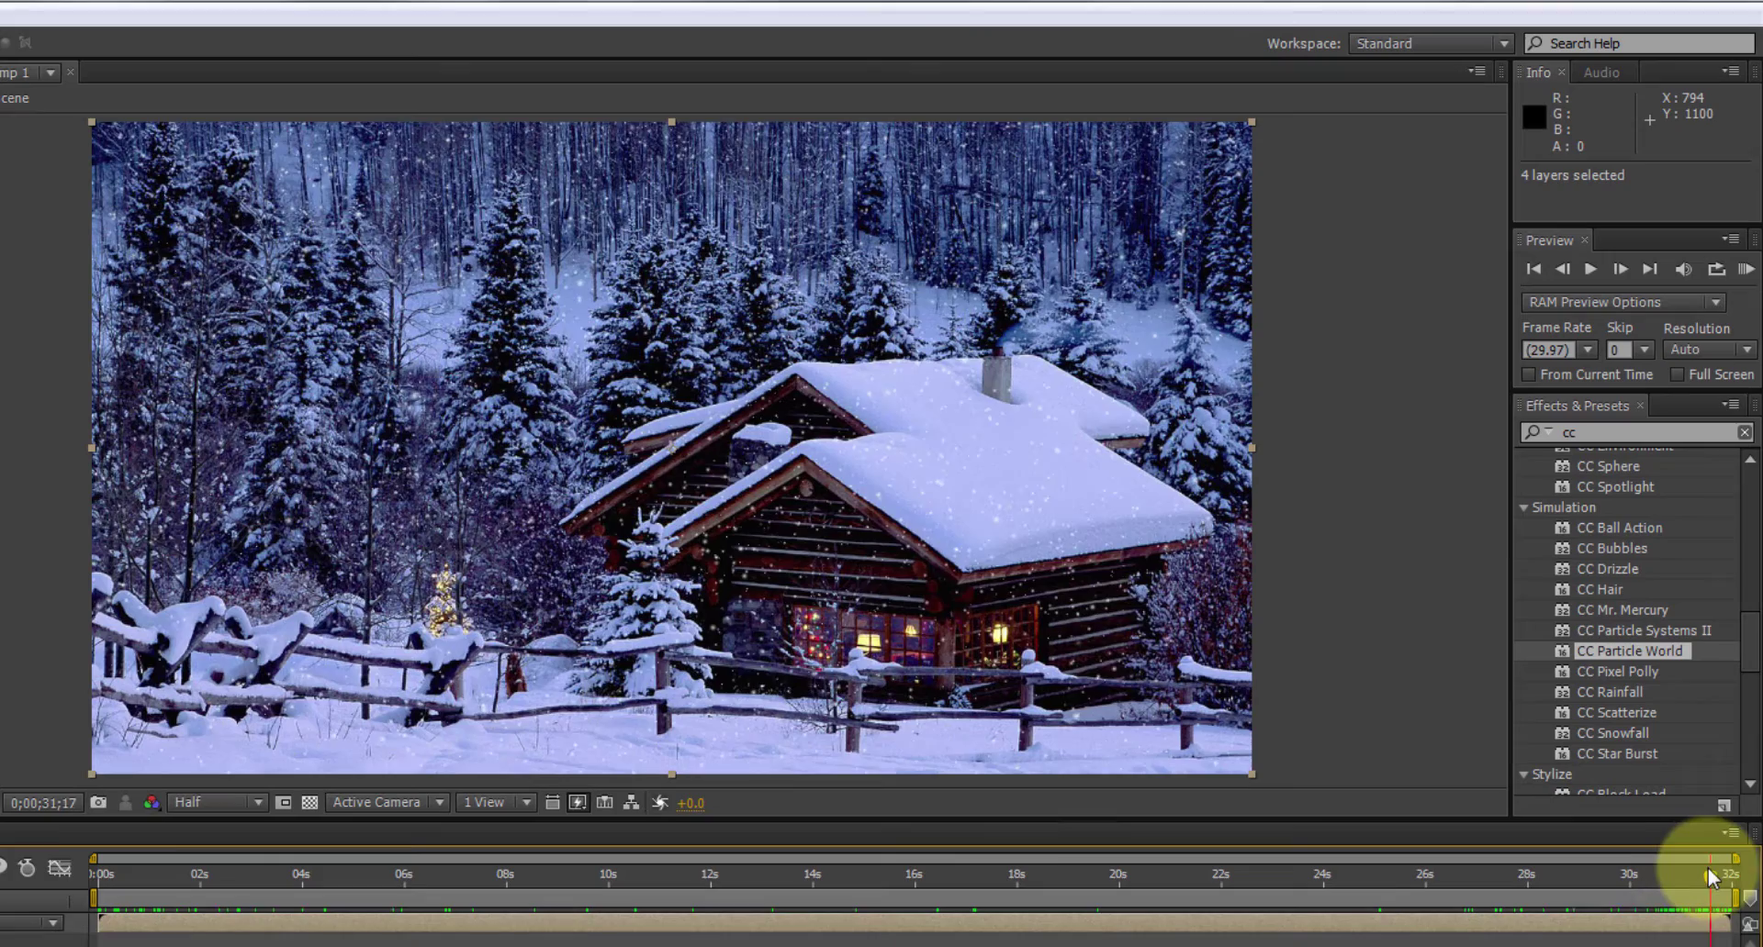
{"action": "left_click_drag", "start_coordinate": [1710, 877], "coordinate": [1734, 879]}
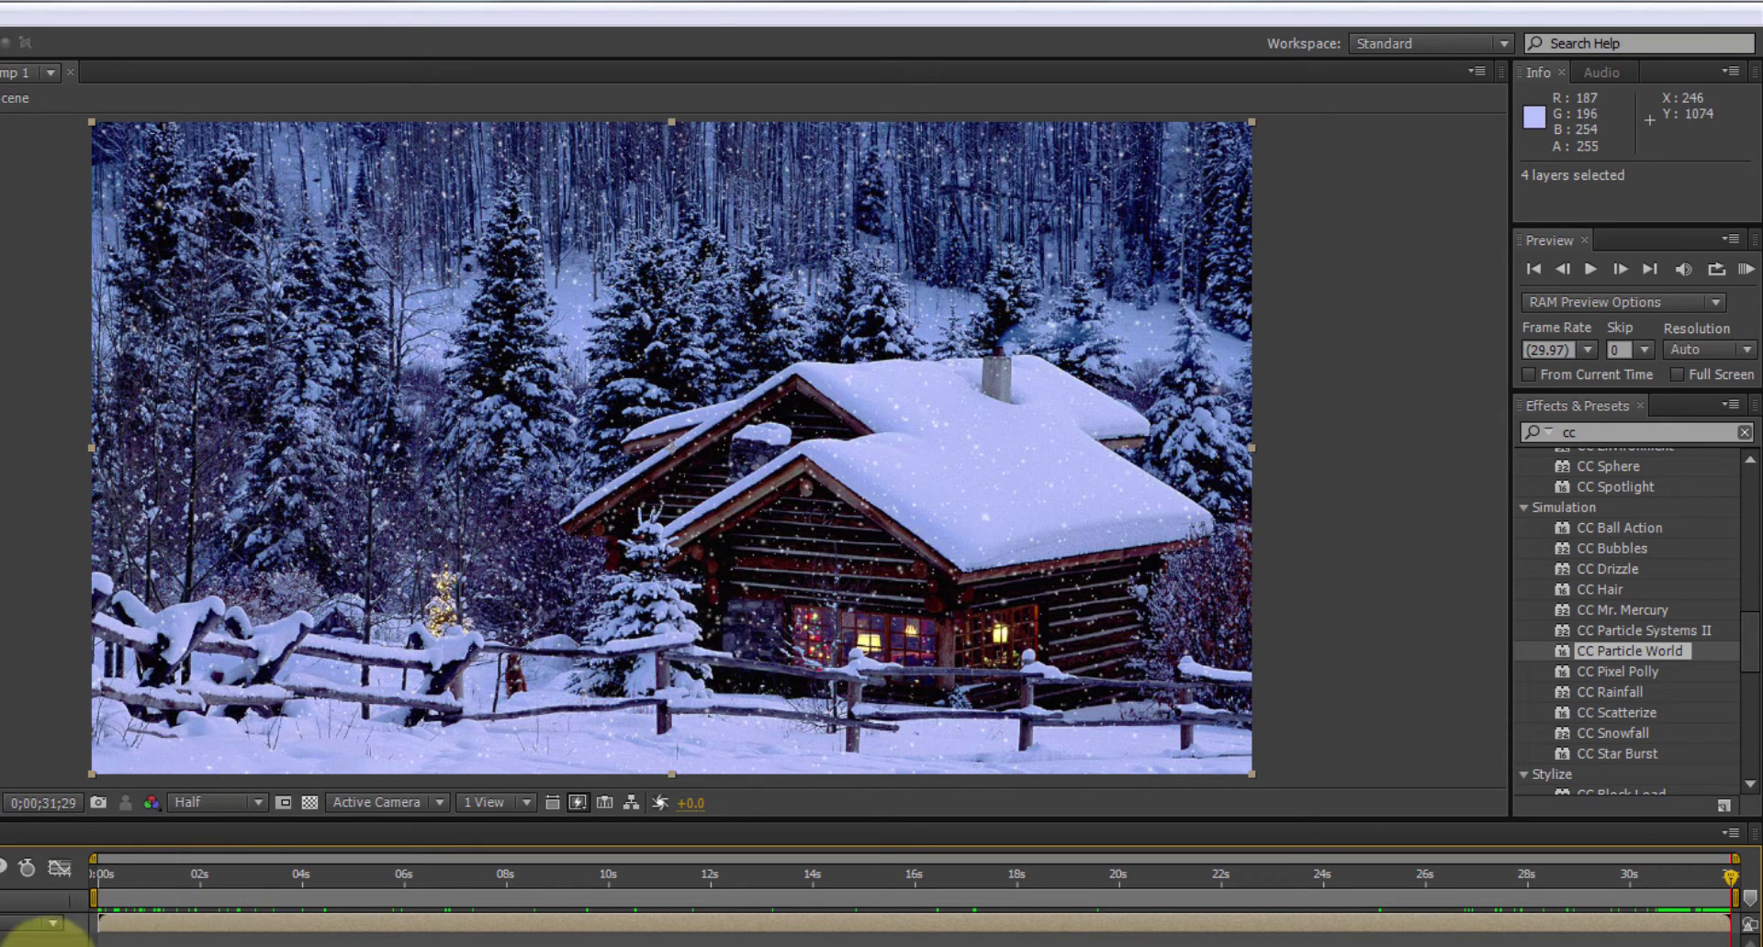
{"action": "left_click", "coordinate": [97, 877]}
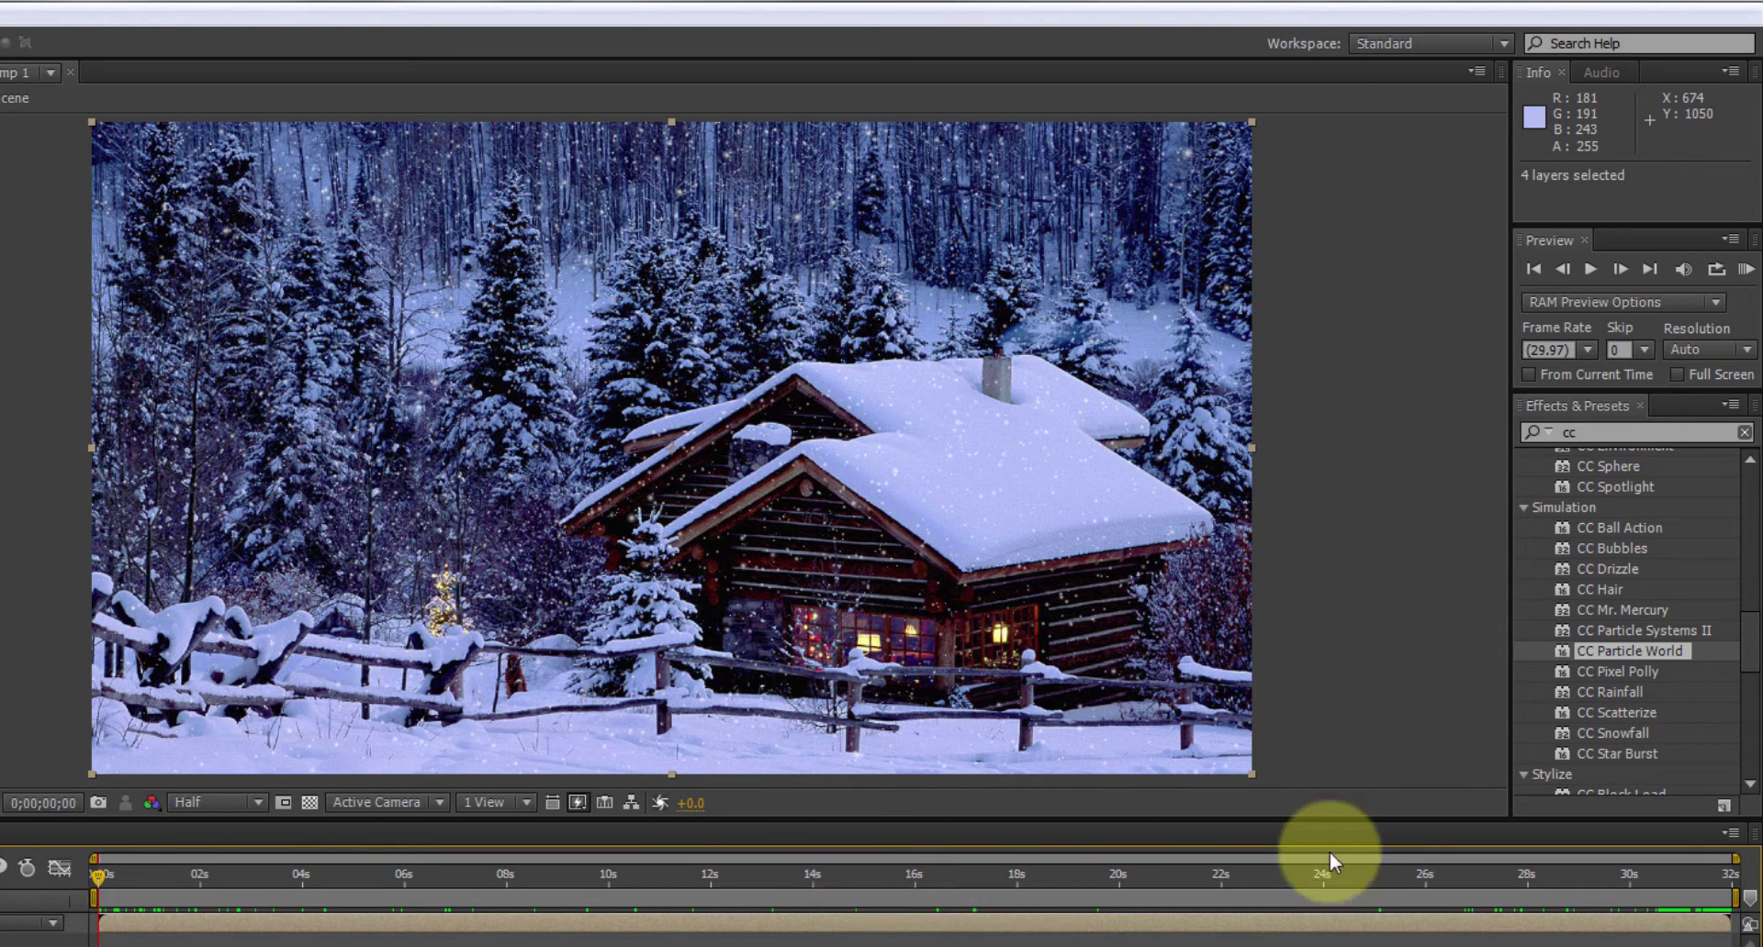
{"action": "left_click", "coordinate": [866, 878]}
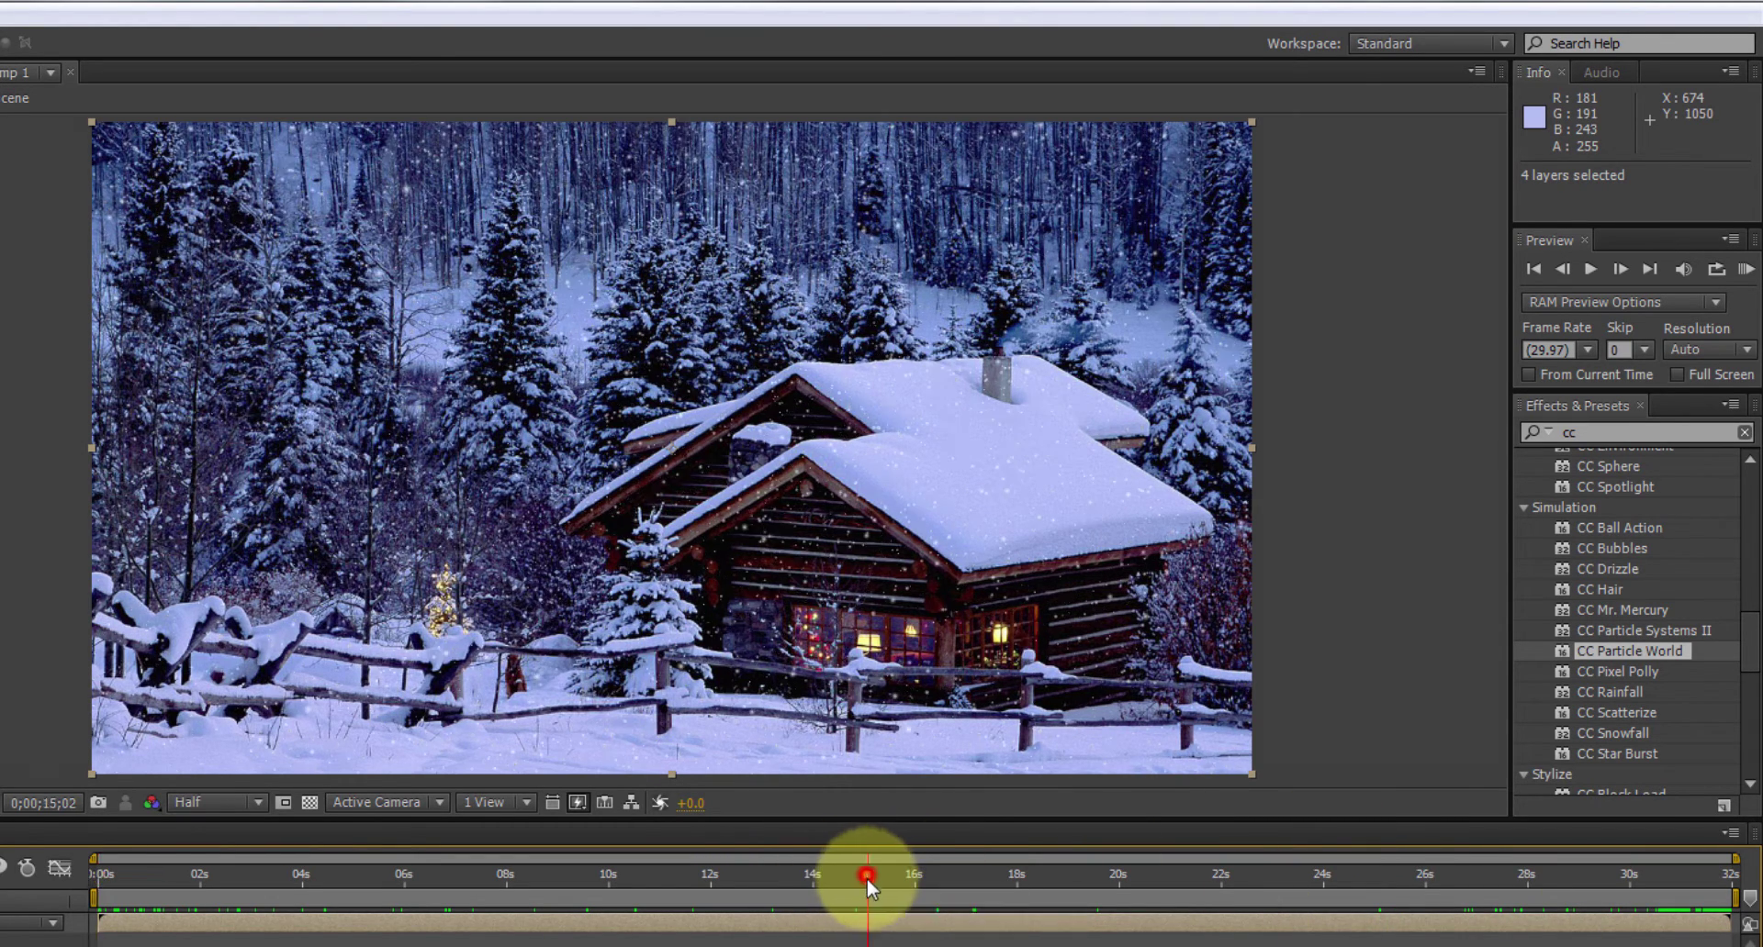
{"action": "left_click", "coordinate": [851, 922]}
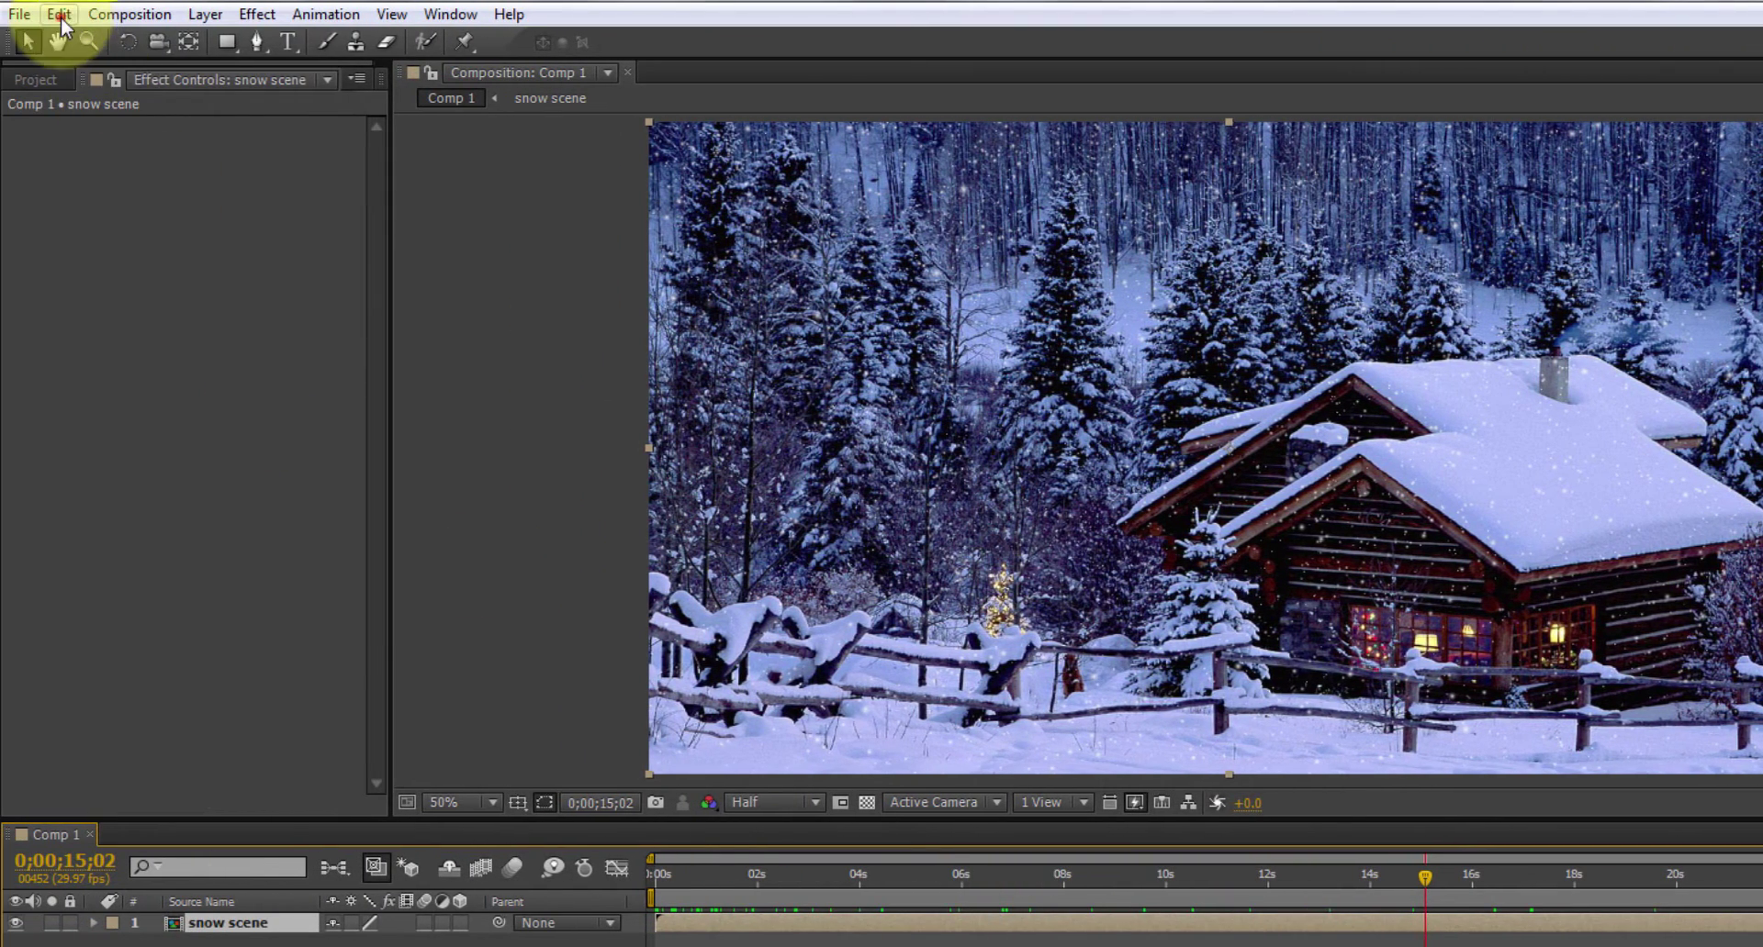
Split the snow scene layer at 0;00;15;02 with Edit > Split Layer
{"action": "left_click", "coordinate": [59, 13]}
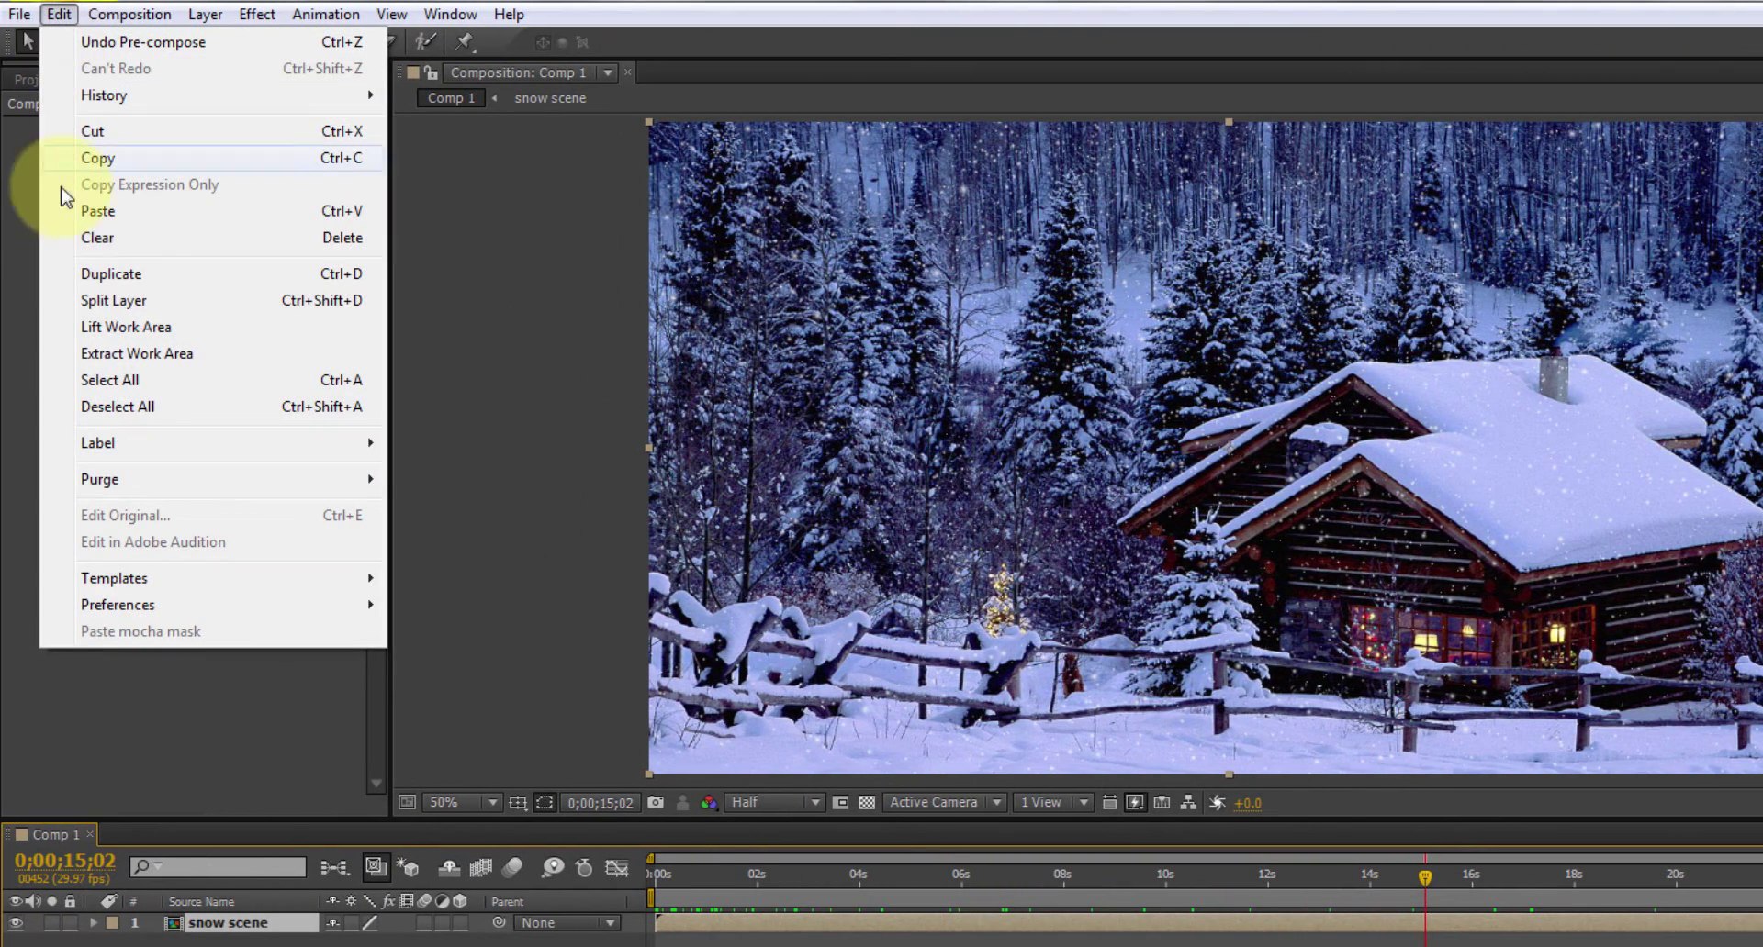
{"action": "left_click", "coordinate": [115, 301]}
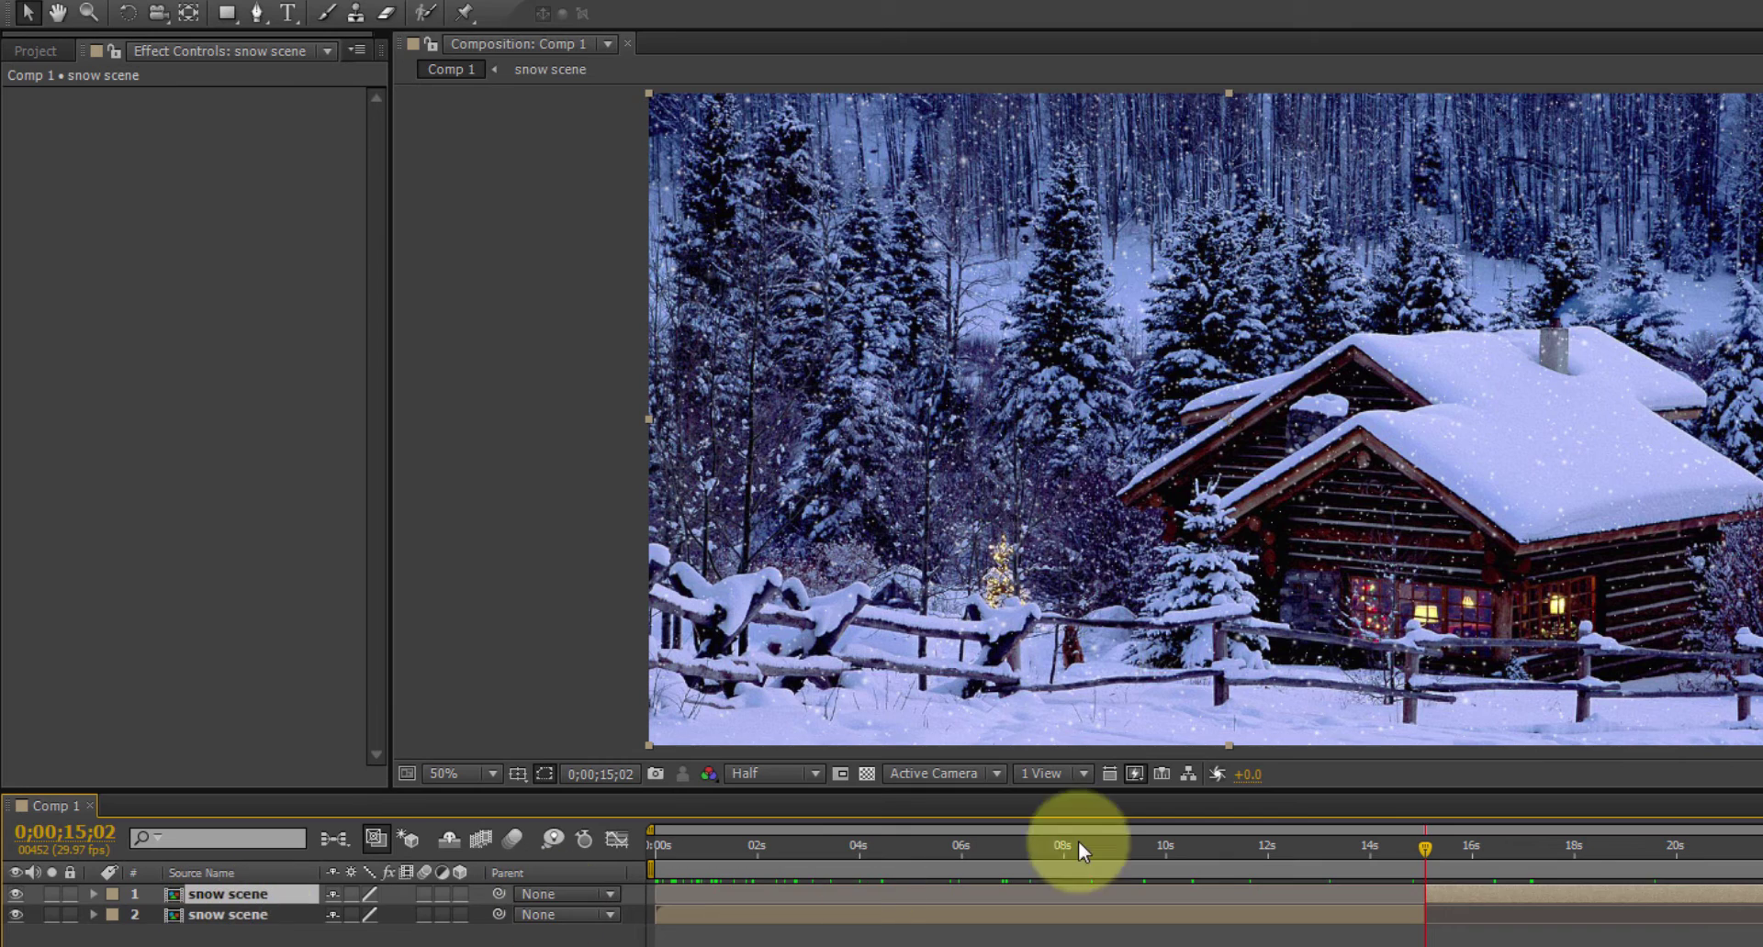
Hide layer 2, the first half of the split, and move it above layer 1
{"action": "left_click", "coordinate": [16, 916]}
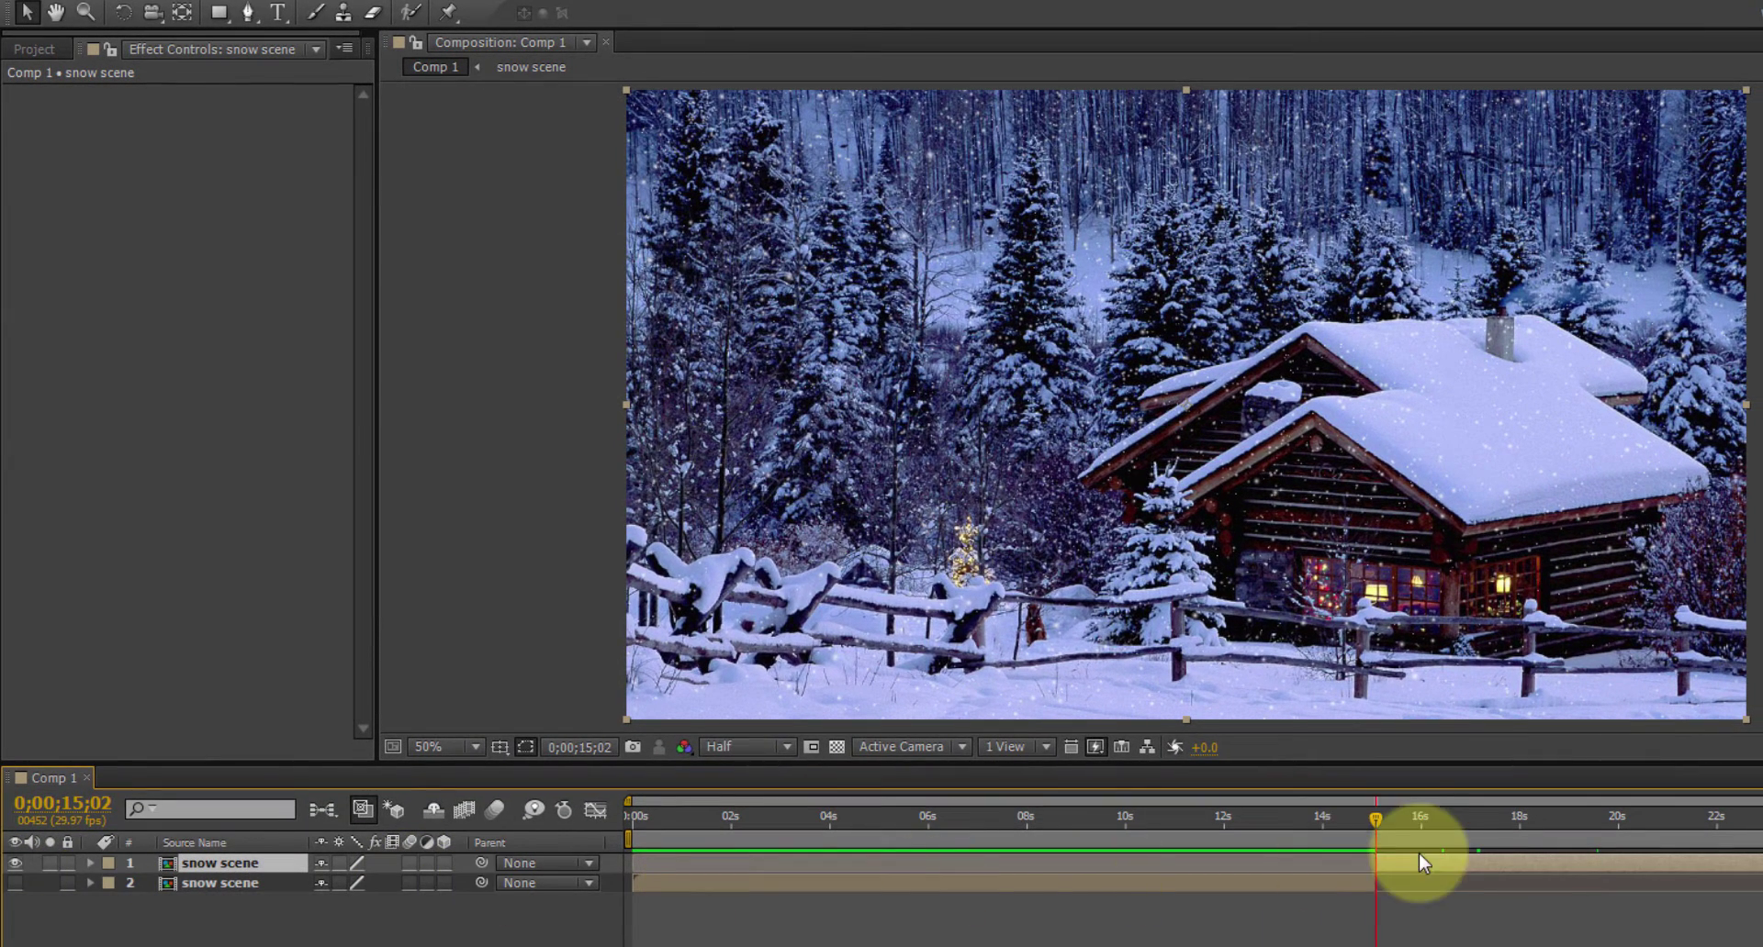
{"action": "left_click_drag", "start_coordinate": [1368, 819], "coordinate": [1367, 856]}
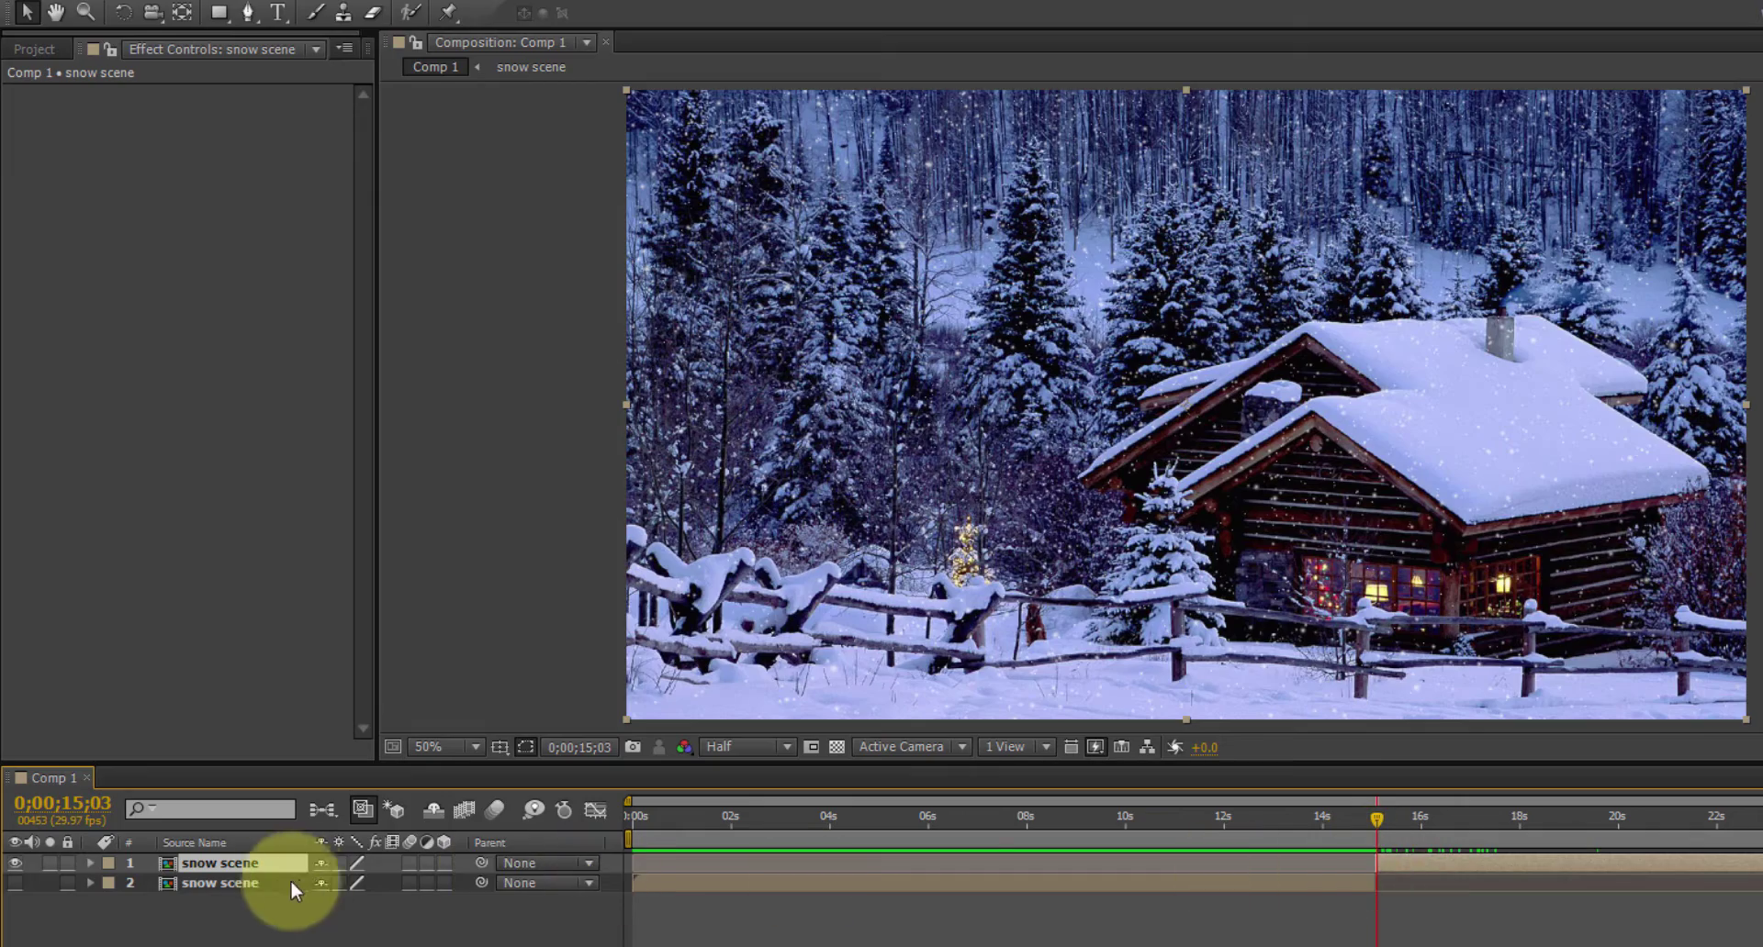
{"action": "left_click_drag", "start_coordinate": [217, 883], "coordinate": [221, 861]}
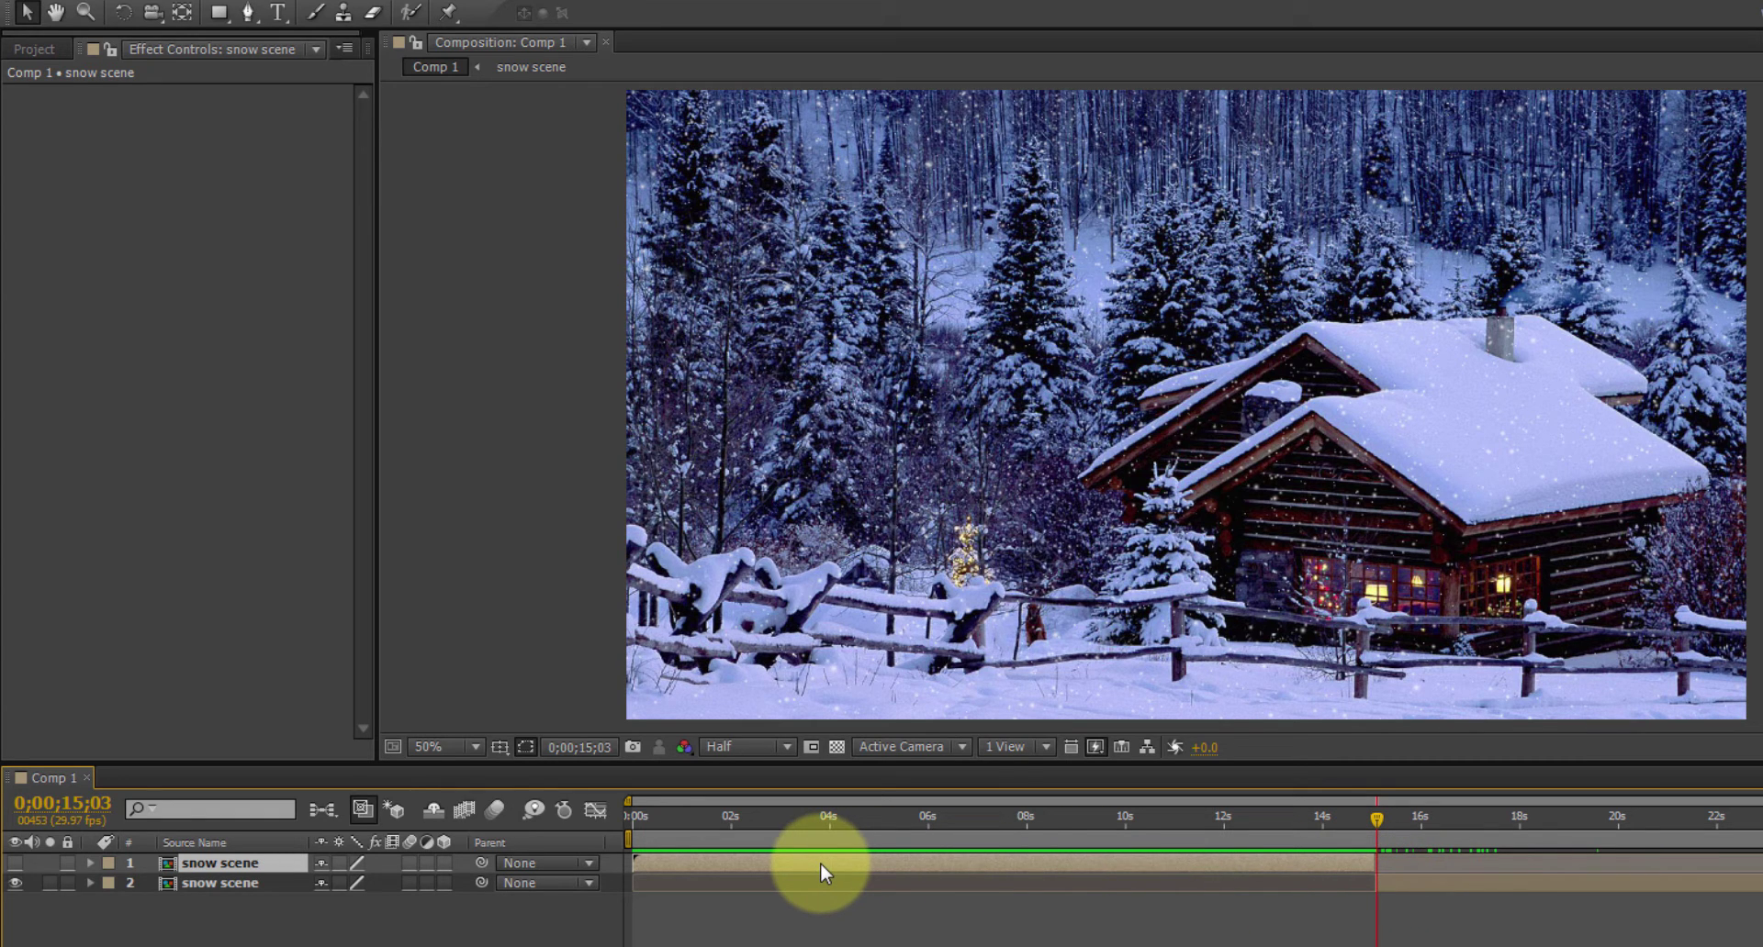
Slide the top snow scene layer later to about 9 seconds, then nudge it 3 frames earlier near 30 seconds
{"action": "left_click_drag", "start_coordinate": [819, 863], "coordinate": [1047, 863]}
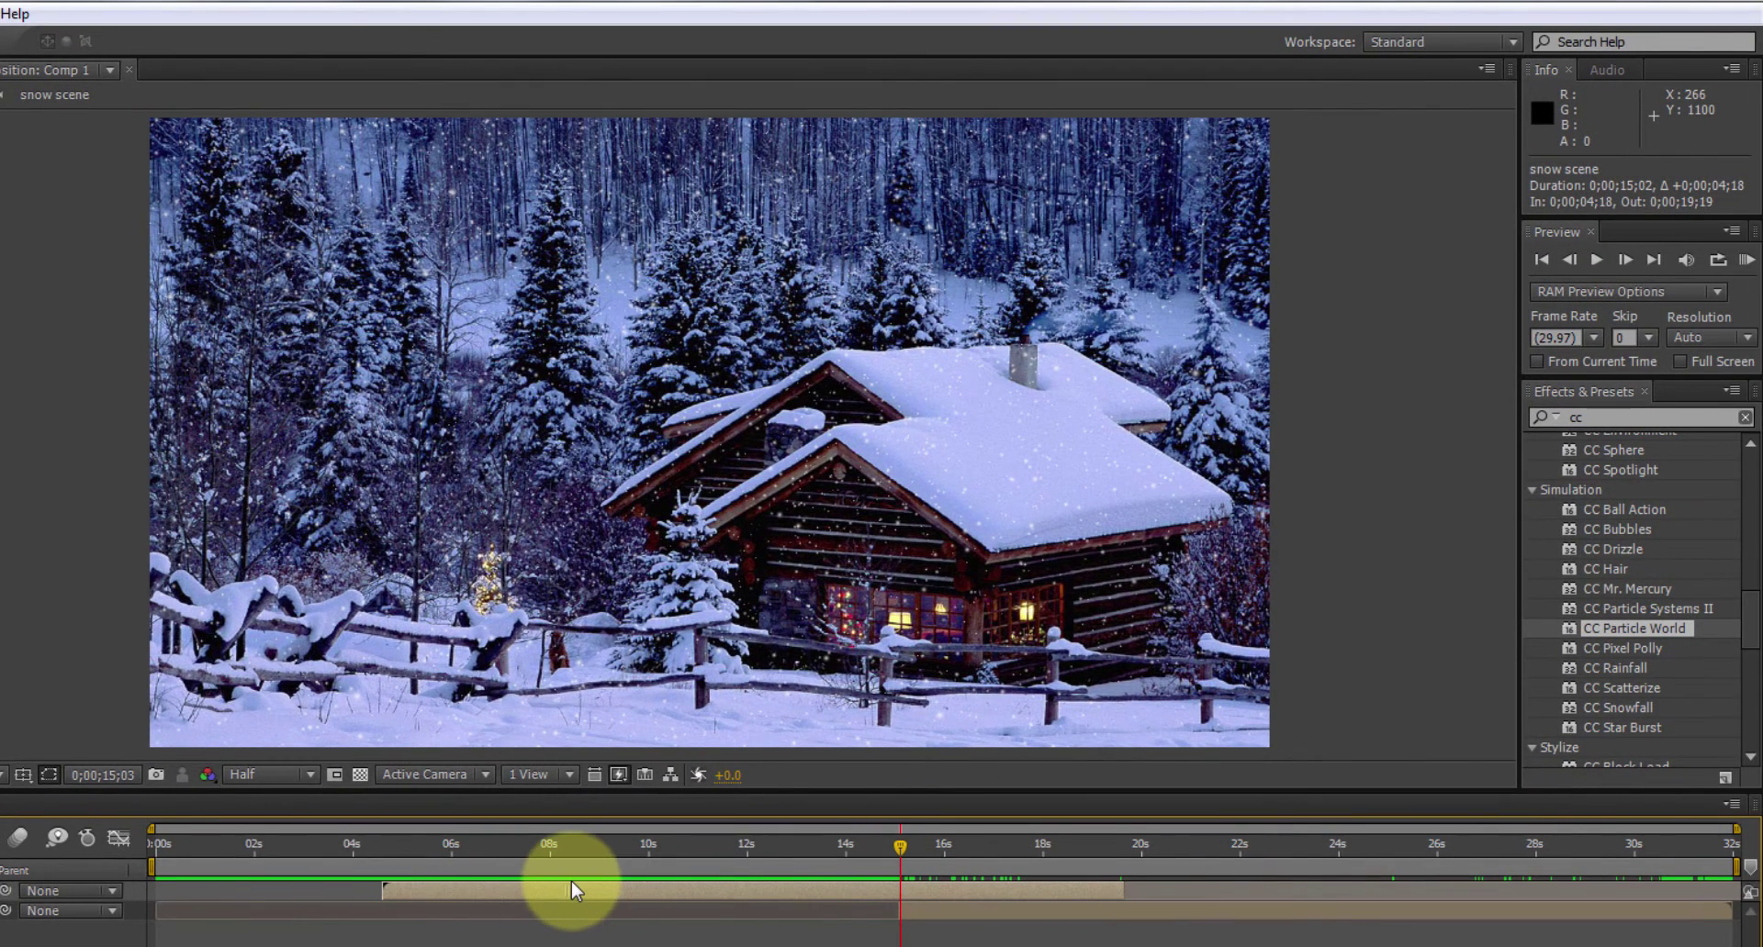
{"action": "left_click_drag", "start_coordinate": [577, 883], "coordinate": [1086, 887]}
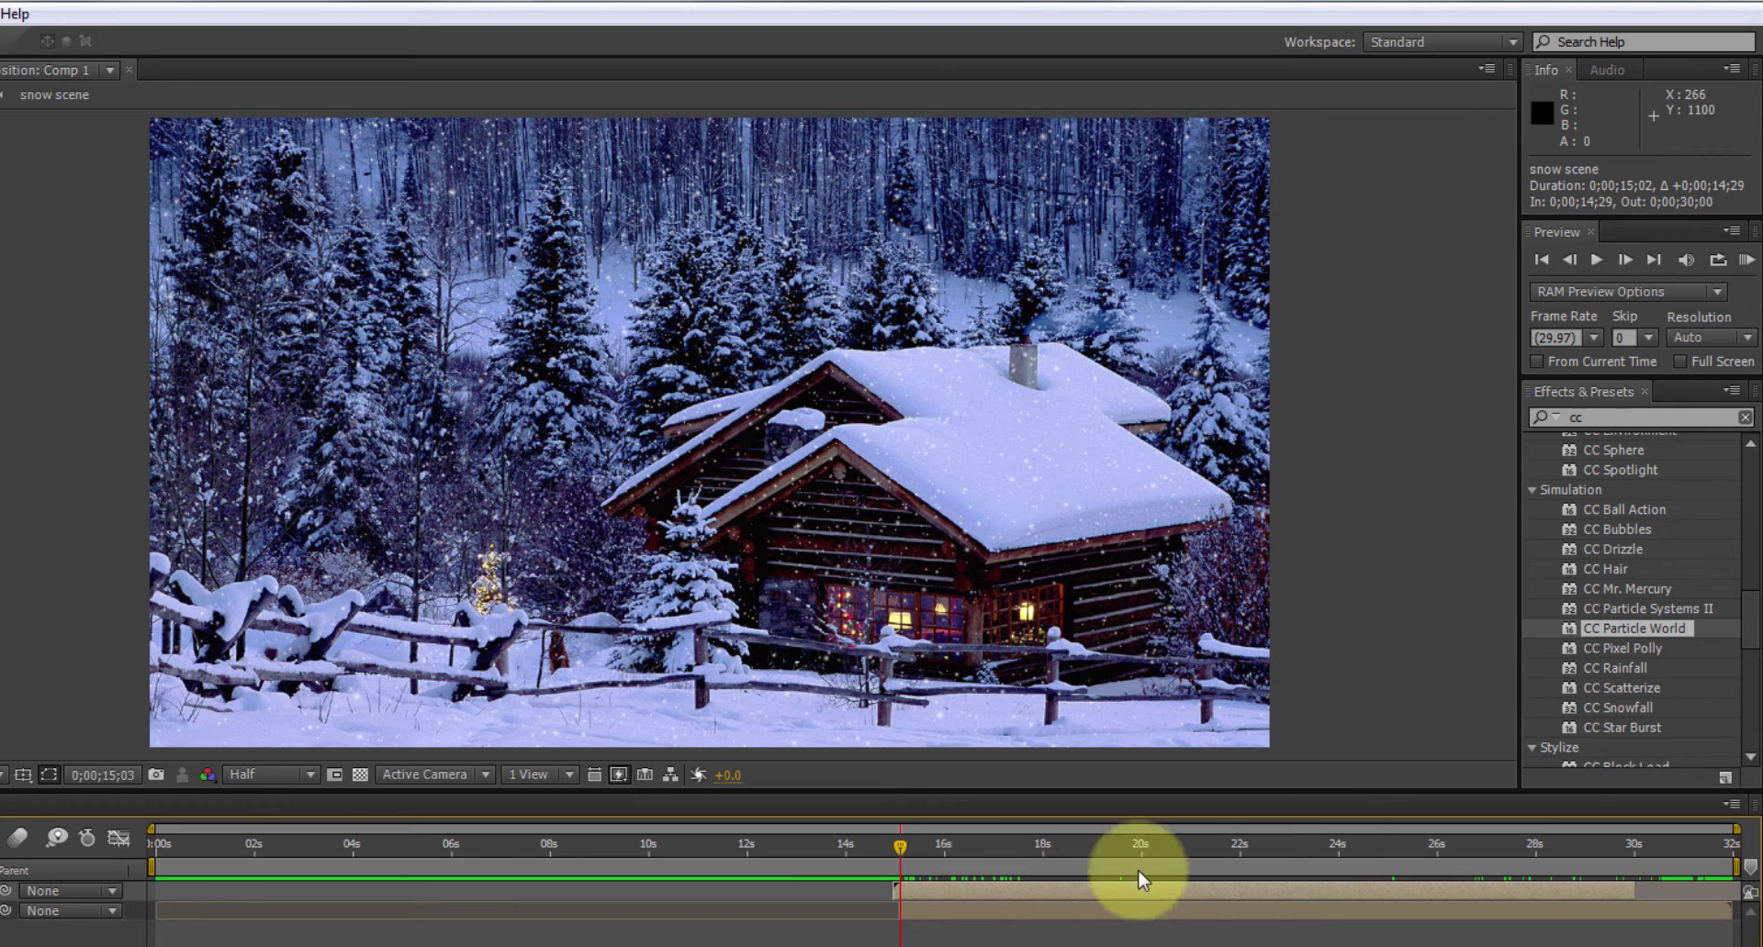
{"action": "left_click", "coordinate": [1633, 845]}
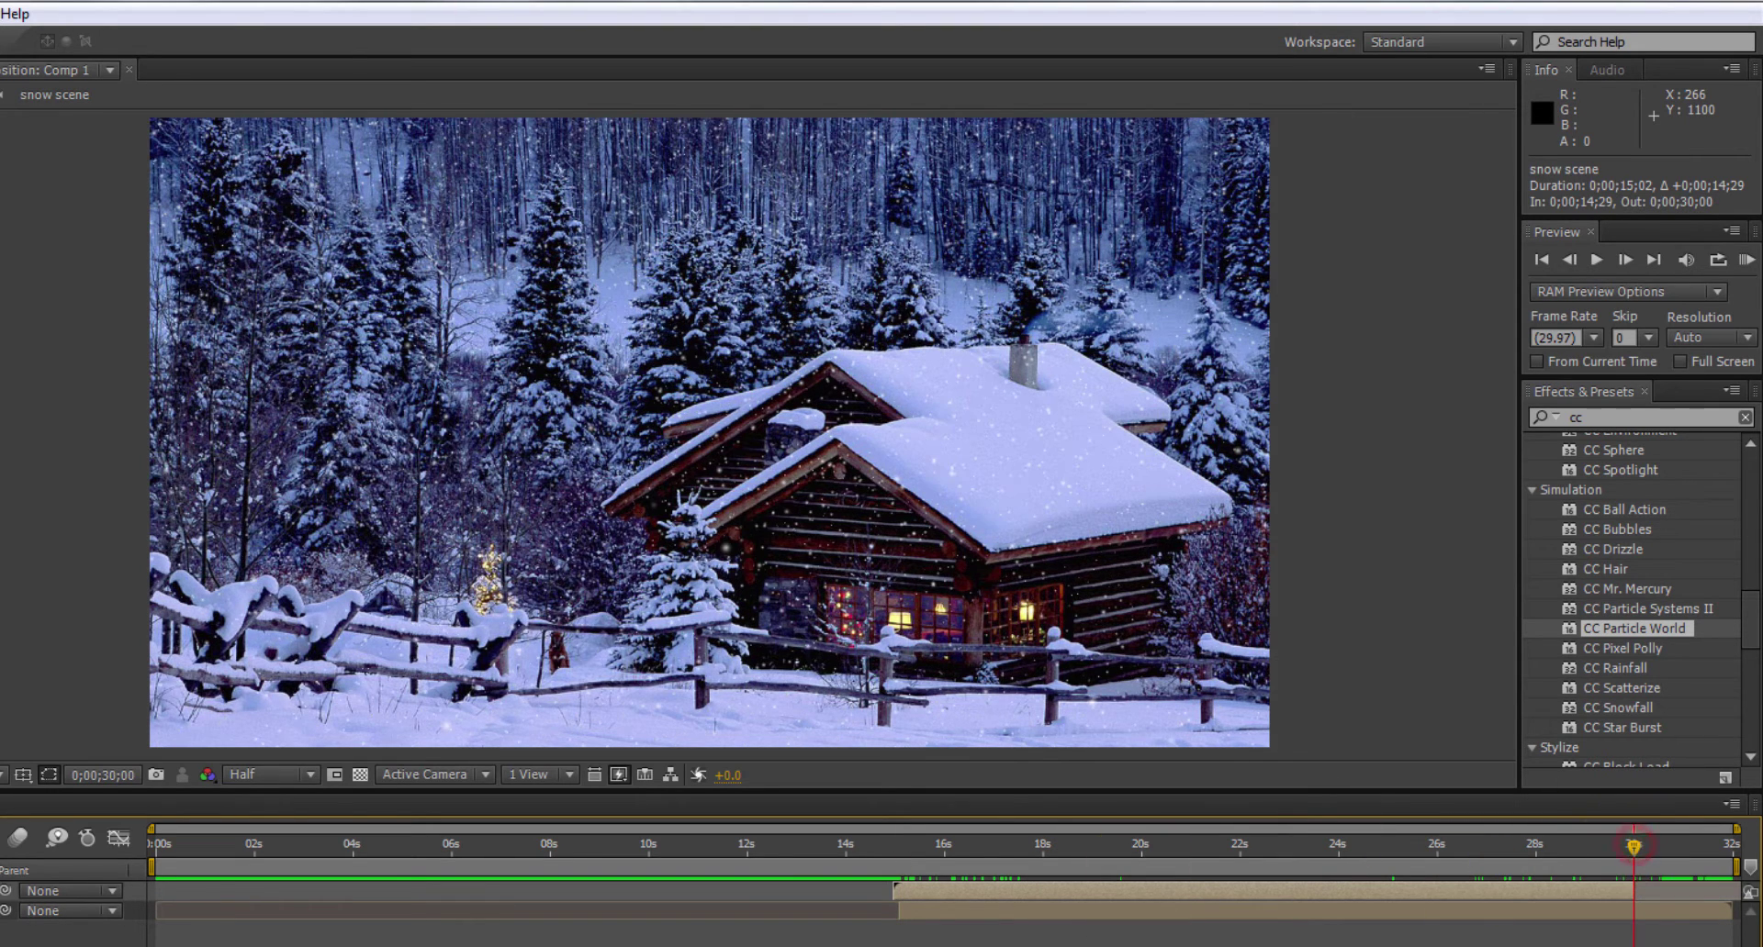
{"action": "key", "text": "semicolon"}
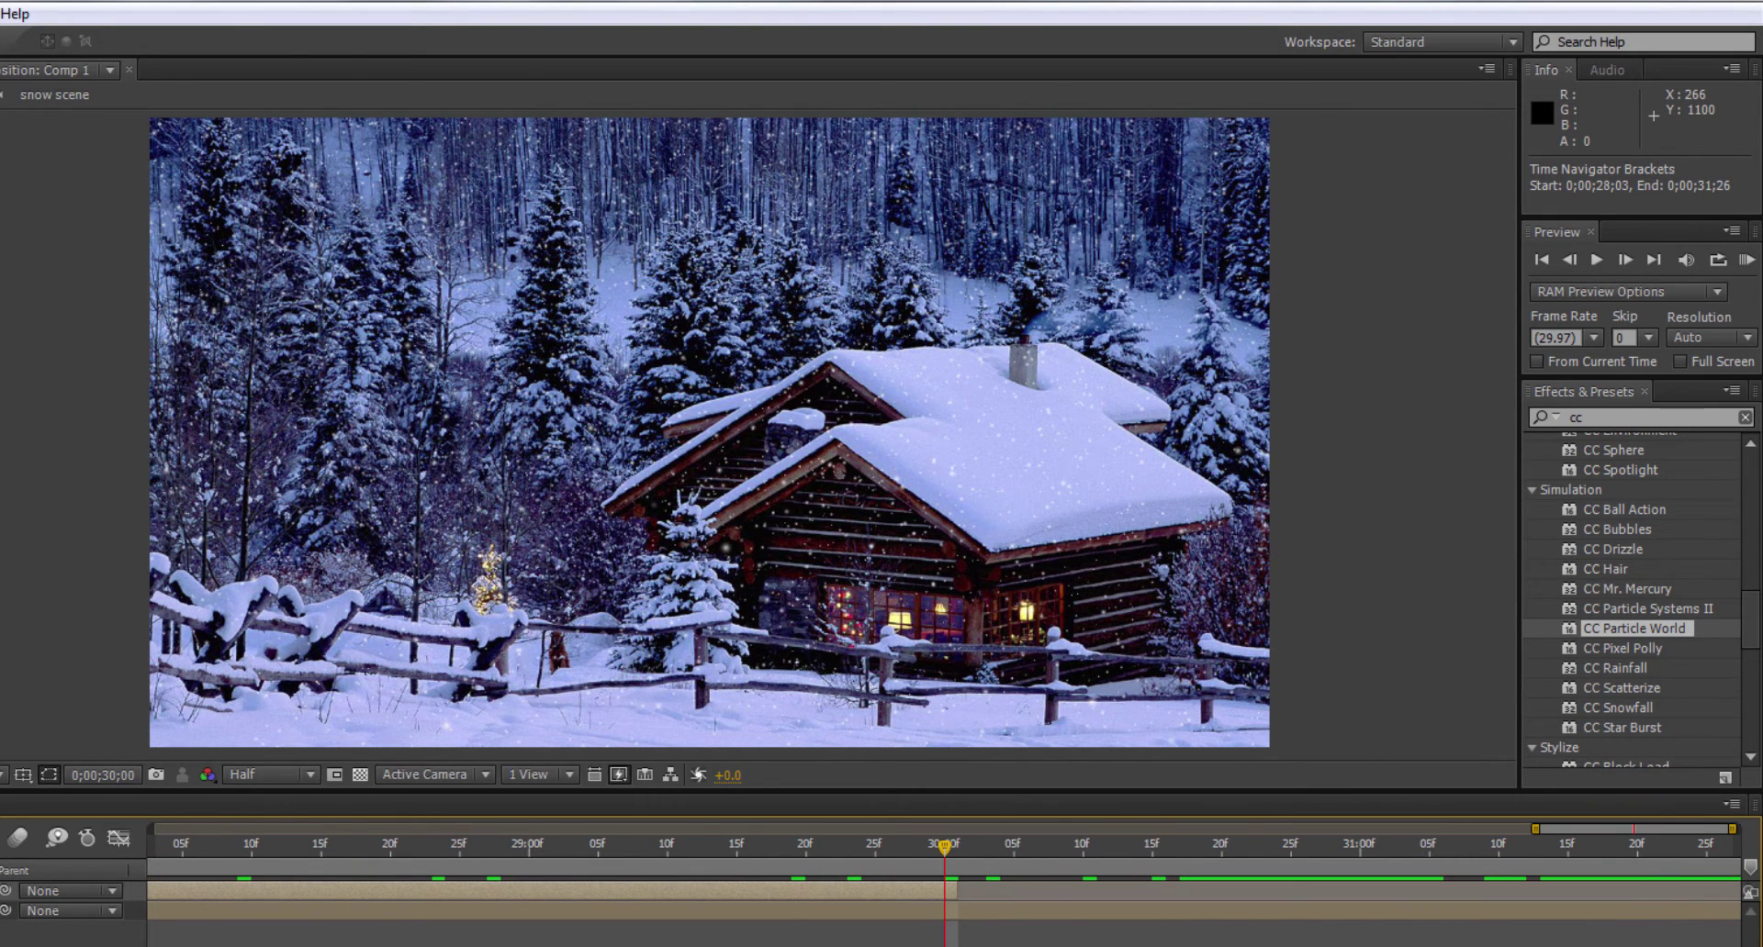
{"action": "left_click_drag", "start_coordinate": [819, 891], "coordinate": [863, 889]}
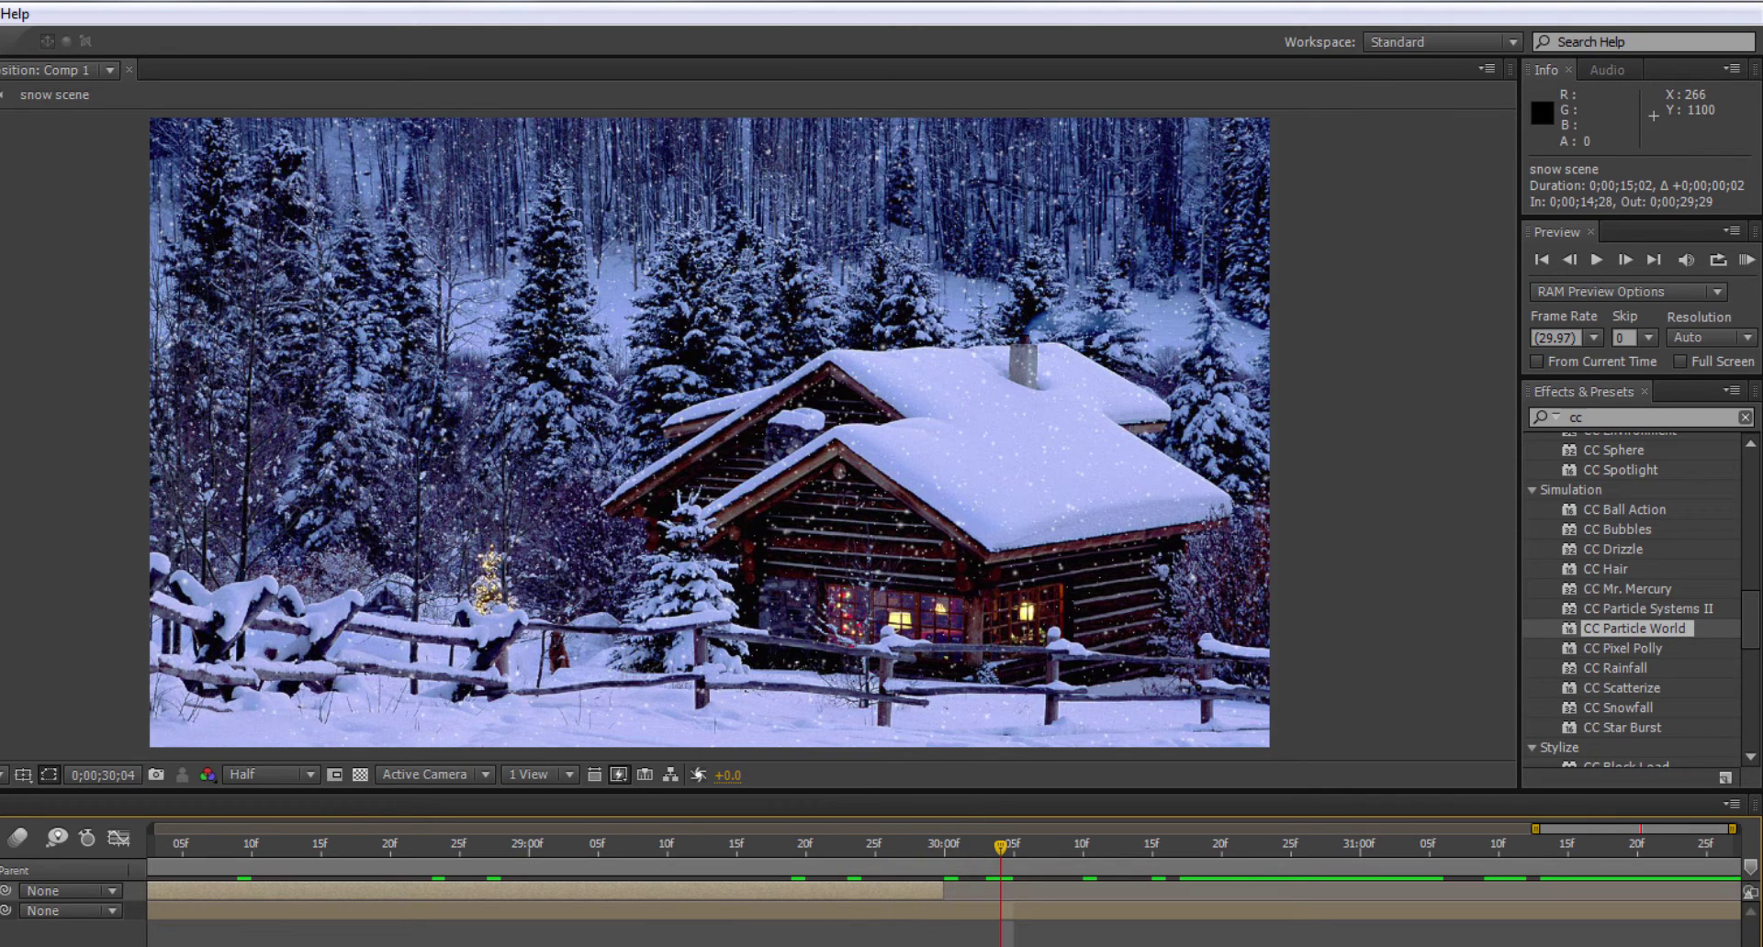
Move the lower snow scene layer so its In point is 0;00;00;00, then zoom the timeline back out
{"action": "left_click_drag", "start_coordinate": [293, 829], "coordinate": [152, 829]}
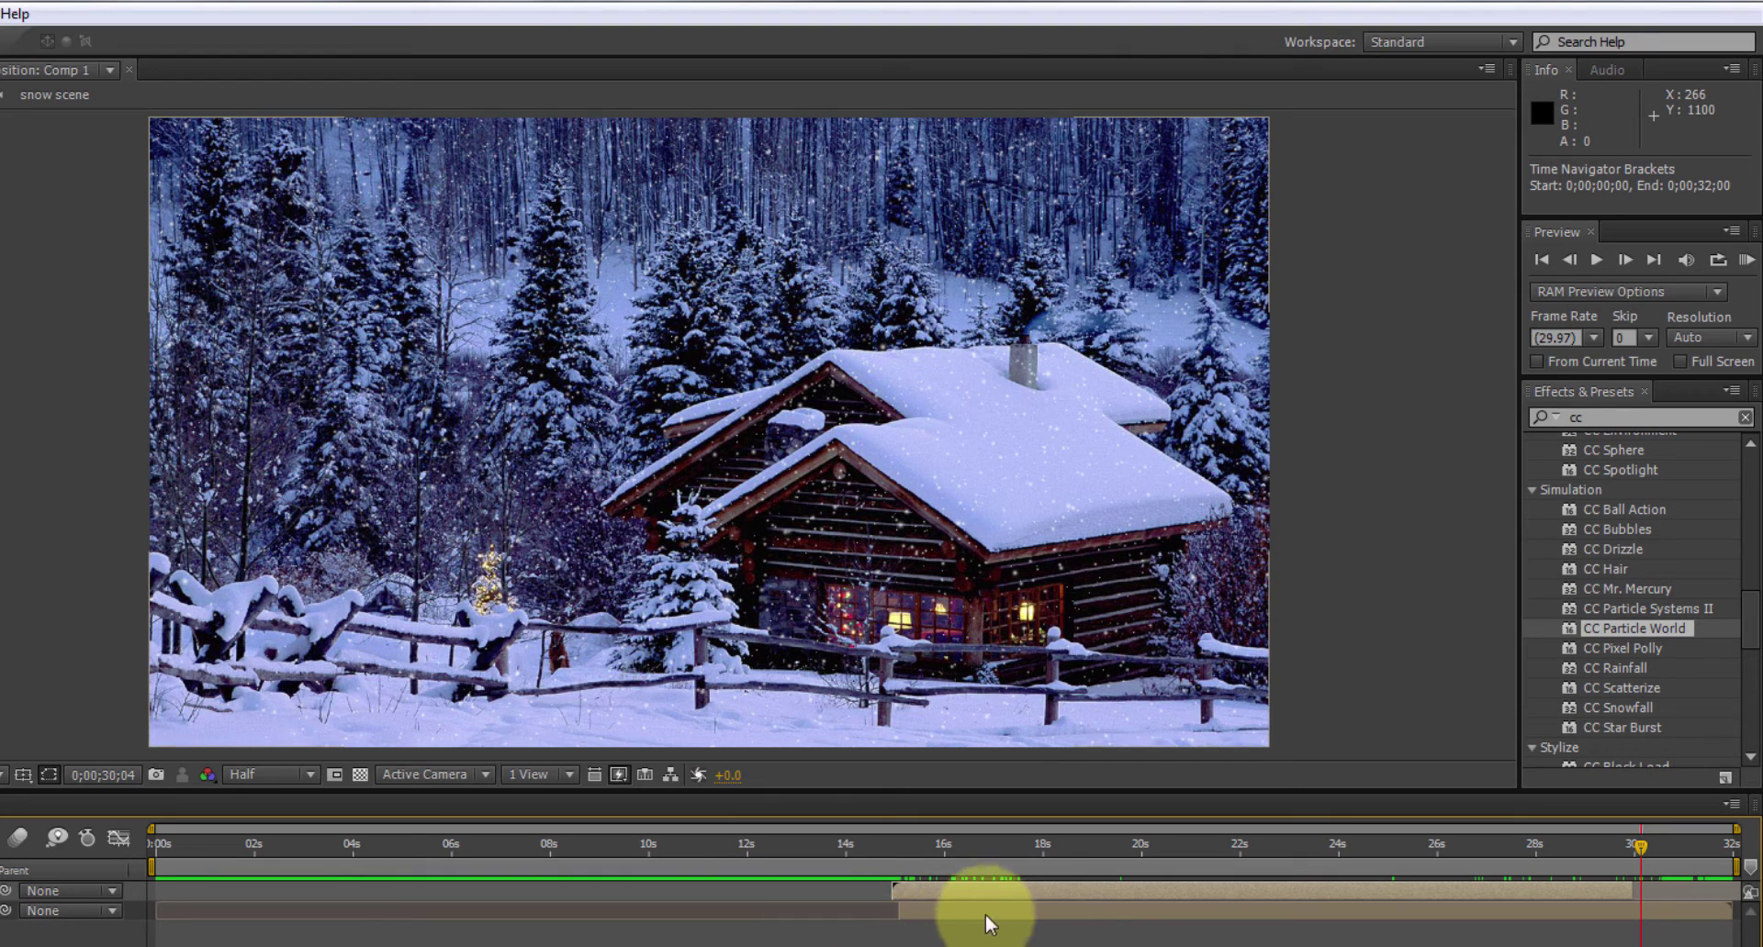
{"action": "left_click_drag", "start_coordinate": [1072, 908], "coordinate": [355, 918]}
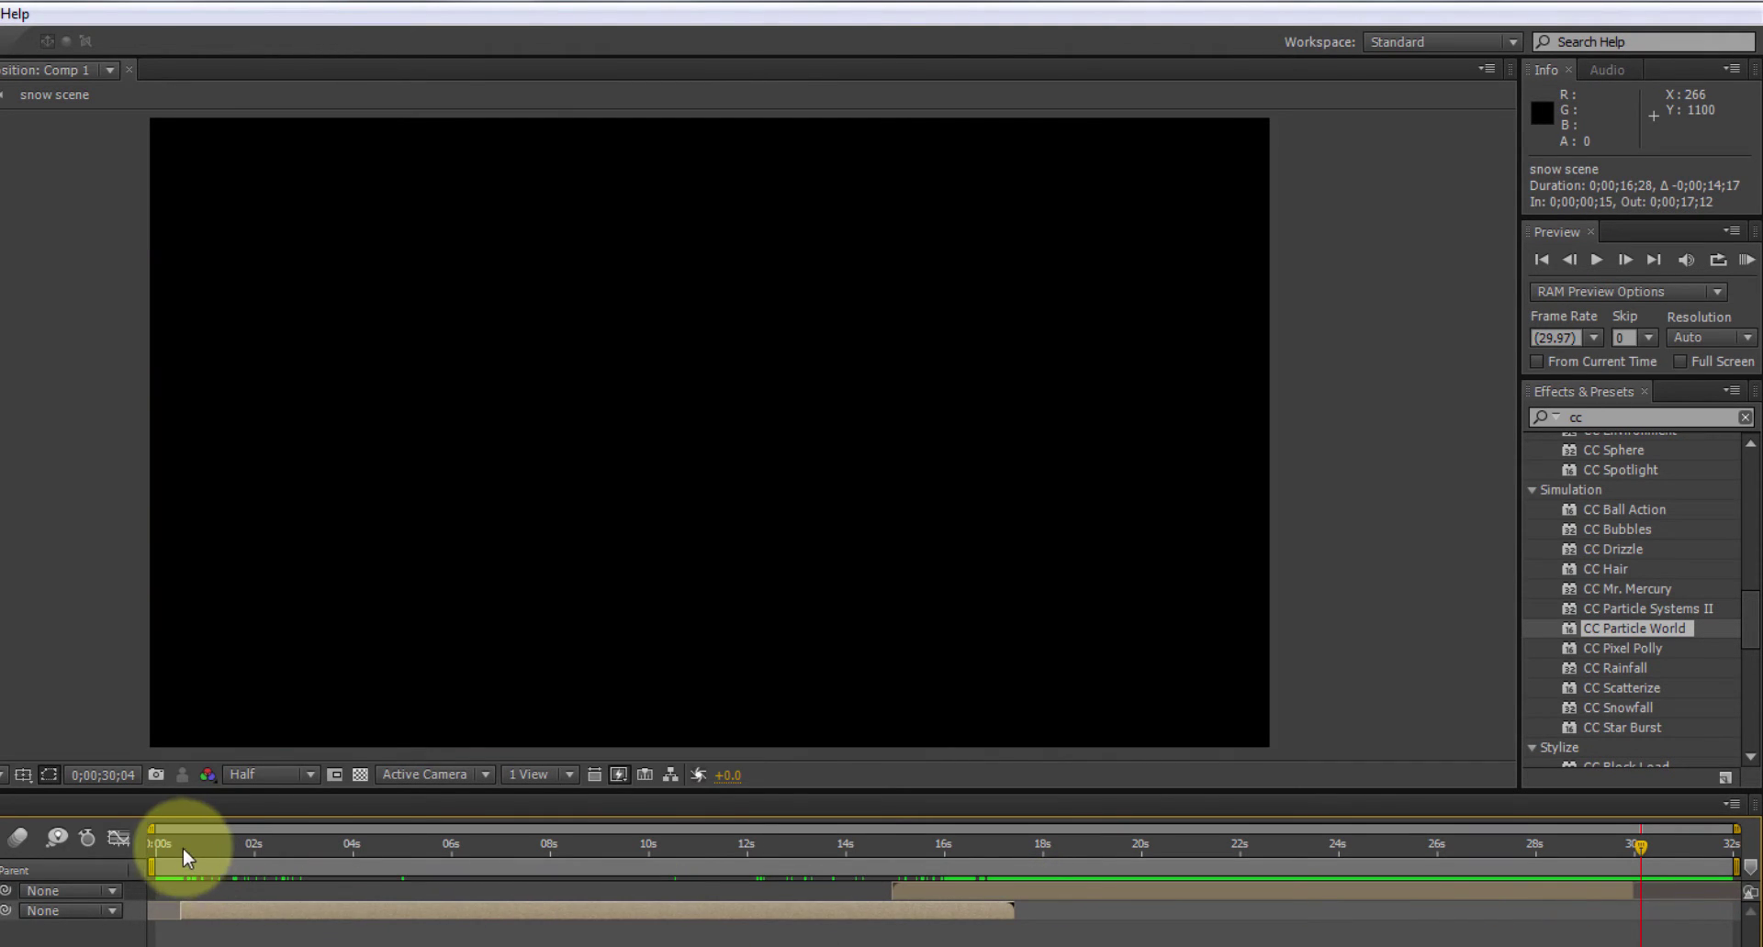
{"action": "left_click", "coordinate": [155, 844]}
{"action": "left_click_drag", "start_coordinate": [155, 845], "coordinate": [151, 845]}
{"action": "left_click_drag", "start_coordinate": [1736, 829], "coordinate": [382, 829]}
{"action": "left_click", "coordinate": [292, 869]}
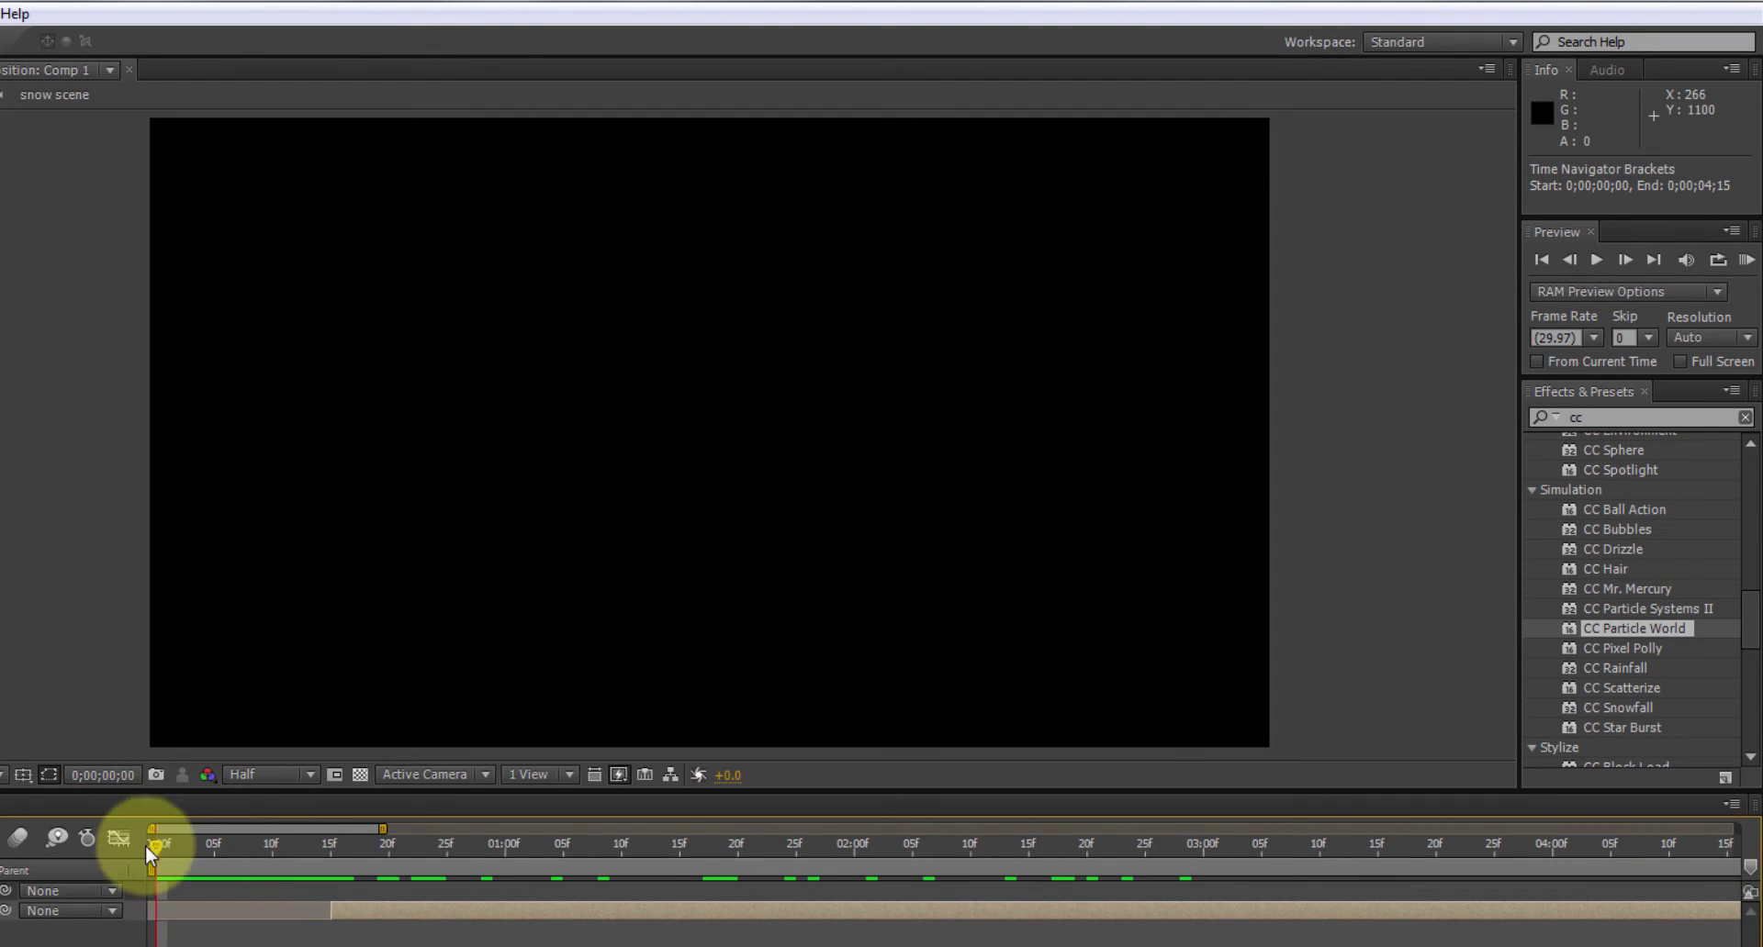
{"action": "left_click_drag", "start_coordinate": [455, 911], "coordinate": [285, 913]}
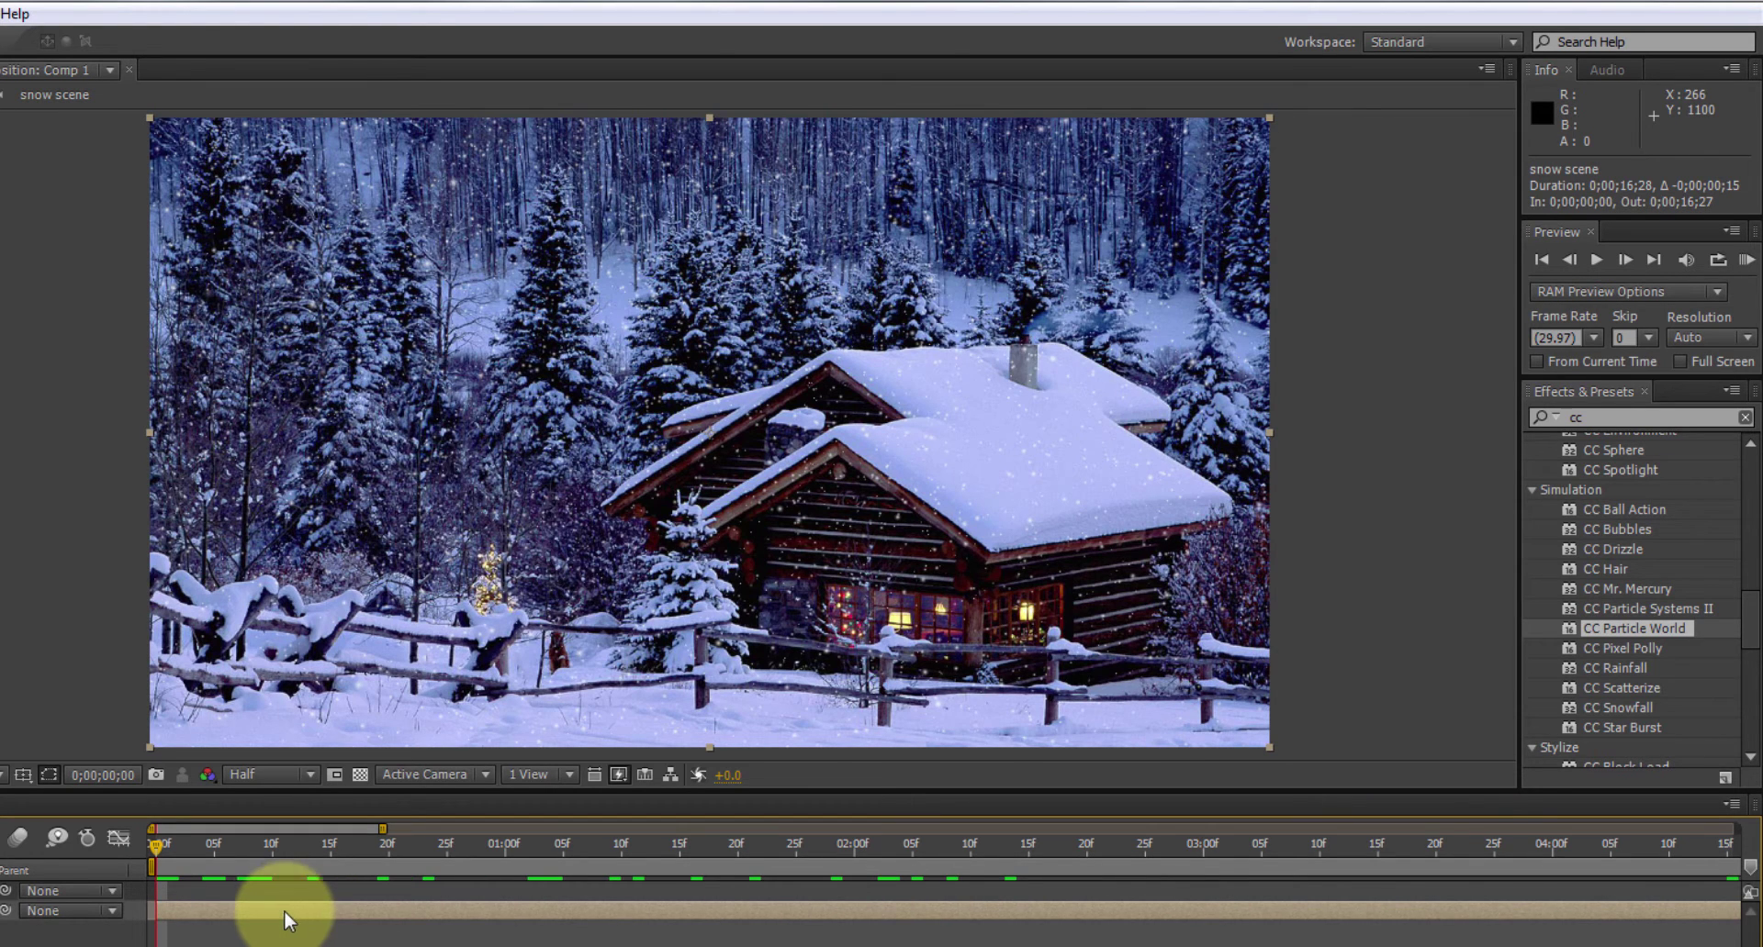
{"action": "left_click_drag", "start_coordinate": [383, 829], "coordinate": [1736, 830]}
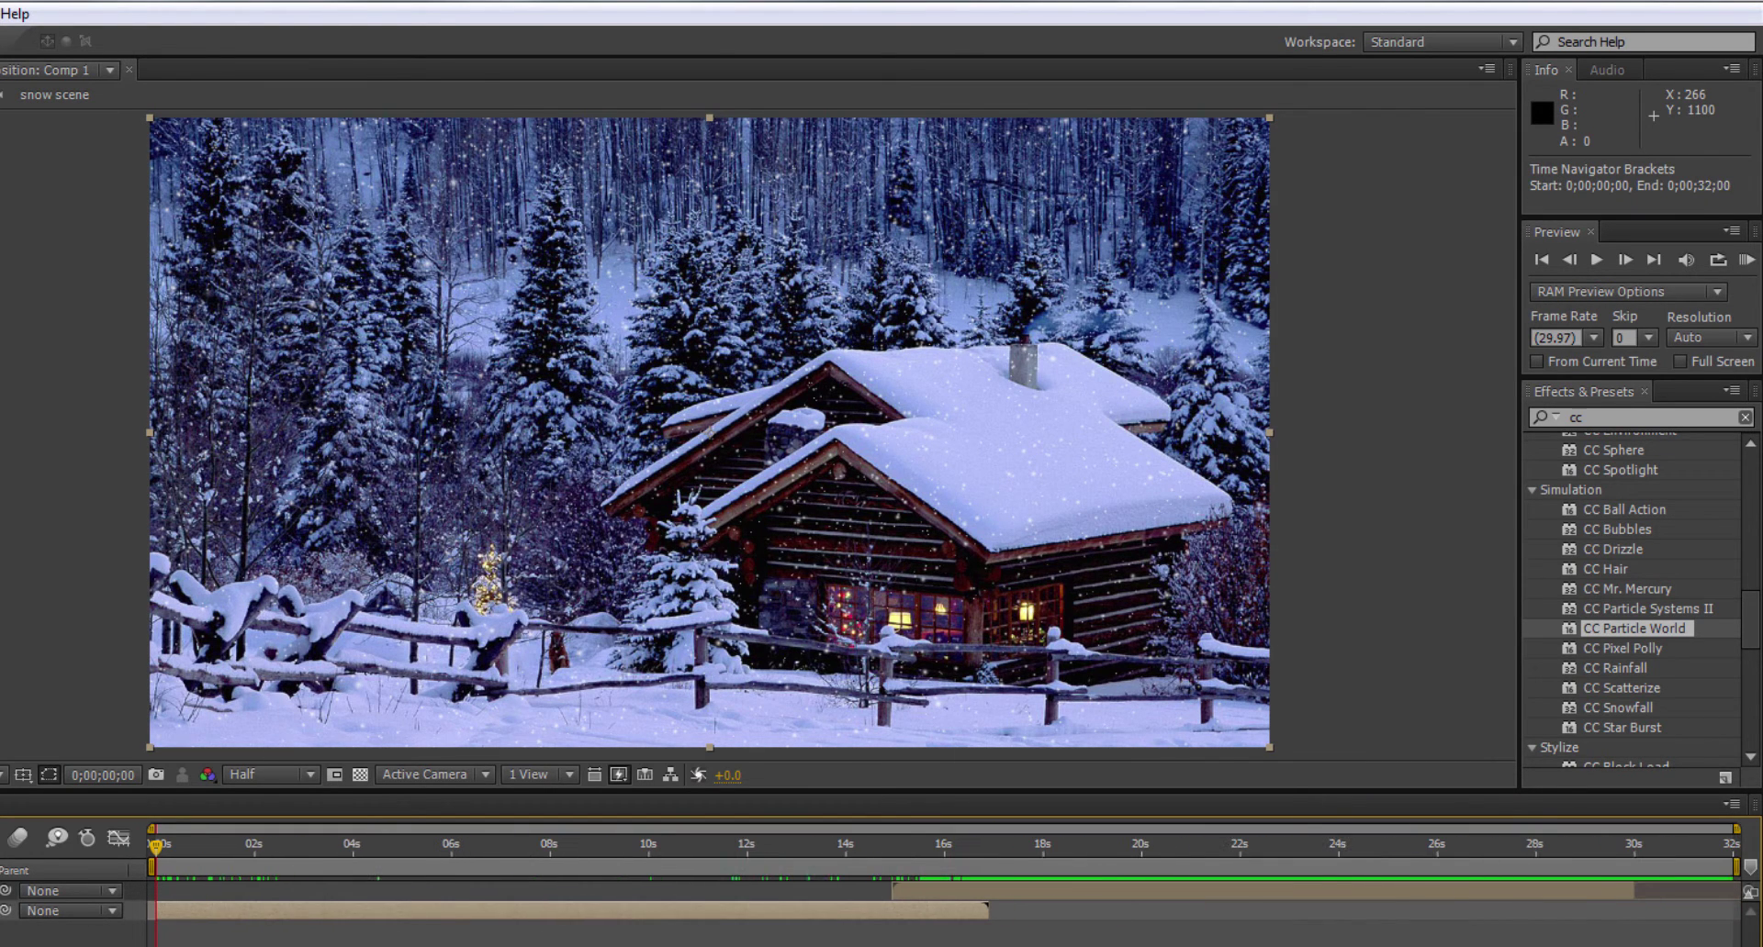
Check the comp's first and last frames, then bring the zero-start snow scene layer above the later one with Ctrl+]
{"action": "left_click_drag", "start_coordinate": [1541, 841], "coordinate": [1583, 841]}
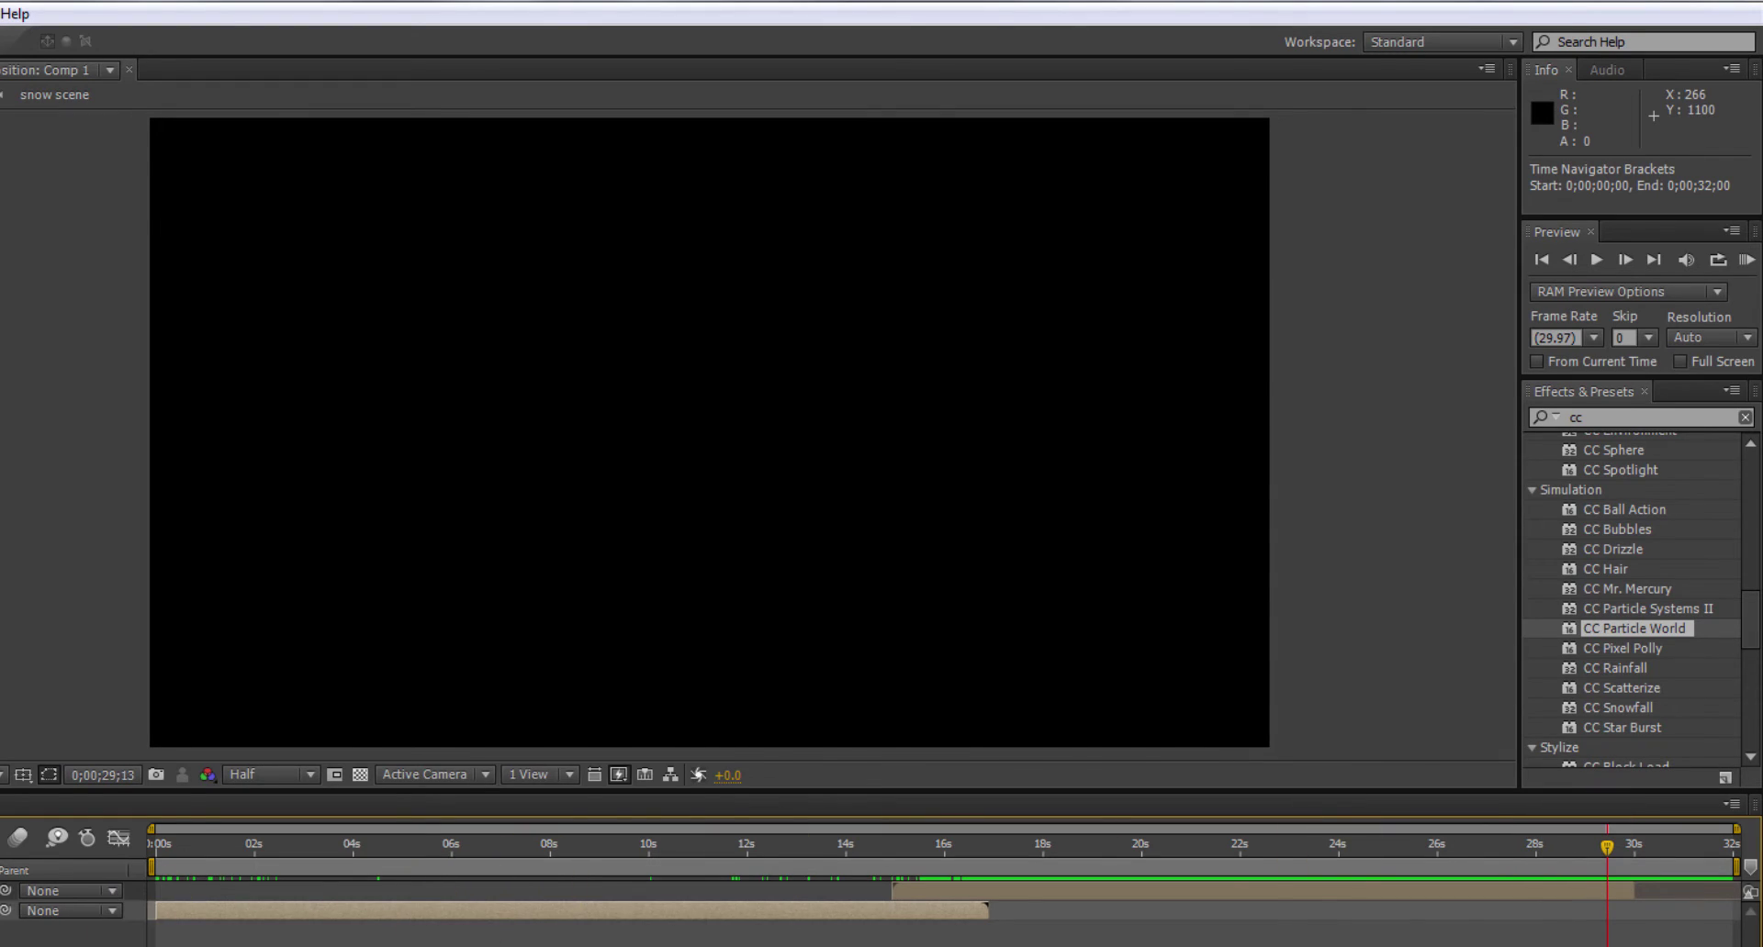
{"action": "left_click", "coordinate": [1155, 797]}
{"action": "left_click_drag", "start_coordinate": [1606, 845], "coordinate": [1628, 844]}
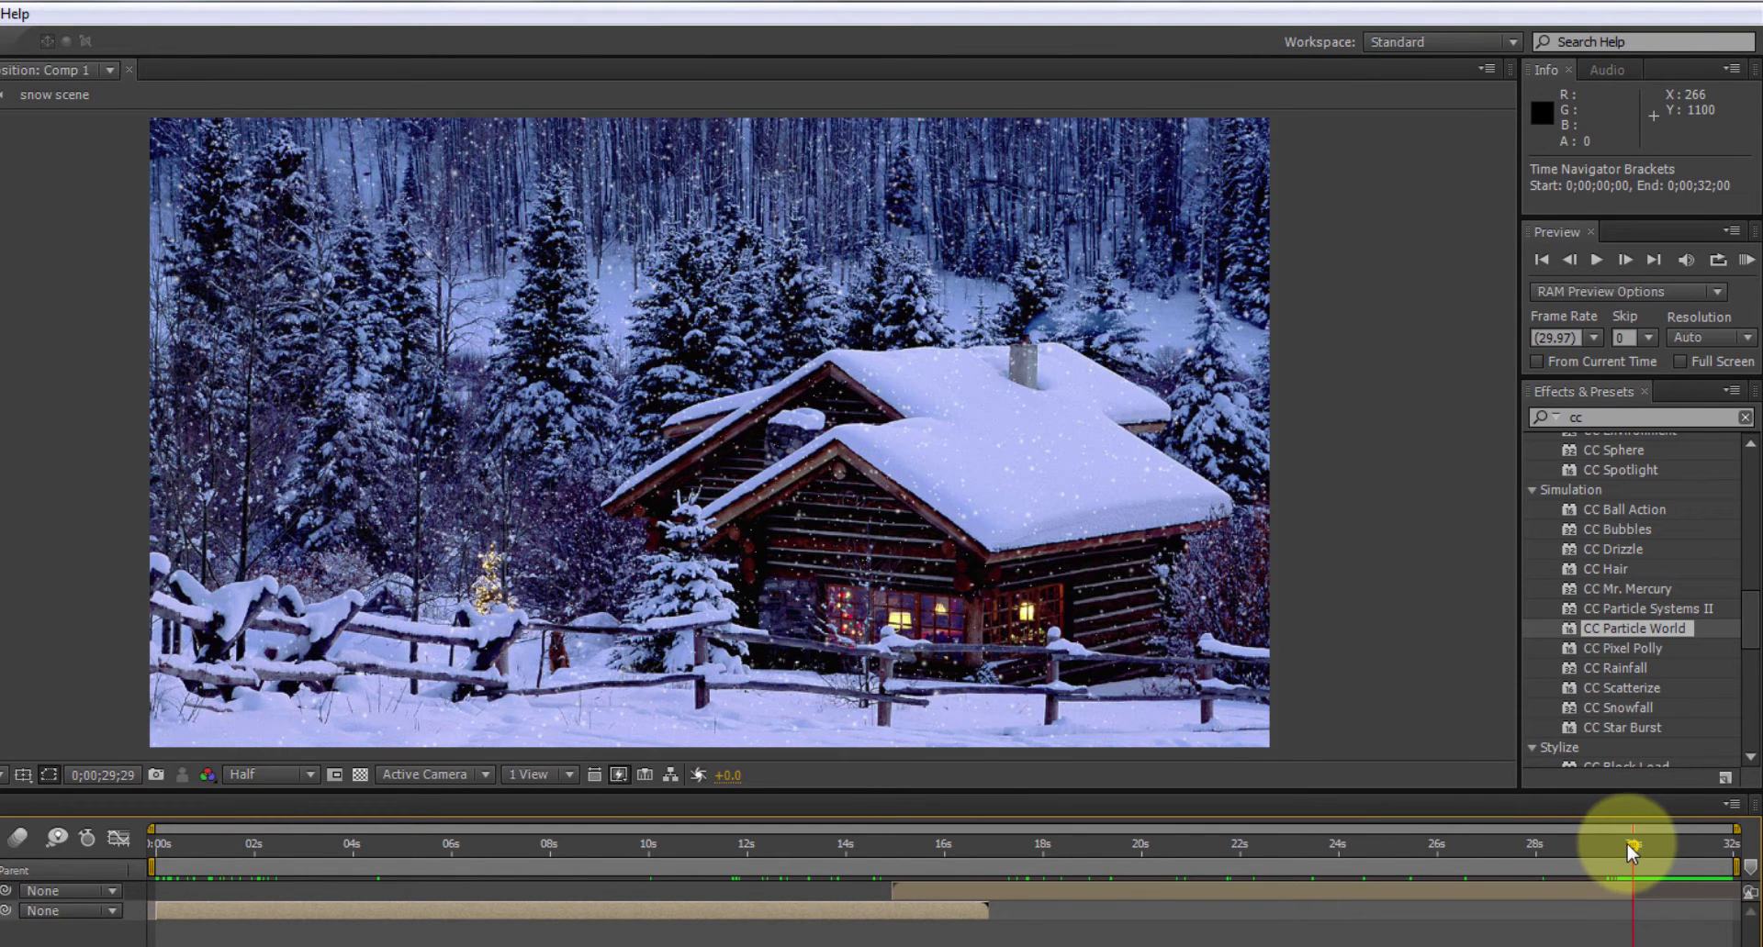
{"action": "left_click", "coordinate": [158, 859]}
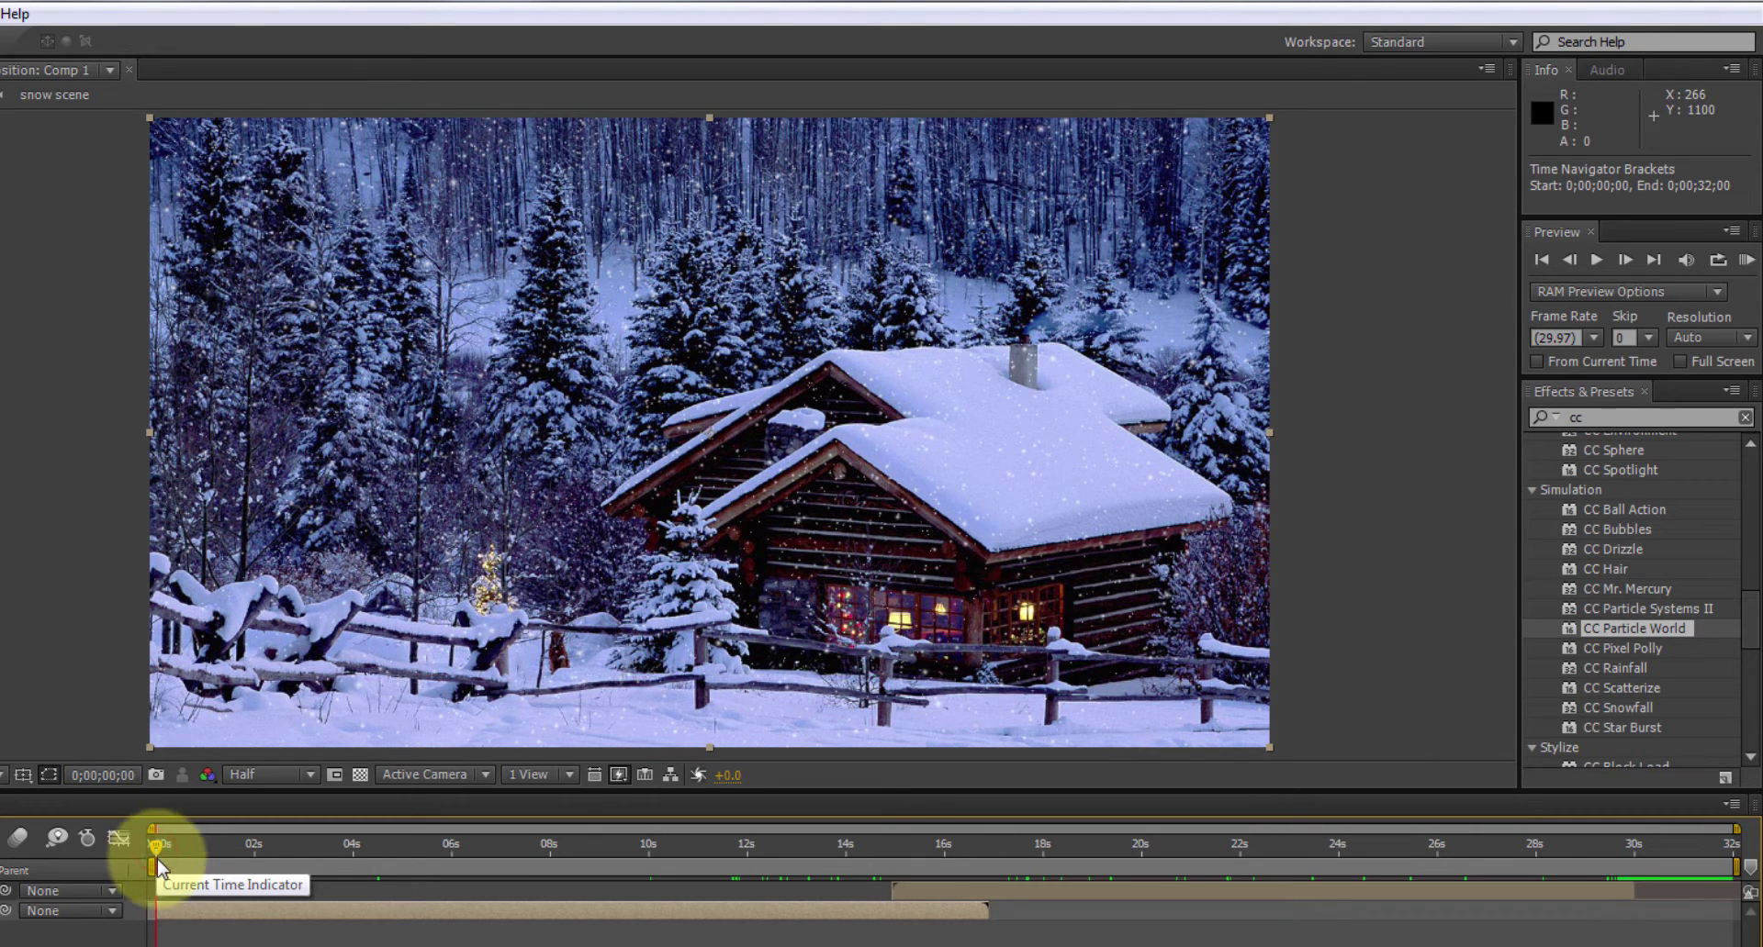
{"action": "left_click", "coordinate": [880, 422]}
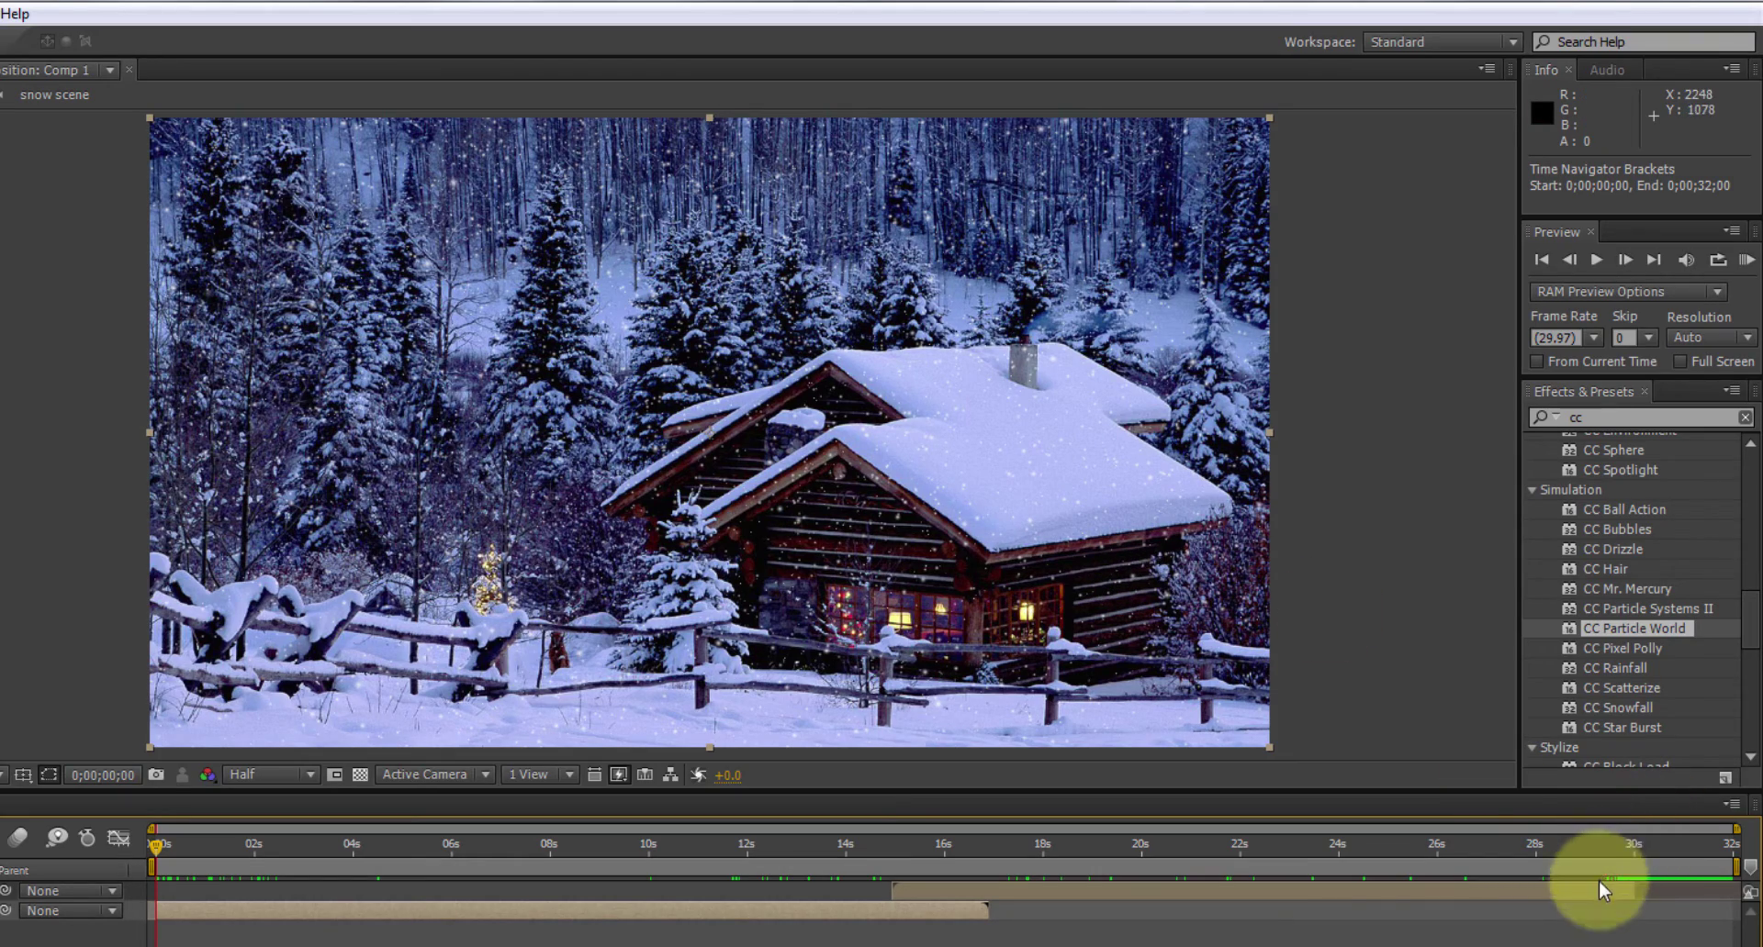
{"action": "left_click_drag", "start_coordinate": [1601, 849], "coordinate": [1633, 846]}
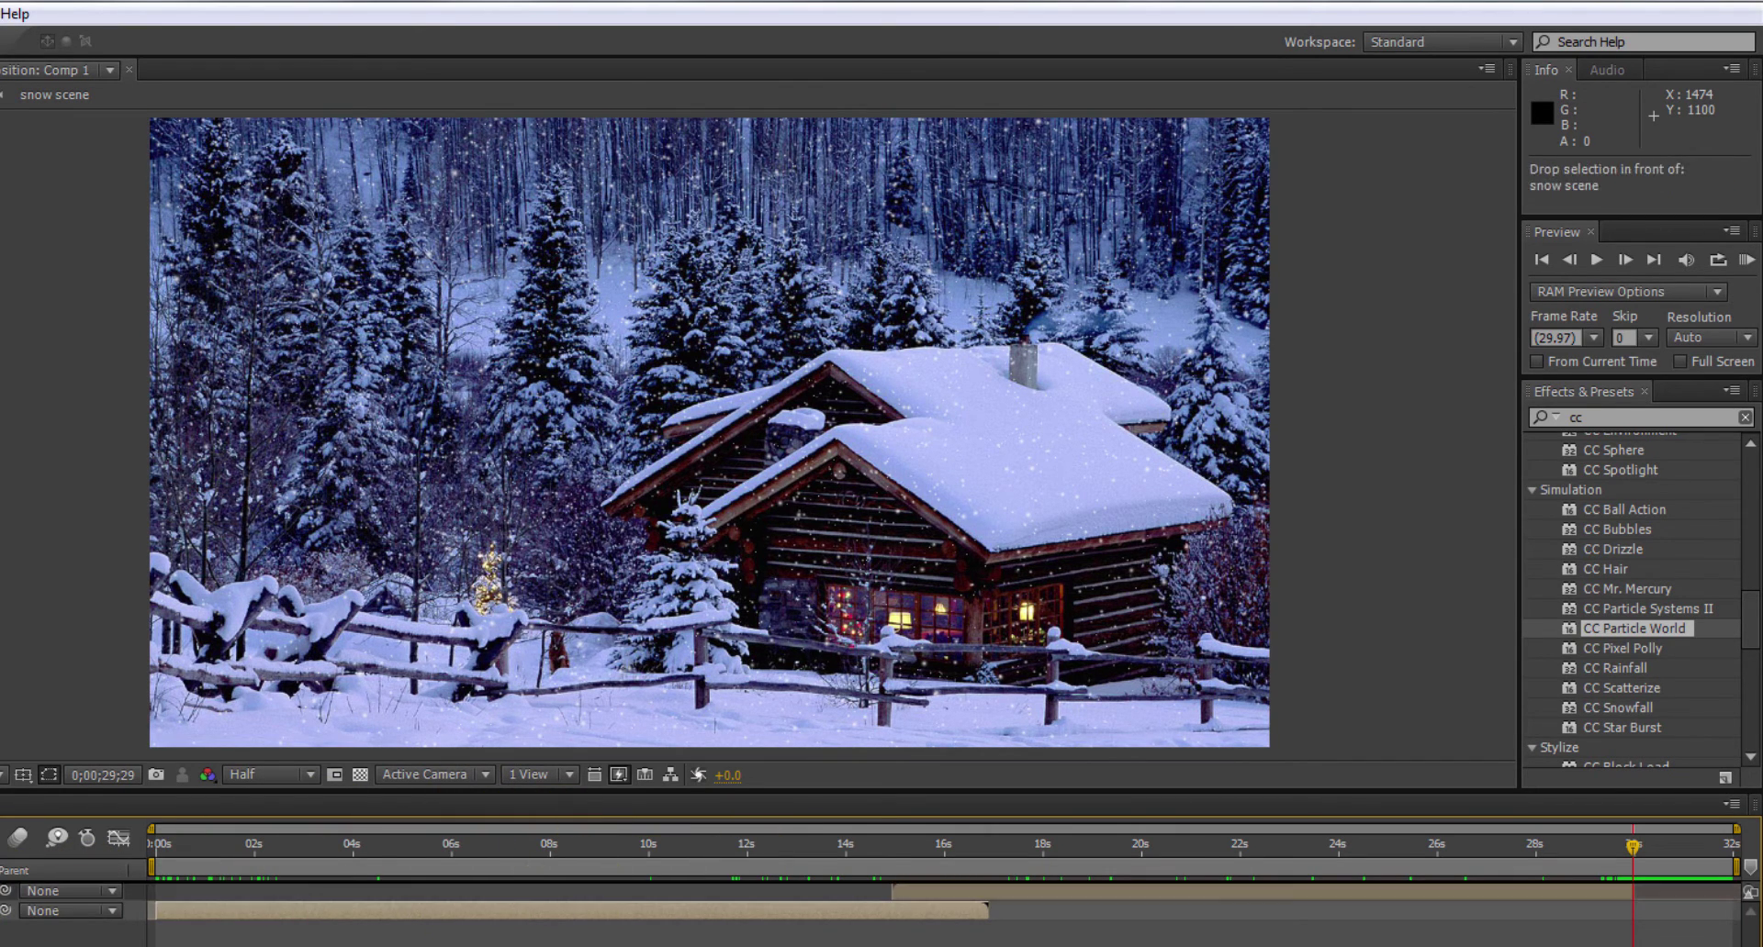
{"action": "key", "text": "ctrl+]"}
{"action": "left_click_drag", "start_coordinate": [831, 843], "coordinate": [995, 847]}
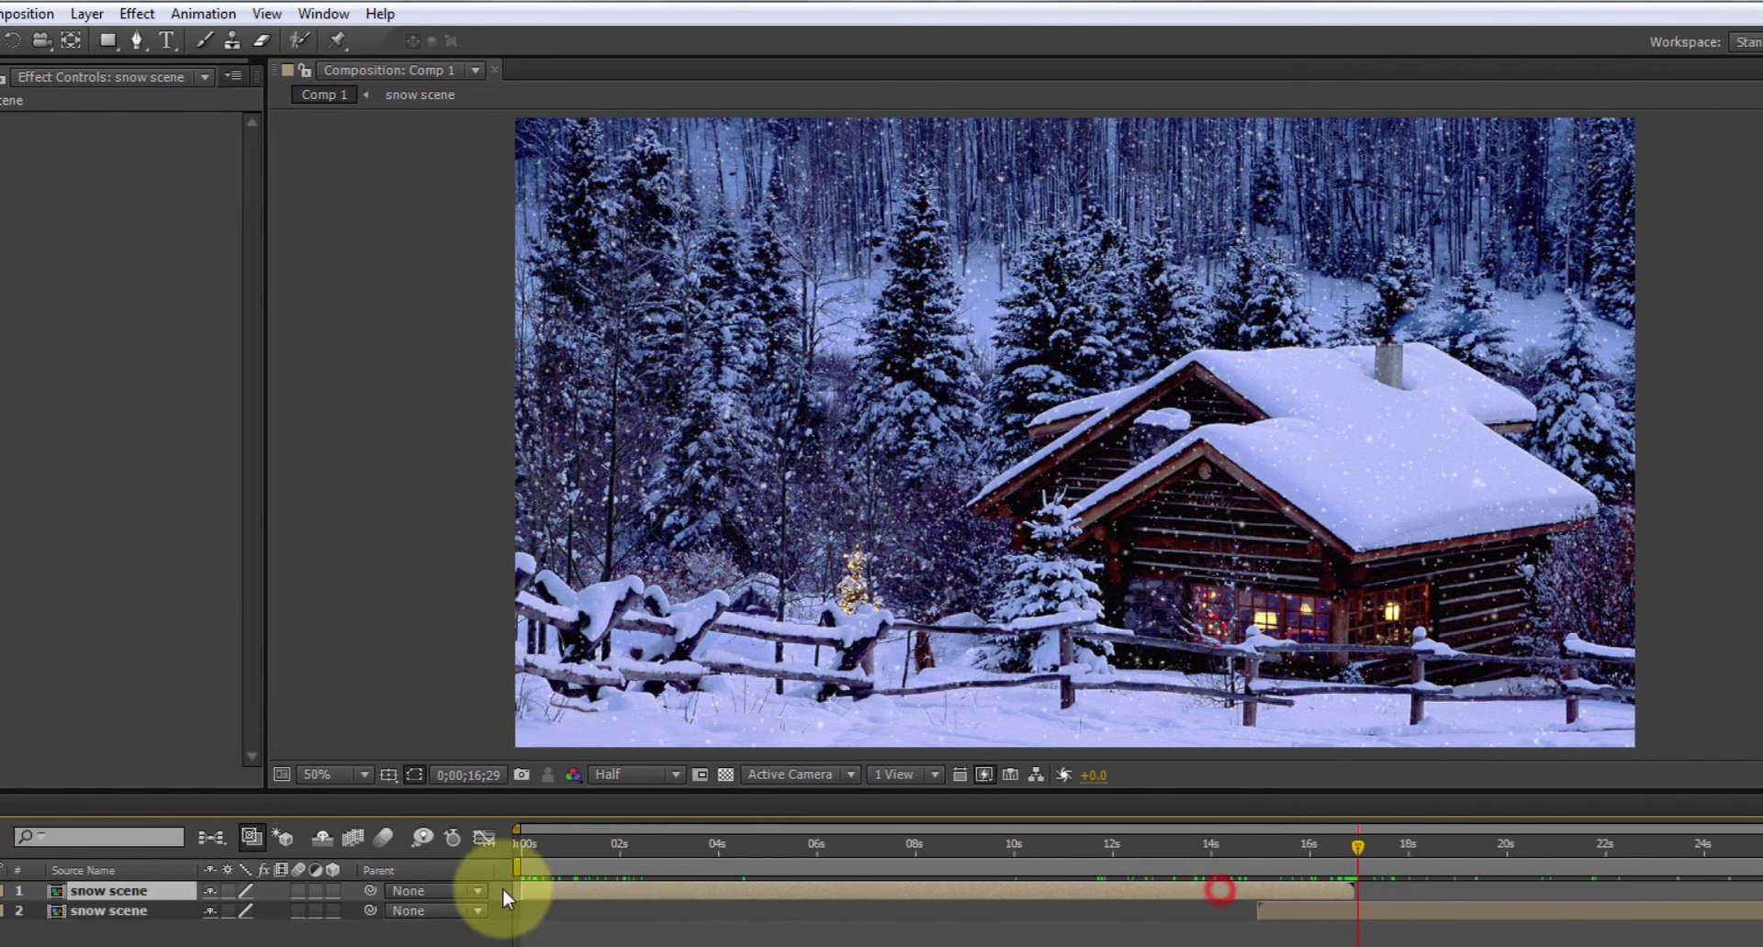
Keyframe the top snow scene layer's Opacity at 100% at 0;00;14;29 and 0% at about 16;25
{"action": "key", "text": "t"}
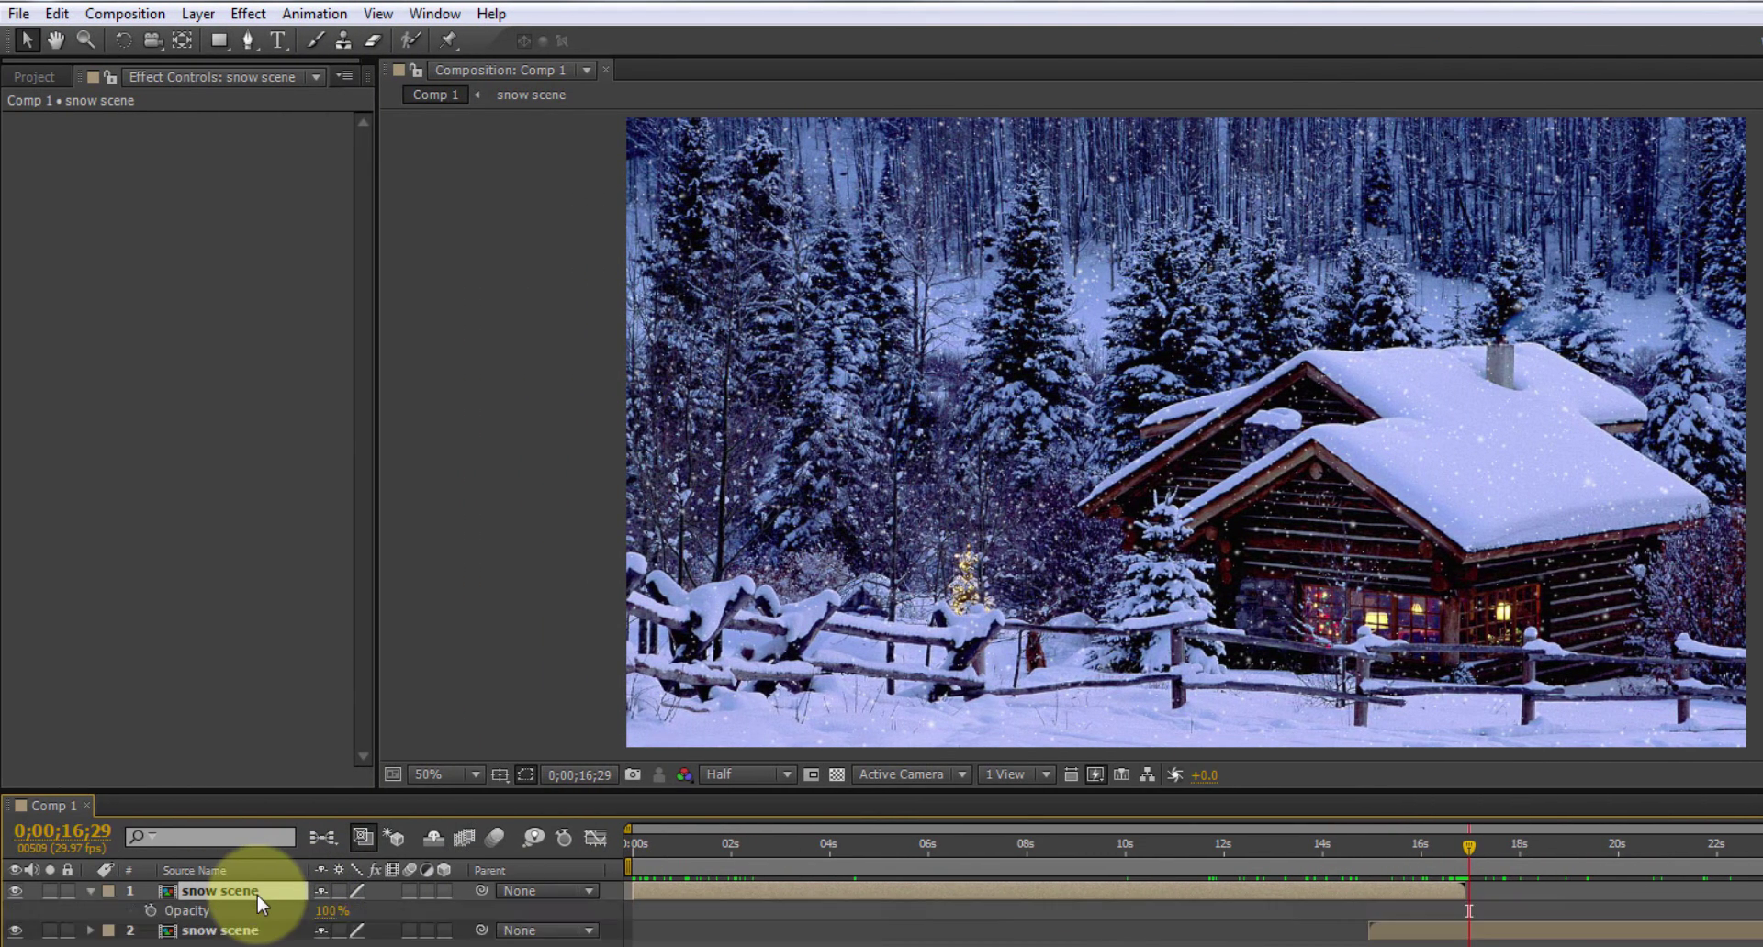
{"action": "left_click", "coordinate": [1371, 843]}
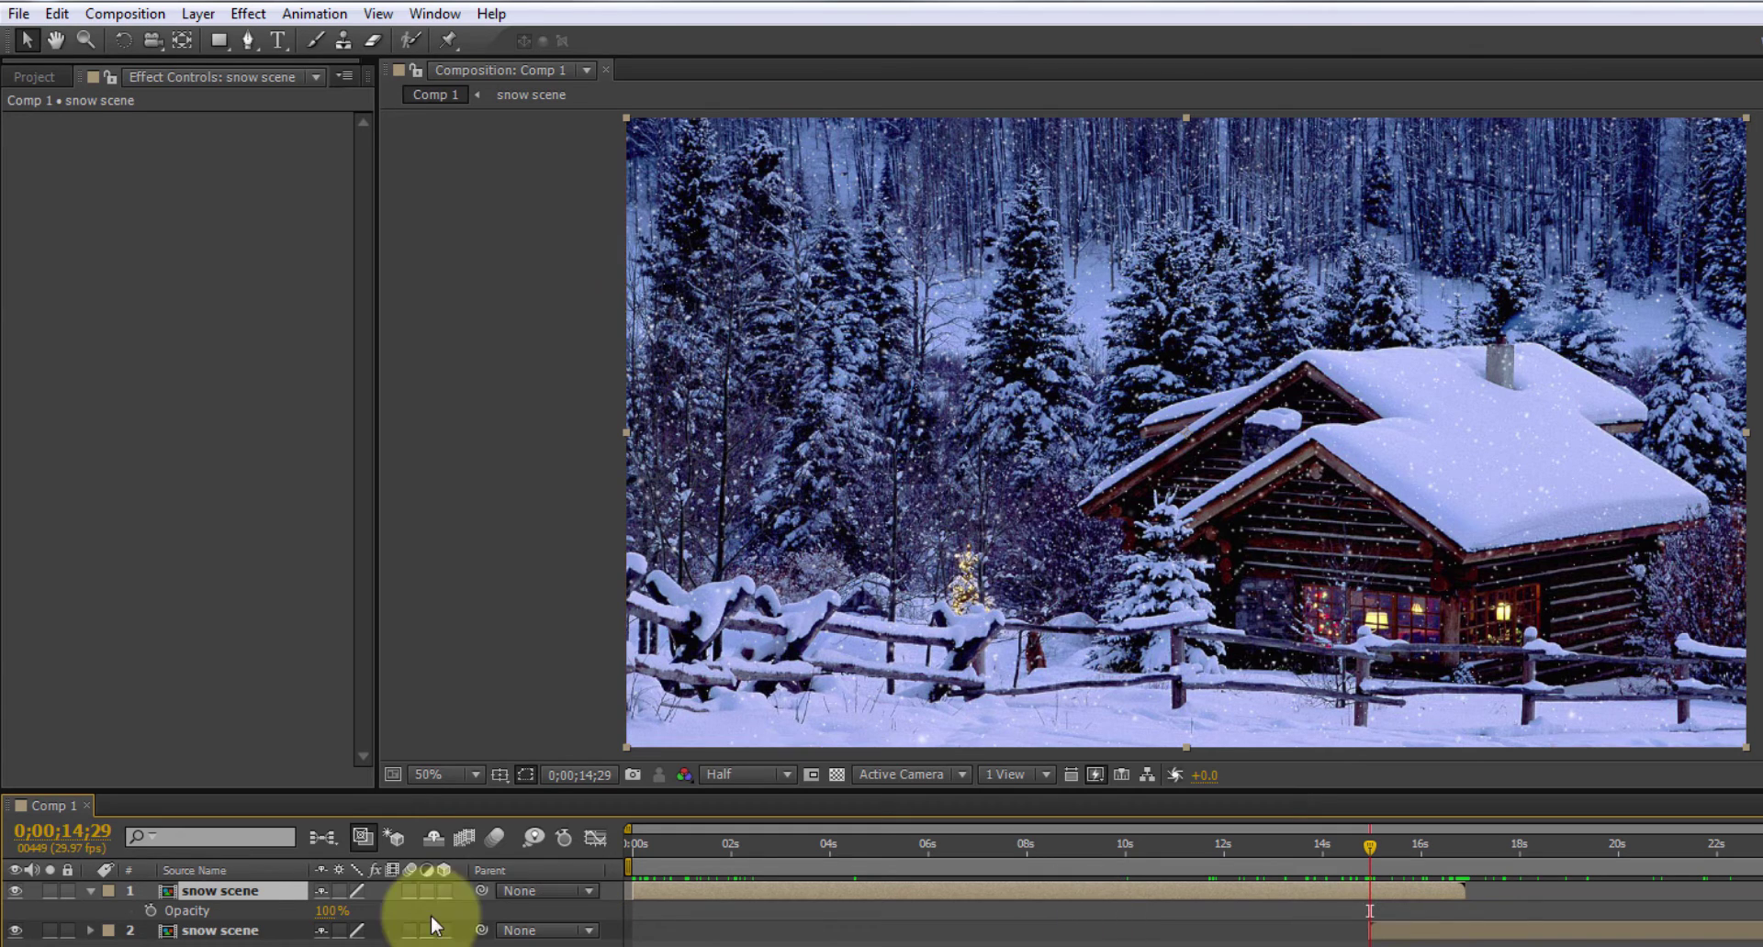
{"action": "left_click", "coordinate": [149, 911]}
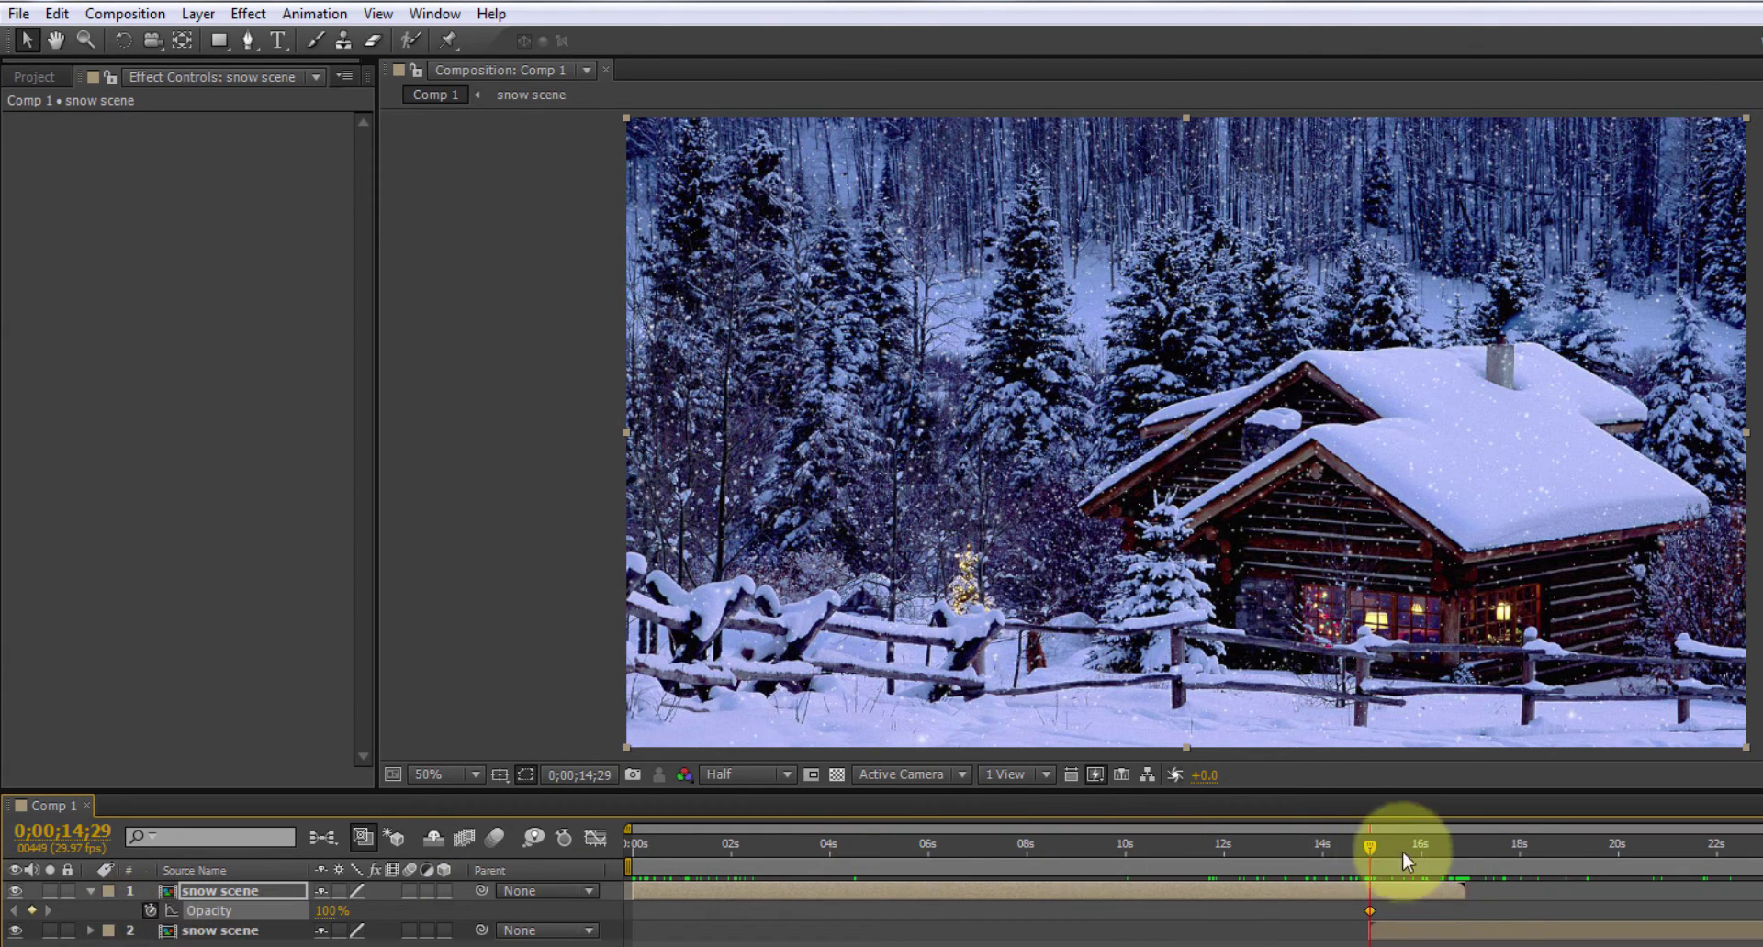
{"action": "left_click_drag", "start_coordinate": [1366, 847], "coordinate": [1462, 852]}
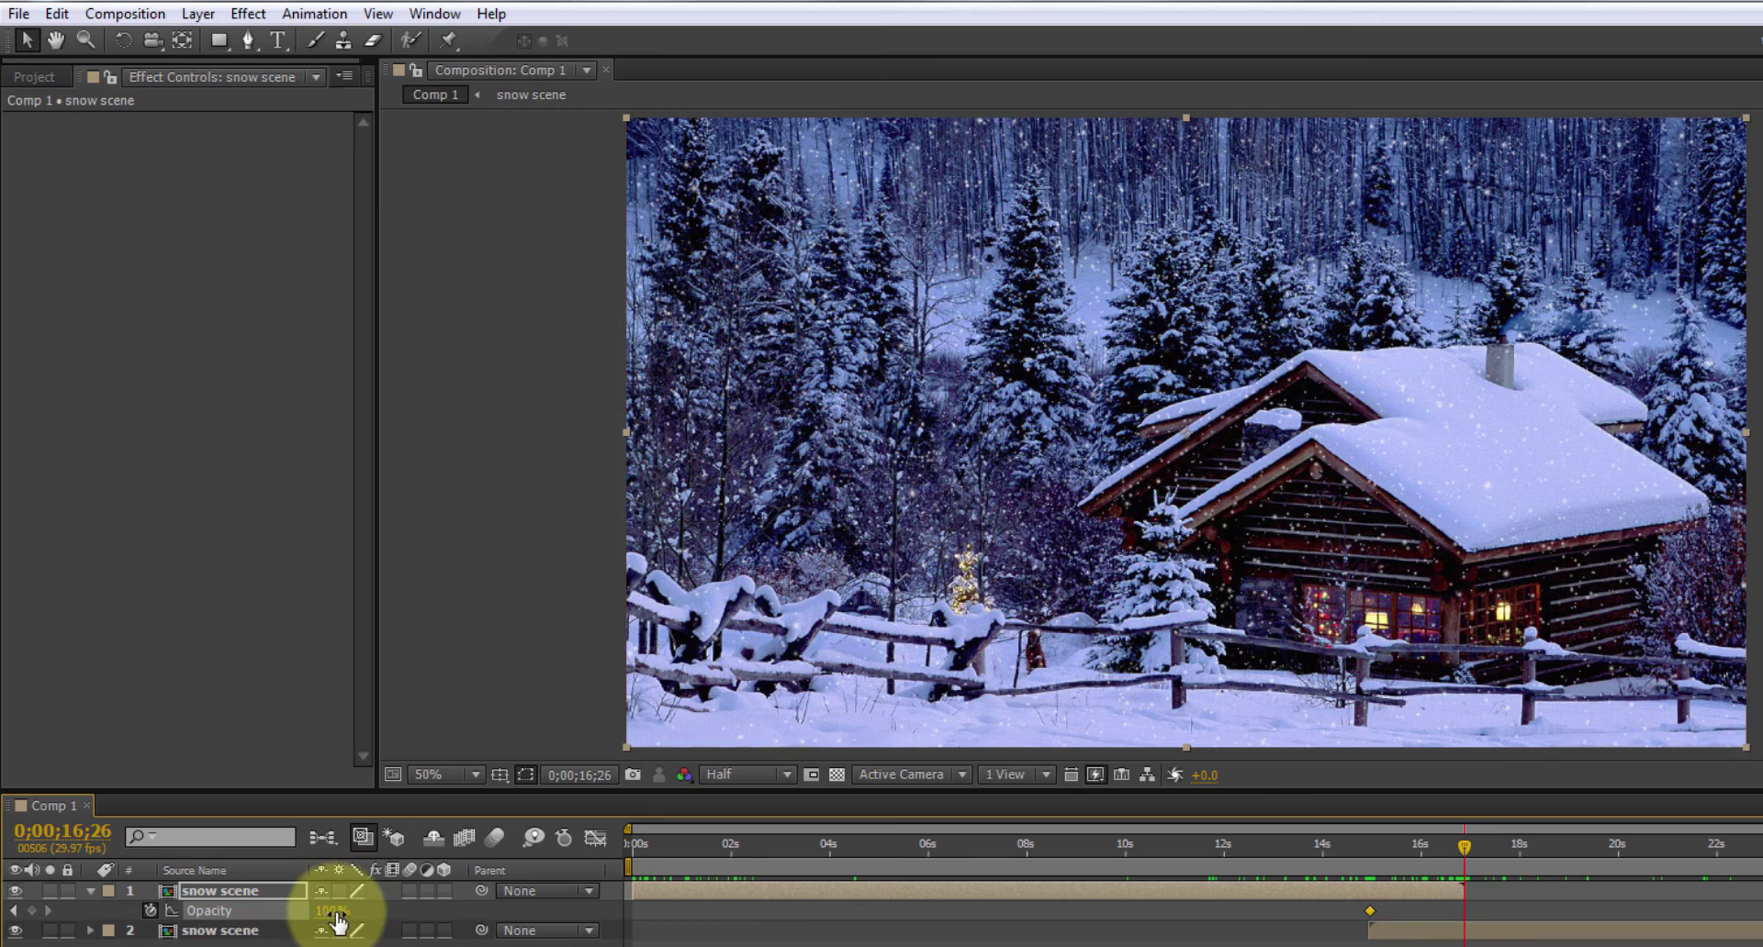
{"action": "left_click_drag", "start_coordinate": [336, 920], "coordinate": [162, 912]}
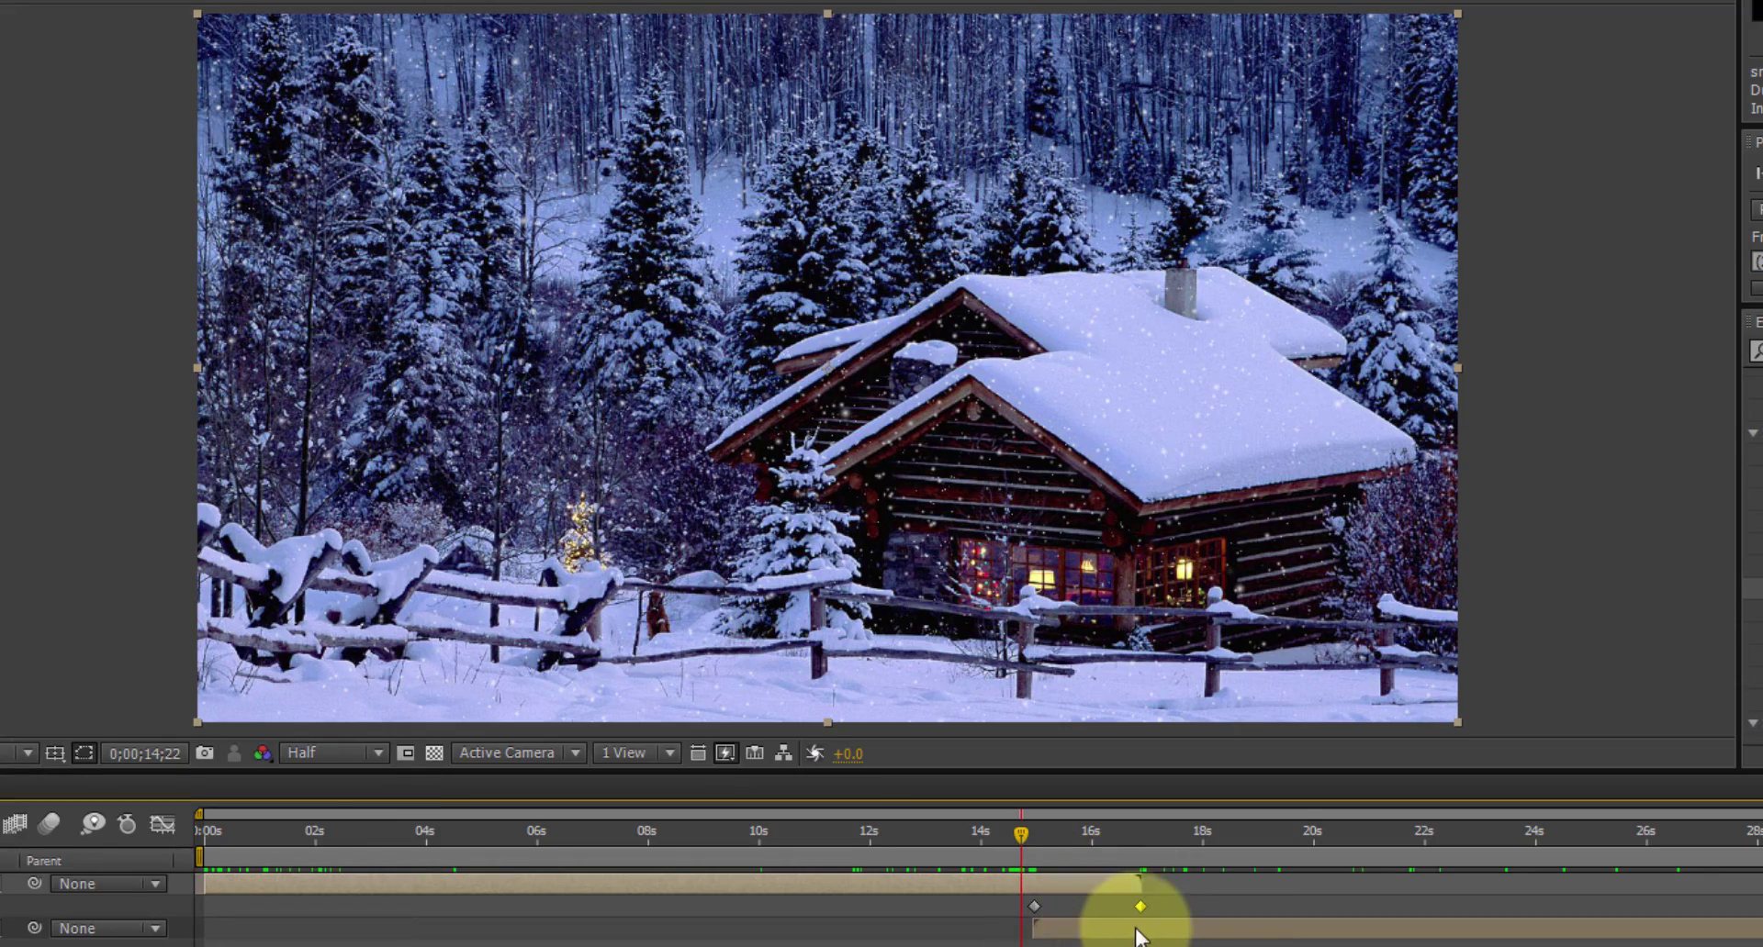
{"action": "left_click_drag", "start_coordinate": [1027, 833], "coordinate": [957, 843]}
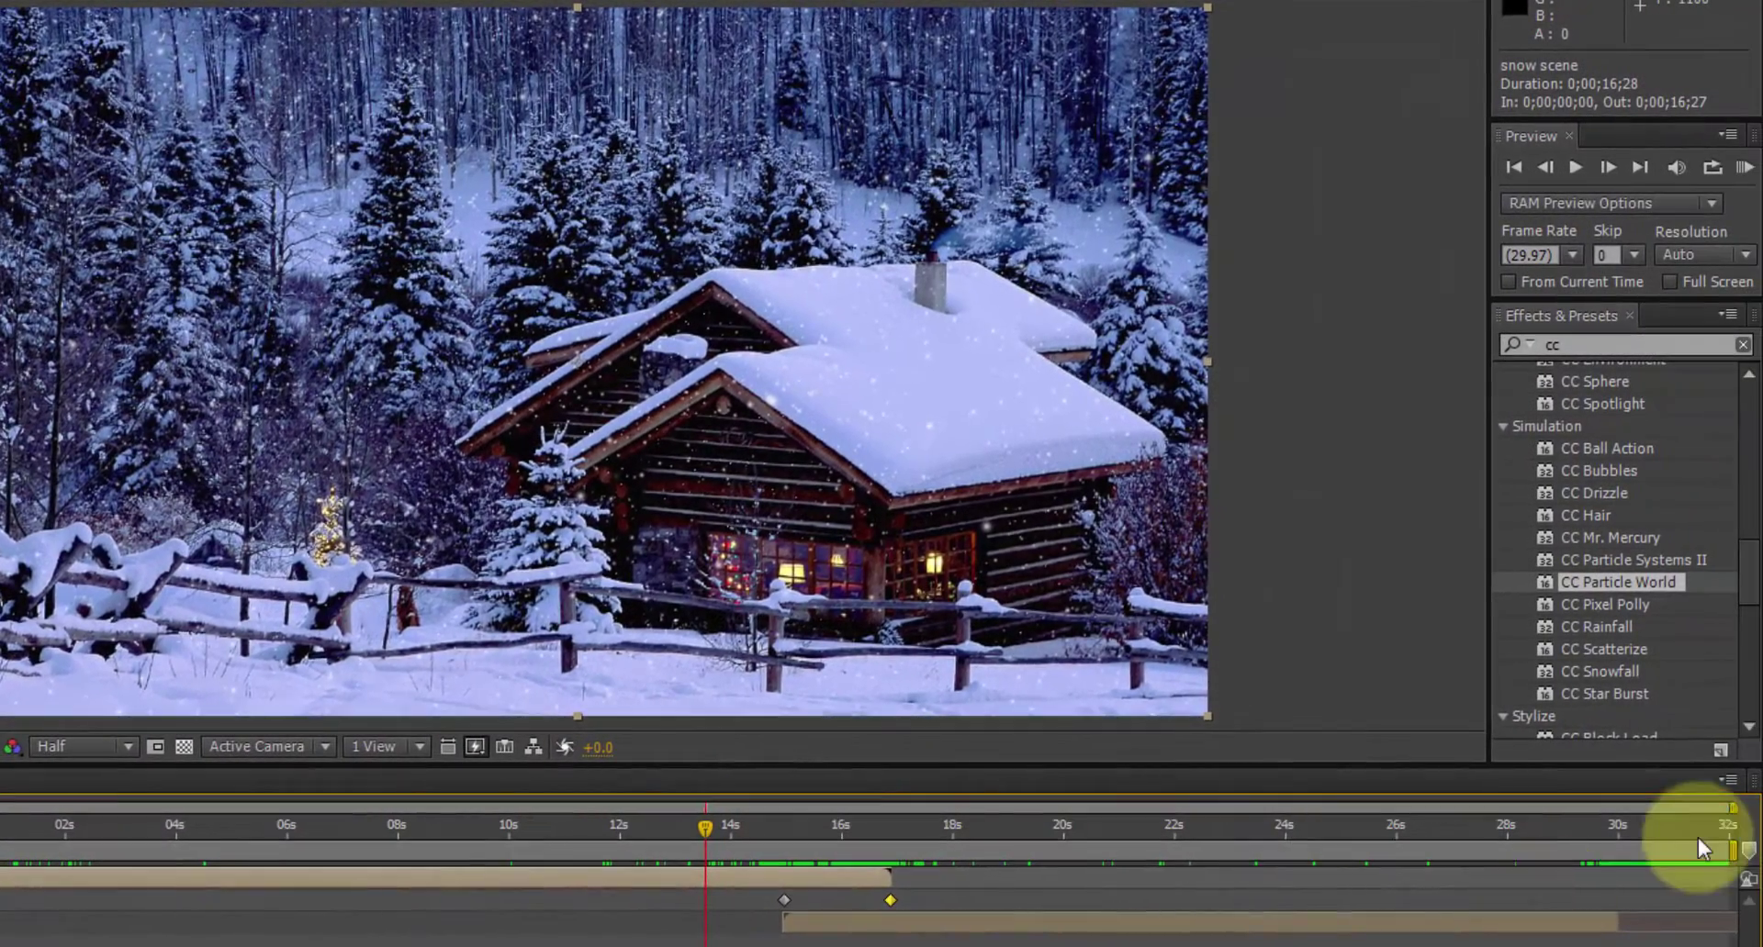
Set the work area end to 30;00 and trim Comp 1 from 32 to 30 seconds
{"action": "left_click", "coordinate": [1630, 822]}
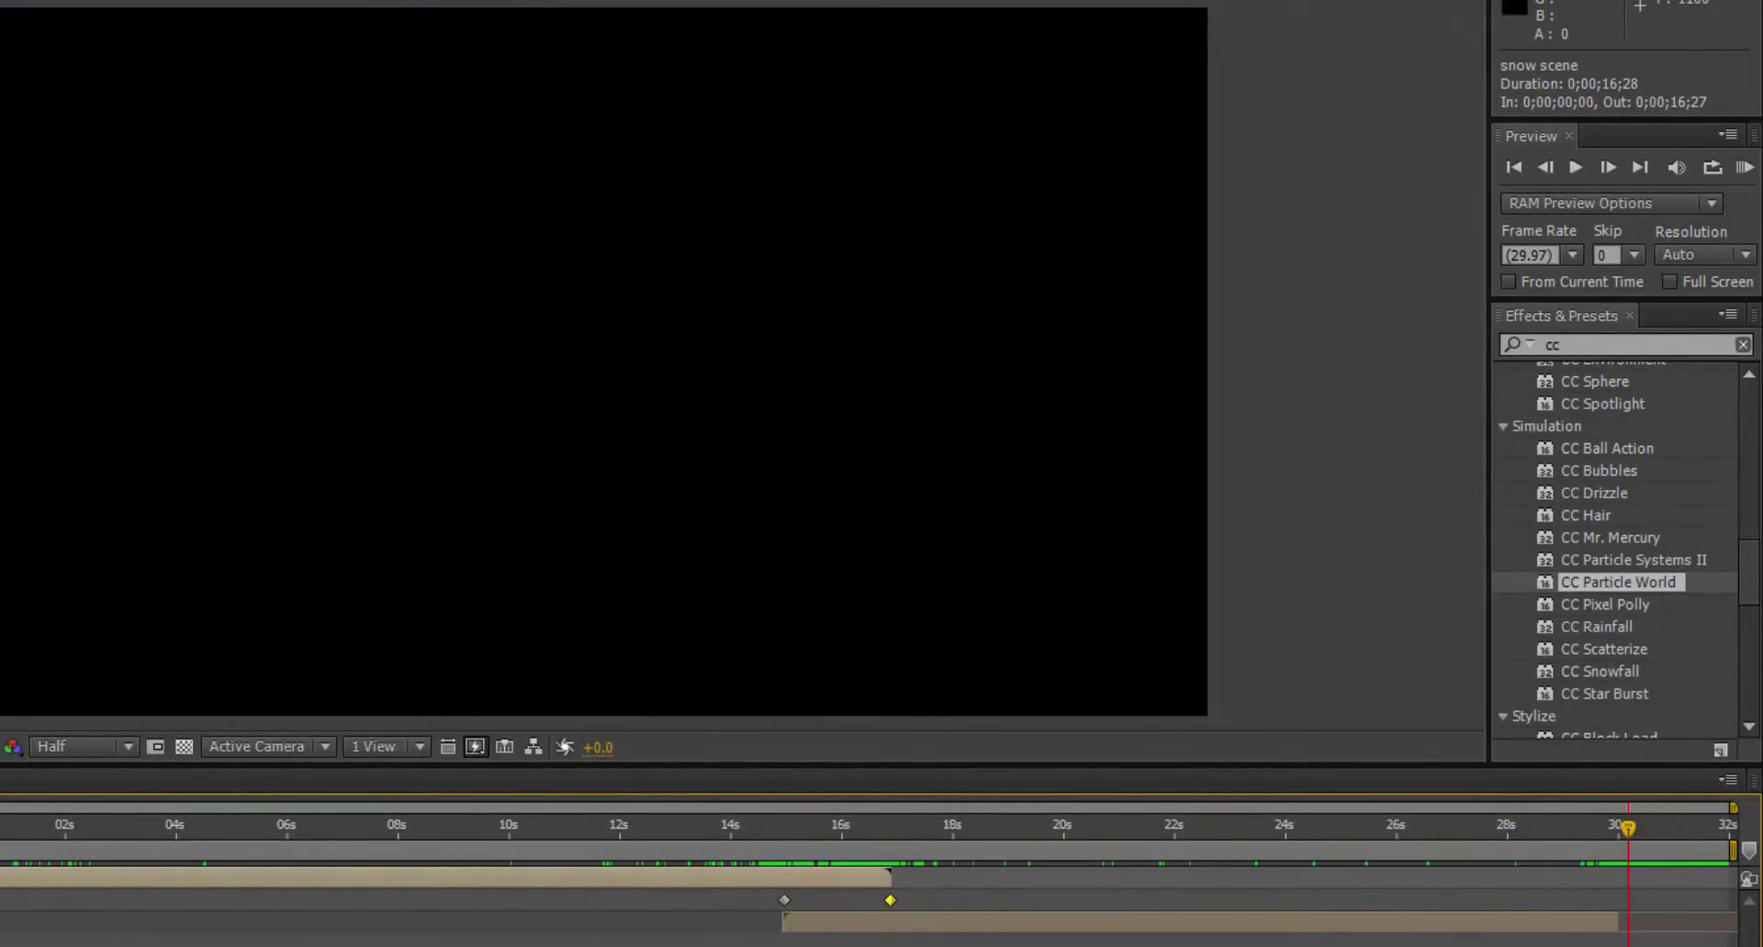
{"action": "left_click_drag", "start_coordinate": [9, 808], "coordinate": [1392, 807]}
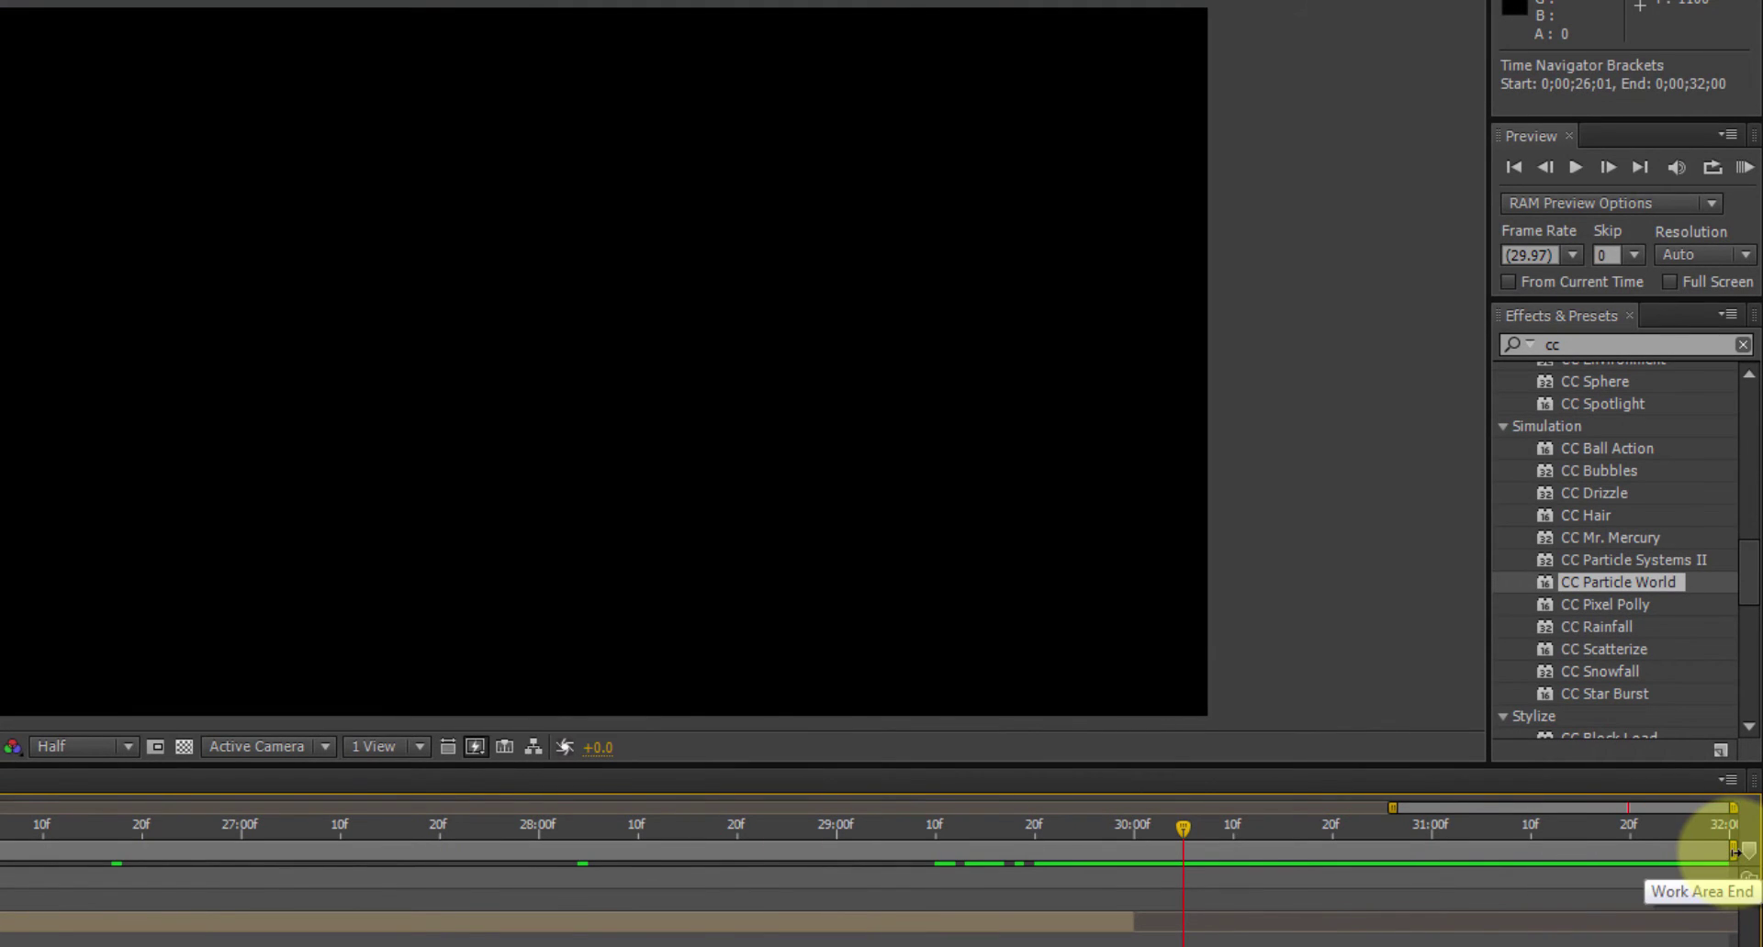
{"action": "left_click_drag", "start_coordinate": [1731, 850], "coordinate": [1141, 856]}
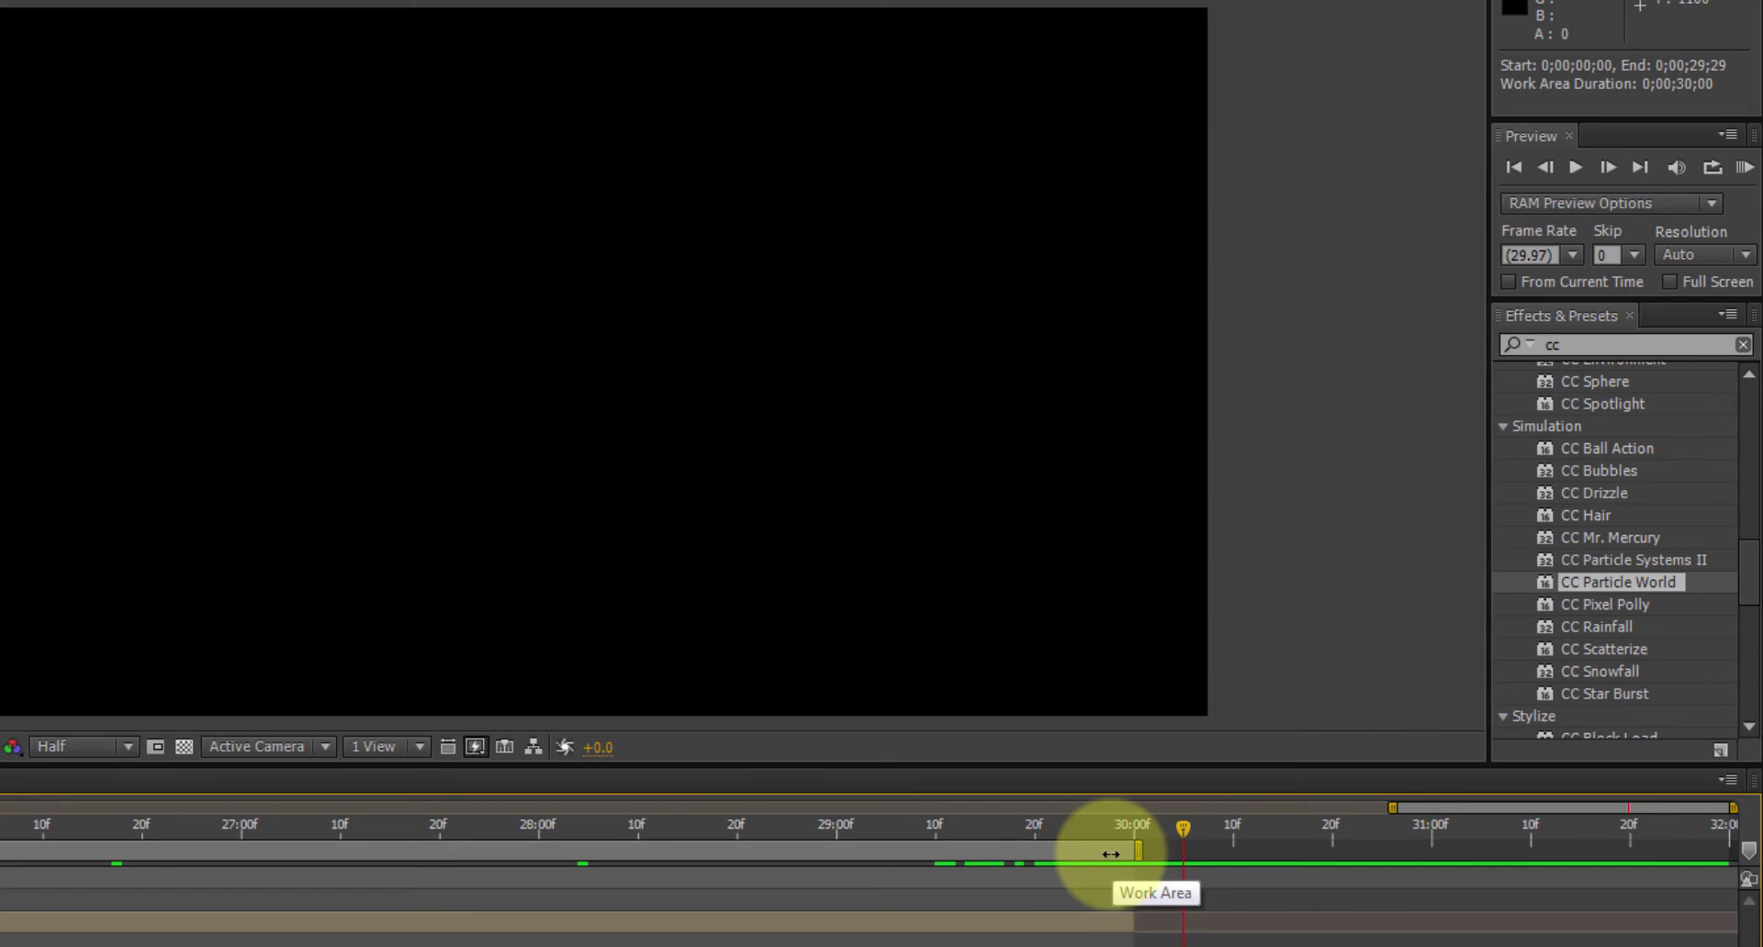
{"action": "right_click", "coordinate": [1052, 852]}
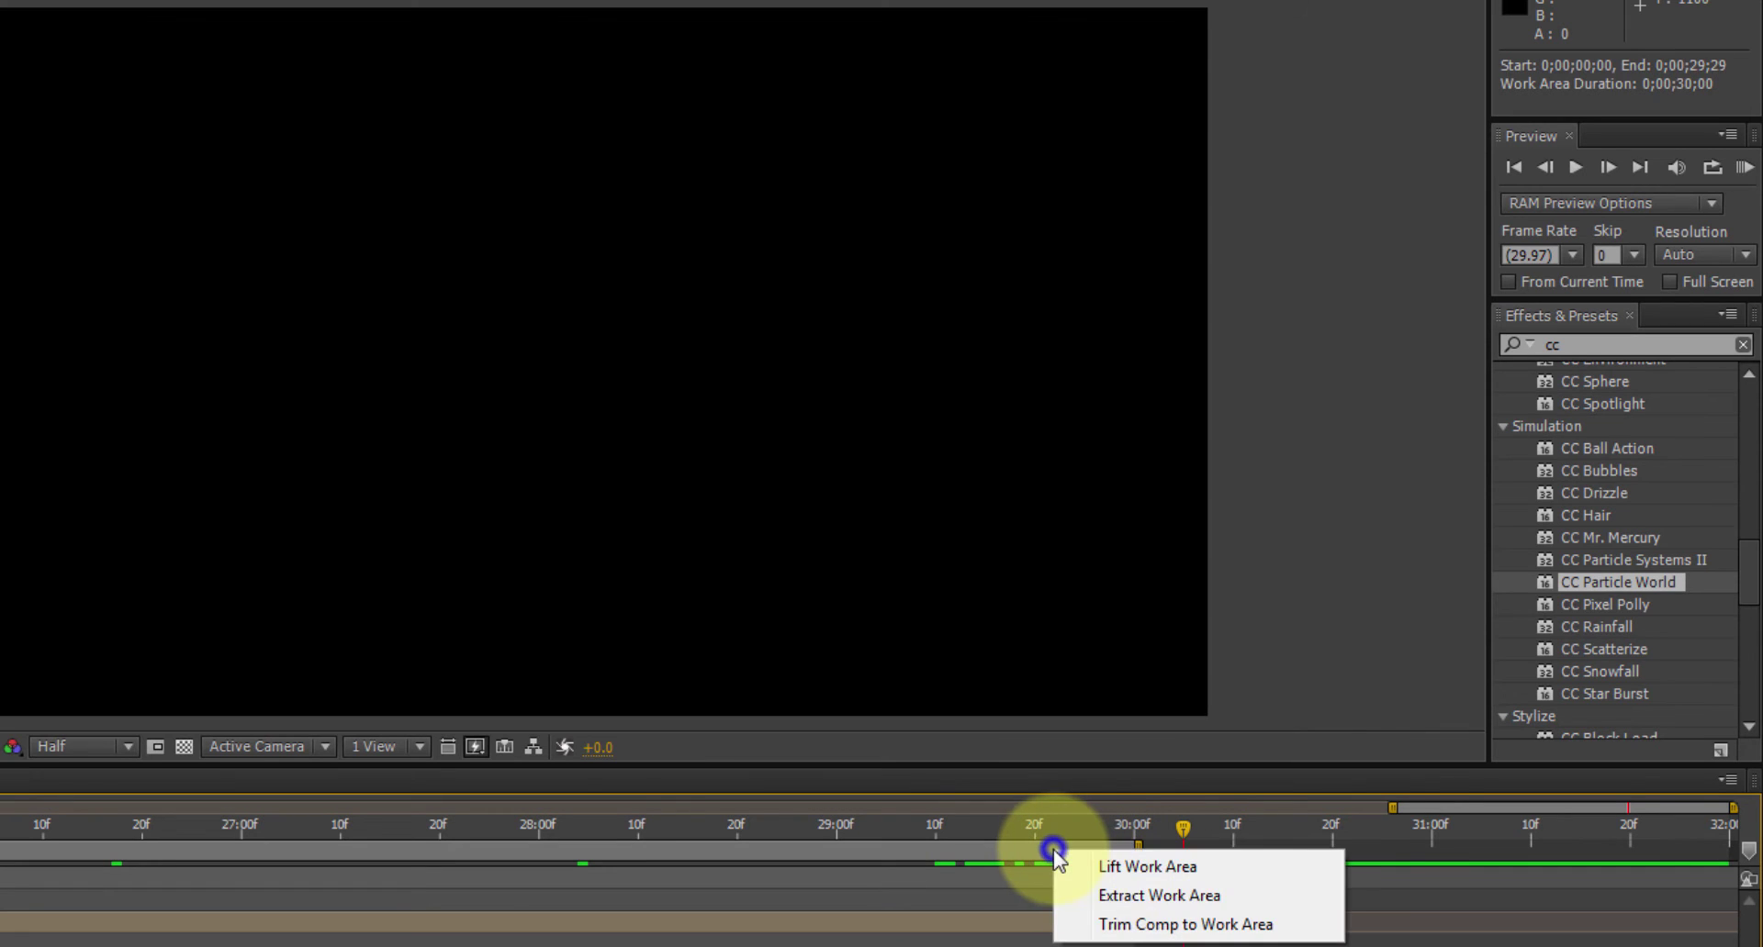
{"action": "left_click", "coordinate": [1159, 924]}
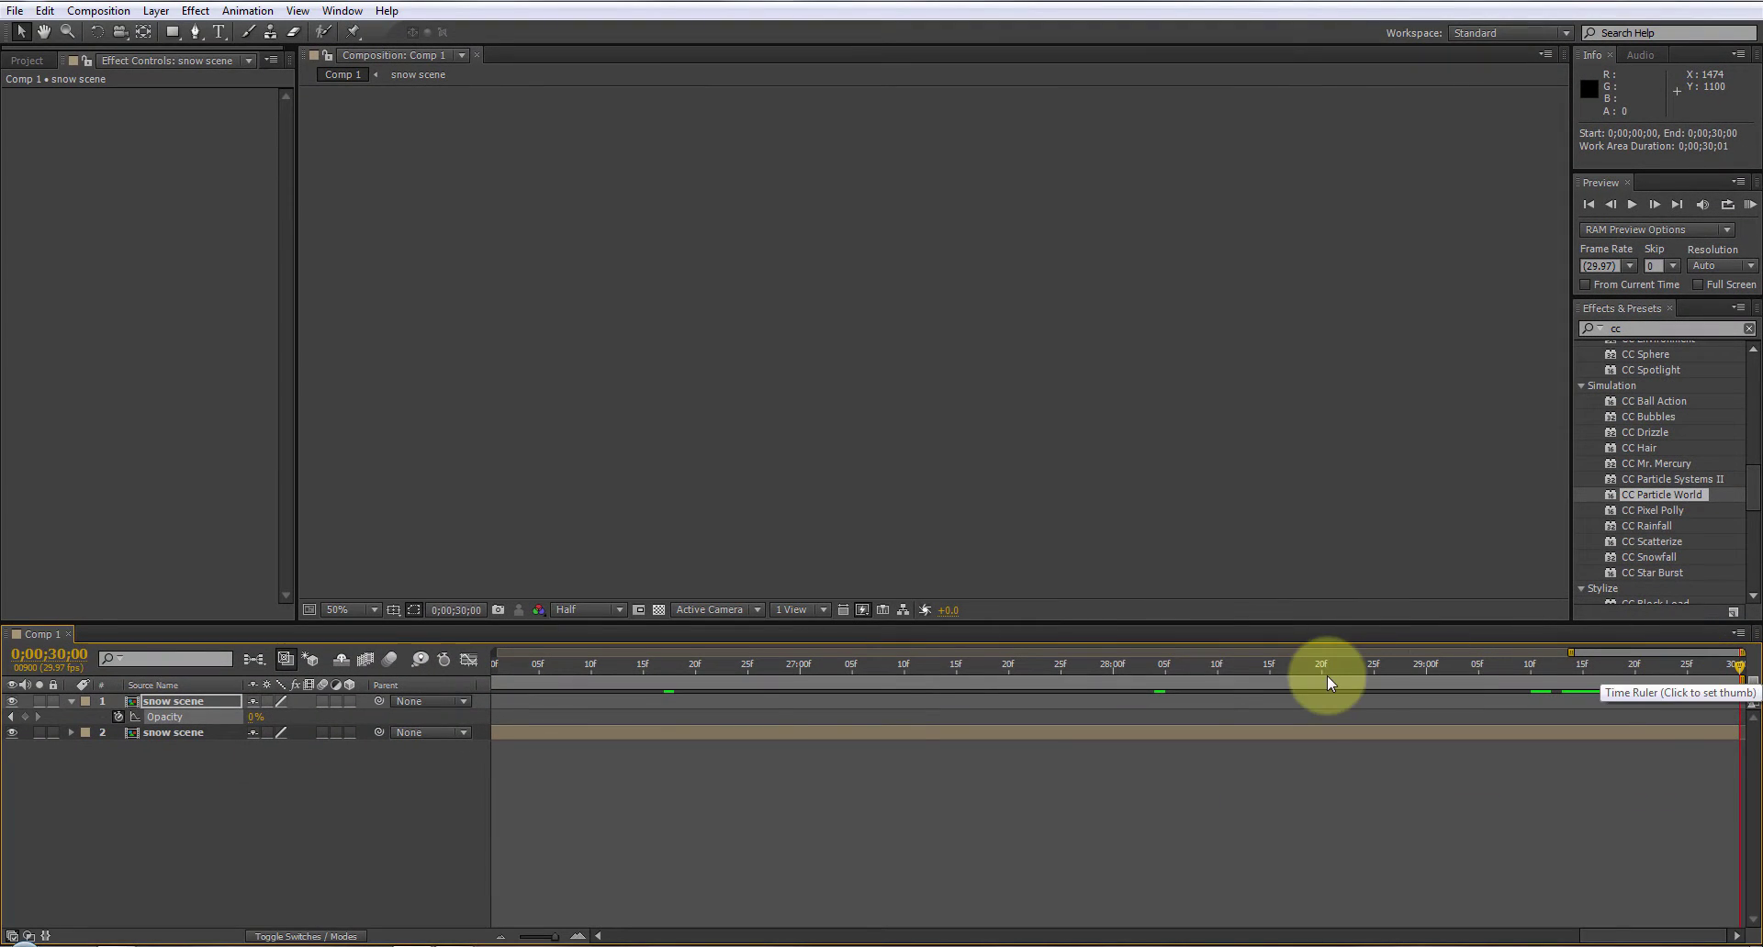
{"action": "left_click", "coordinate": [515, 935]}
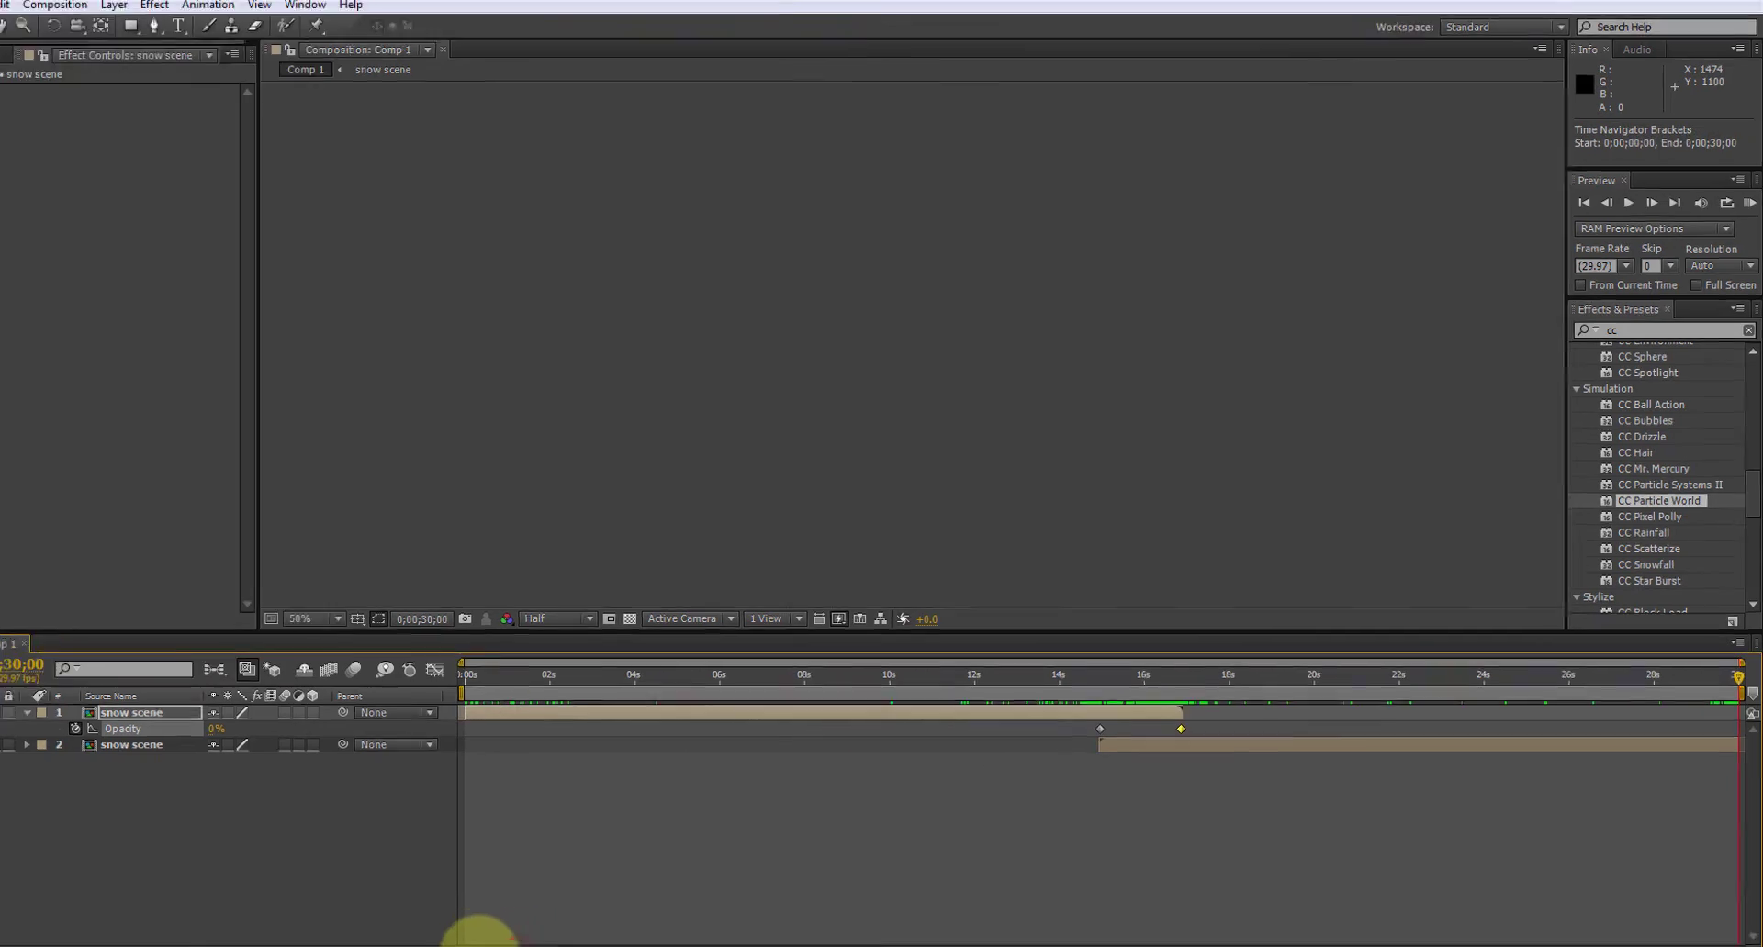
{"action": "left_click", "coordinate": [1720, 677]}
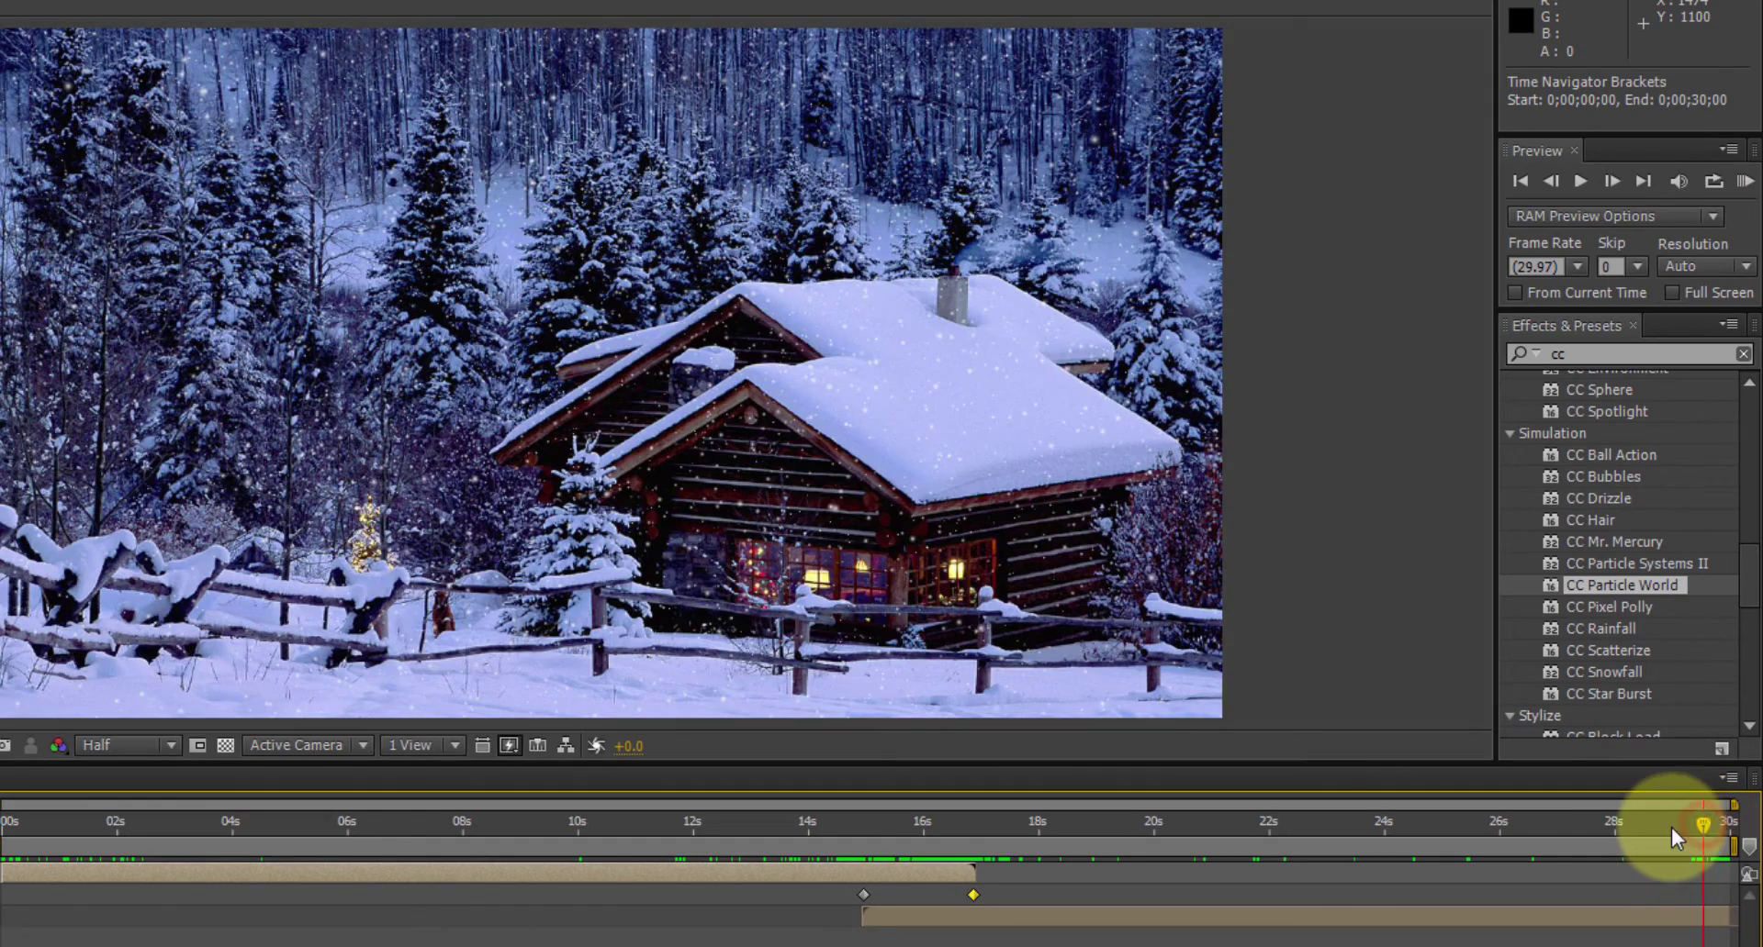
{"action": "left_click", "coordinate": [1644, 826]}
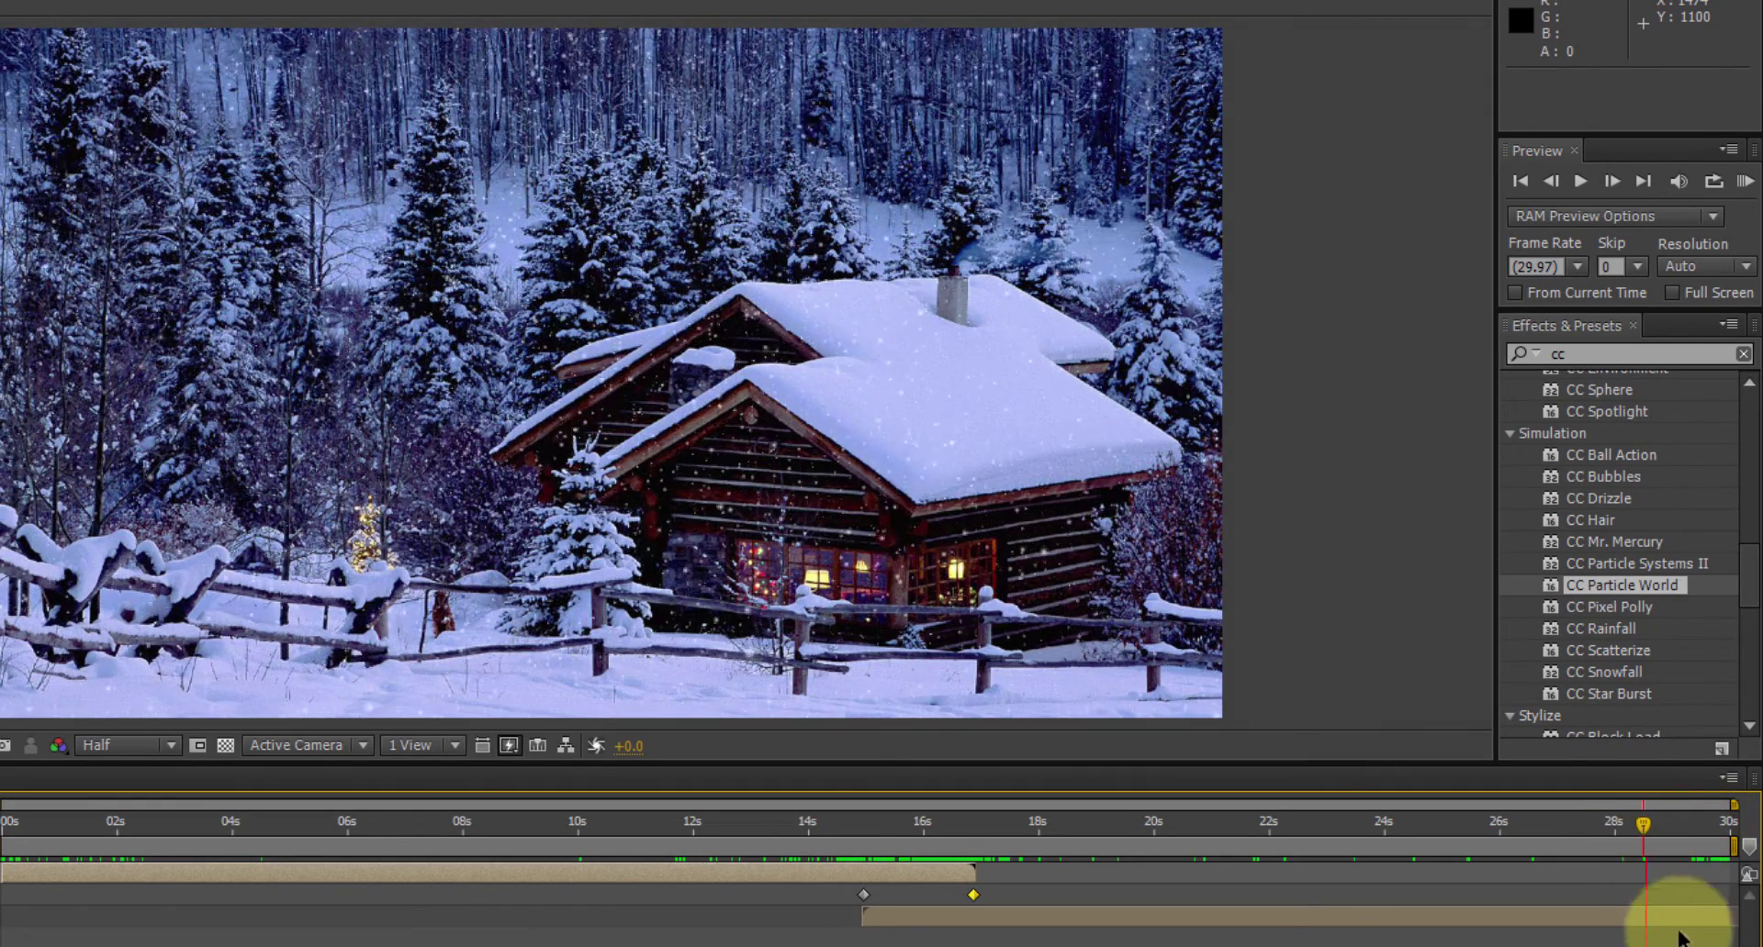
{"action": "key", "text": "space"}
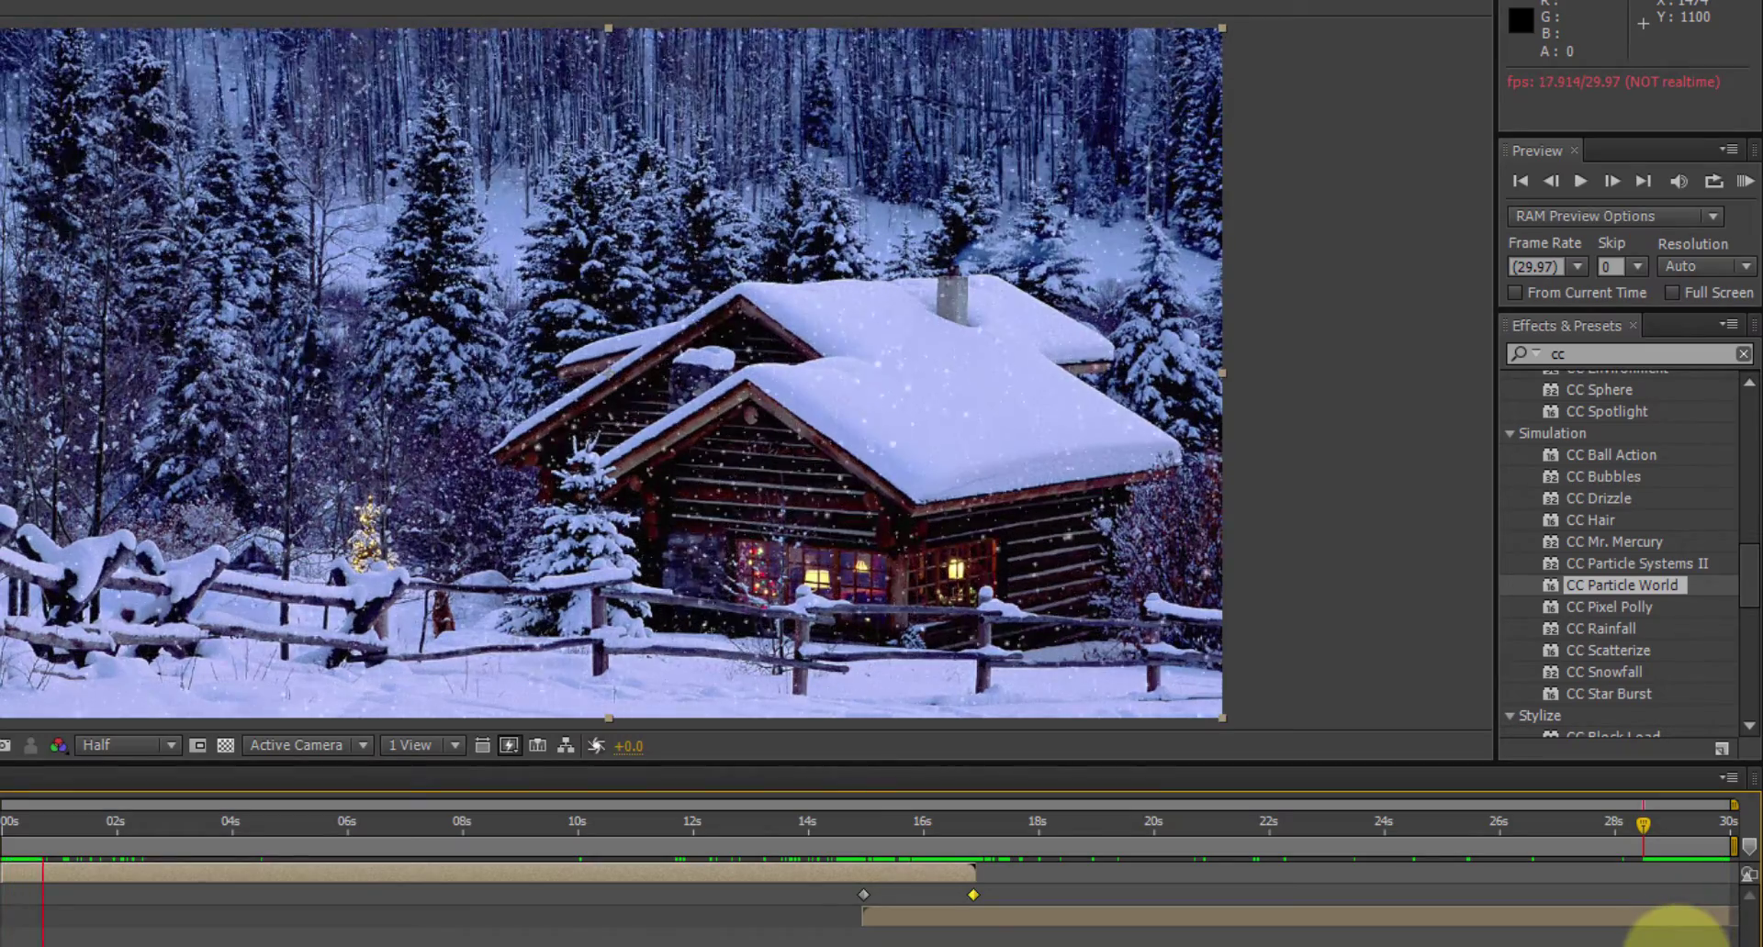
{"action": "left_click", "coordinate": [1649, 840]}
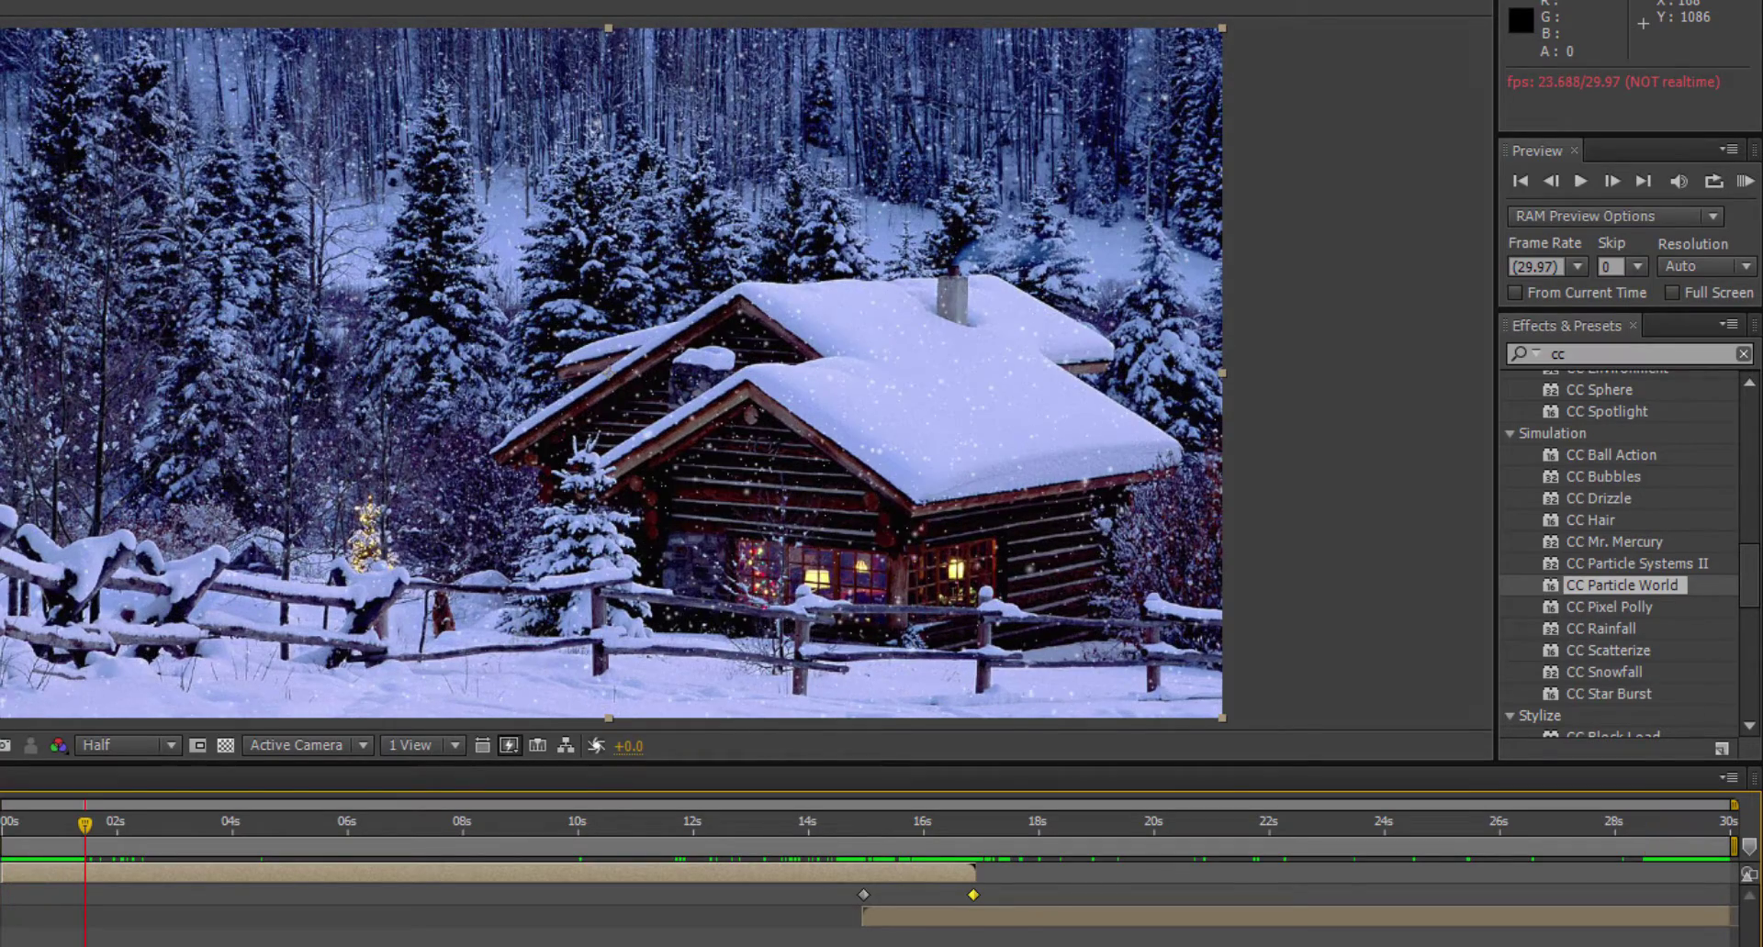
{"action": "left_click", "coordinate": [797, 818]}
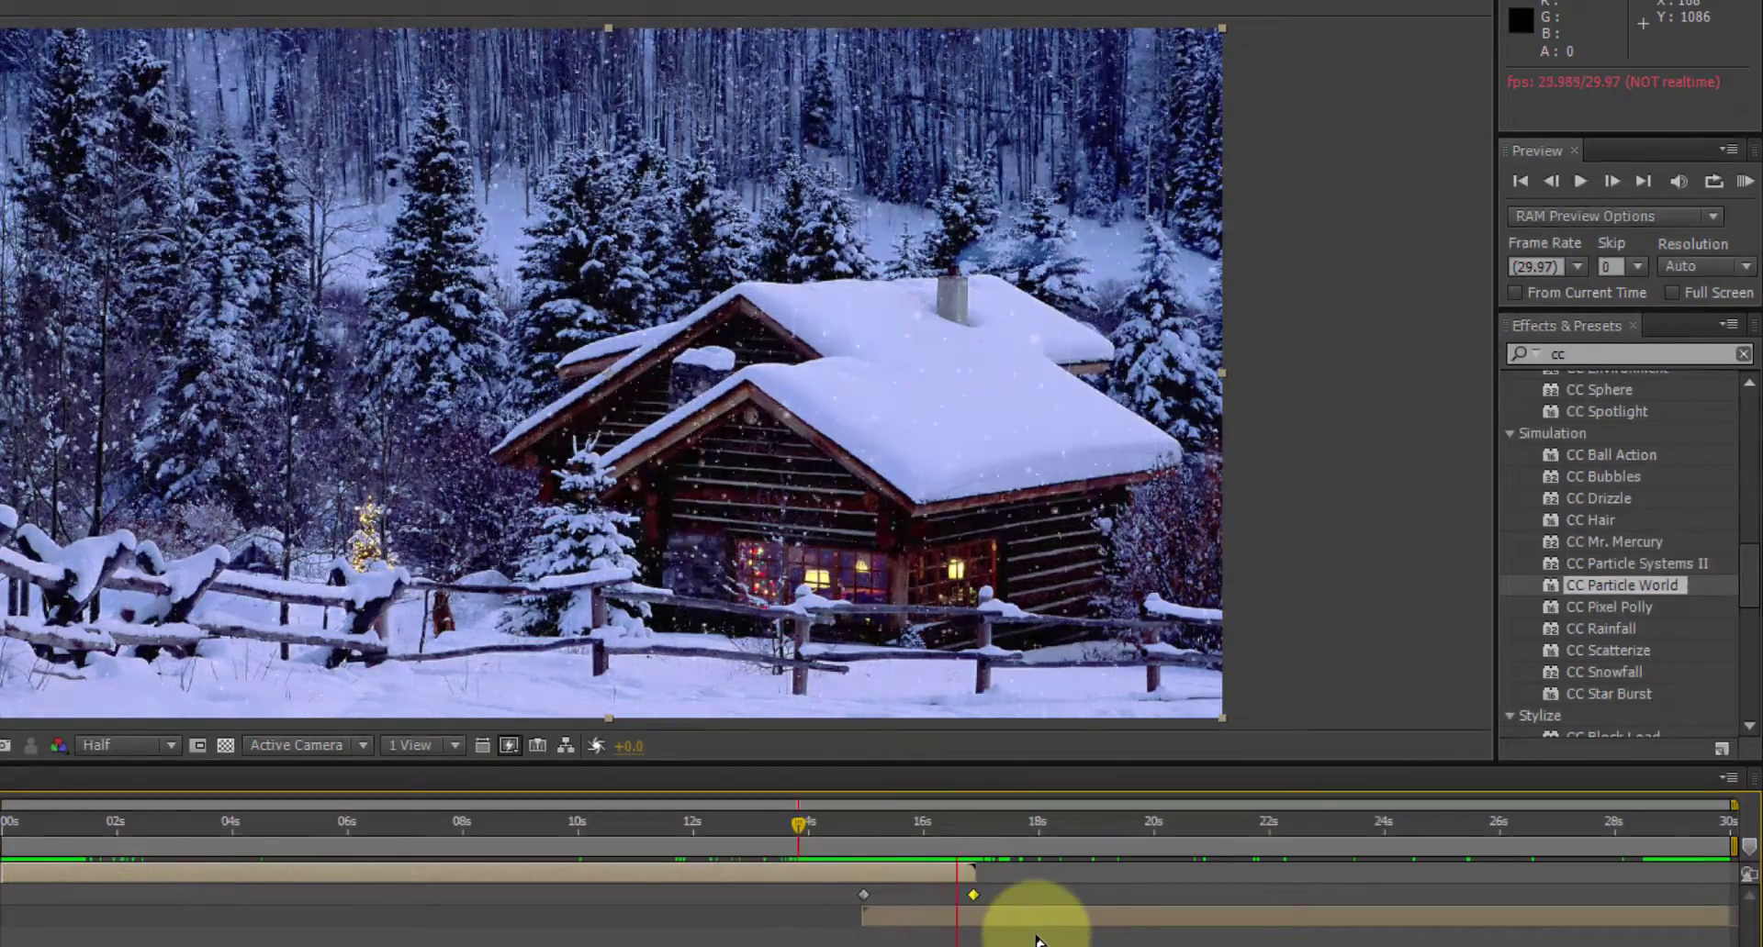
{"action": "left_click", "coordinate": [810, 824]}
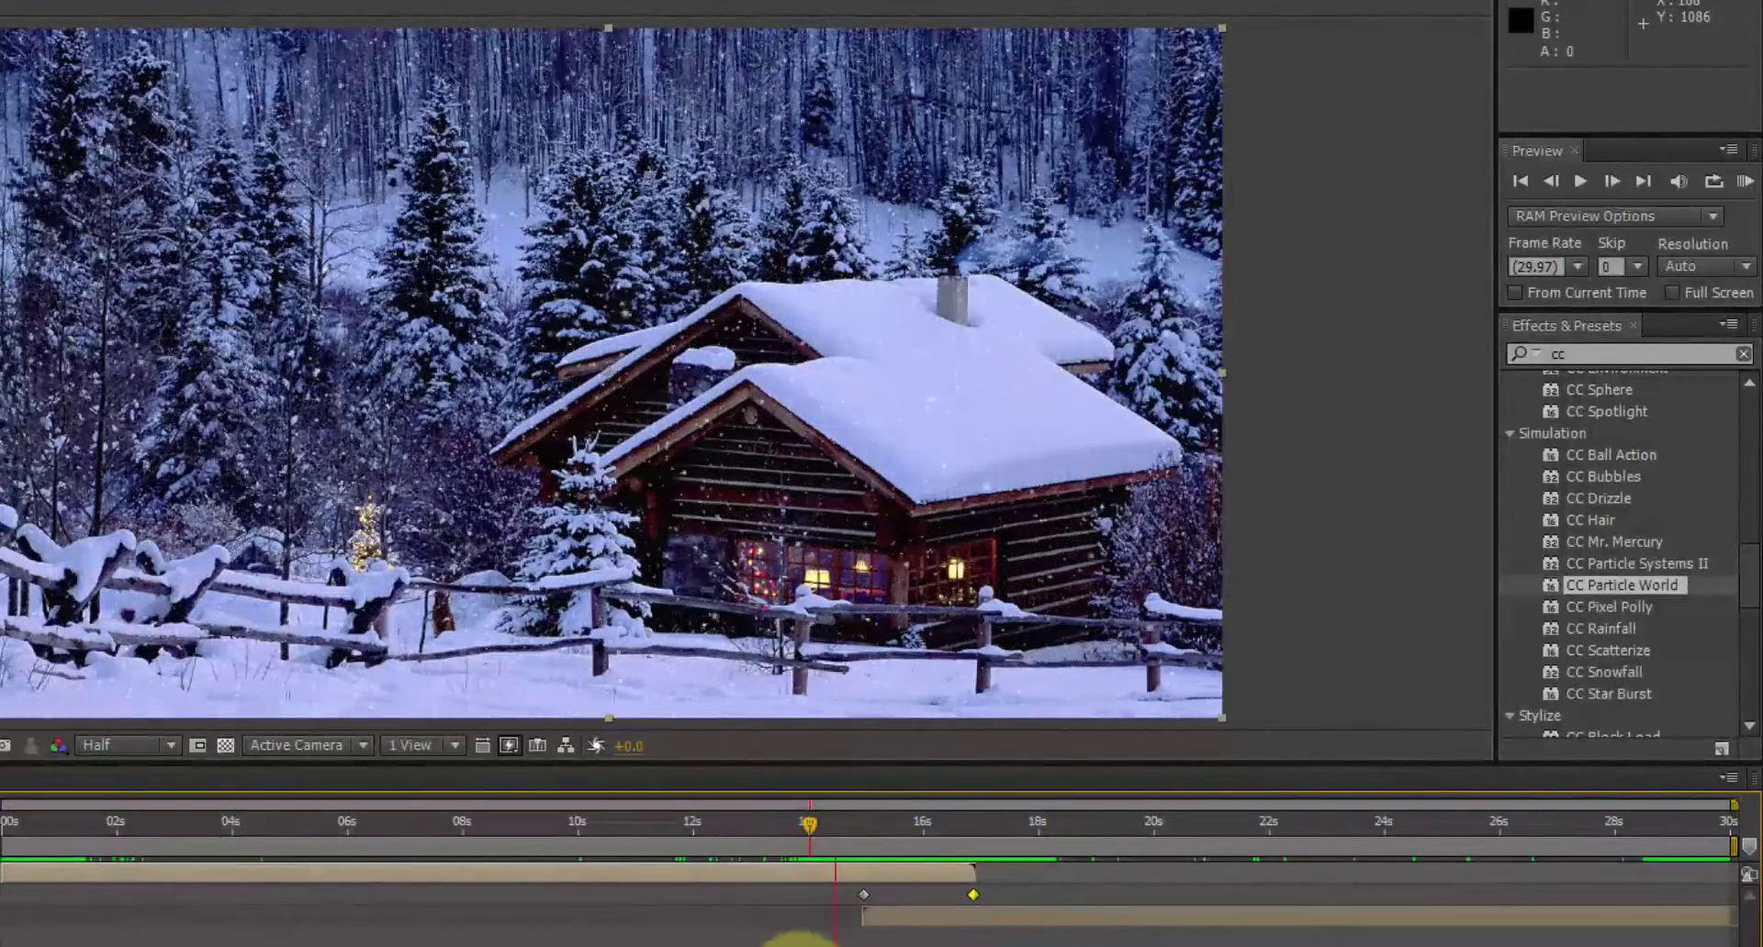